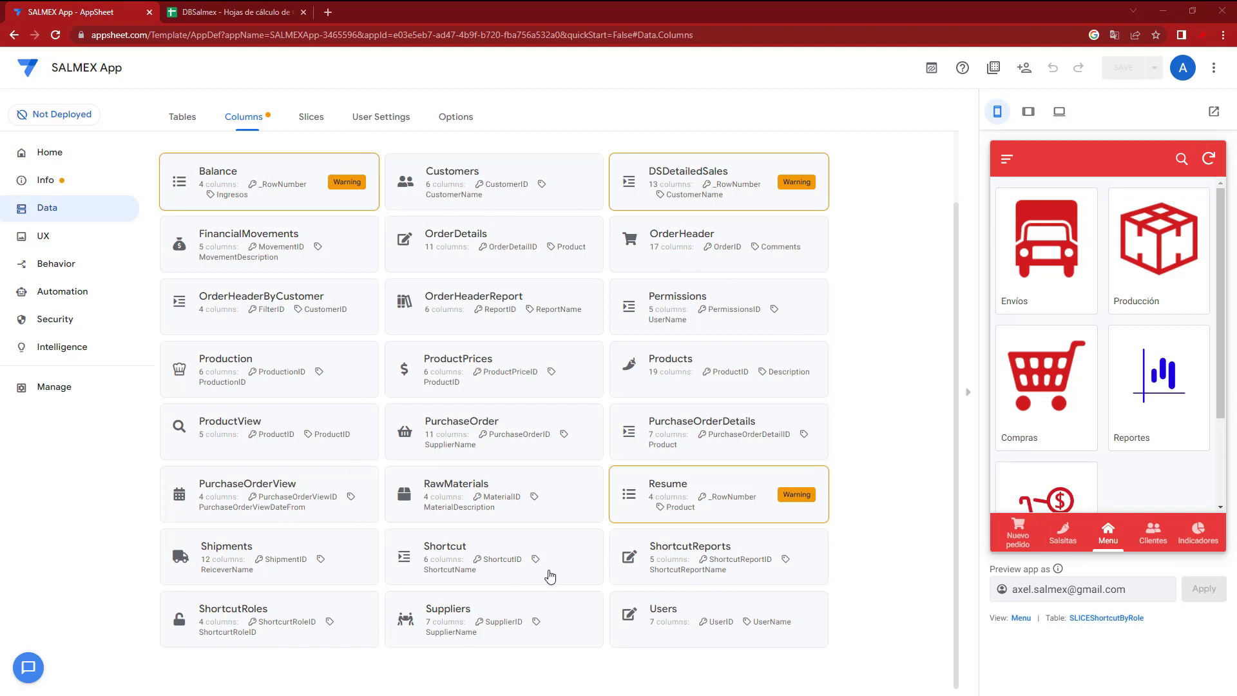
Compare the spreadsheet's header cells with the OrderHeaderReport columns in AppSheet, such as FromDate
click(268, 13)
drag(77, 153, 1044, 154)
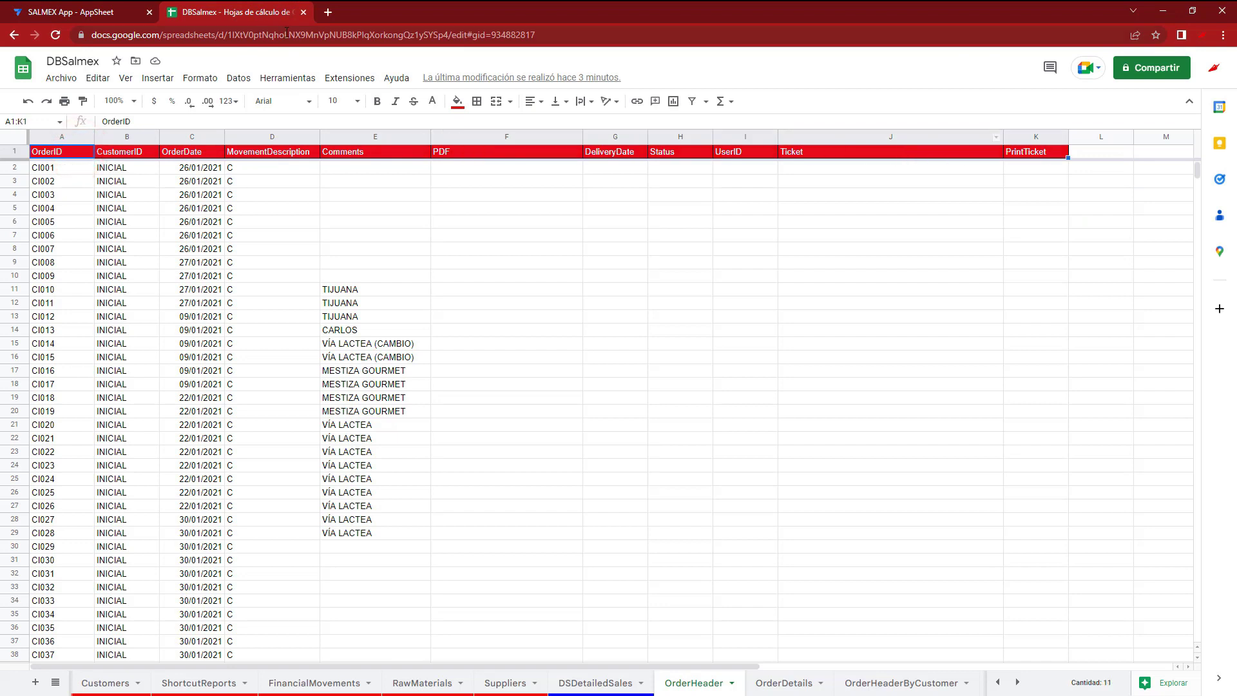
click(129, 12)
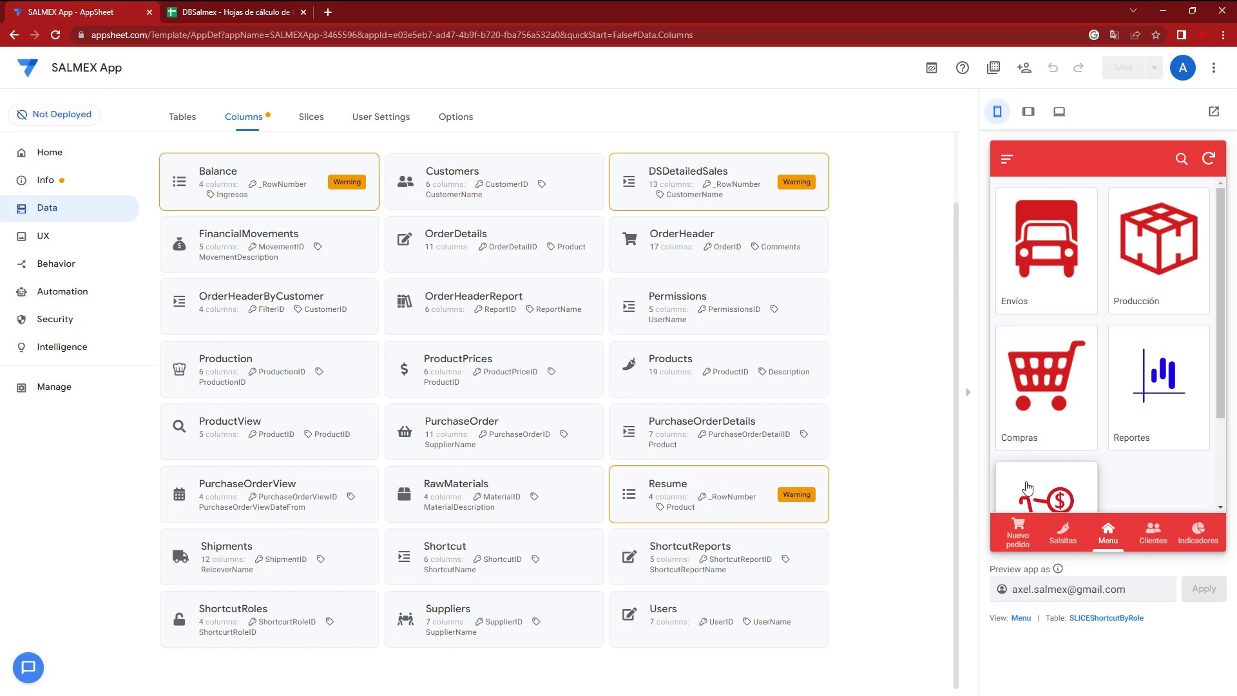
click(506, 306)
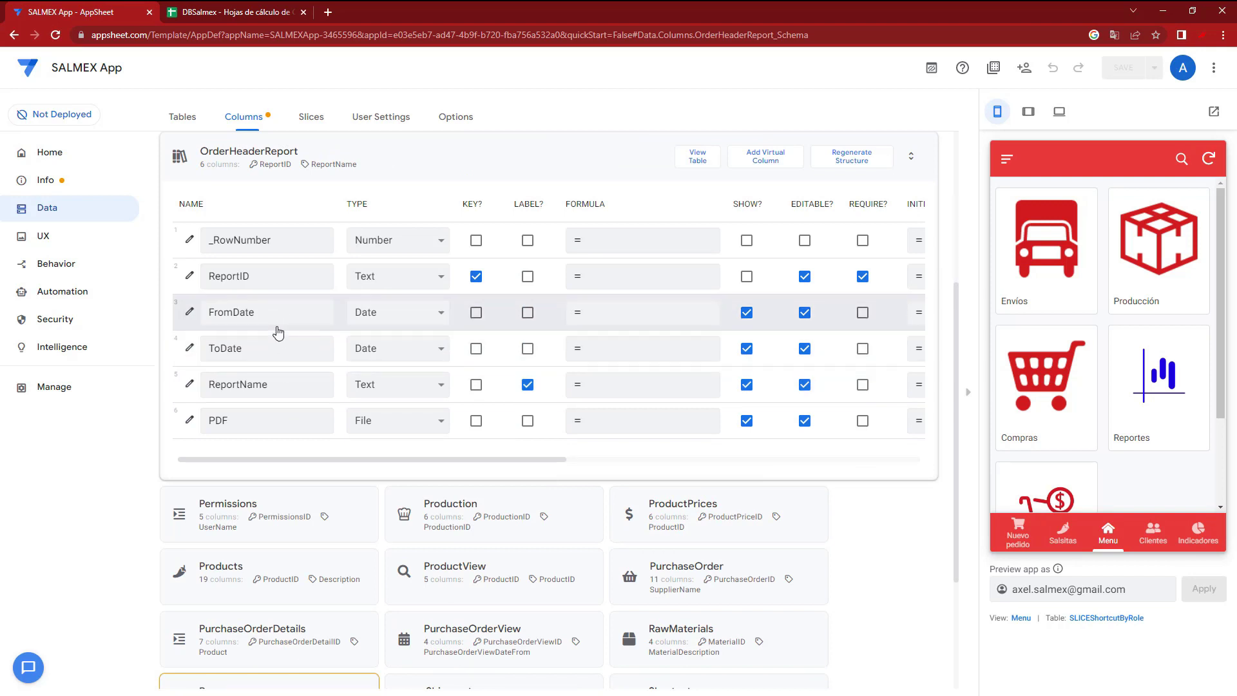
double_click(277, 315)
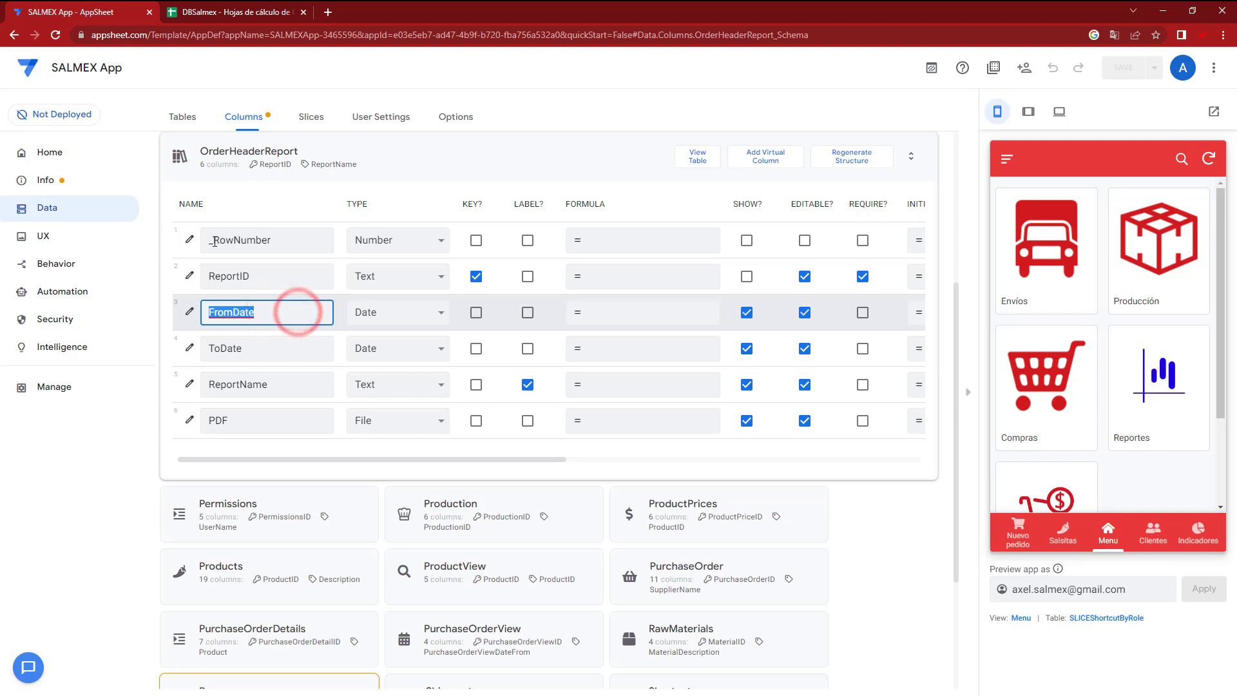
Check the OrderHeader headers through PrintTicket and the empty L1 cell against the AppSheet column list
click(192, 11)
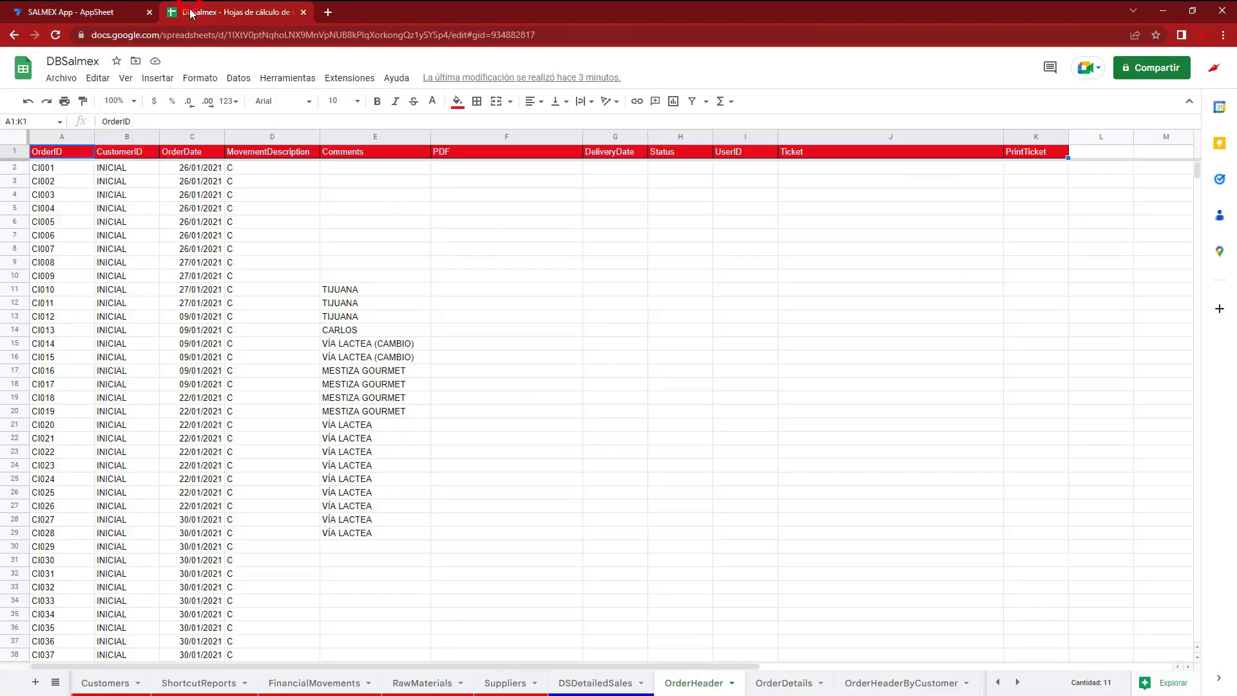
click(191, 152)
drag(71, 153, 1024, 152)
click(1025, 170)
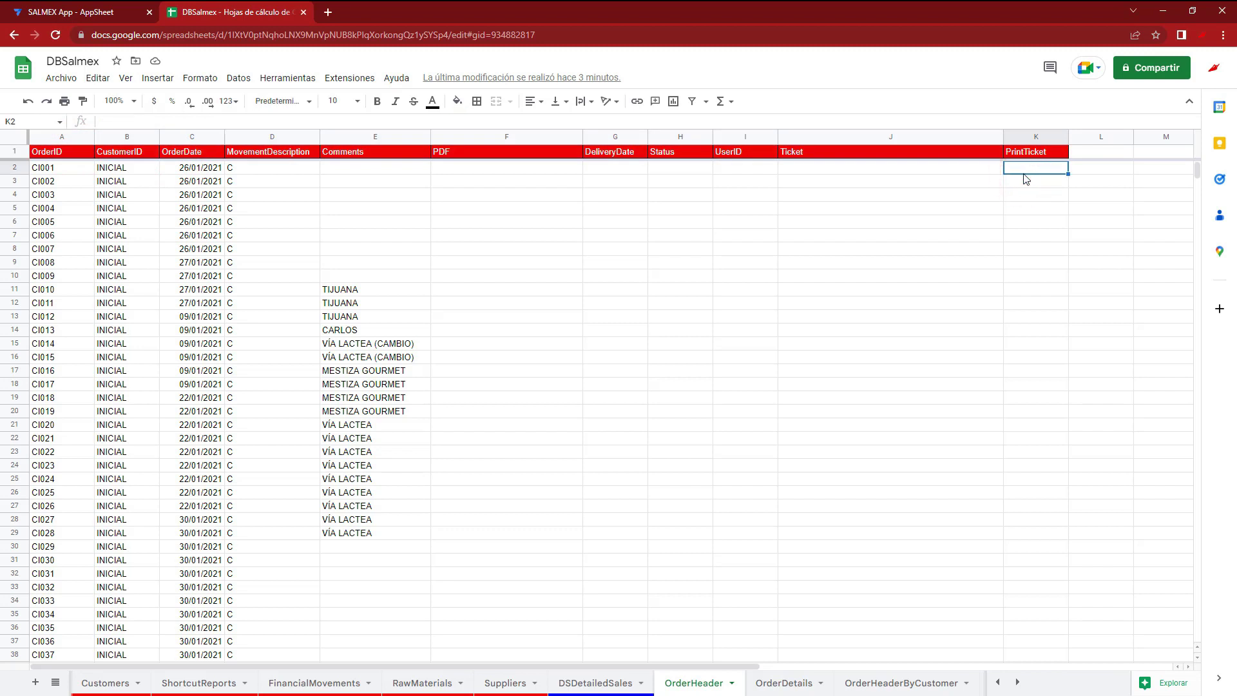
click(1083, 154)
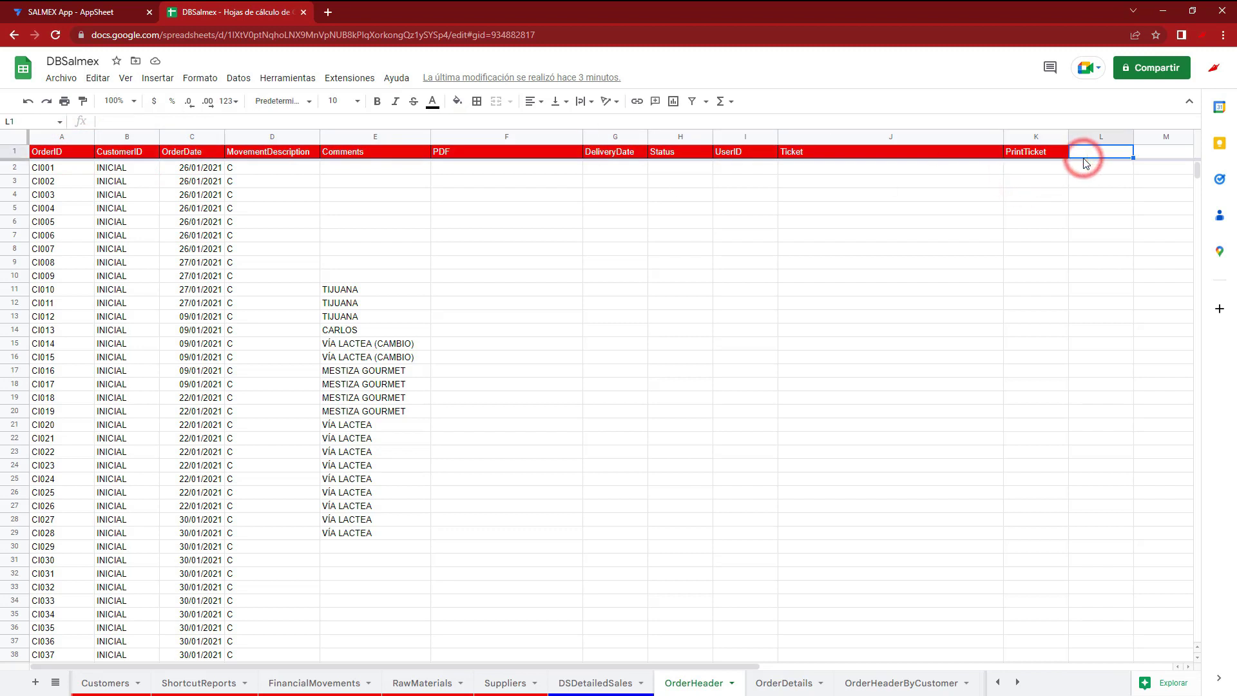
click(88, 14)
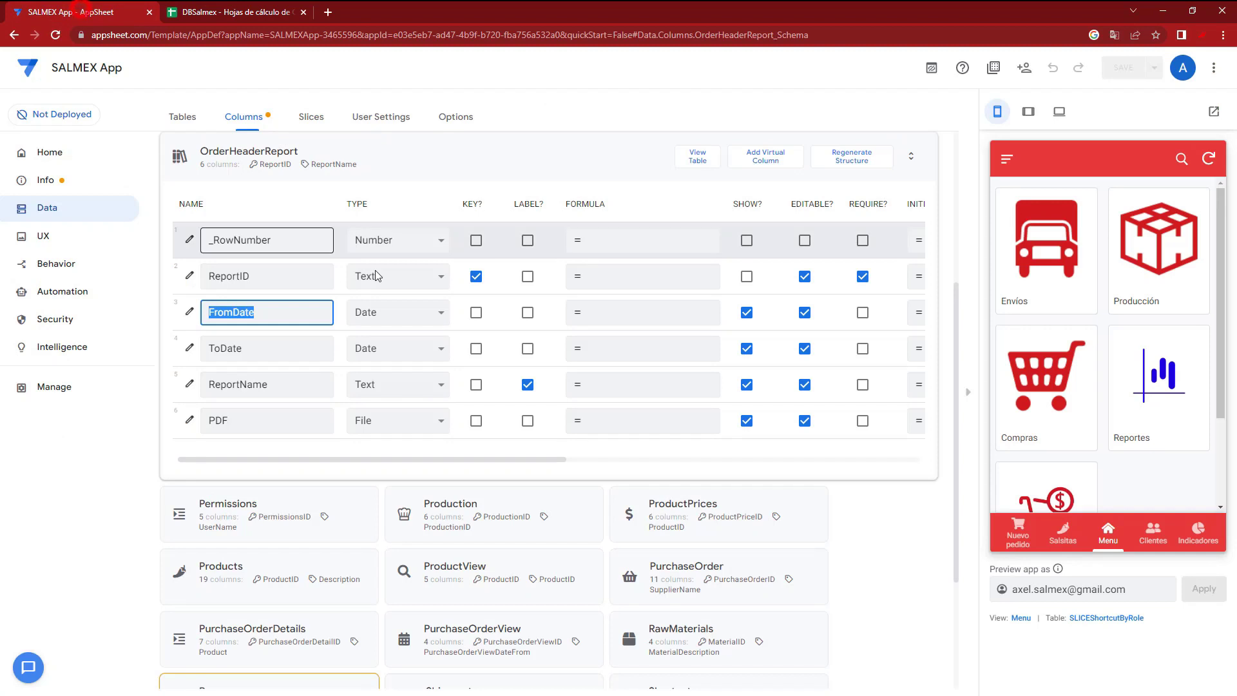
click(353, 144)
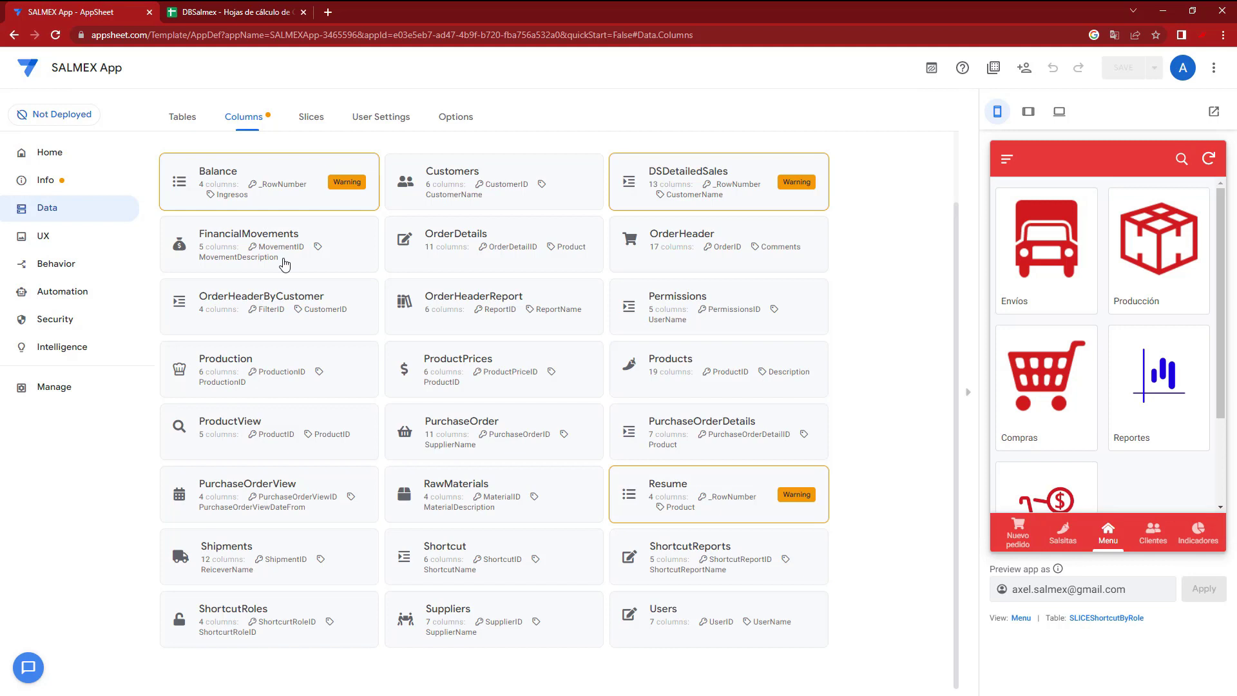
Go back to the DBSalmex spreadsheet and look over the OrderHeader Status header
click(240, 18)
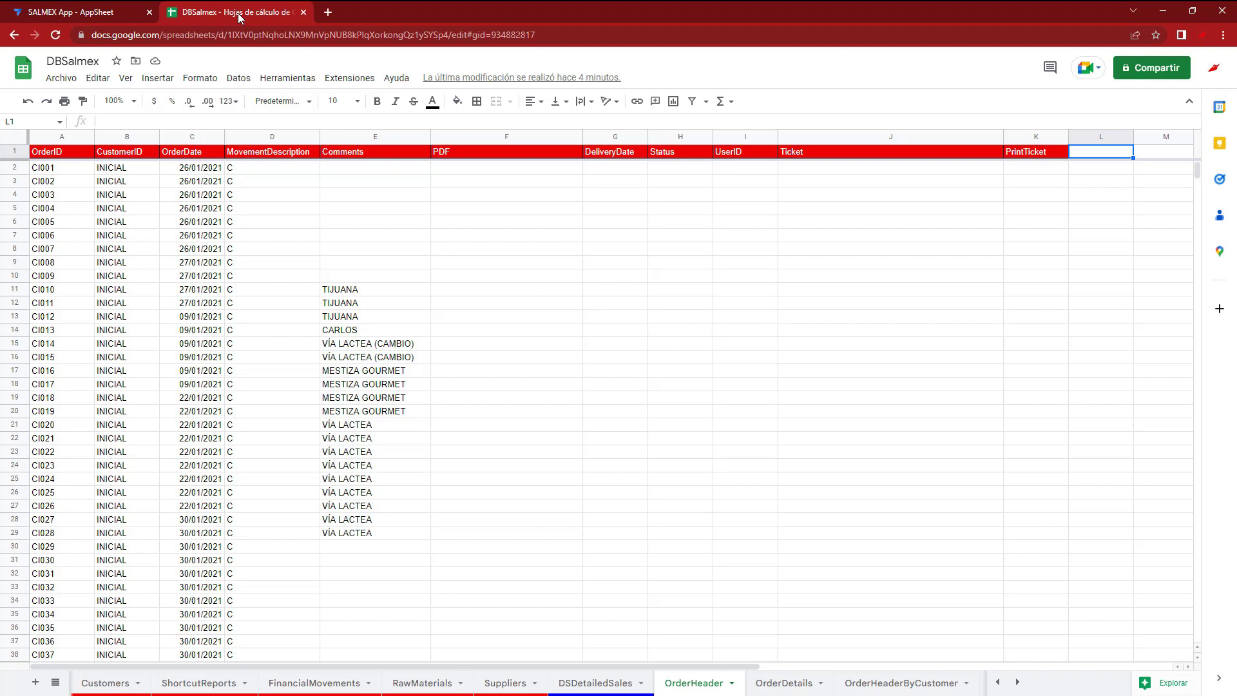
click(661, 161)
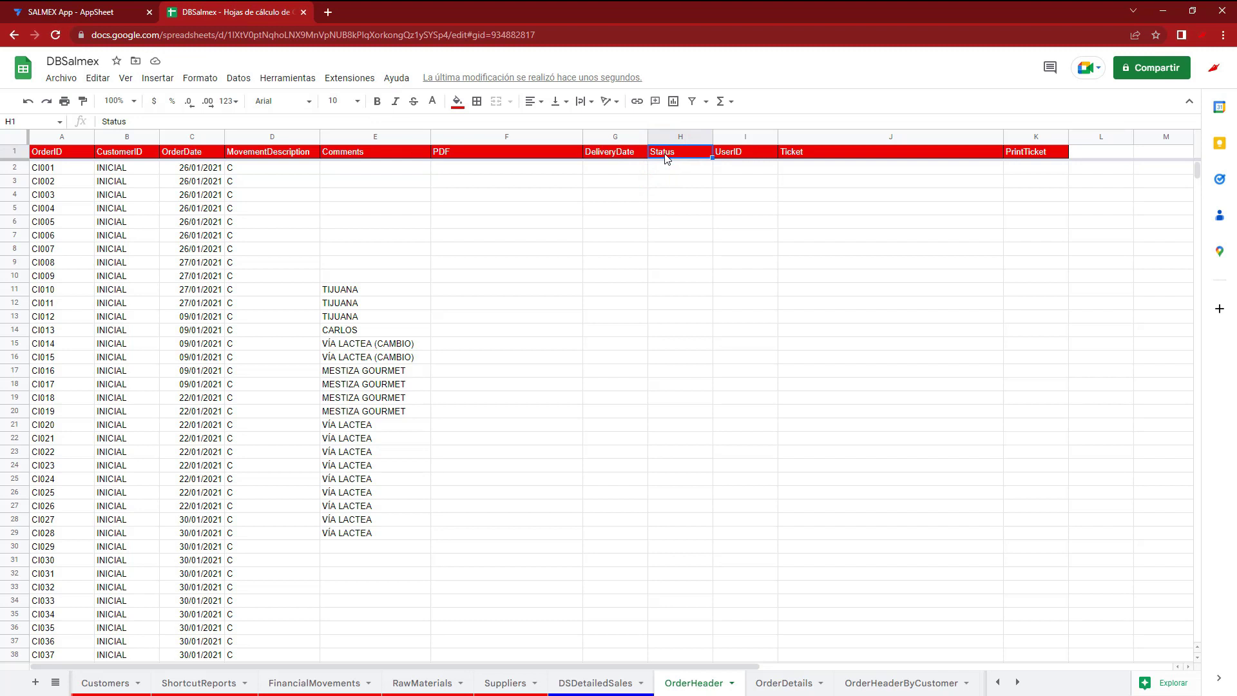
click(119, 11)
click(213, 12)
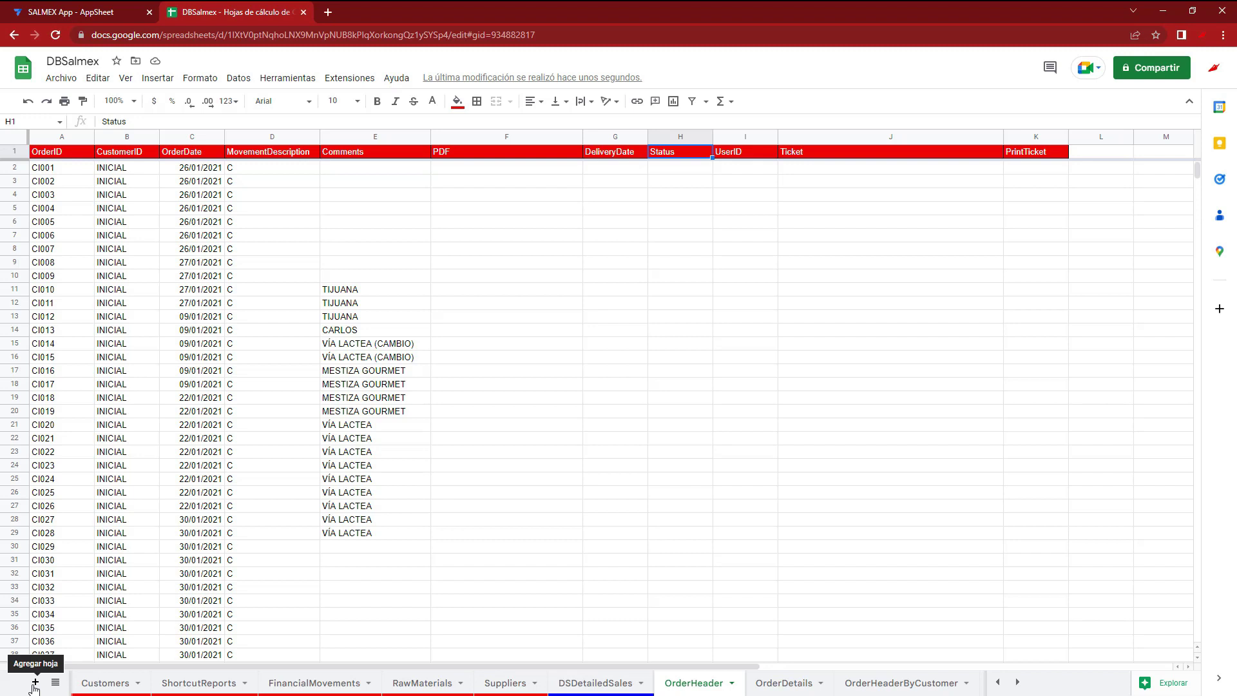
Add a blank sheet and rename it Discounts
click(33, 683)
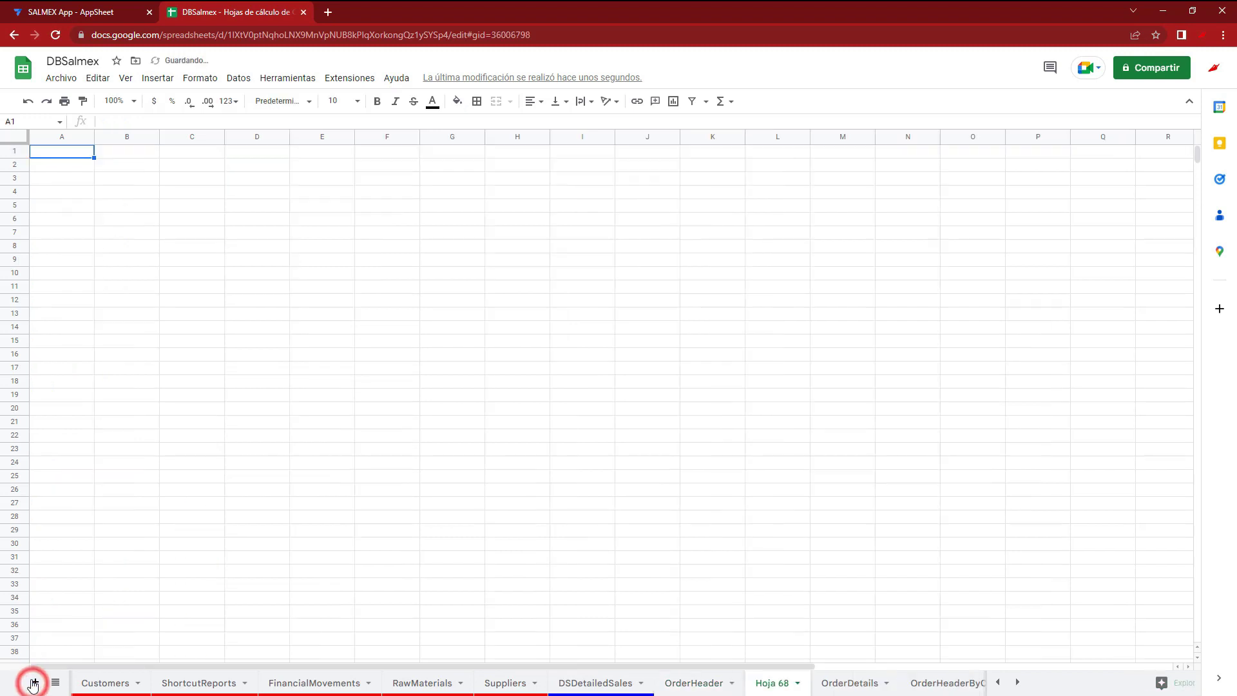
right_click(771, 686)
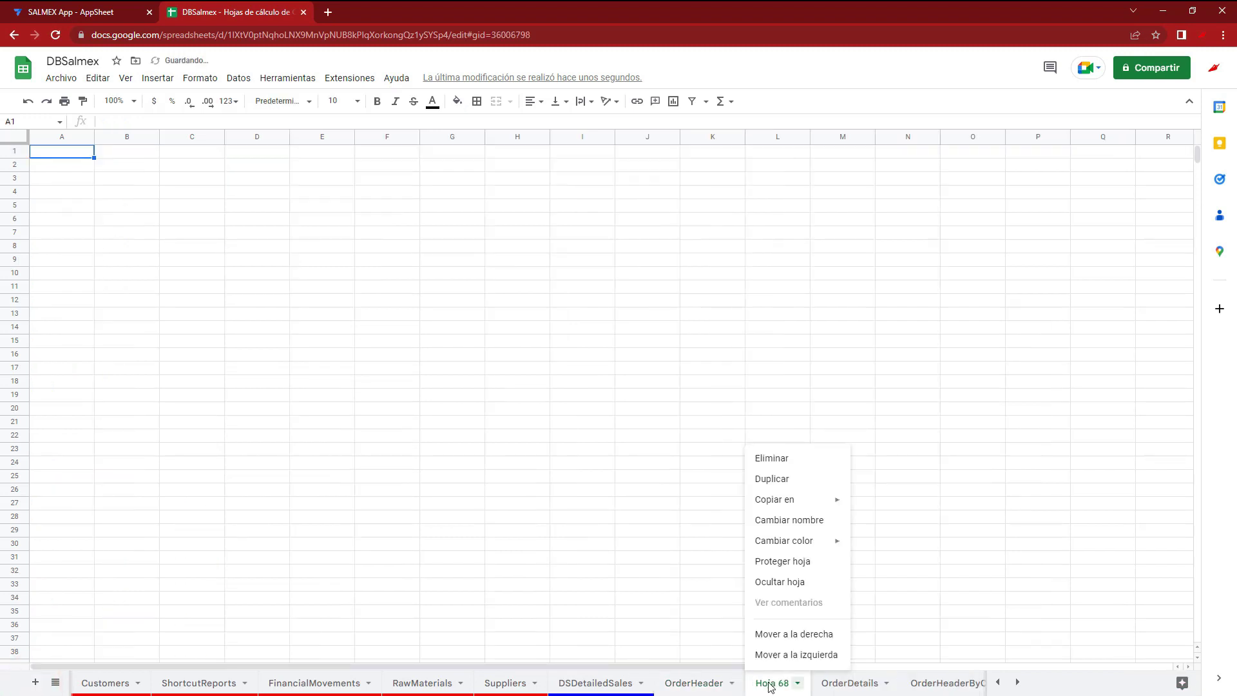
click(773, 520)
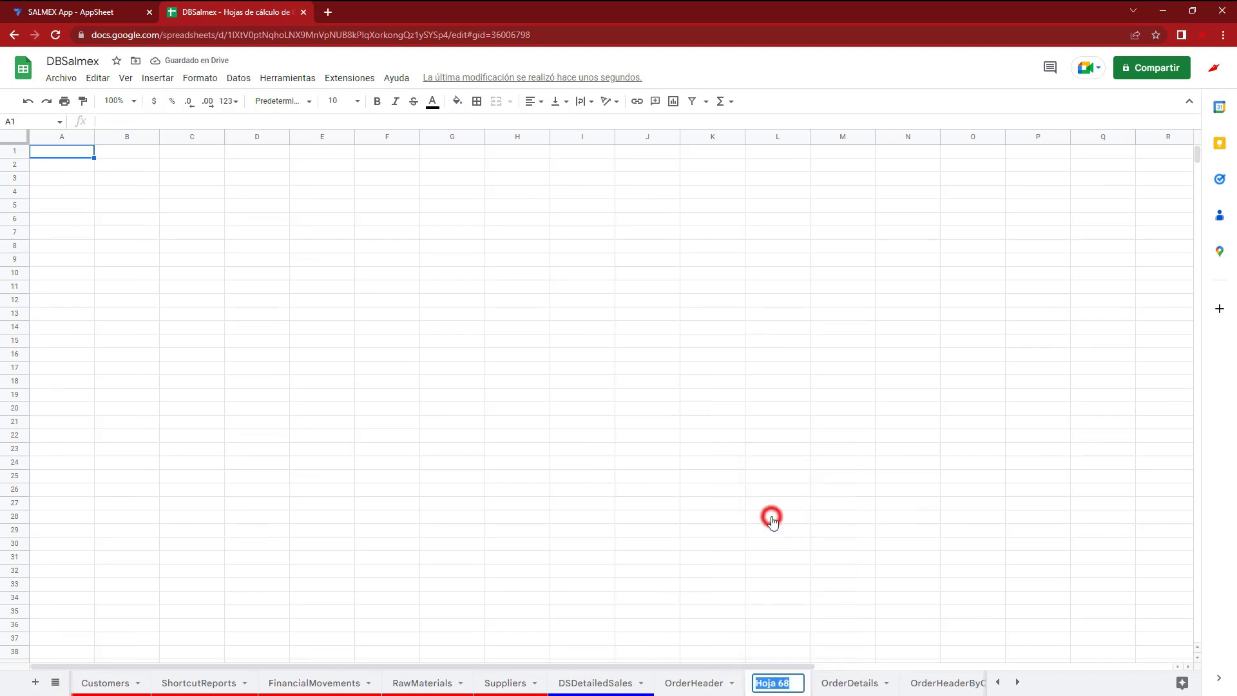
text(Discounts)
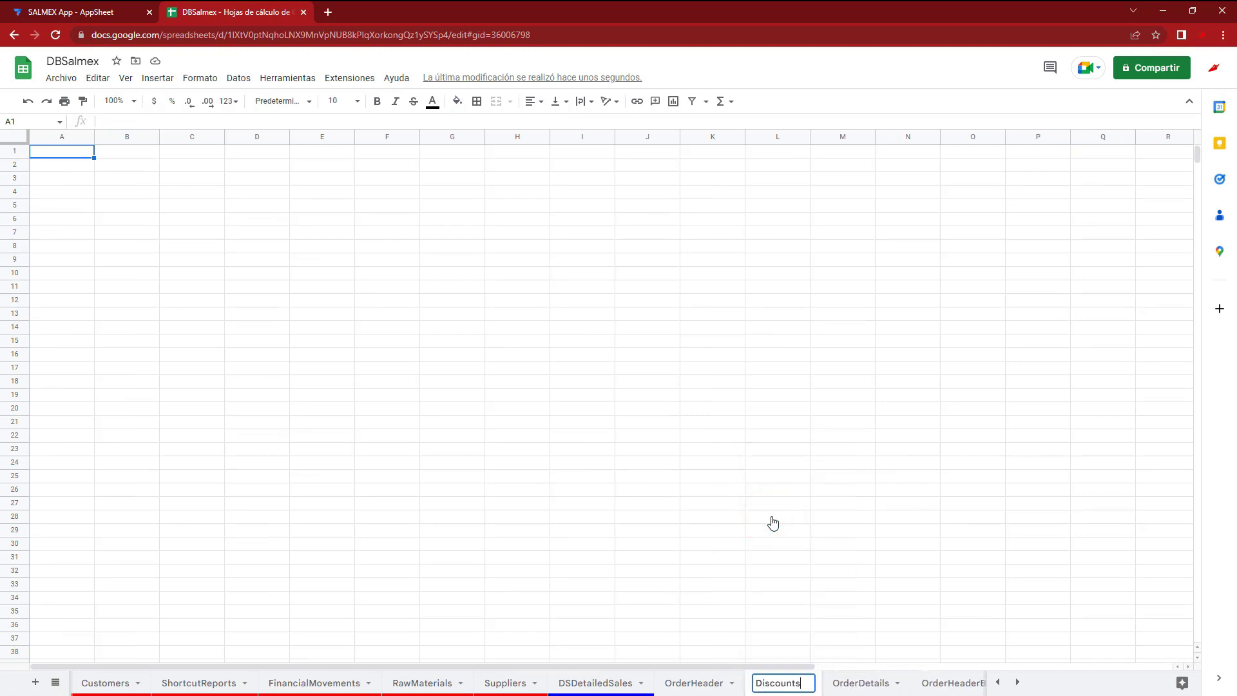
click(774, 520)
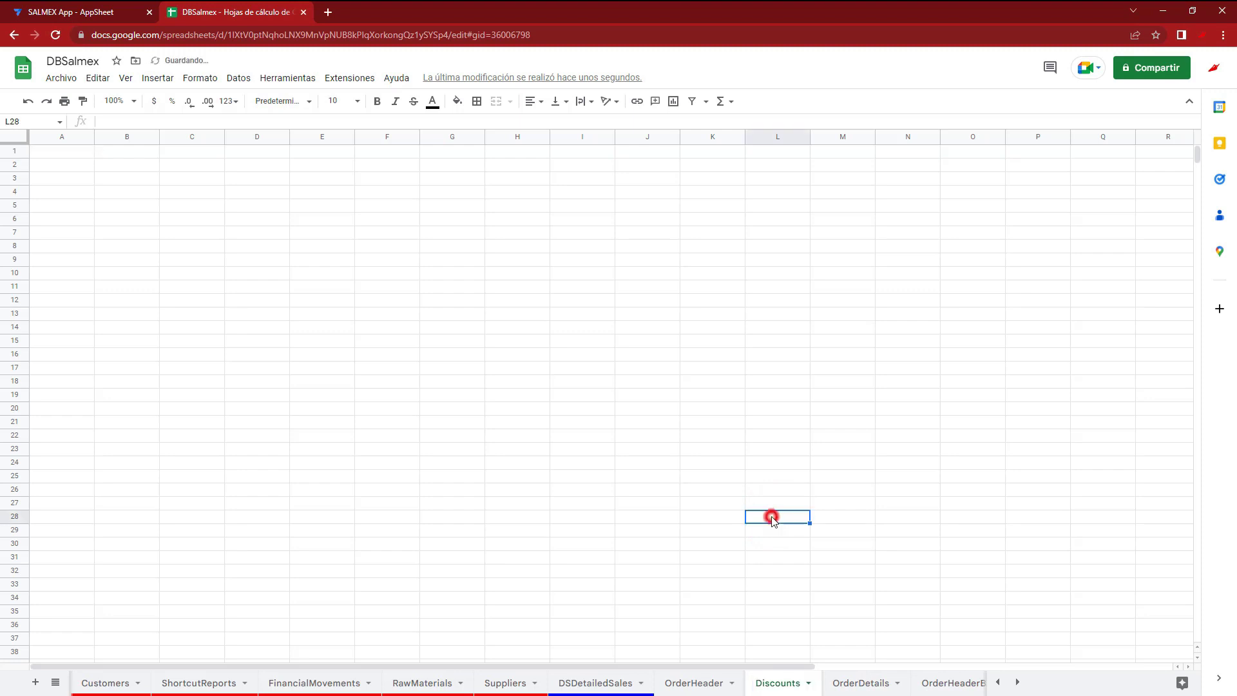
Enter headers DiscountID, DiscountValue, DiscountDateStart and DiscountDateEnd in A1:D1
click(54, 156)
text(DiscountValue)
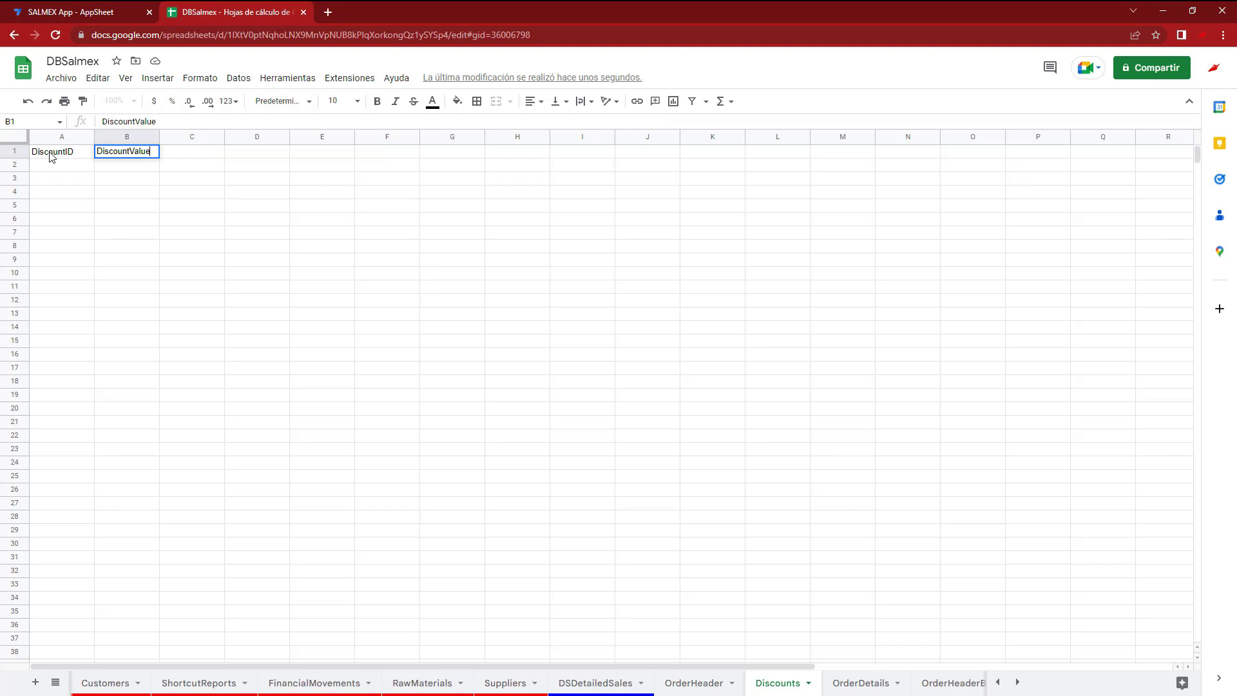
key(Tab)
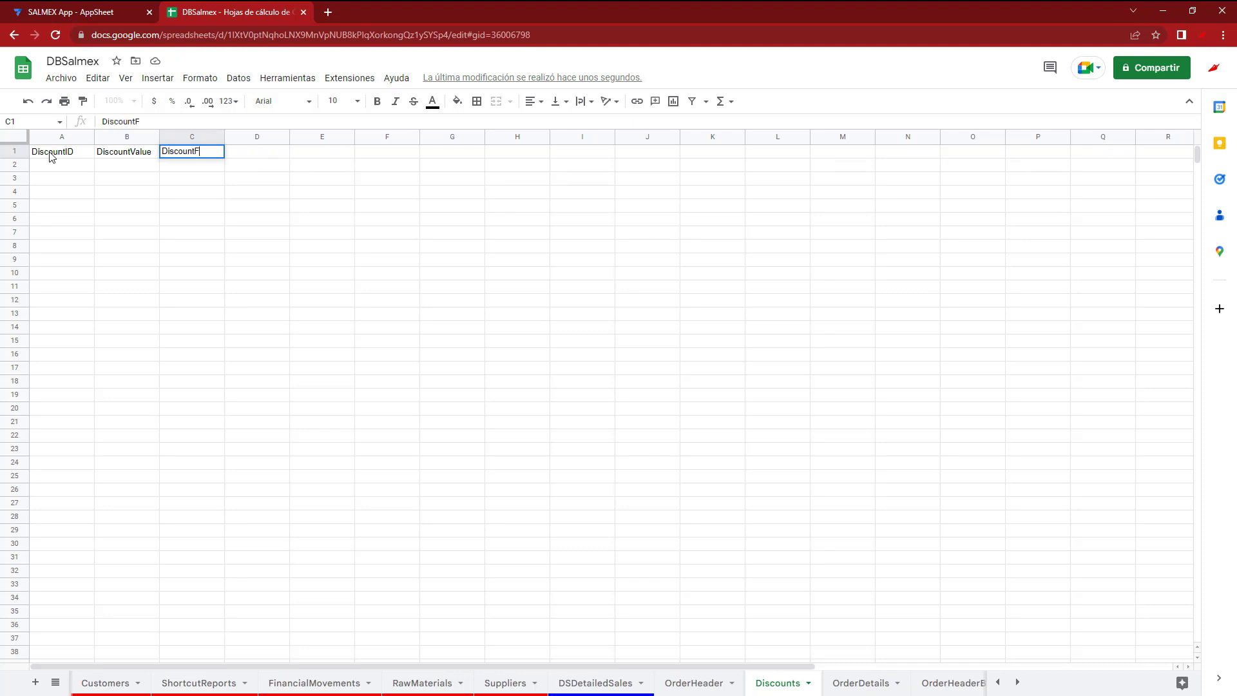
text(DiscountDateStart)
click(261, 181)
double_click(224, 136)
key(ctrl+c)
click(248, 151)
key(ctrl+v)
click(177, 122)
key(BackSpace)
key(BackSpace)
key(BackSpace)
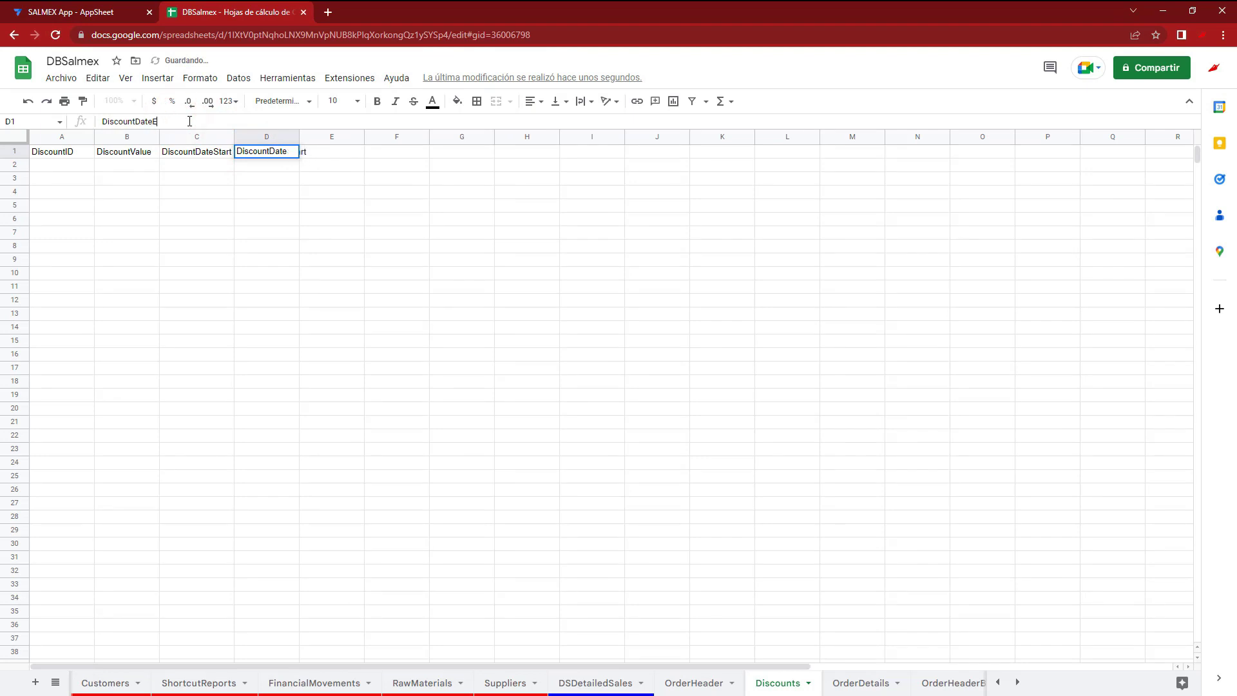
click(488, 457)
Copy the Suppliers red header style onto the Discounts headers, keeping E1 unfilled
click(513, 682)
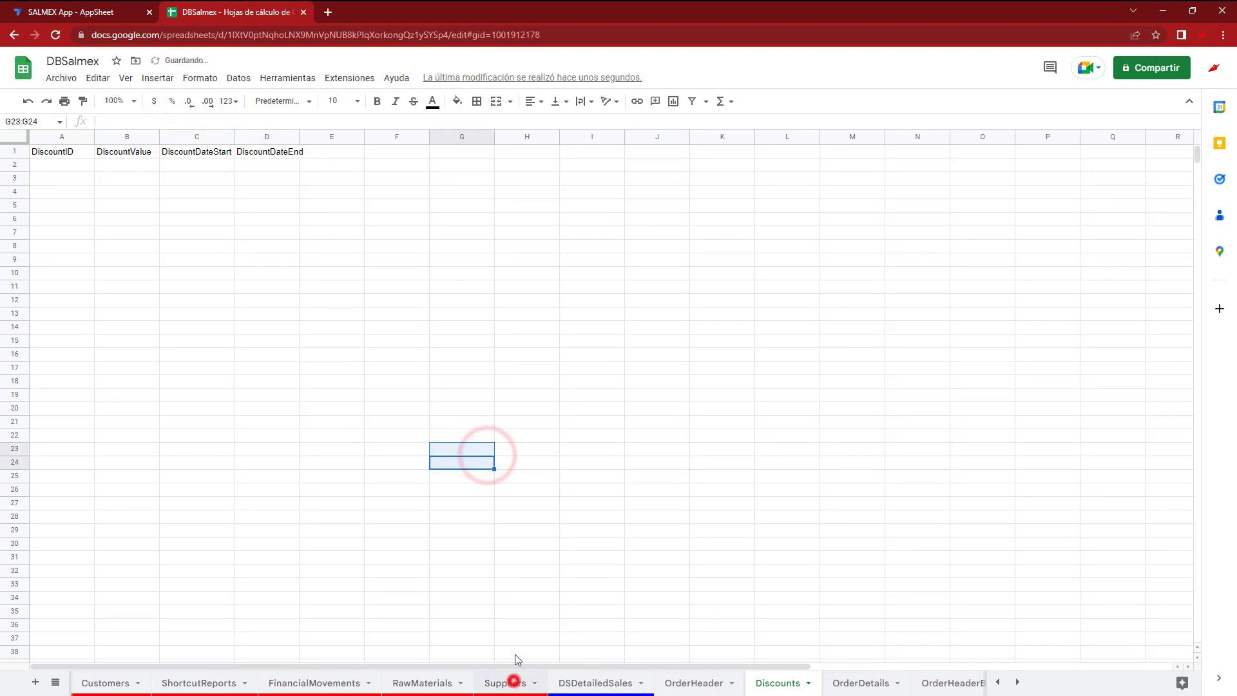
drag(67, 156, 445, 152)
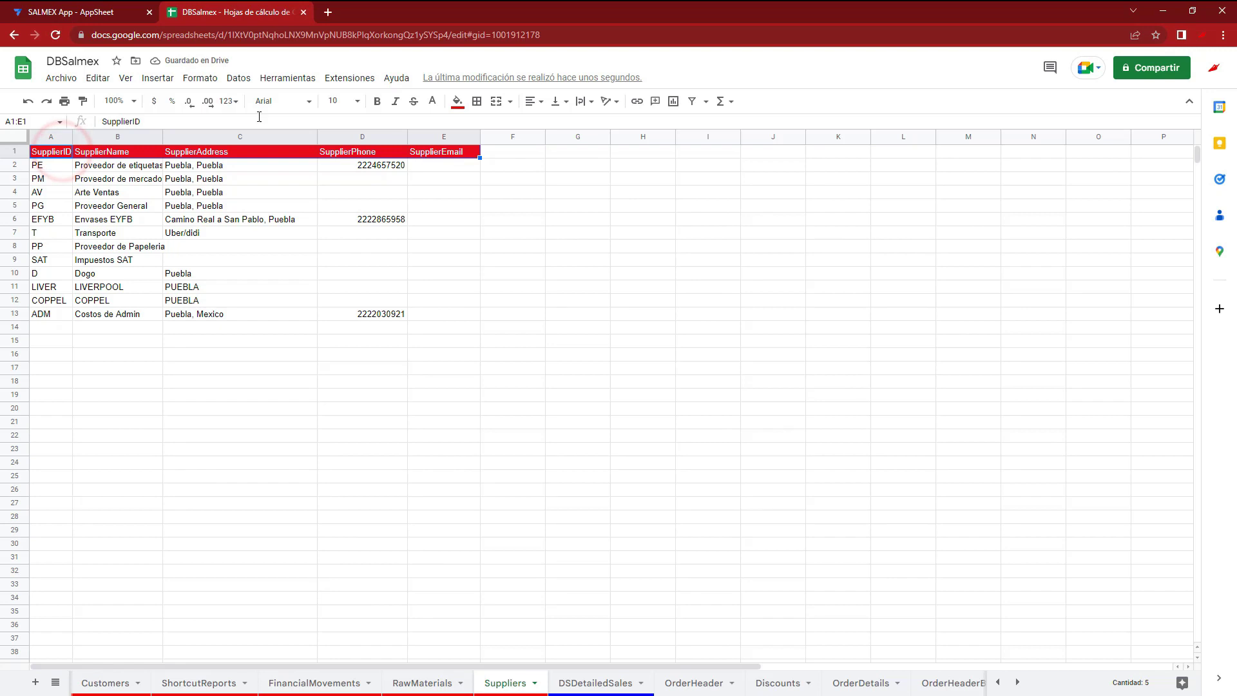
click(83, 102)
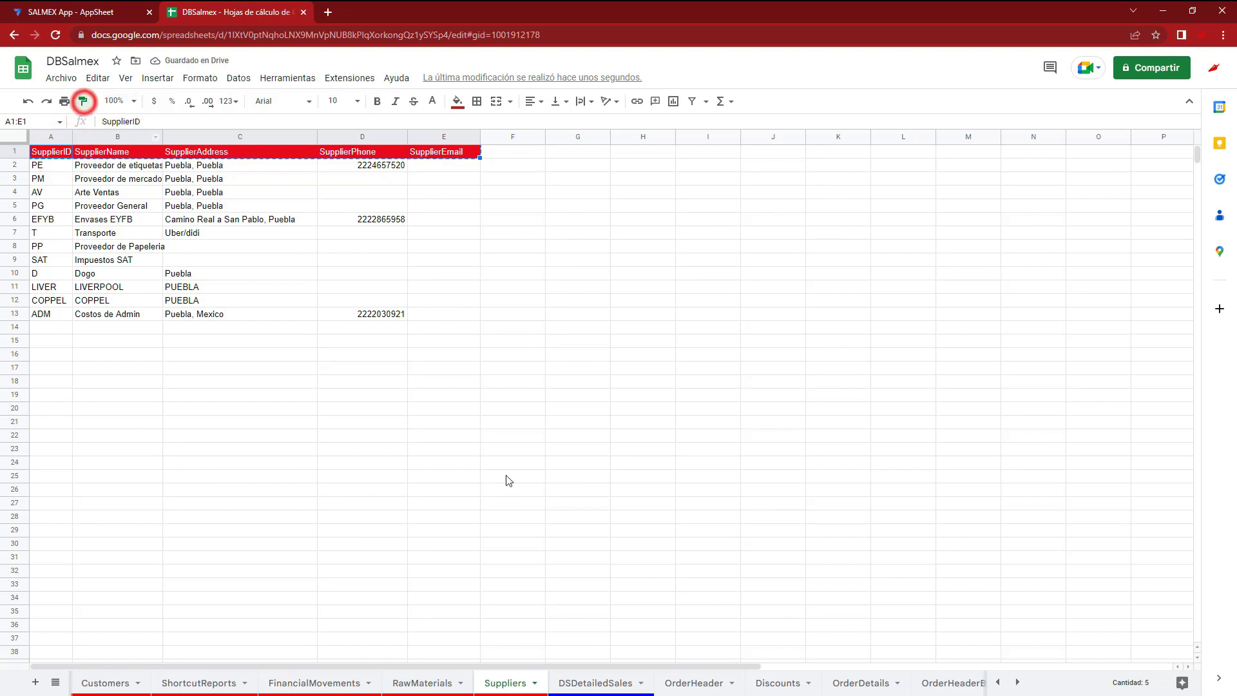
click(777, 682)
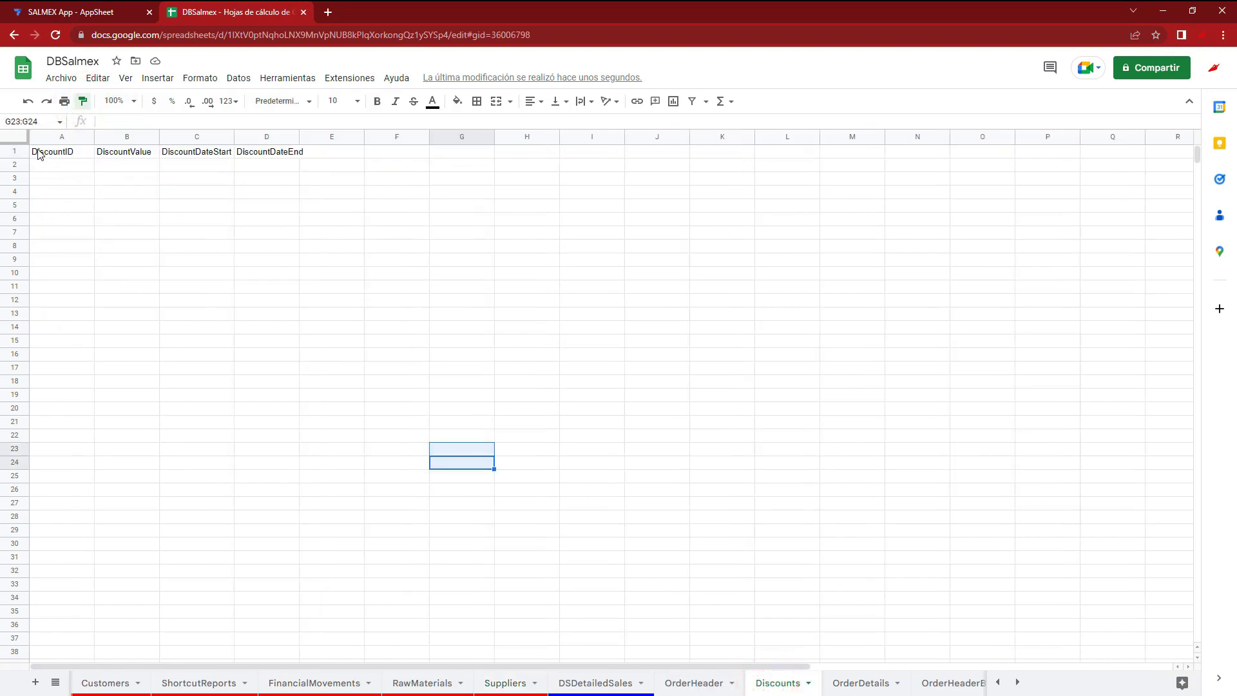
drag(37, 153, 299, 152)
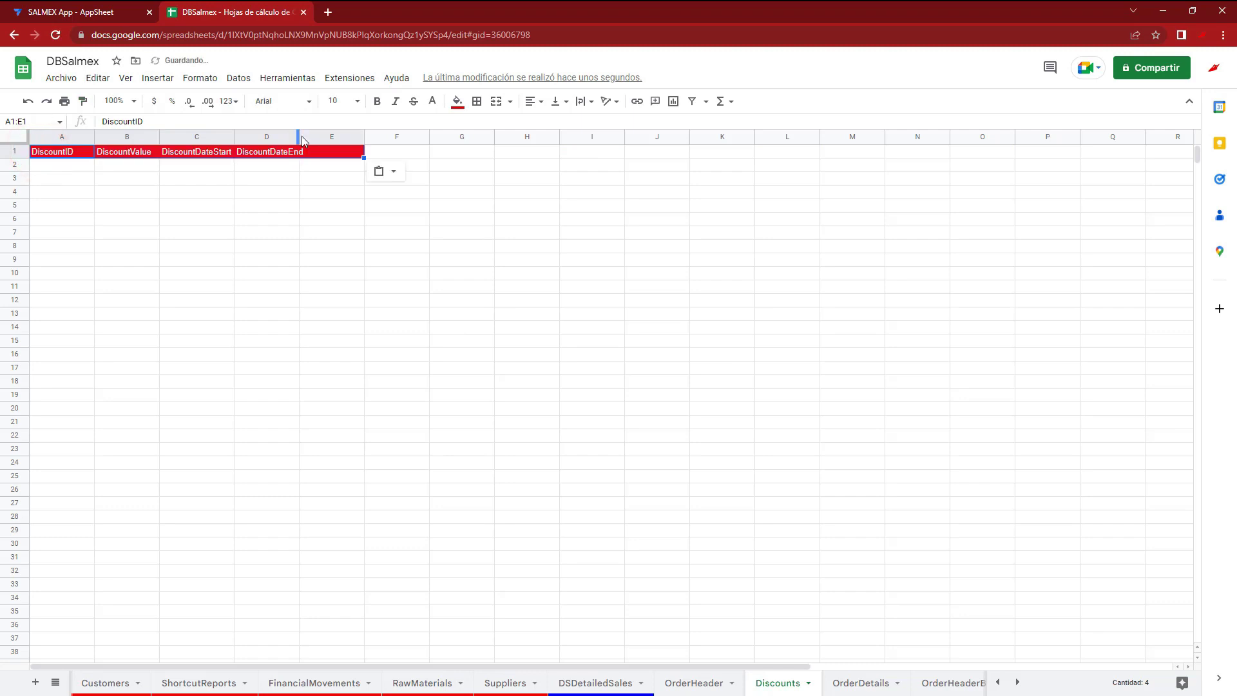
double_click(297, 135)
click(290, 192)
click(396, 150)
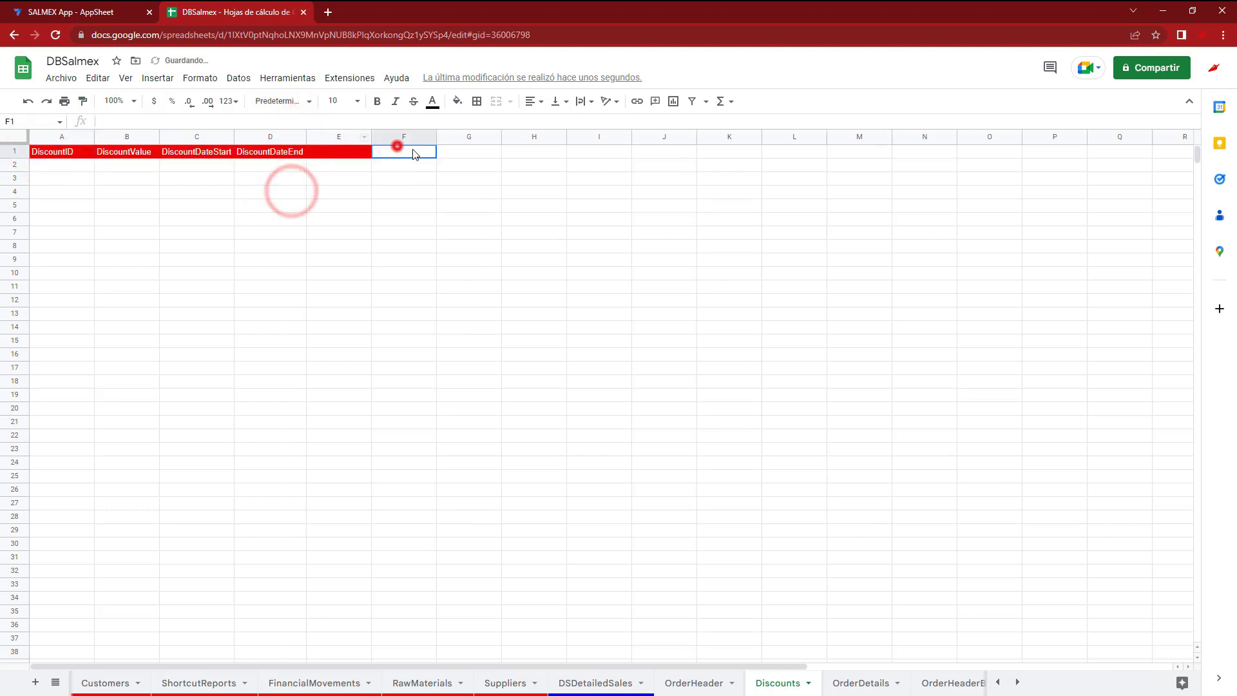
drag(436, 158, 344, 154)
click(344, 181)
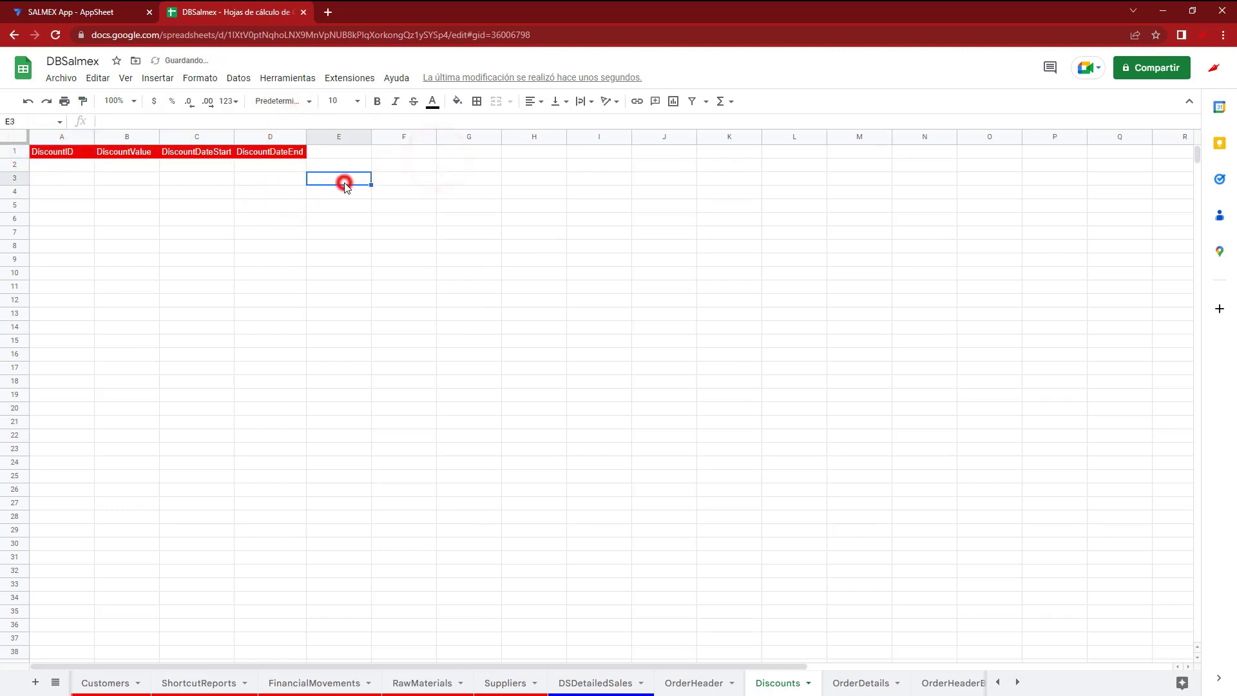
Widen Discounts columns A to D equally and select the A1:D3 range
drag(77, 137, 247, 136)
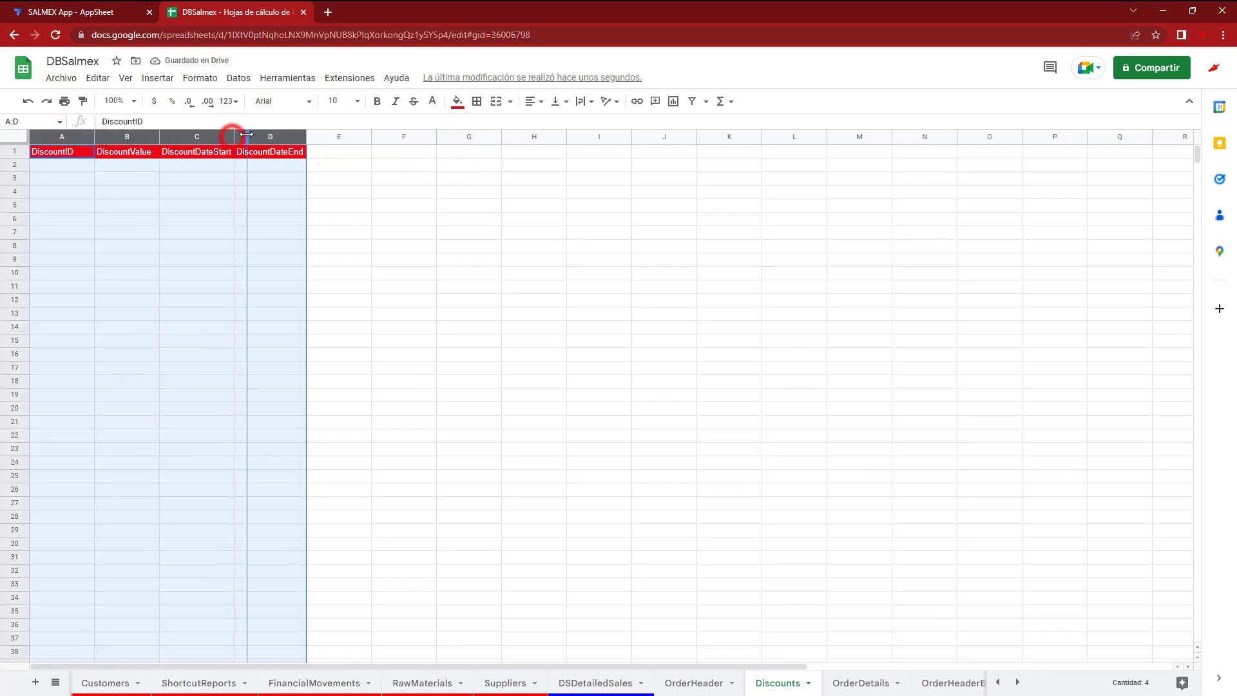
click(240, 206)
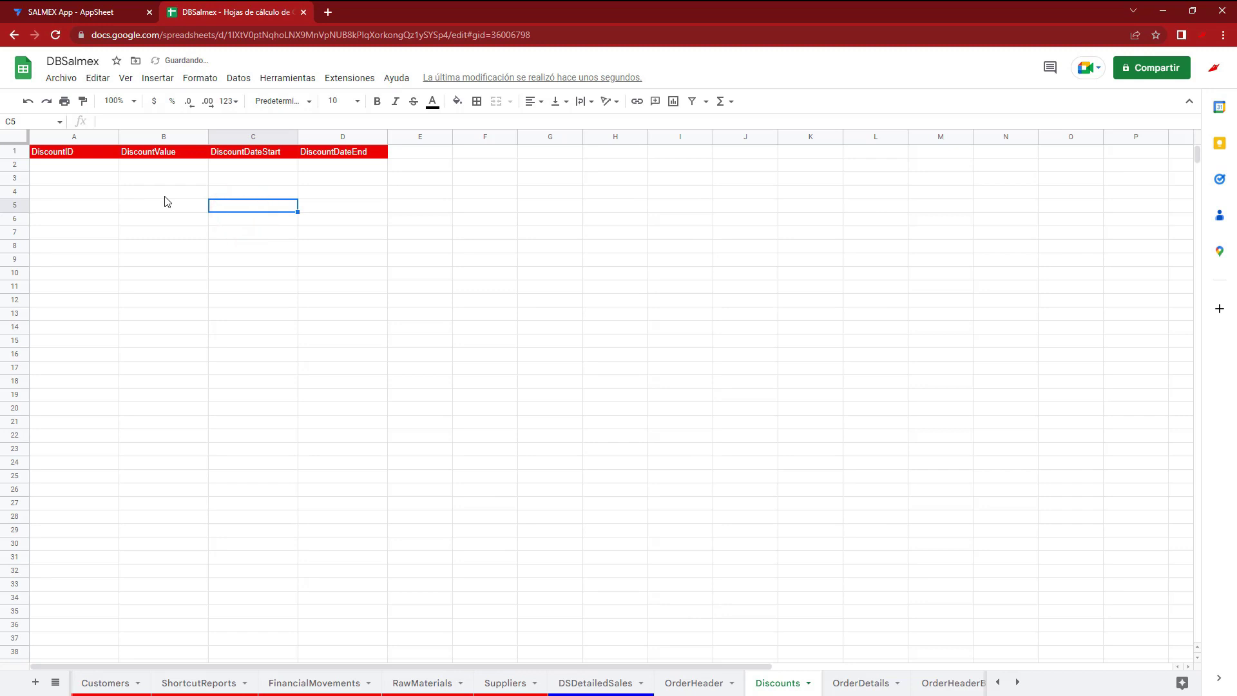
click(87, 170)
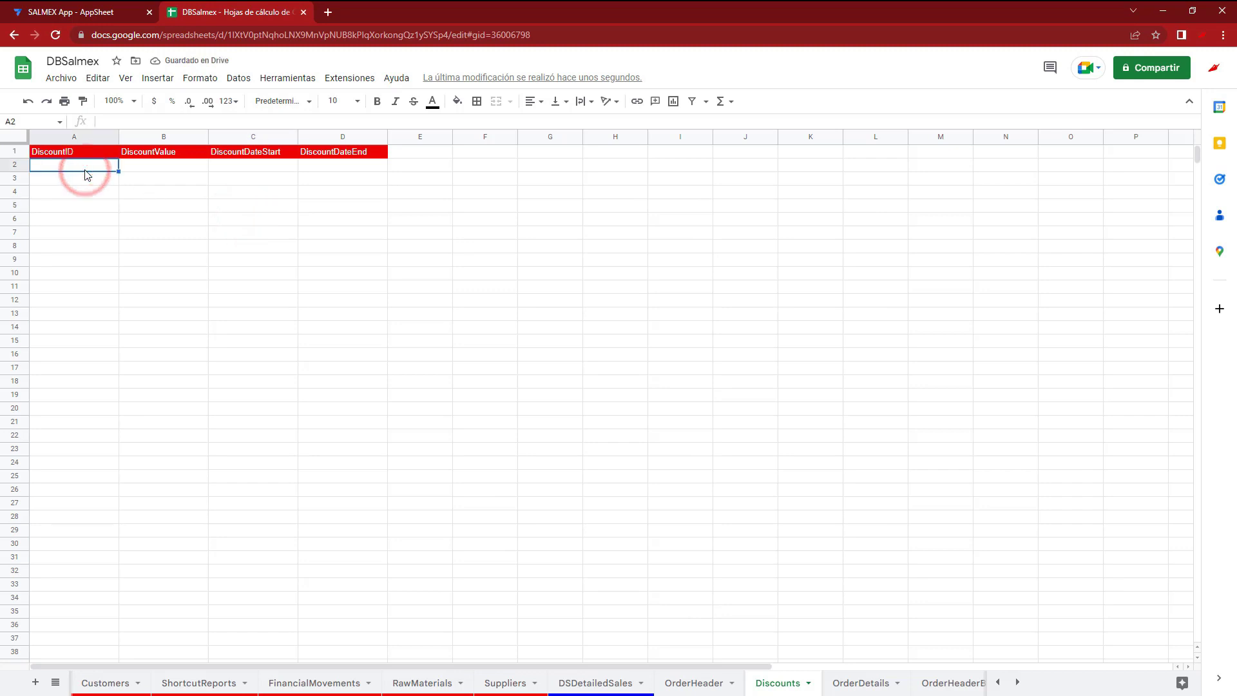
drag(58, 153, 341, 179)
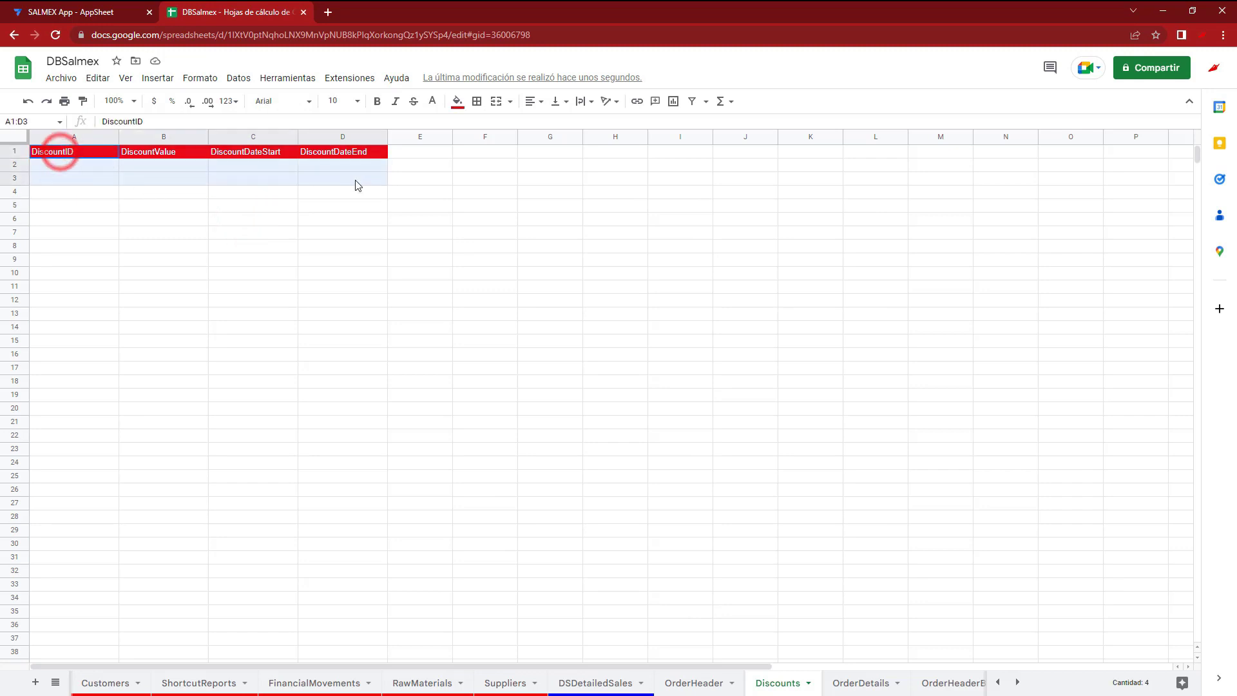
click(50, 9)
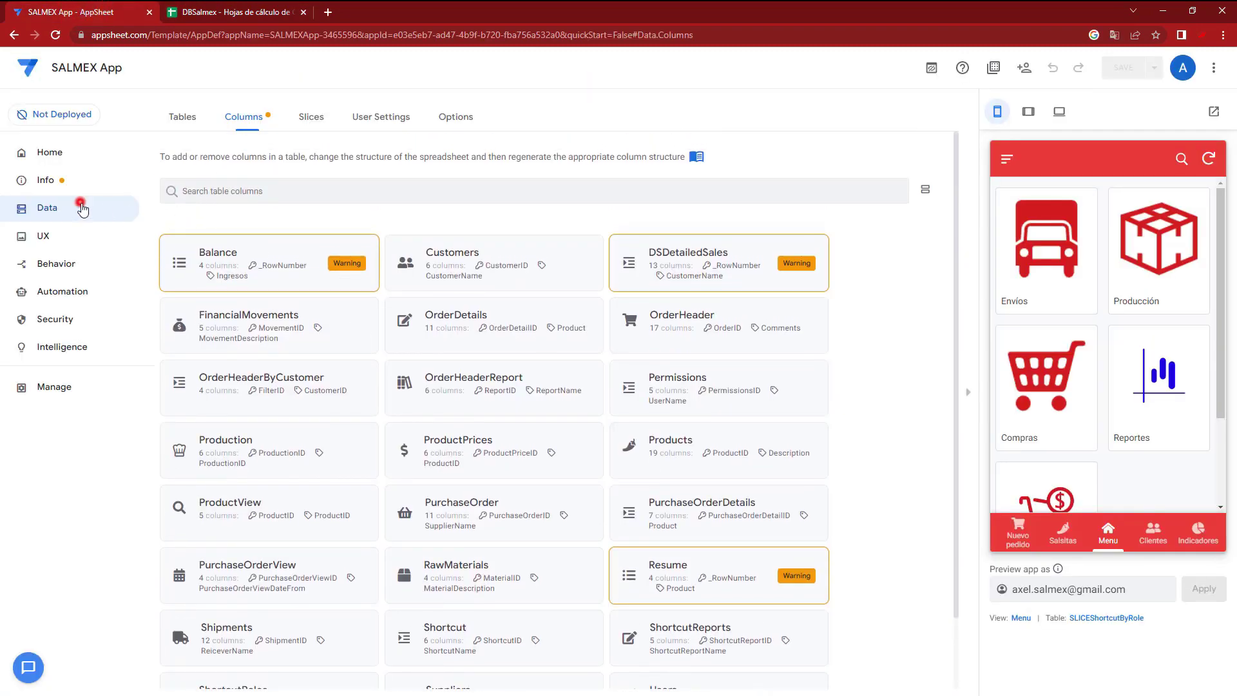
Add the Discounts worksheet from the DBSalmex Google Sheet as a new AppSheet table
click(82, 208)
click(200, 205)
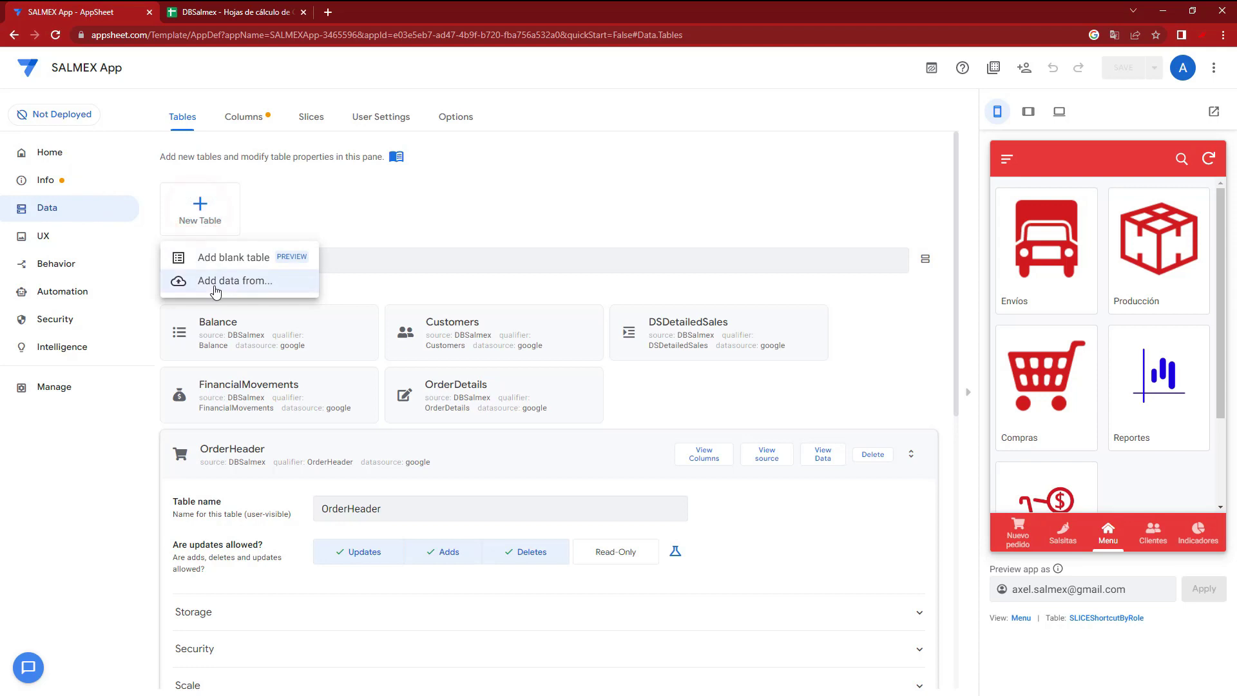
click(216, 290)
click(479, 246)
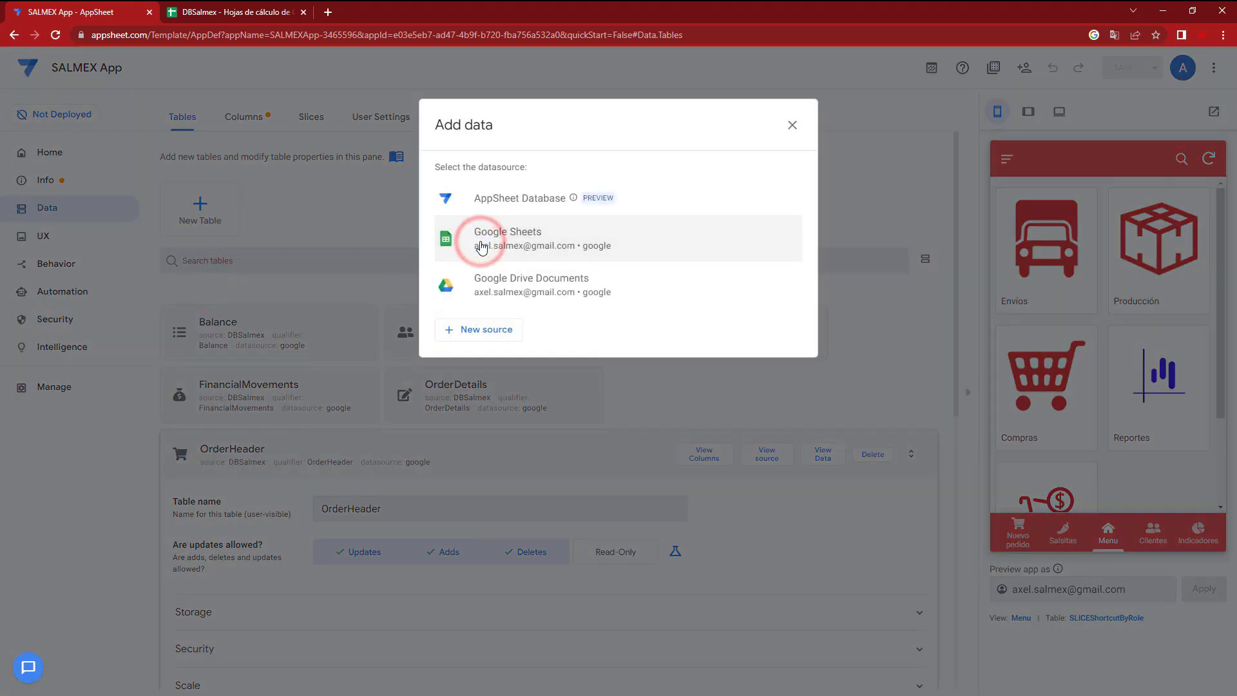
scroll(339, 439, down, 2)
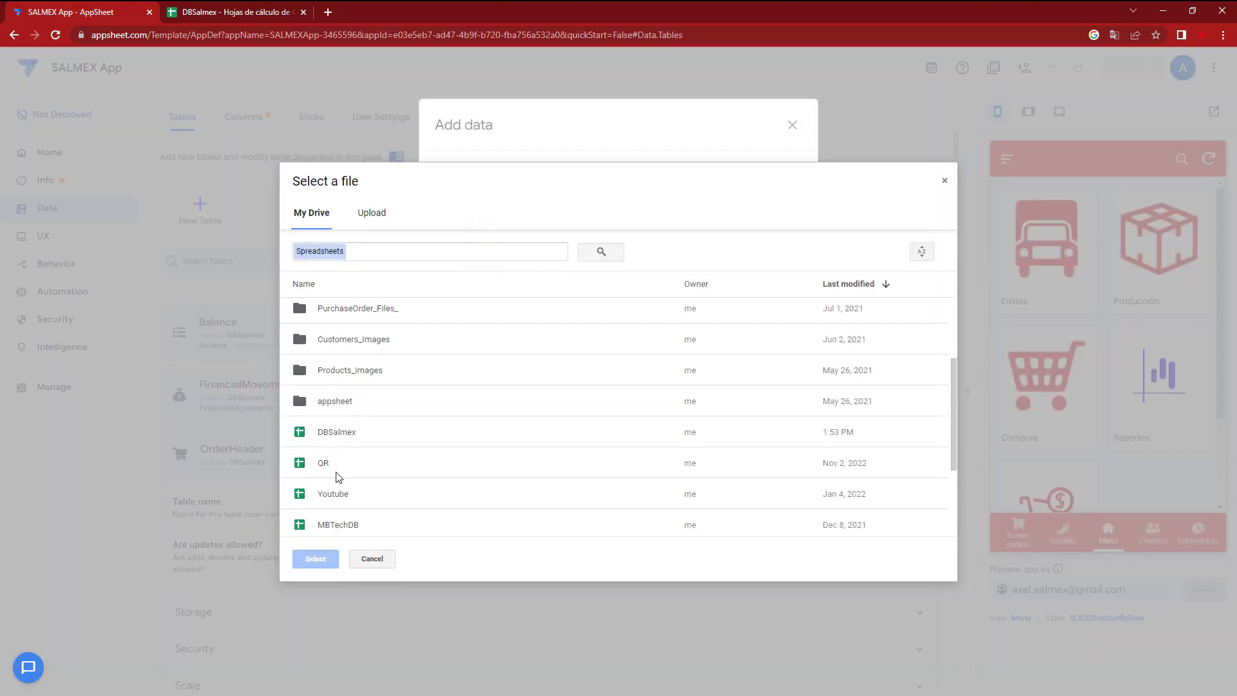
click(334, 434)
click(315, 559)
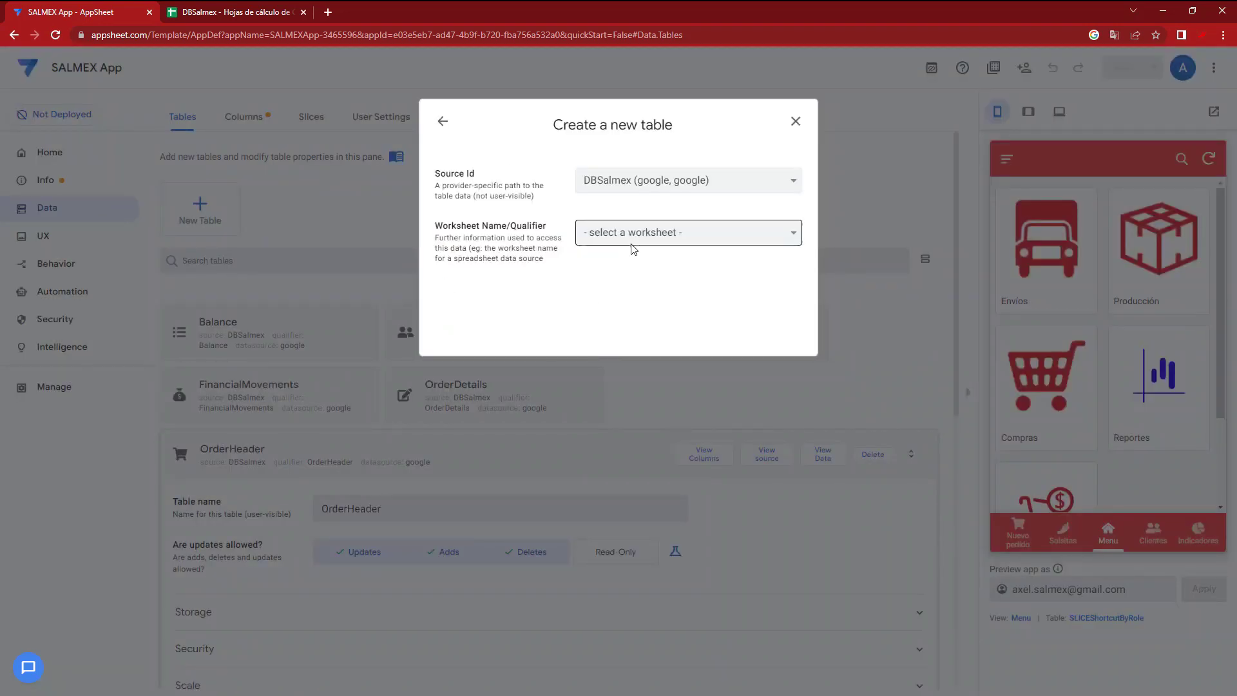
click(630, 234)
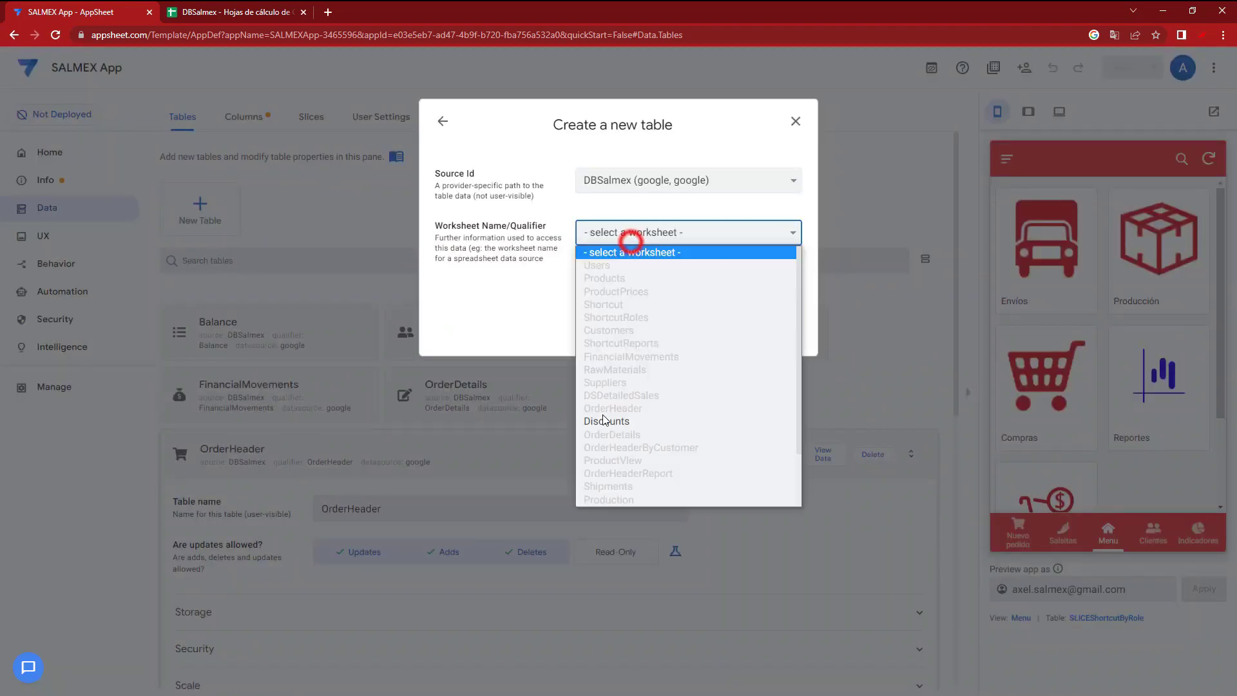
click(610, 357)
click(762, 344)
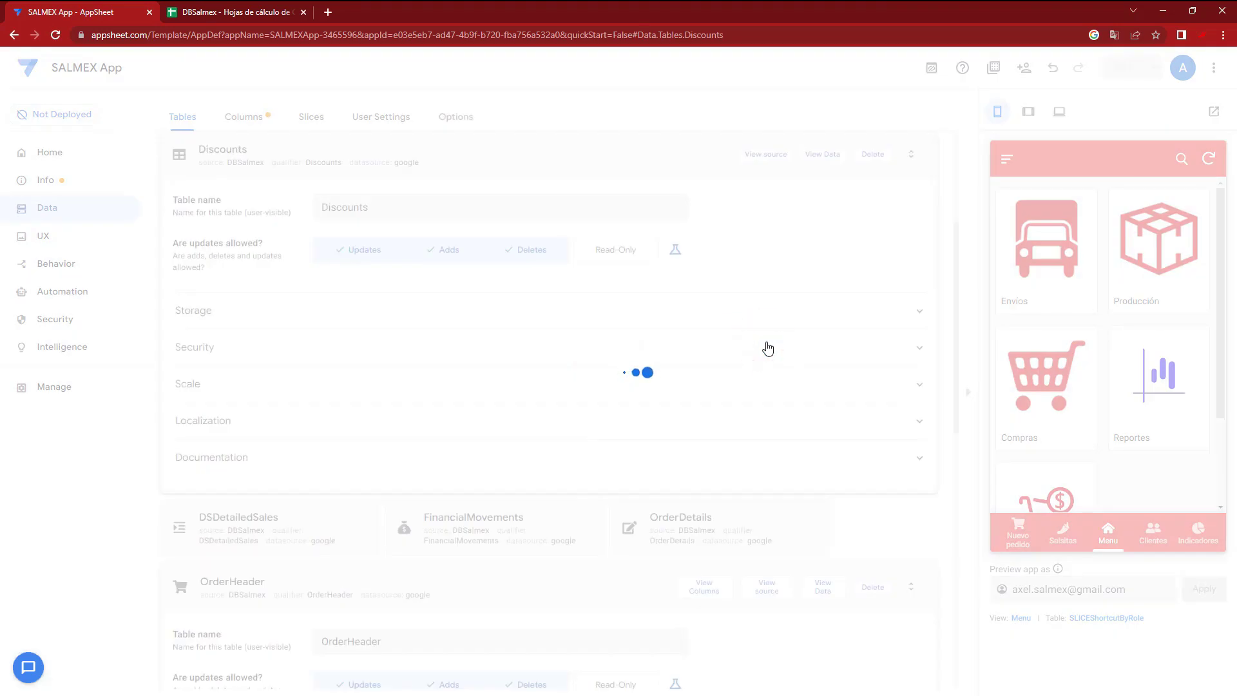
Return to the spreadsheet and select the Discounts range A1:D4
click(218, 20)
click(250, 260)
drag(76, 152, 380, 193)
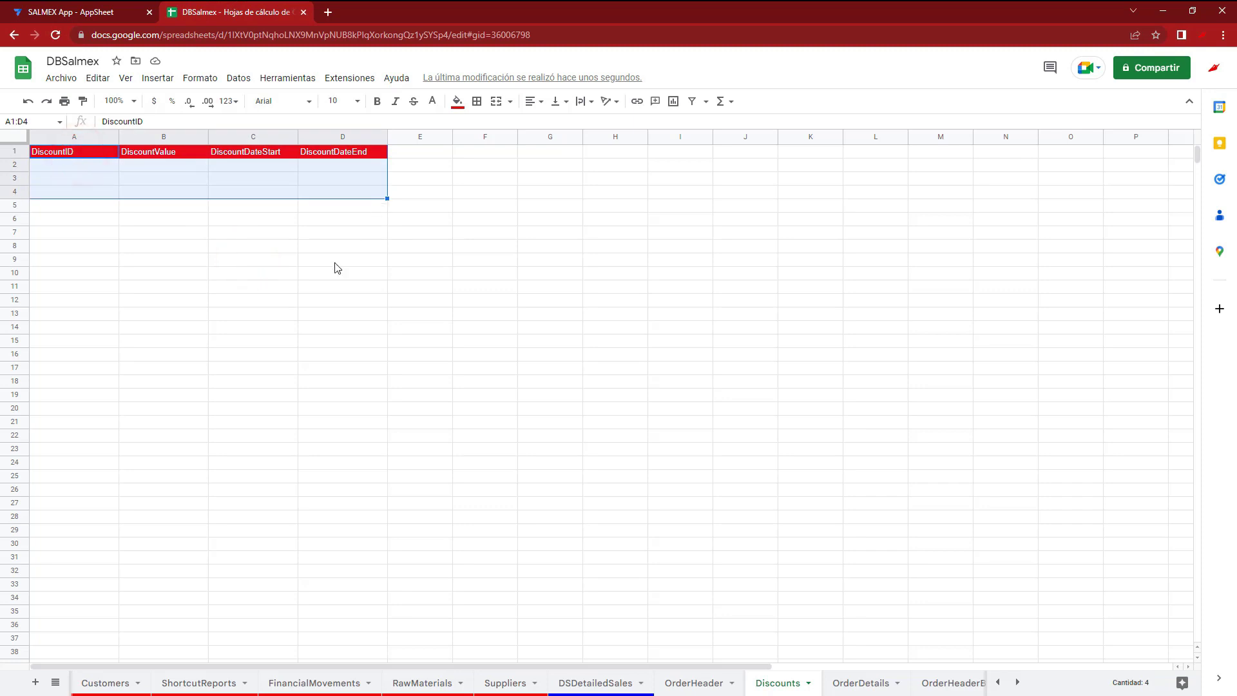
Add a DiscountID header in cell L1 of the OrderHeader sheet
click(330, 286)
drag(61, 152, 354, 193)
click(696, 683)
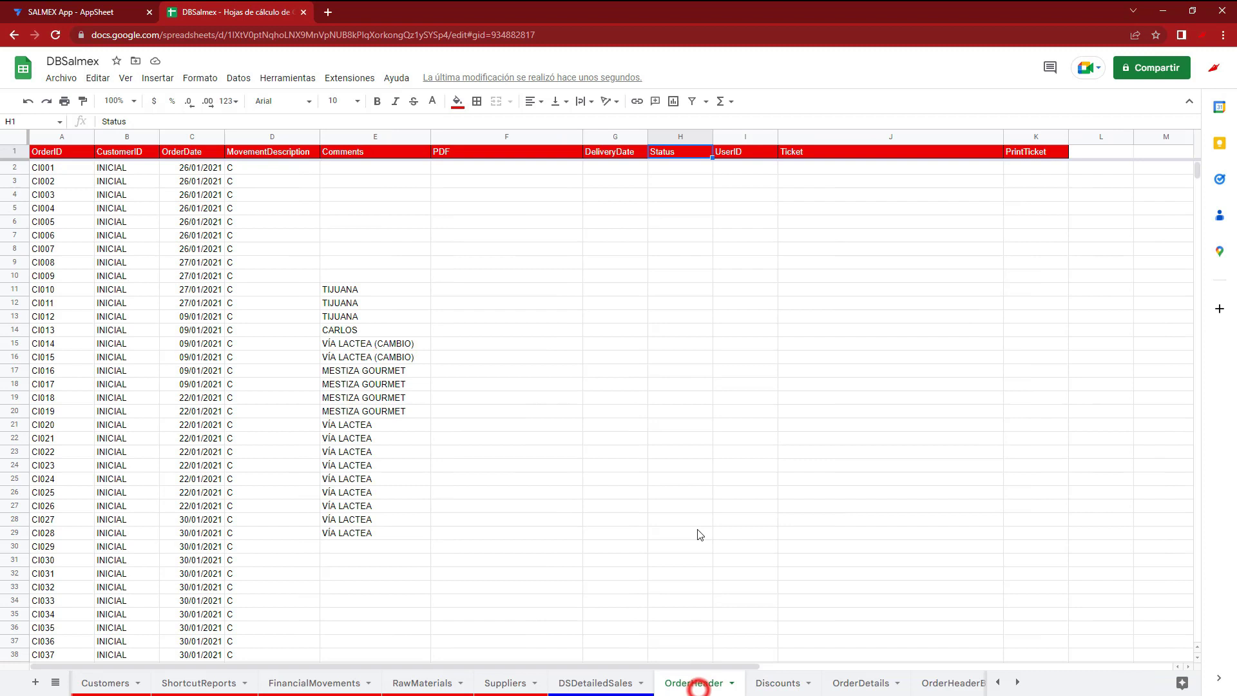
click(1087, 152)
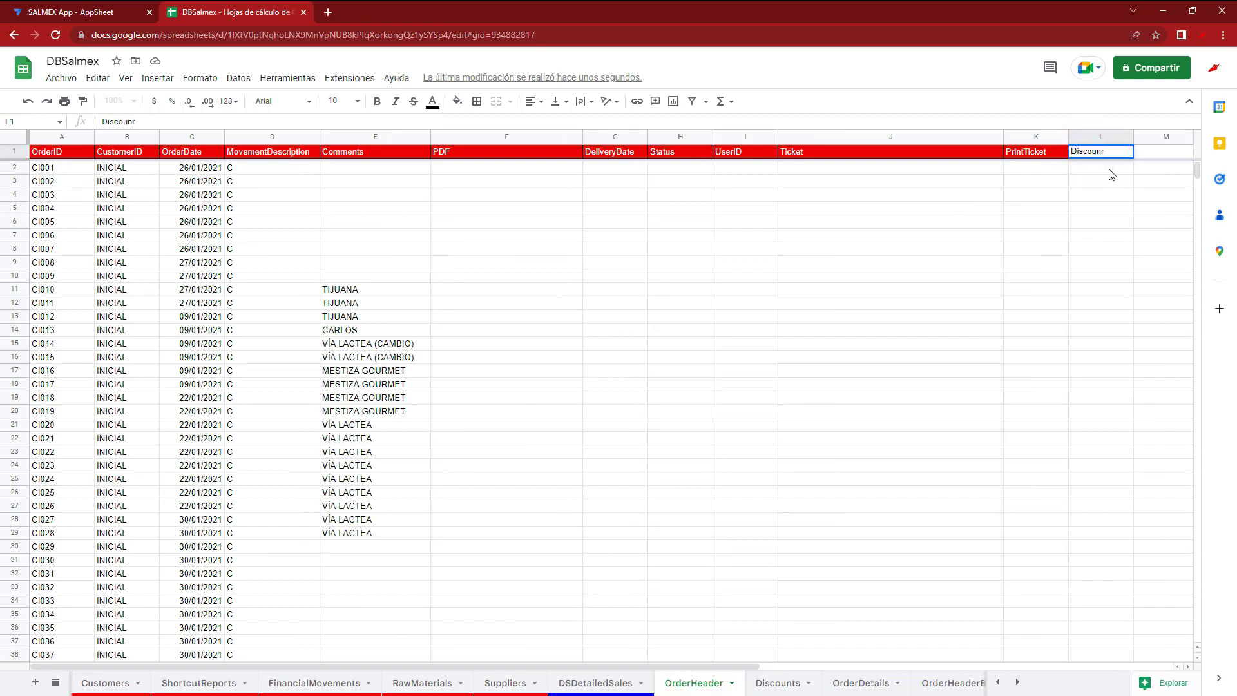
text(D)
key(Return)
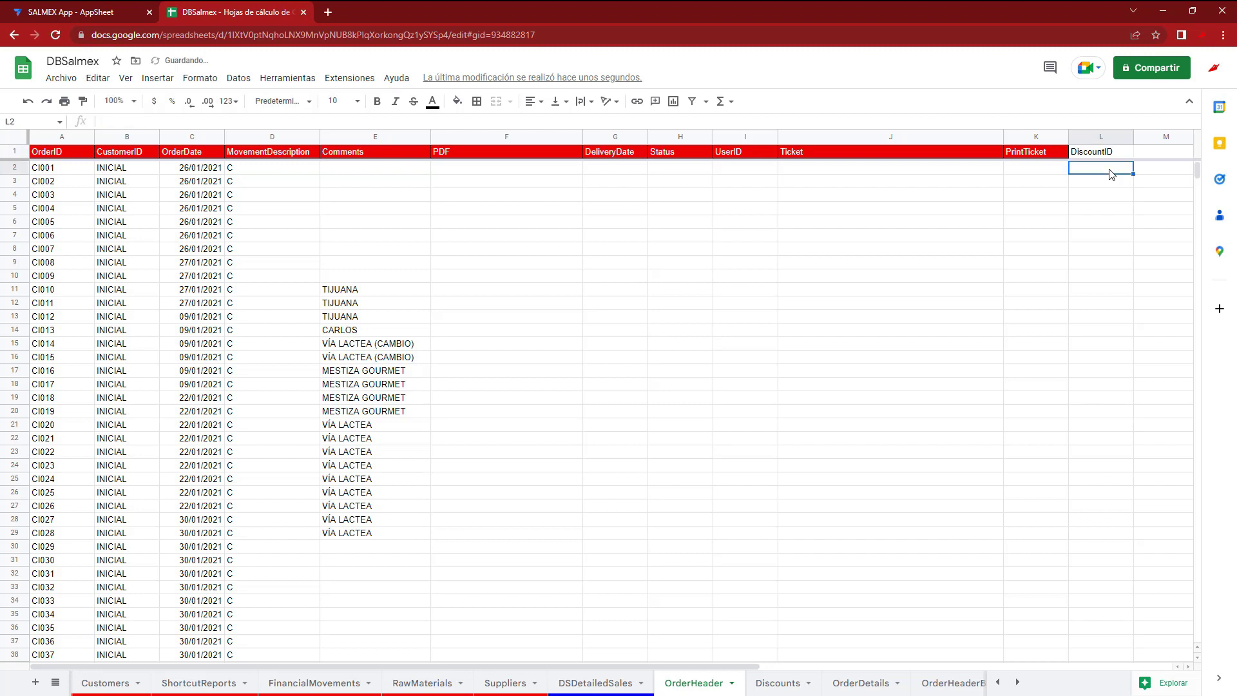
Back in AppSheet, collapse the Discounts and OrderHeader table details
click(76, 10)
click(356, 160)
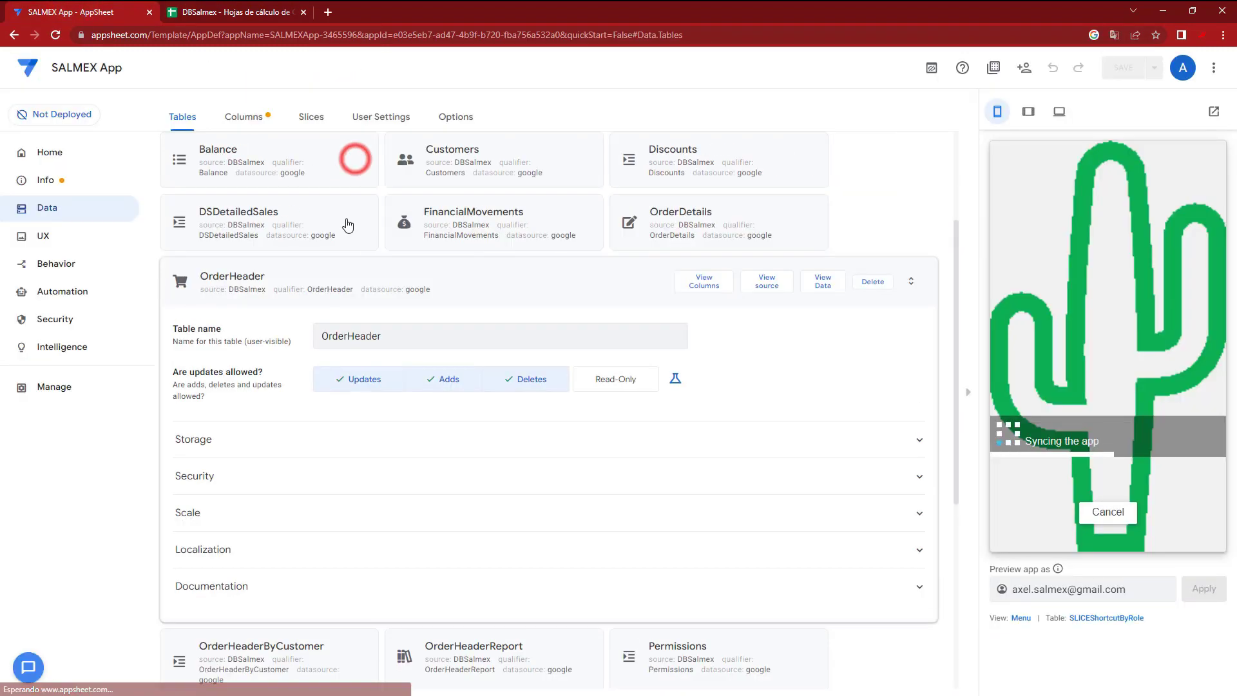
click(314, 296)
Regenerate OrderHeader's structure so its 18 columns include DiscountID, then close the TotalNetVirtual editor
click(717, 158)
click(853, 156)
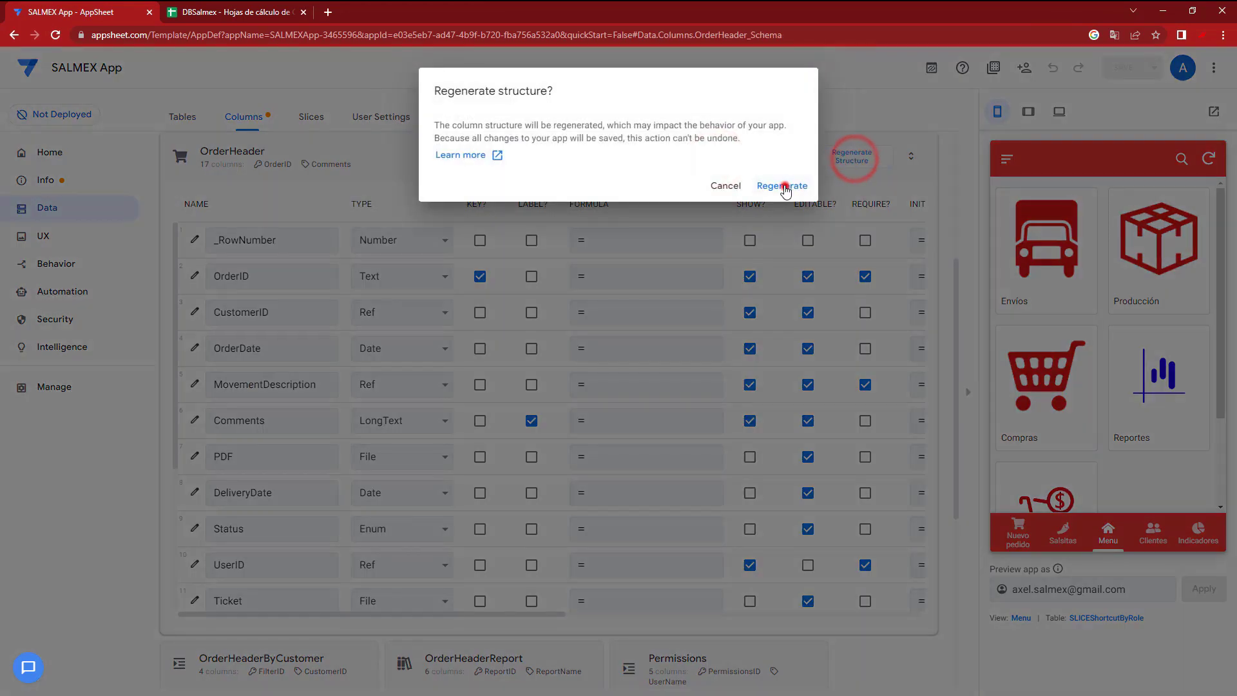
click(785, 188)
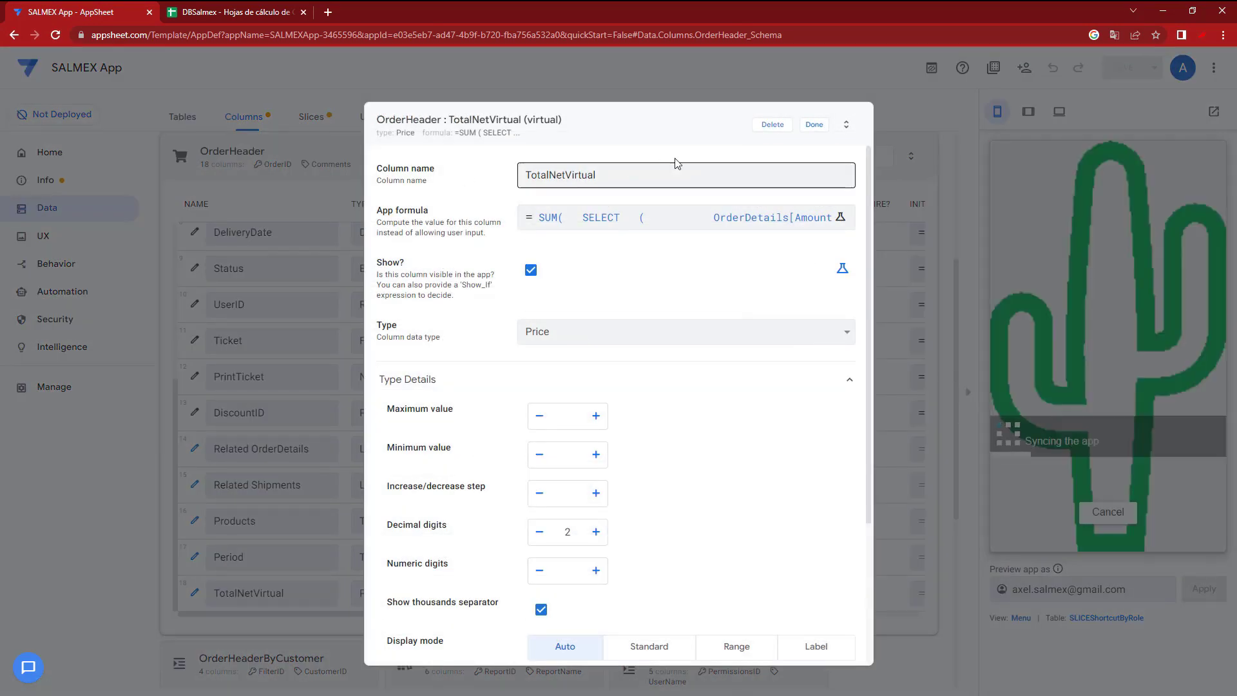
click(816, 124)
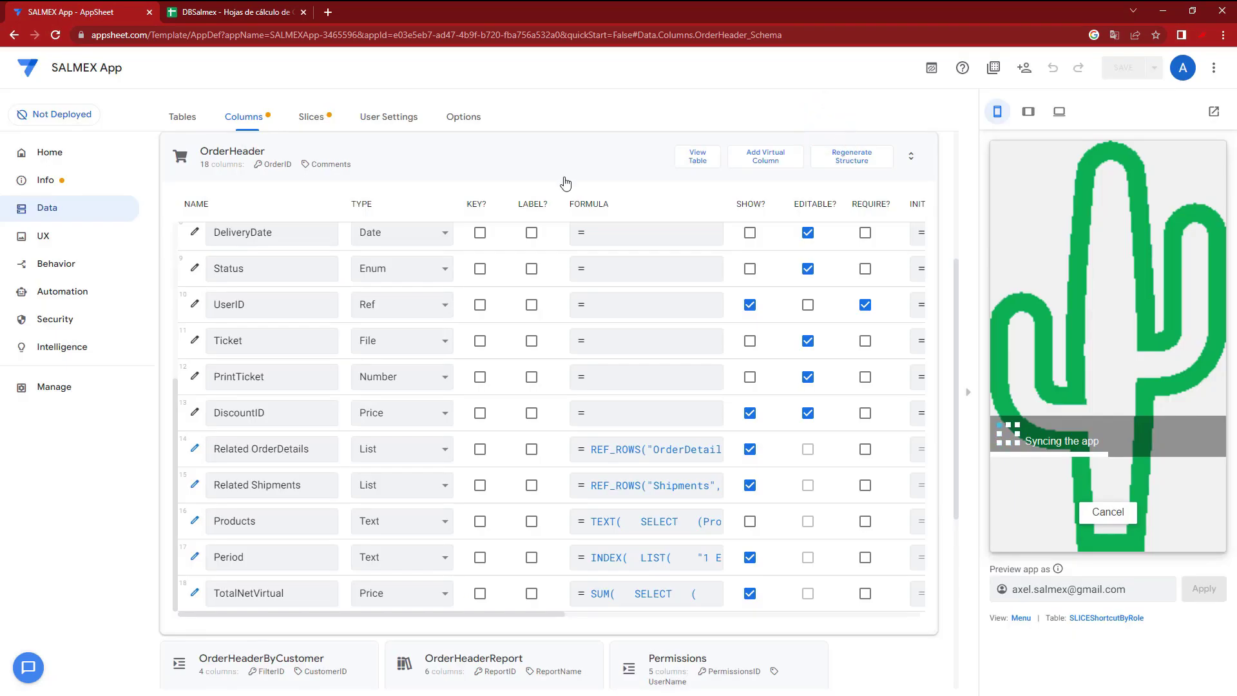
Copy the red PrintTicket header format from K1 onto the DiscountID header in L1
click(529, 160)
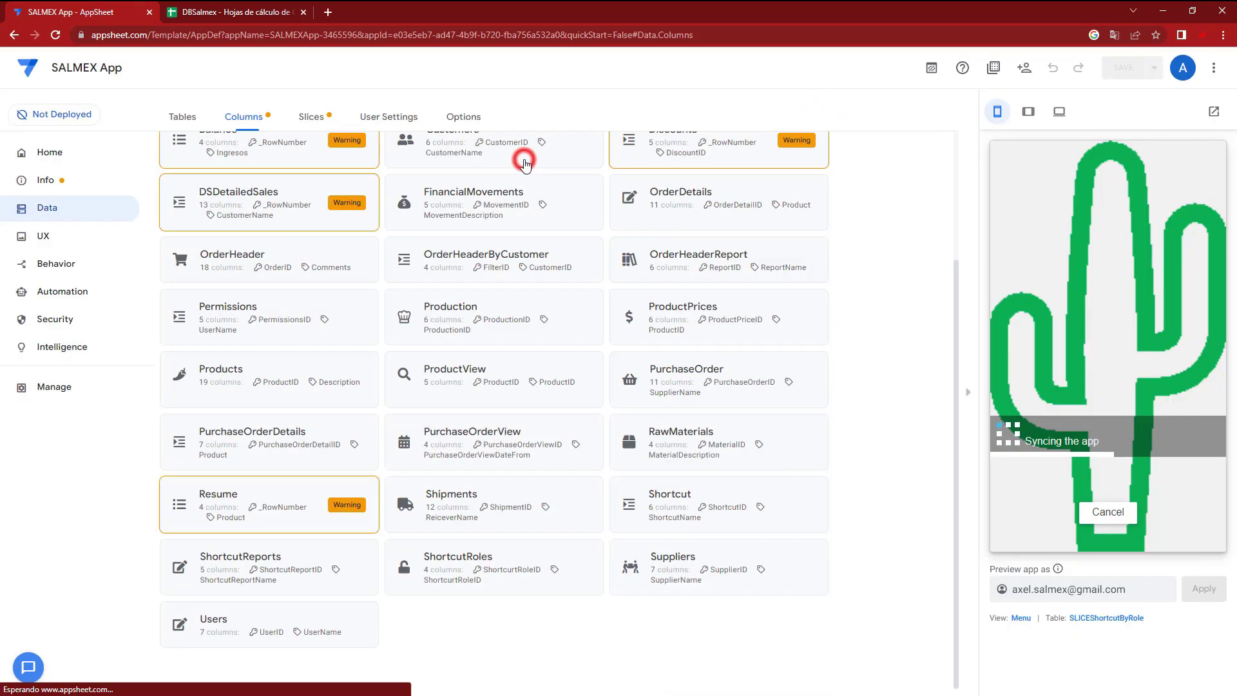
click(213, 12)
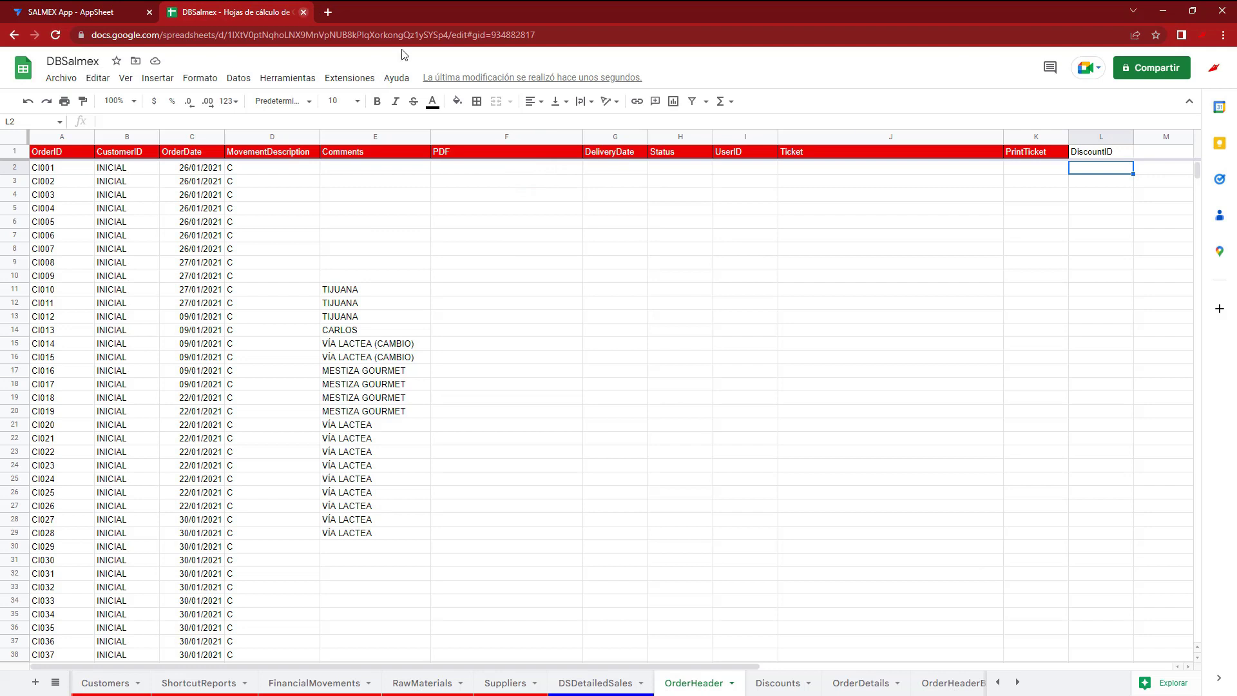
click(1026, 153)
key(ctrl+c)
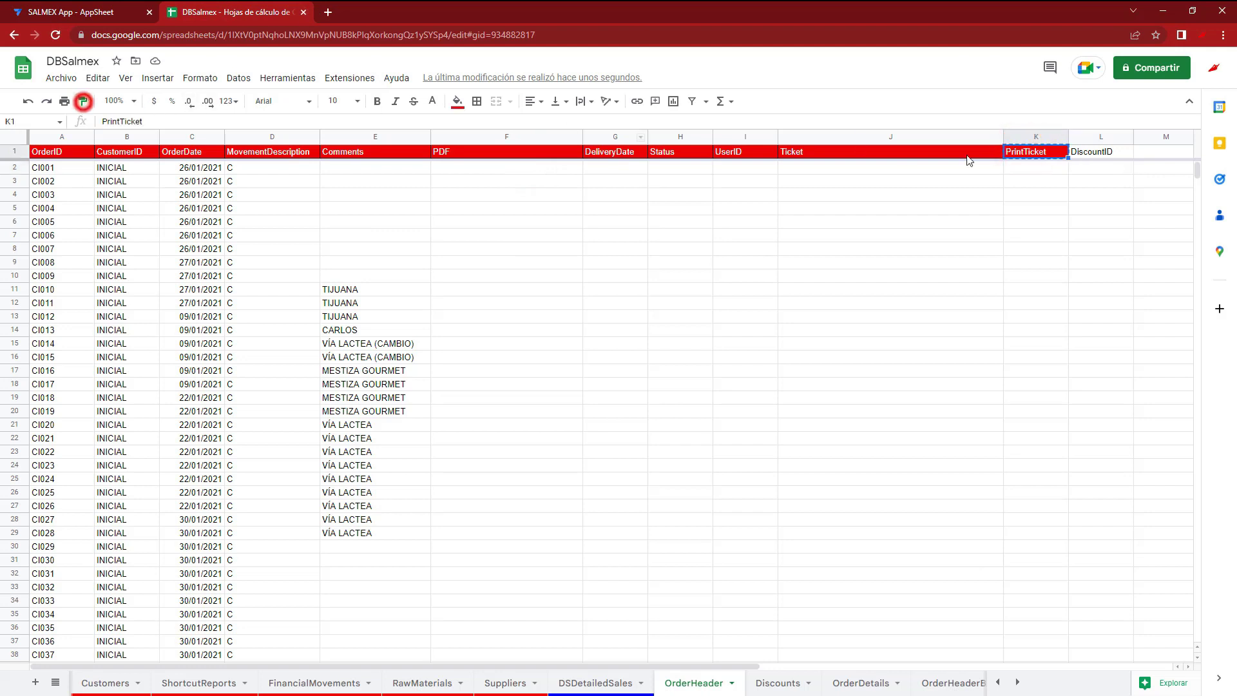
click(1094, 160)
click(1010, 188)
key(ctrl+Tab)
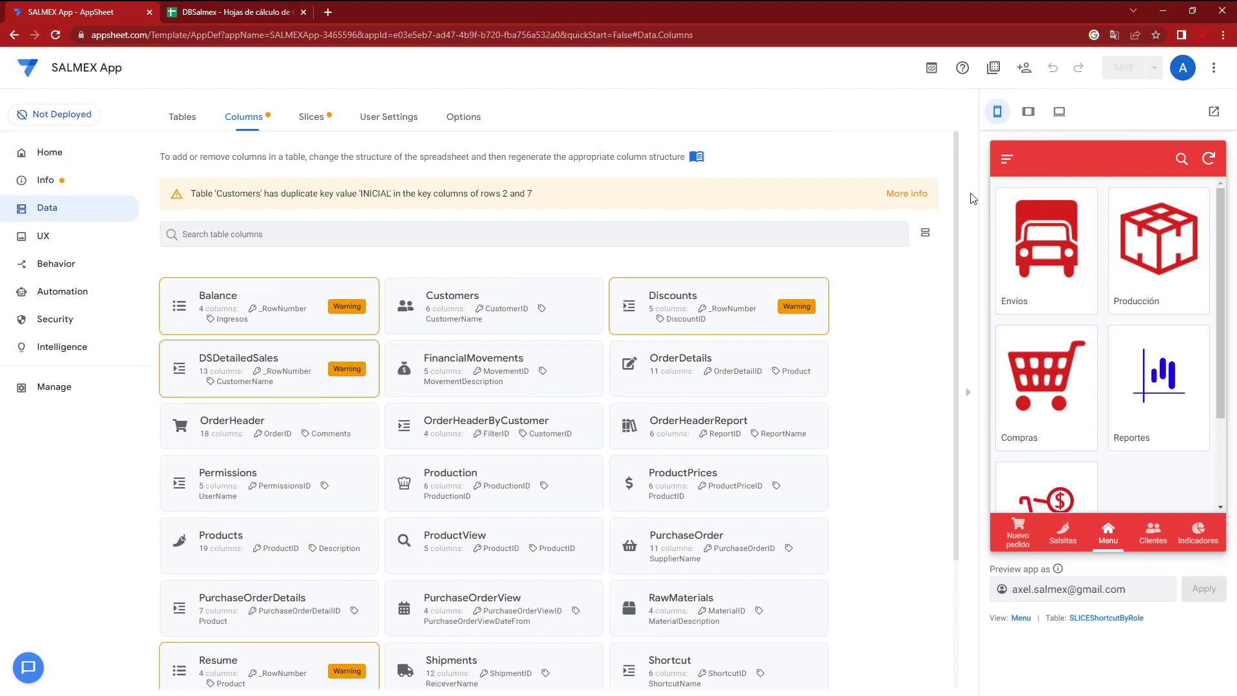
Create a view named Discounts for the Discounts data, displayed as a table
click(50, 235)
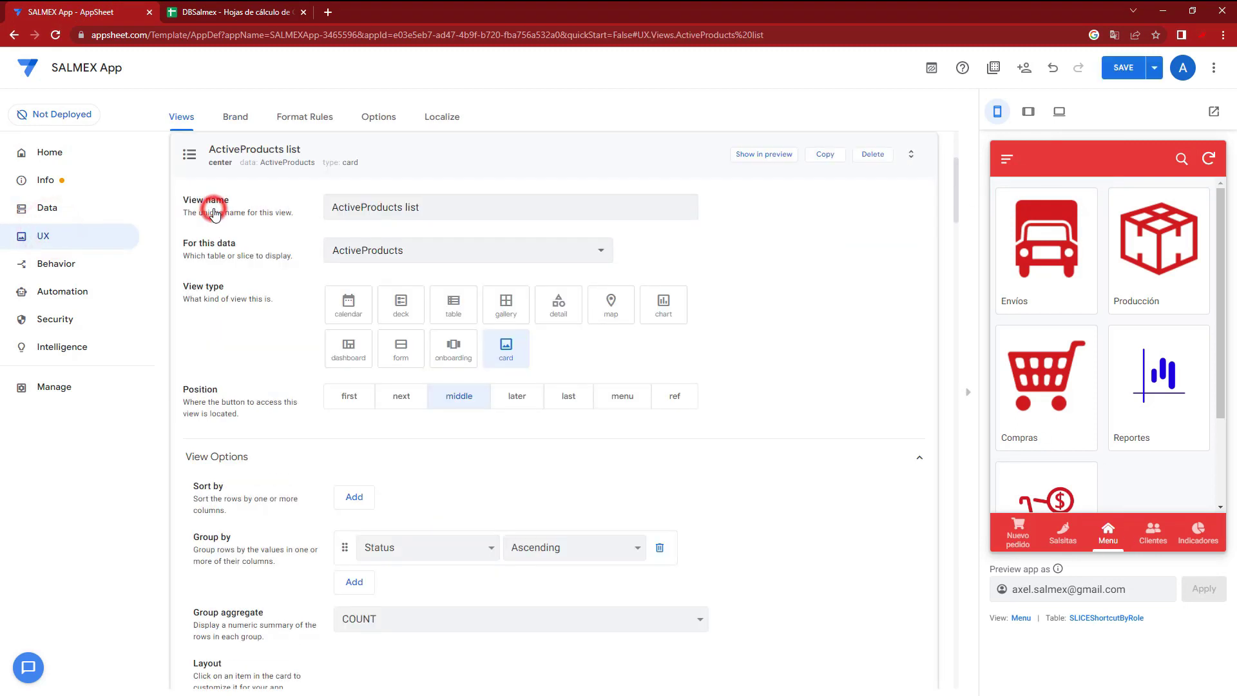
click(456, 256)
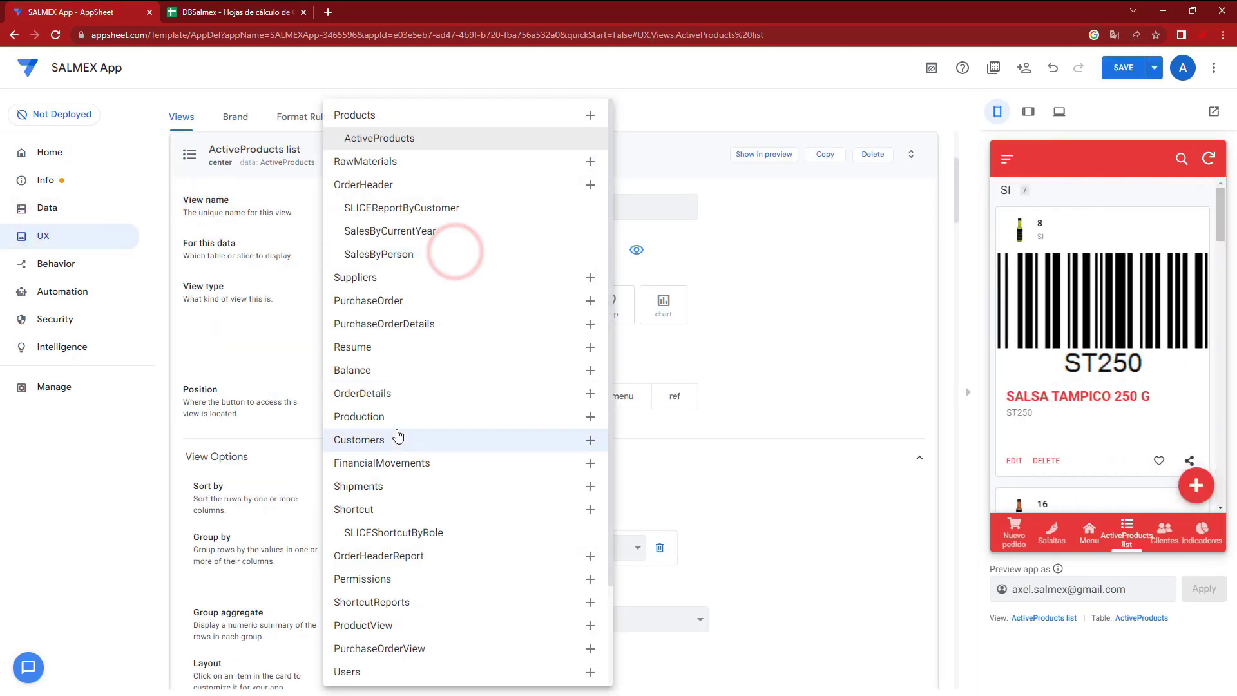
scroll(395, 432, down, 3)
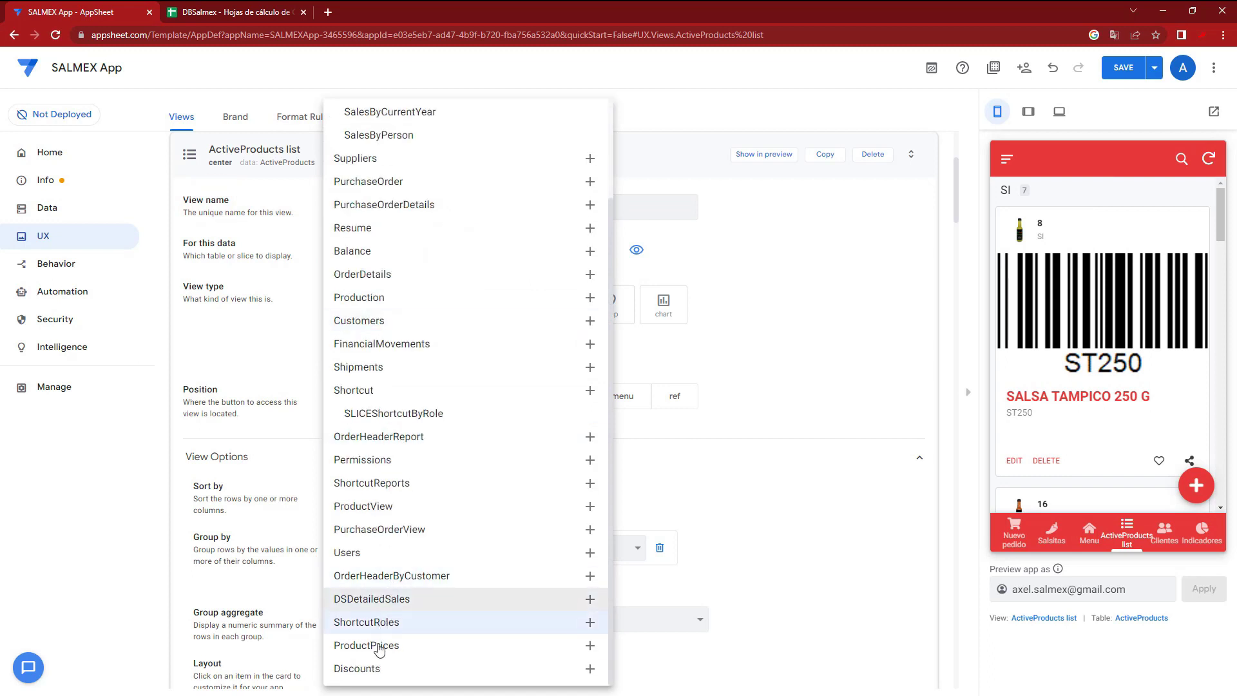
click(379, 667)
click(367, 204)
triple_click(434, 207)
text(Discounts)
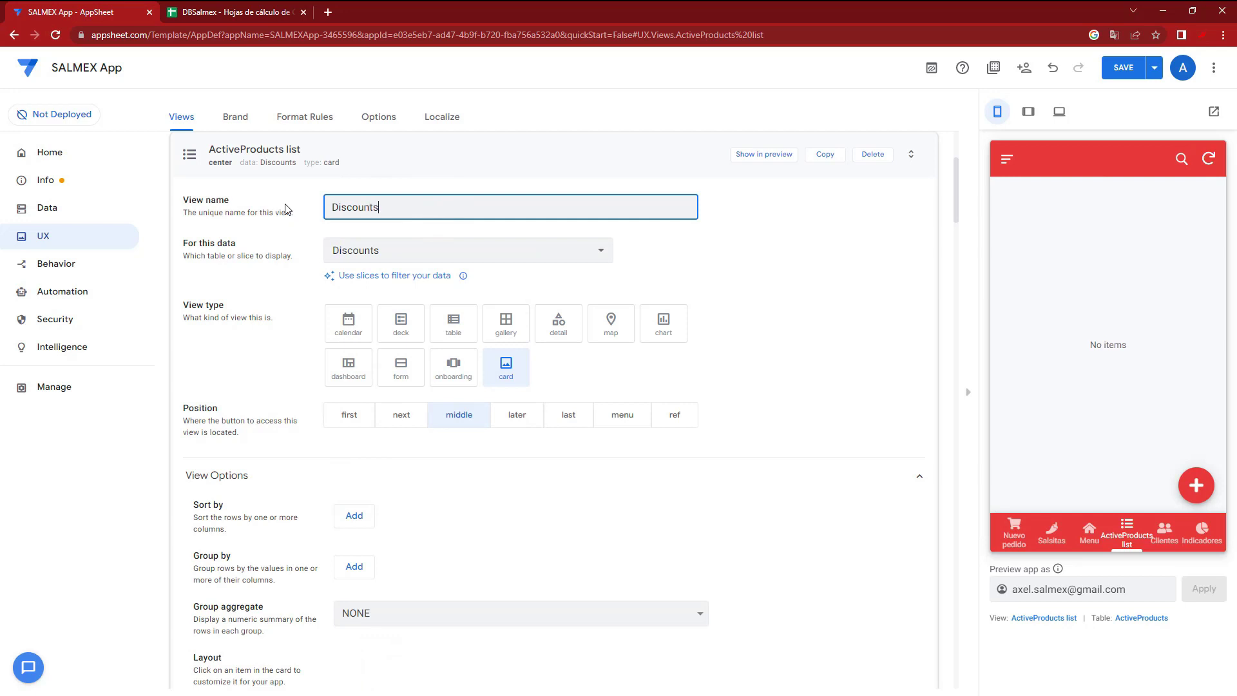
scroll(470, 284, down, 1)
click(457, 264)
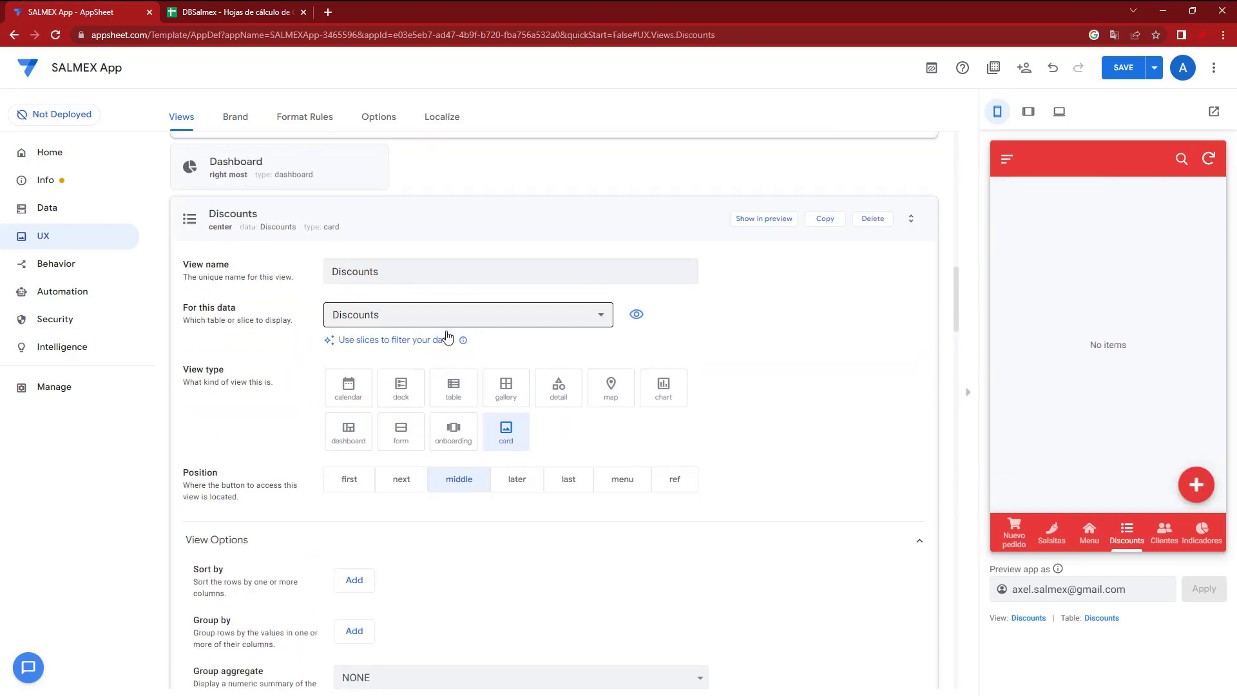
click(450, 386)
Set the column order to DiscountID, DiscountValue, DiscountDateStart, DiscountDateEnd
scroll(281, 474, down, 5)
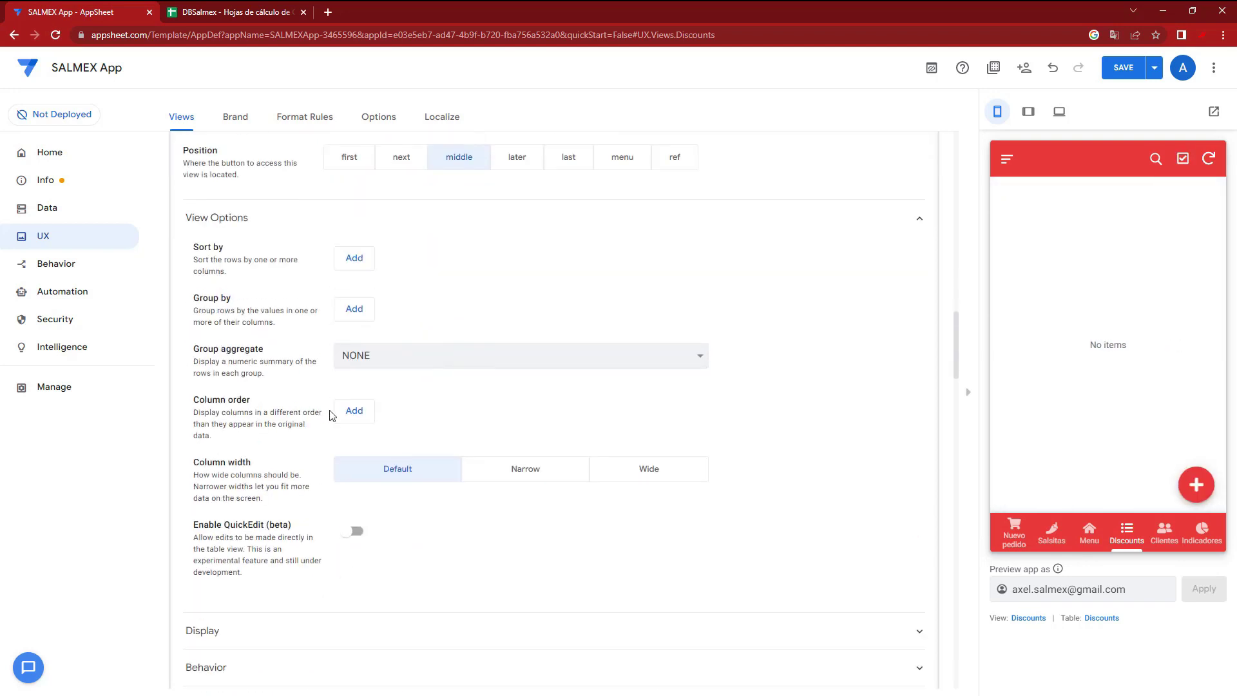
click(354, 411)
click(419, 411)
click(414, 457)
click(354, 444)
click(386, 445)
click(412, 492)
click(352, 479)
click(394, 488)
click(408, 513)
click(354, 513)
click(429, 518)
click(434, 559)
scroll(264, 533, down, 1)
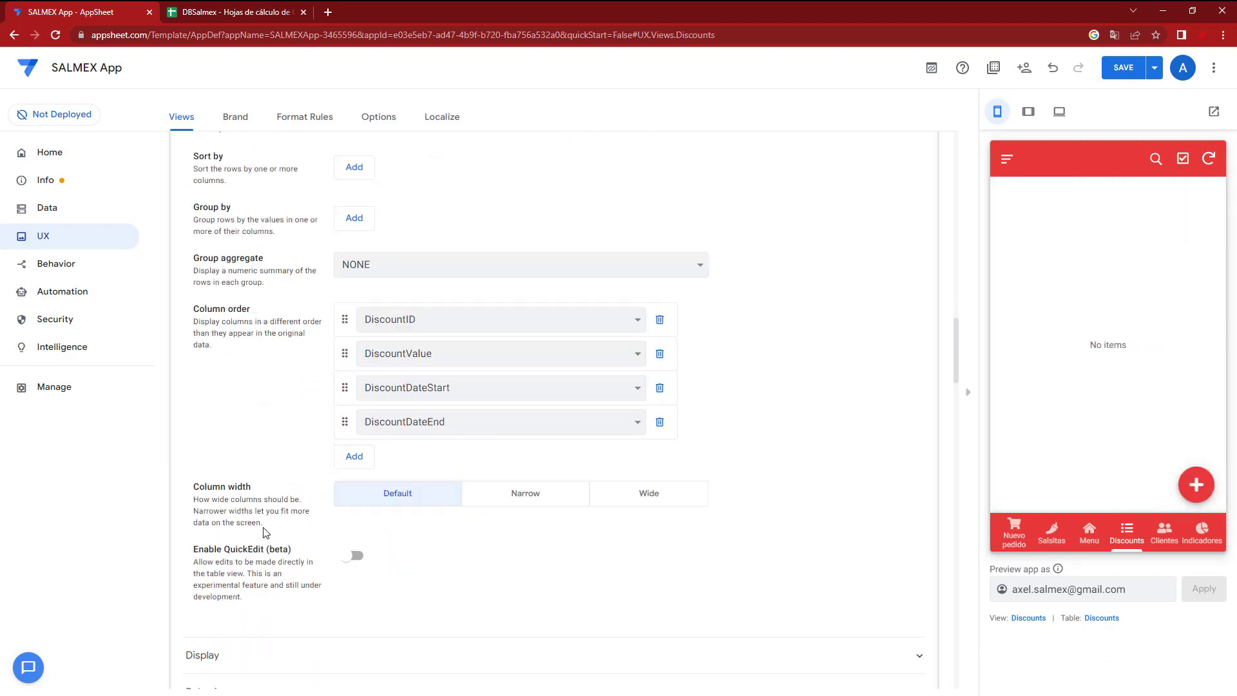
scroll(251, 528, down, 2)
Give the Discounts view a discount badge icon and display name Descuentos, then save
click(222, 495)
scroll(213, 490, down, 1)
click(394, 464)
text(disco)
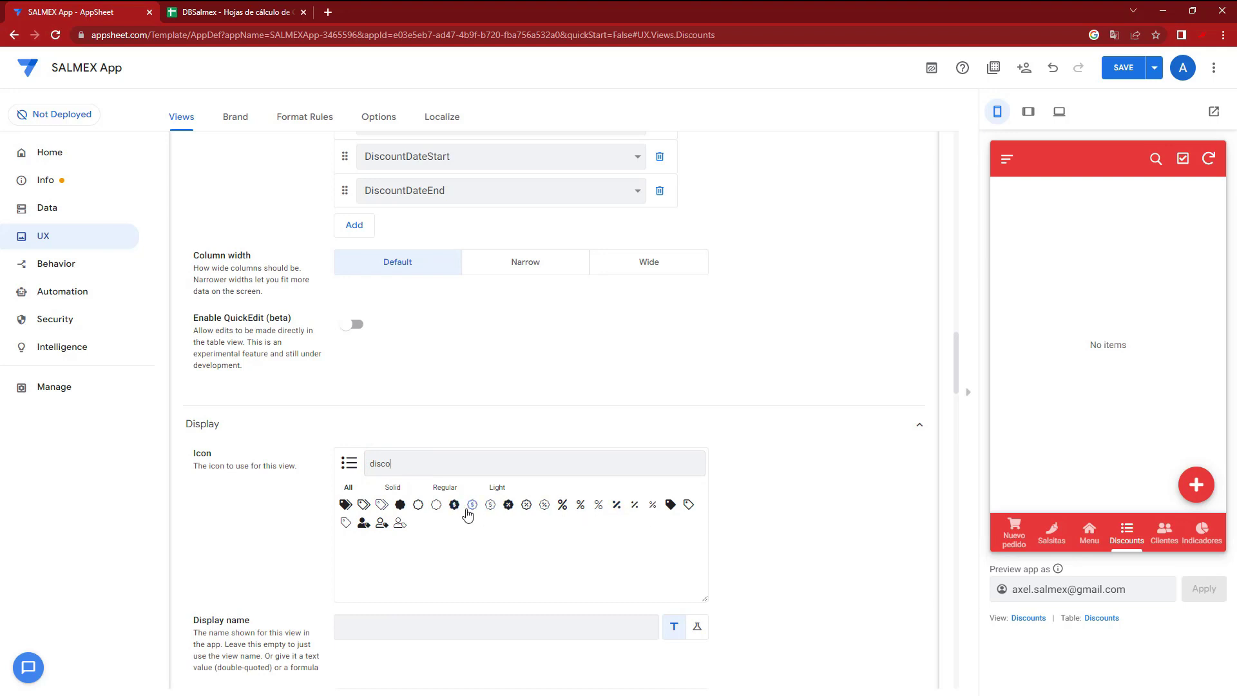
click(507, 506)
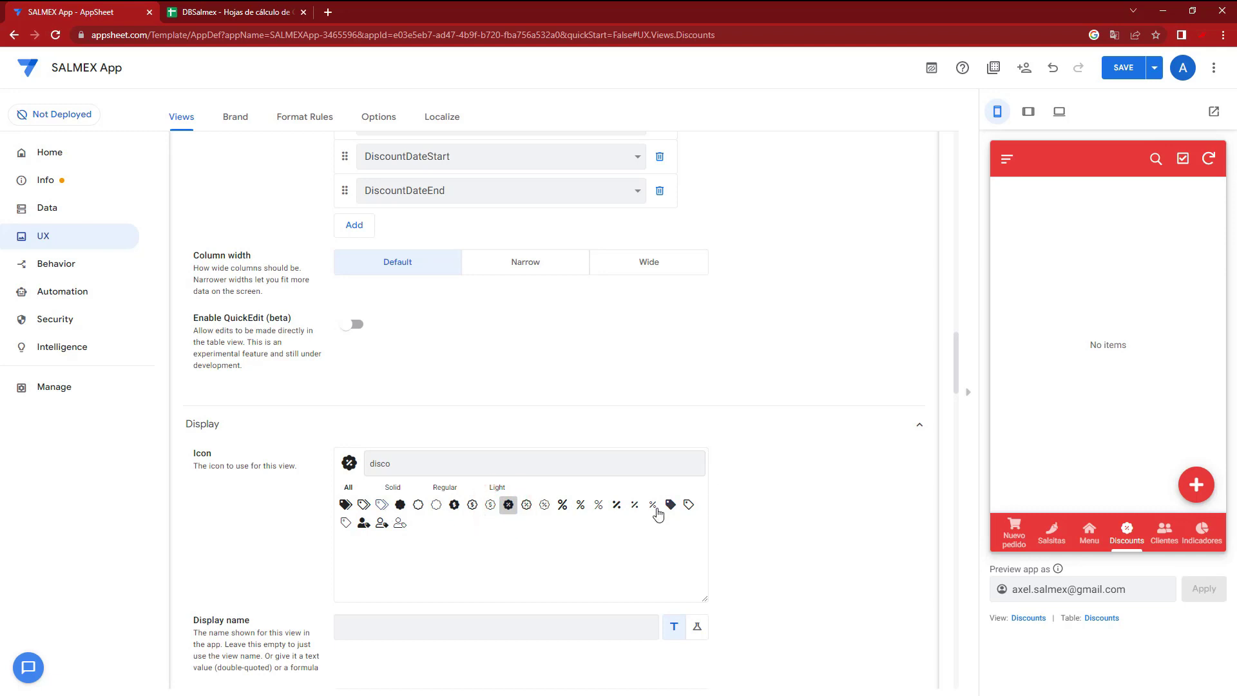
scroll(350, 548, down, 2)
click(382, 505)
text(Descuentos)
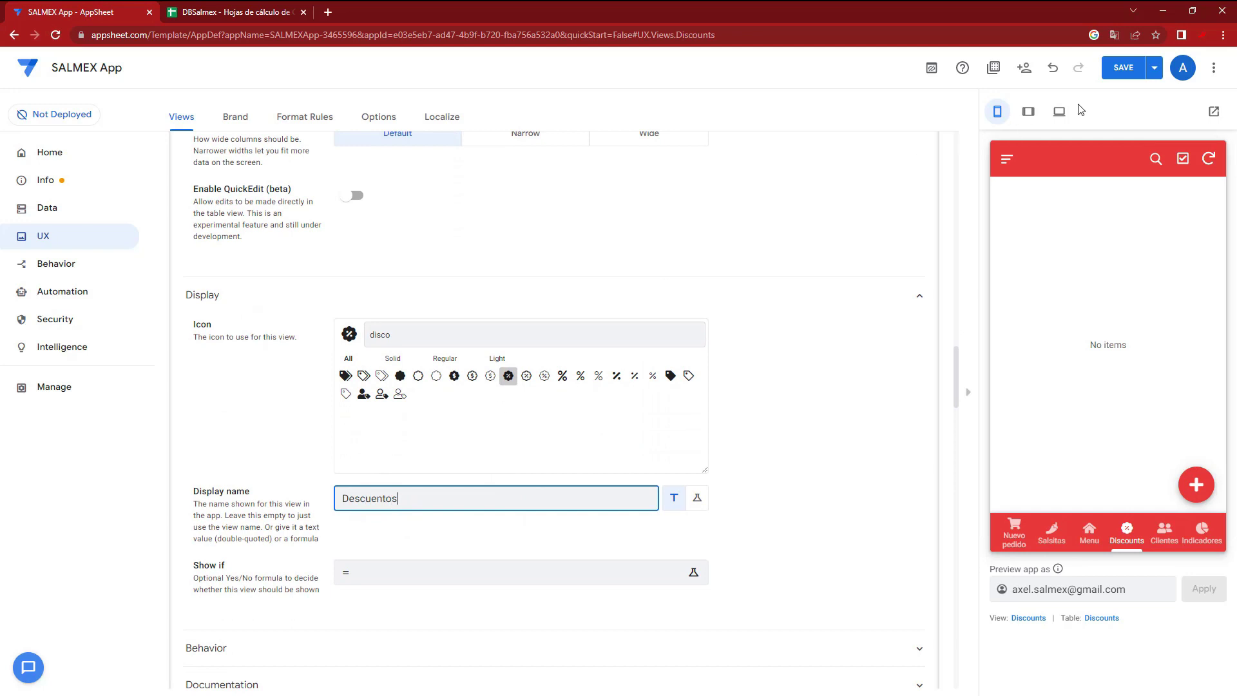
click(1129, 67)
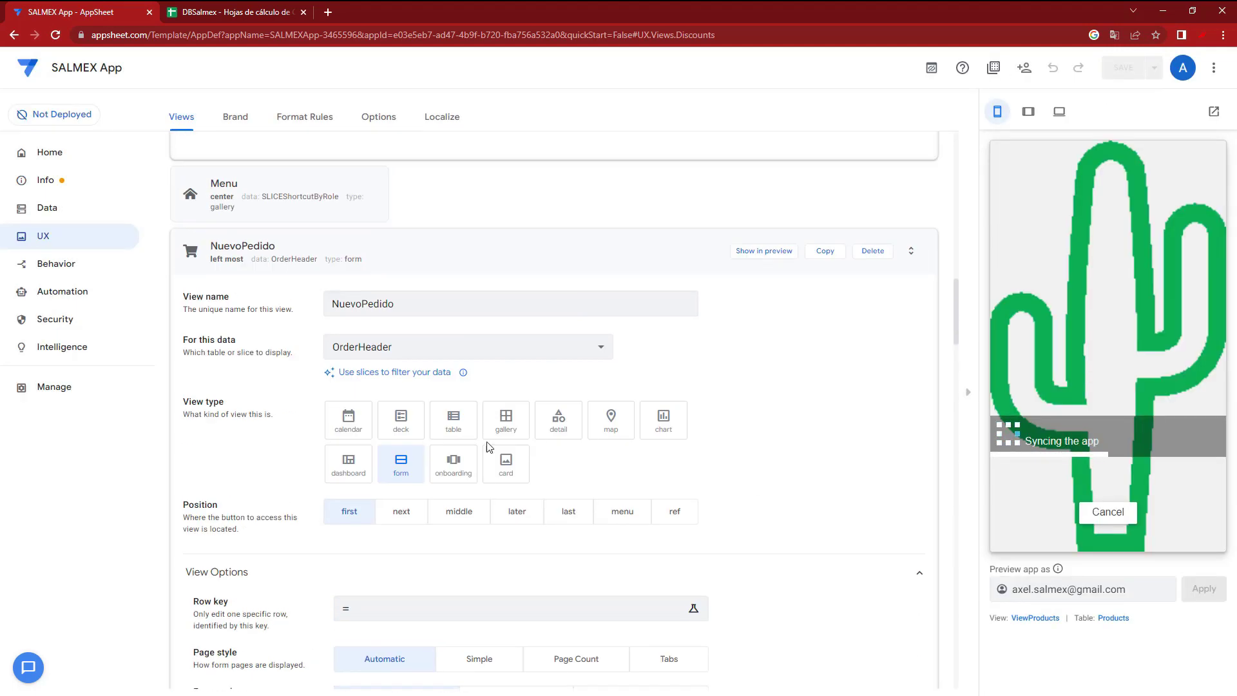
Move the NuevoPedido form view to the side menu position and save the app
click(628, 515)
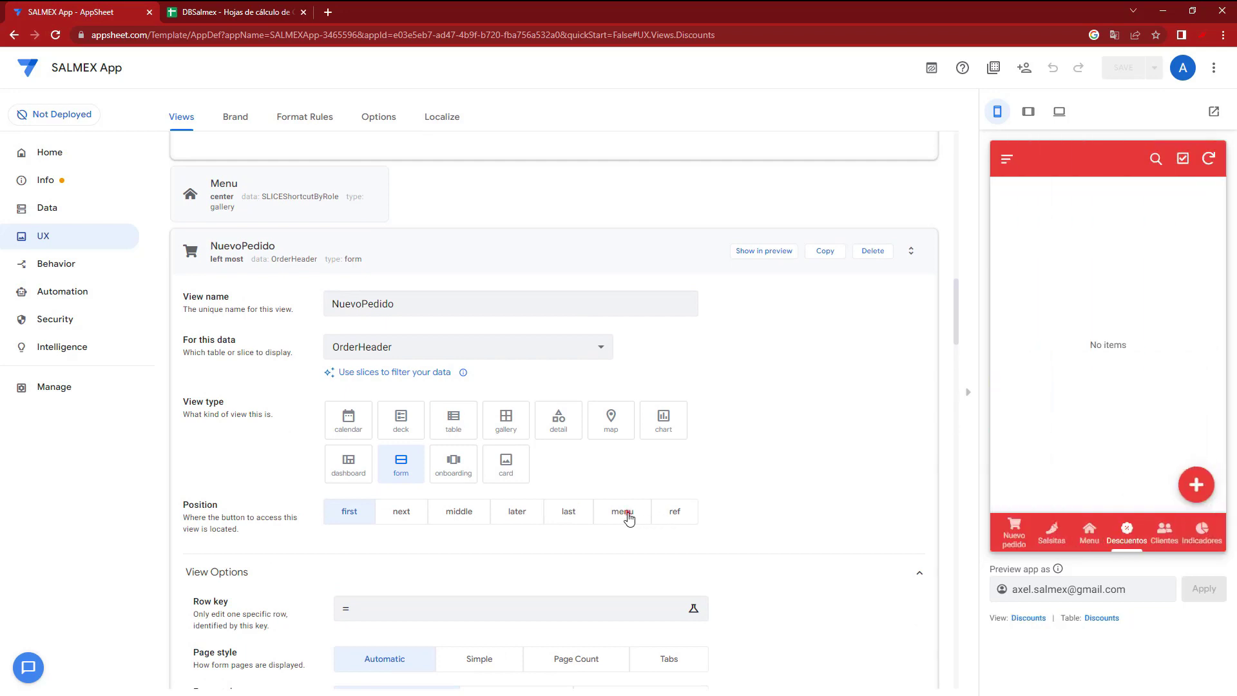
click(1013, 159)
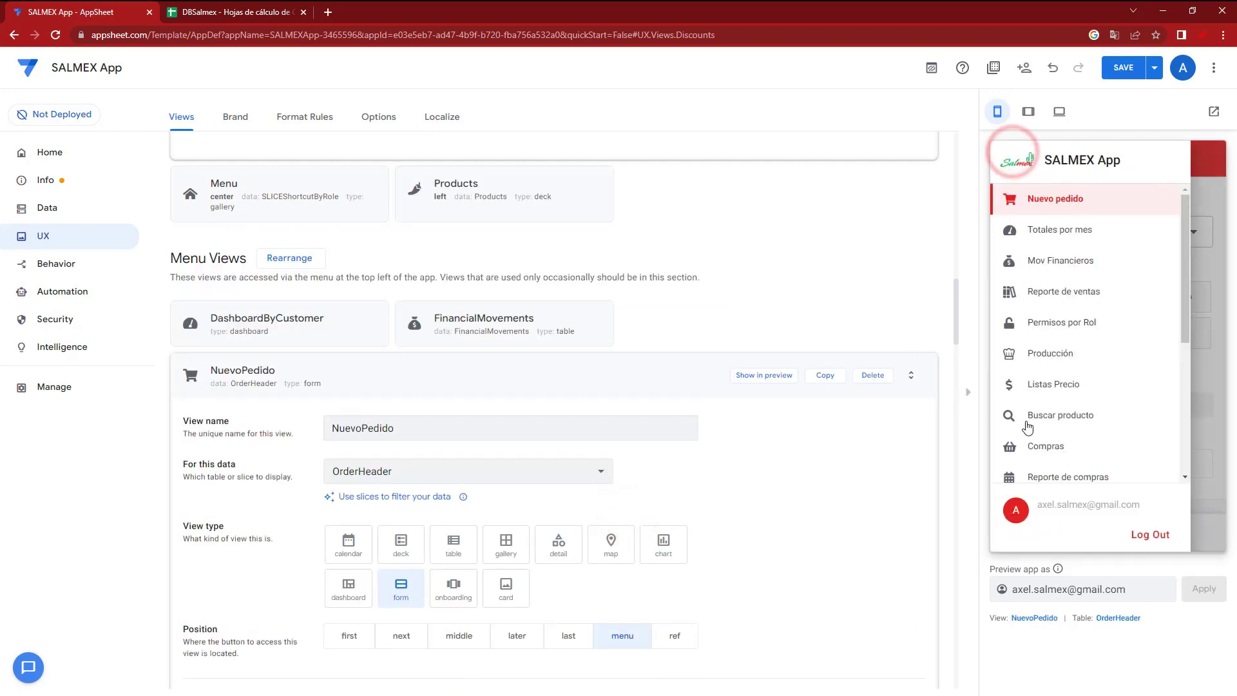
scroll(1030, 429, down, 2)
scroll(1049, 443, down, 1)
scroll(1053, 361, up, 3)
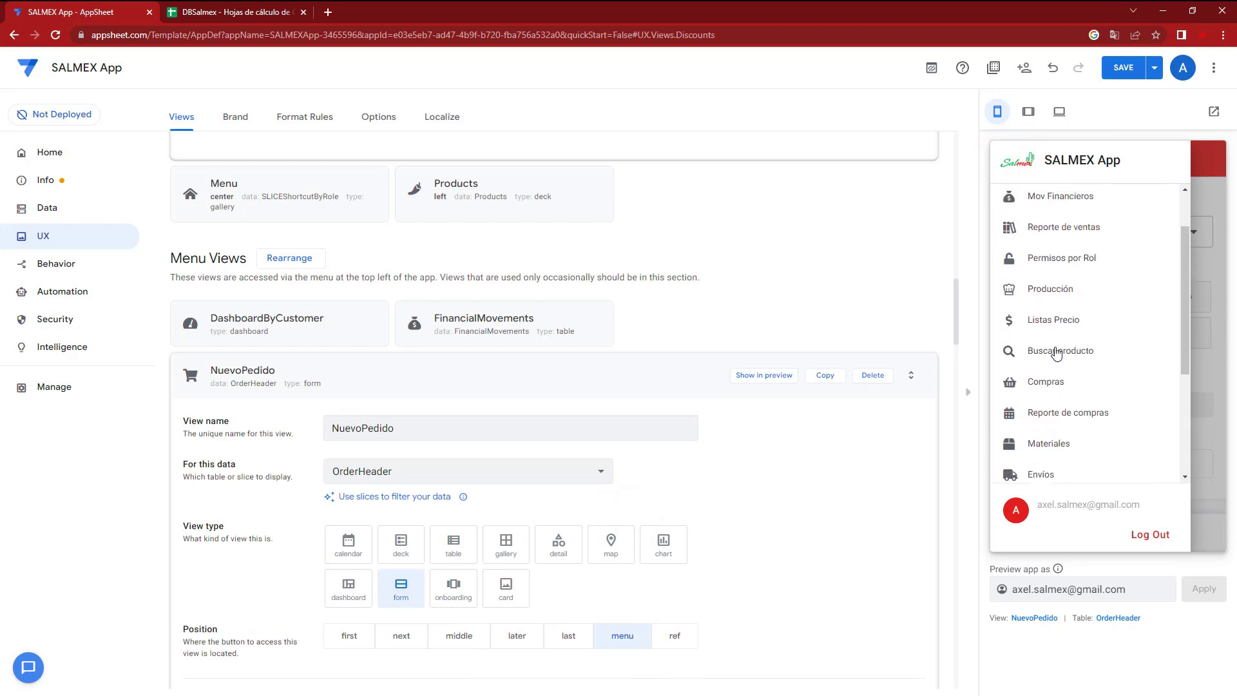
scroll(1049, 271, up, 1)
click(1124, 68)
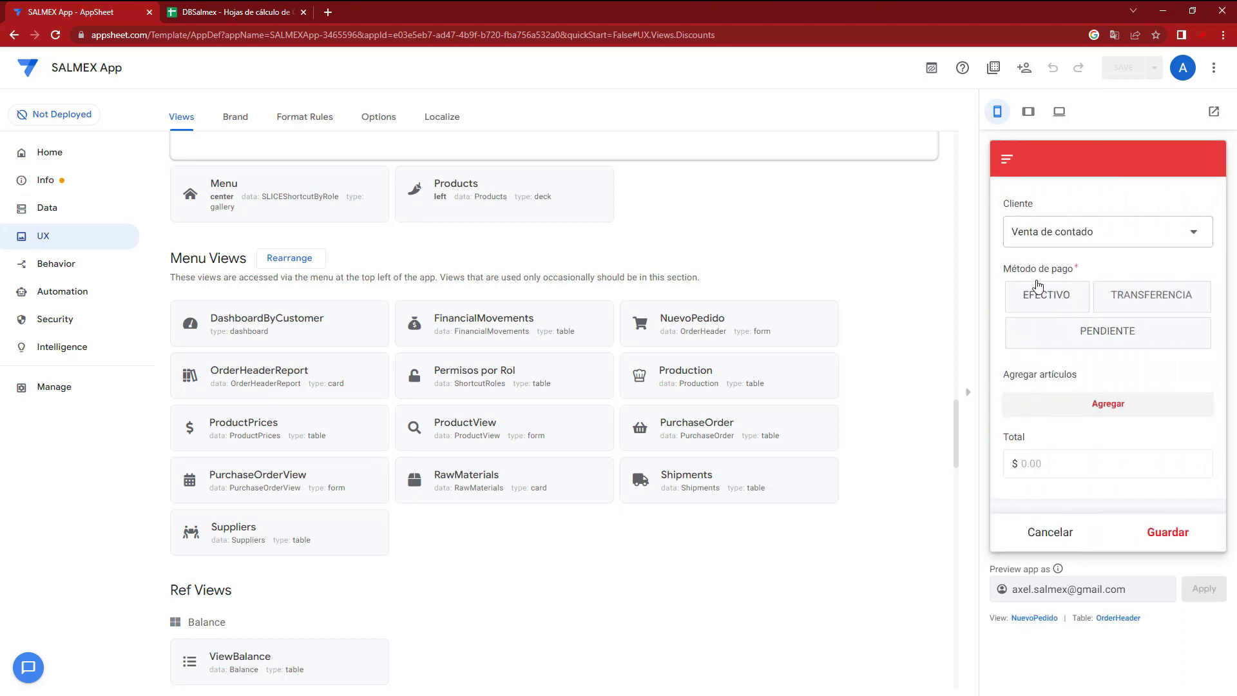
Check the preview's navigation drawer, then view the Menu and Descuentos screens
click(1006, 161)
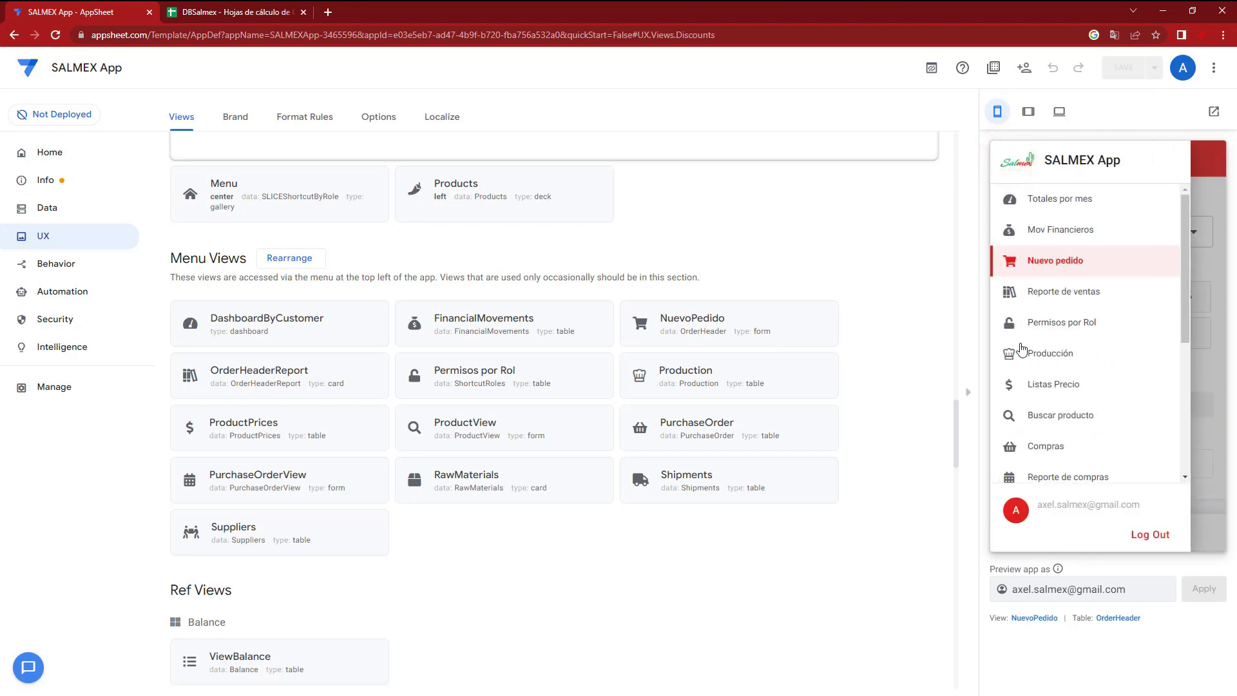
scroll(1021, 374, down, 1)
scroll(1025, 402, down, 3)
scroll(1044, 396, up, 2)
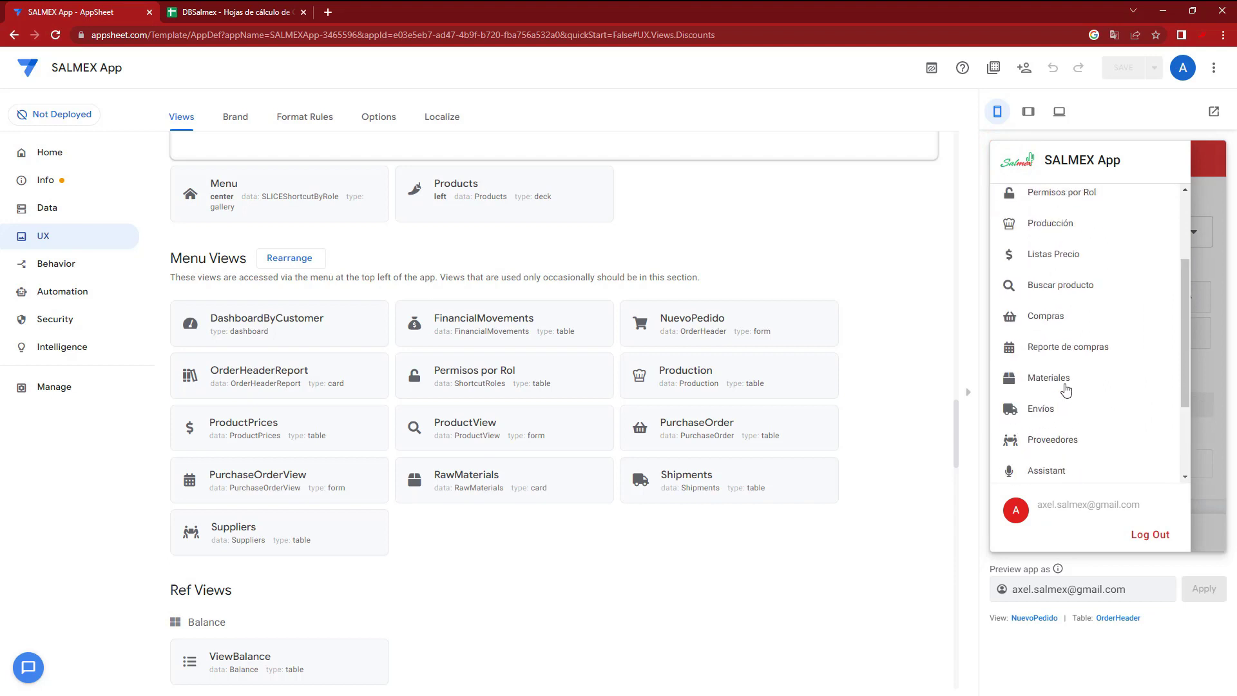
scroll(1069, 380, up, 2)
scroll(1161, 382, down, 3)
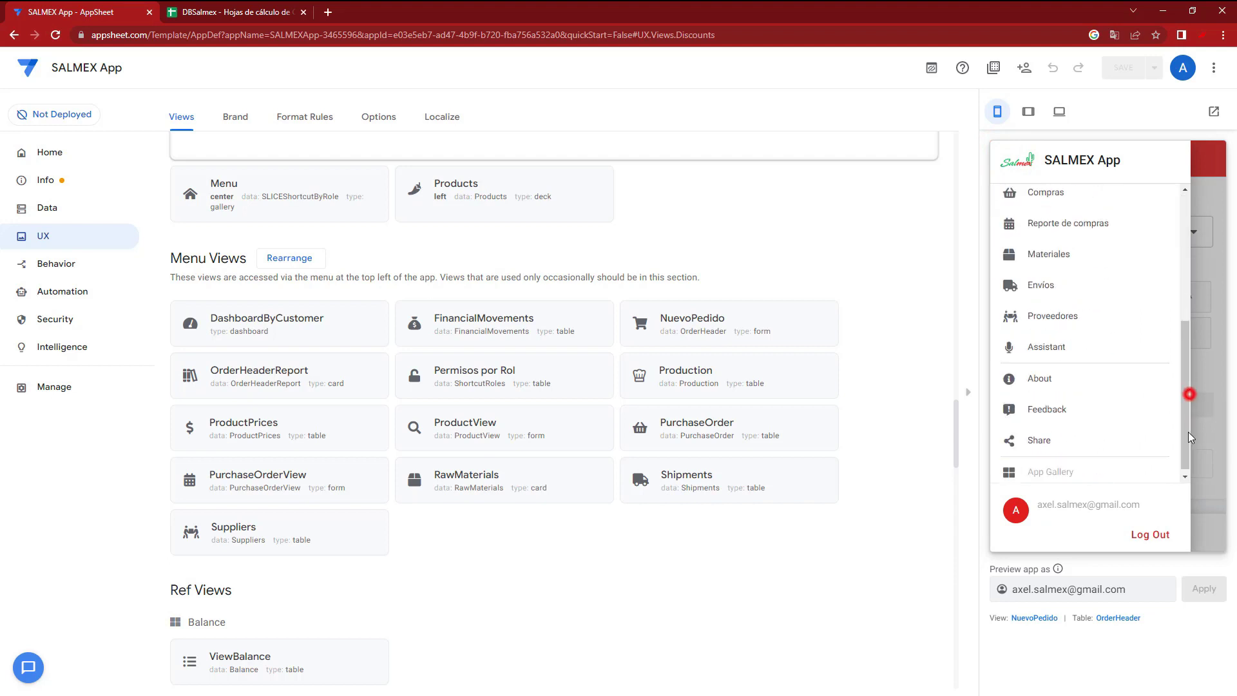
click(1190, 397)
click(1062, 532)
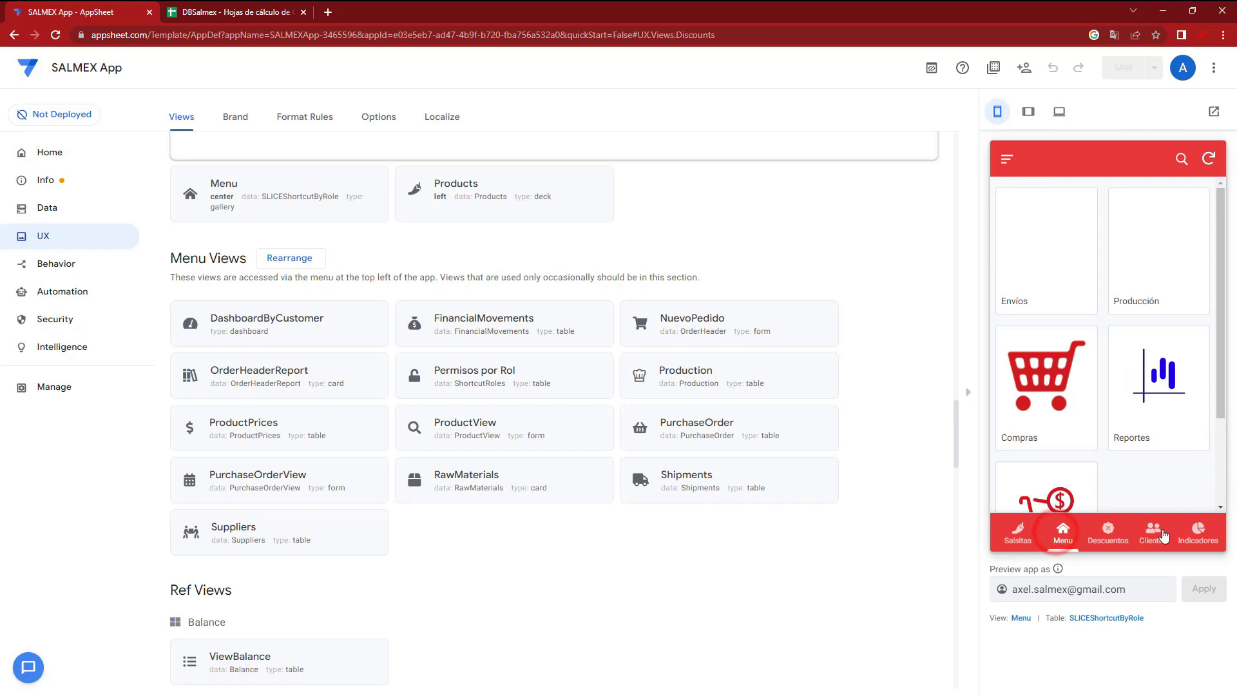
click(1109, 532)
click(1030, 617)
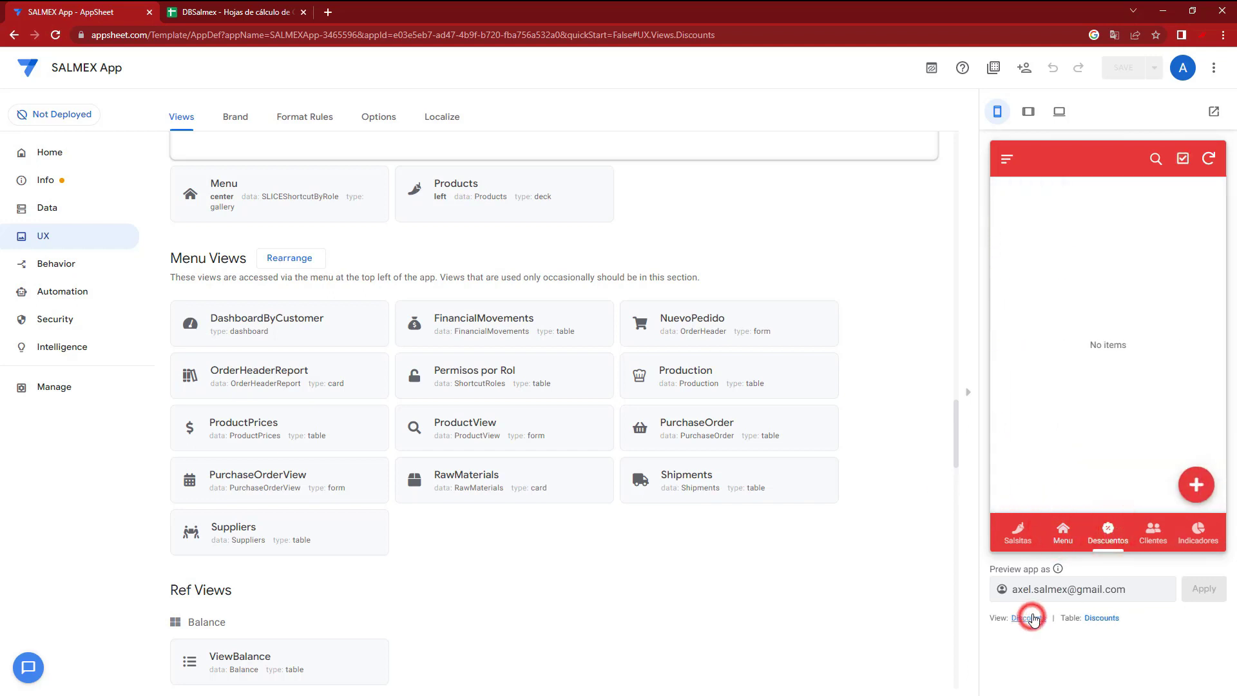
Open the Nuevo pedido form from the preview's navigation drawer
click(994, 160)
scroll(1019, 386, down, 1)
scroll(1025, 386, down, 1)
scroll(1038, 388, down, 1)
scroll(1050, 390, down, 1)
scroll(1050, 387, up, 2)
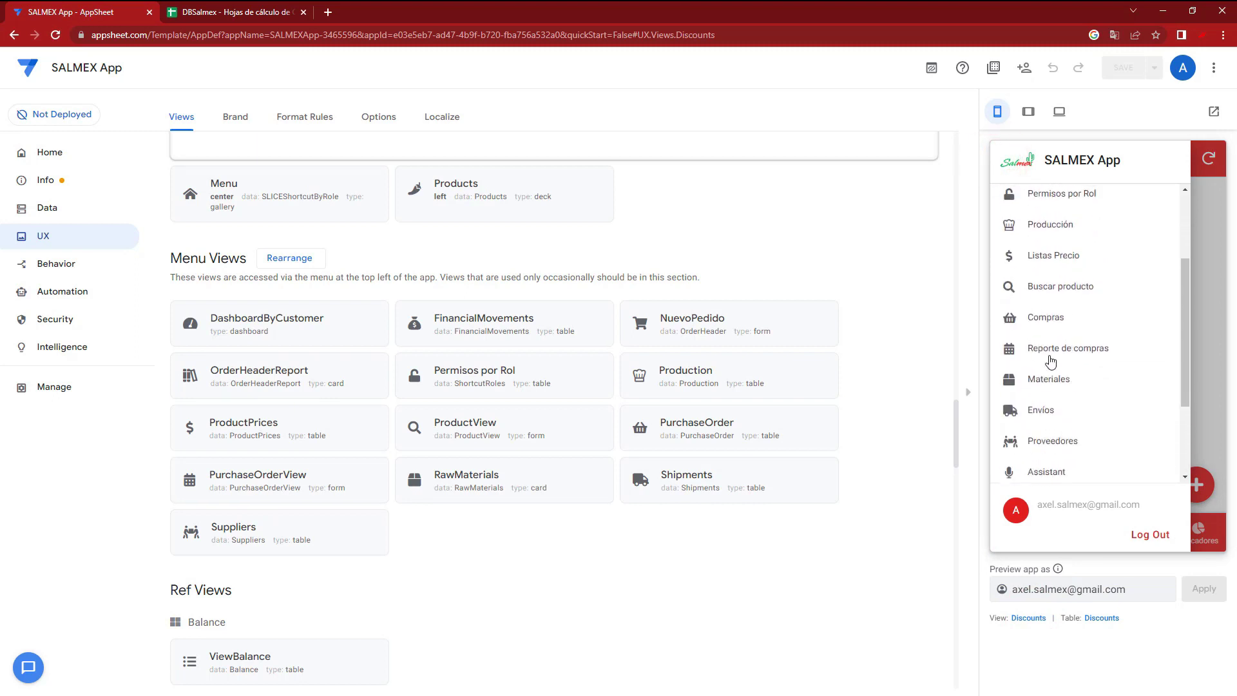
scroll(1050, 359, up, 2)
click(1048, 262)
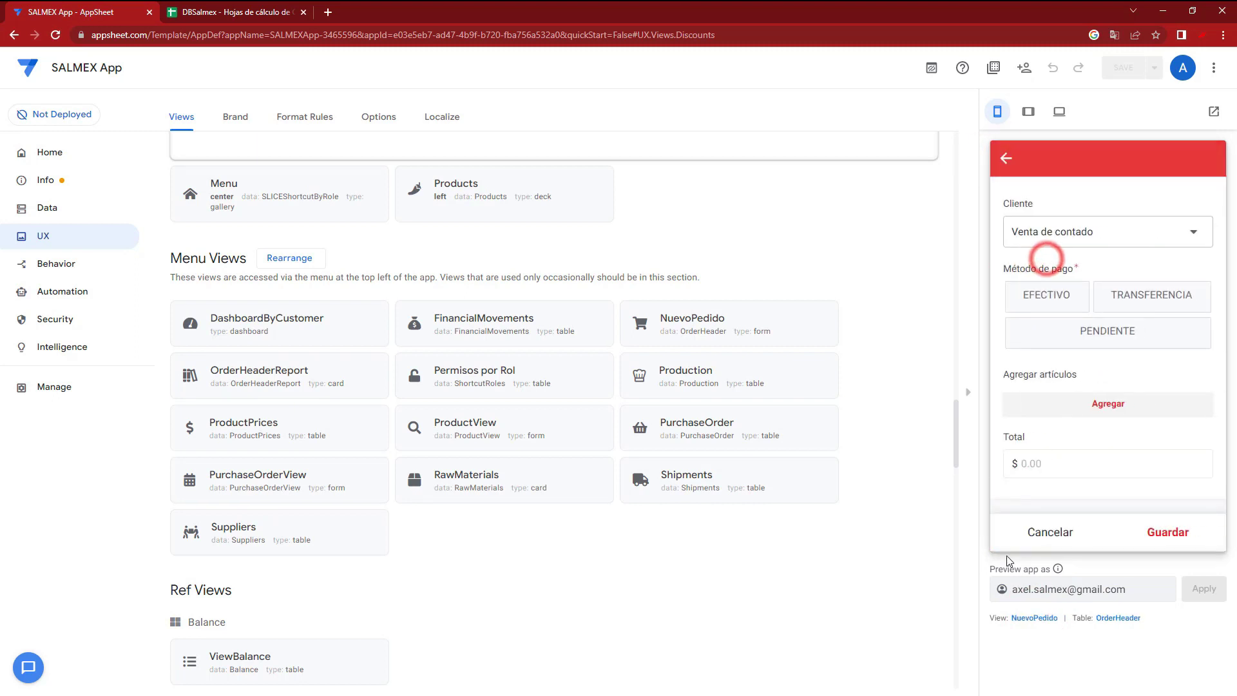
Set the NuevoPedido view's position to next in the bottom bar
click(1034, 618)
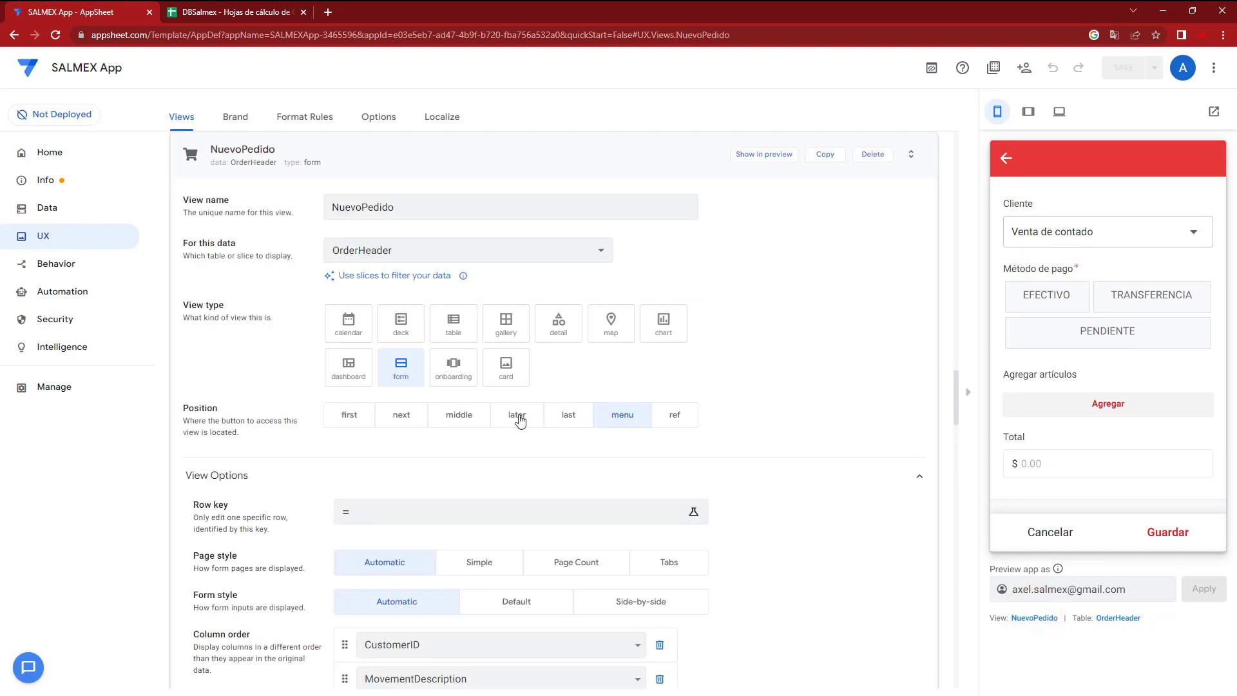
click(447, 420)
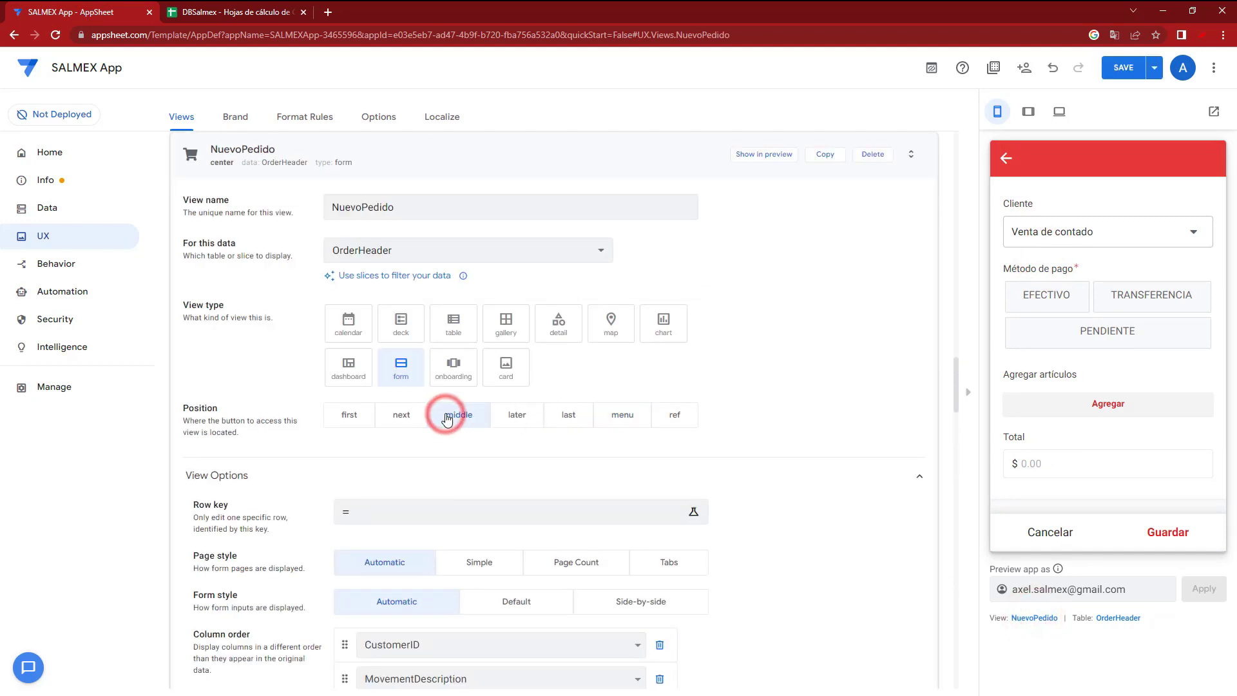
click(386, 417)
click(1056, 533)
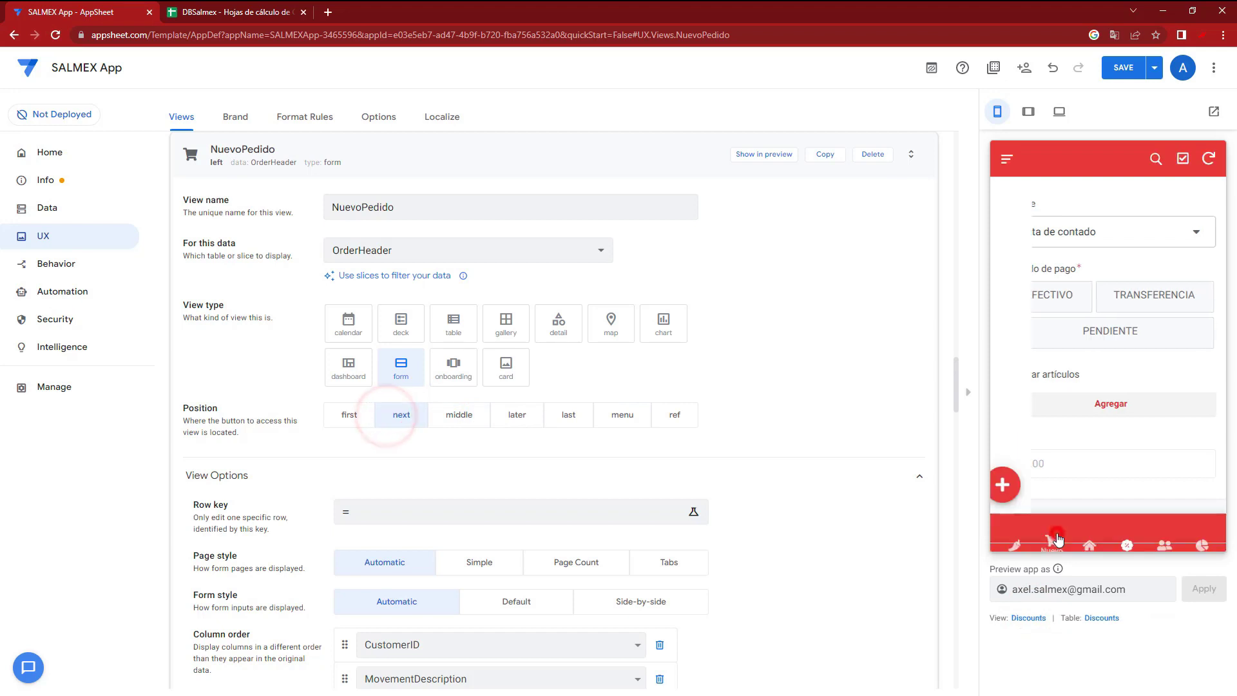
Save, move the Discounts view into the side menu, and check the preview drawer
click(1028, 617)
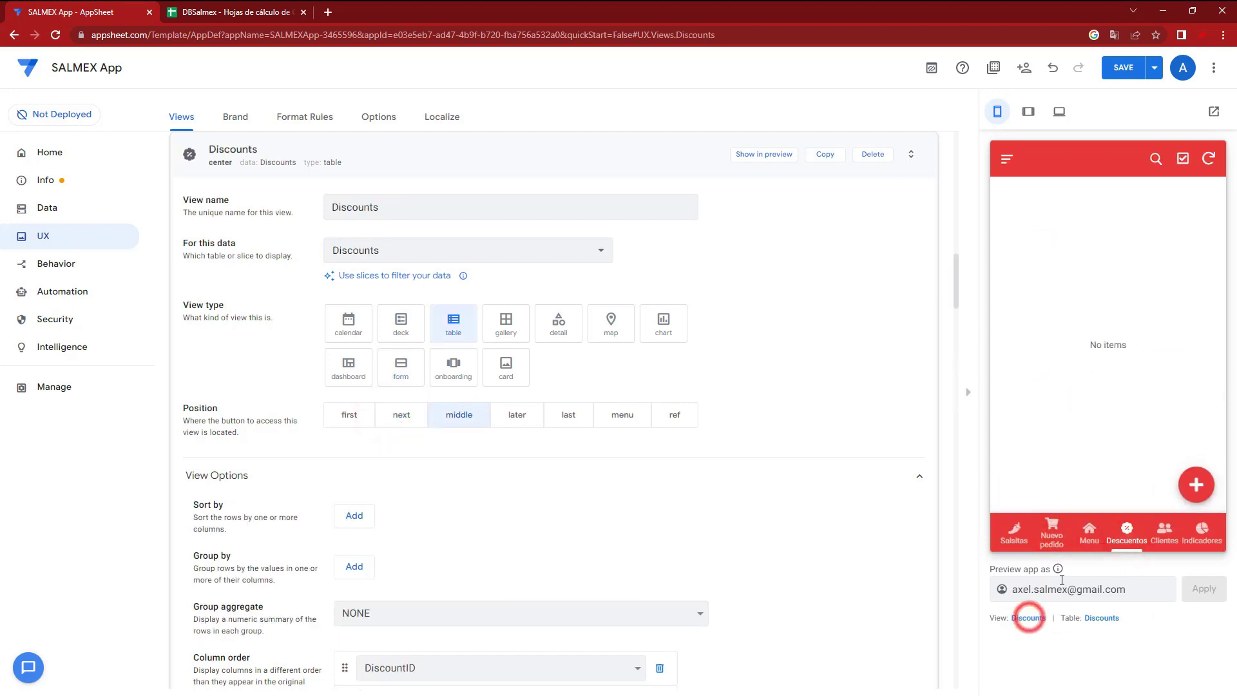
click(1111, 72)
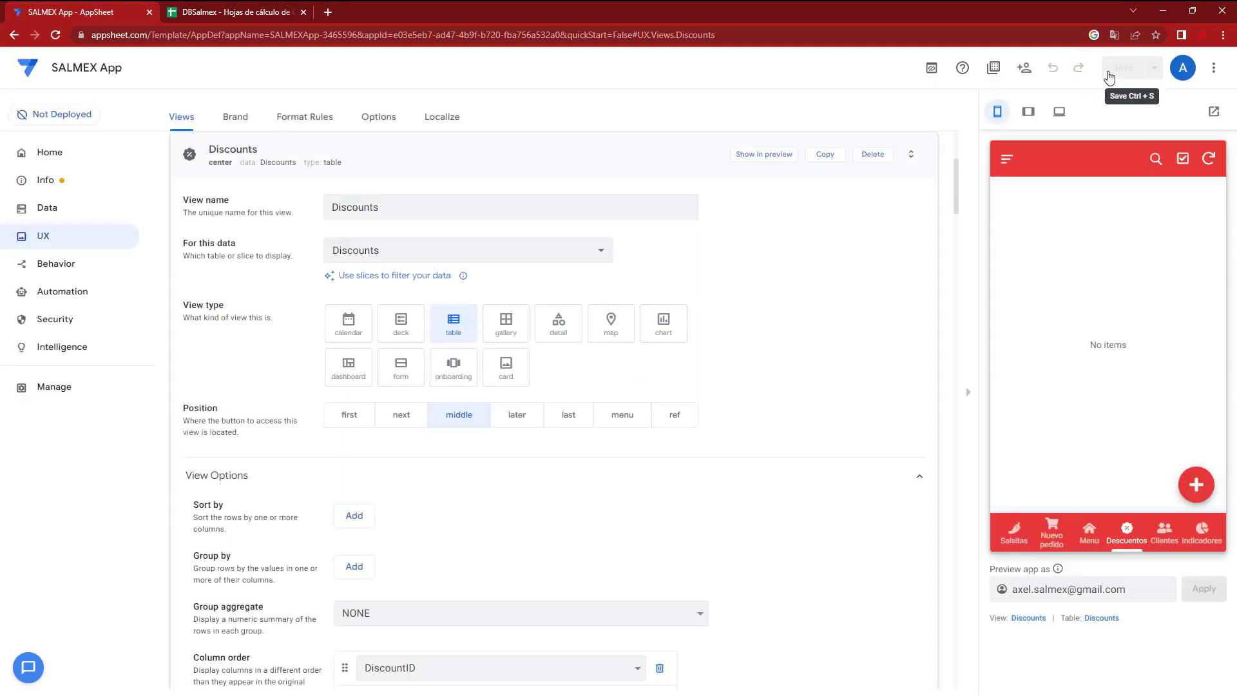
click(624, 415)
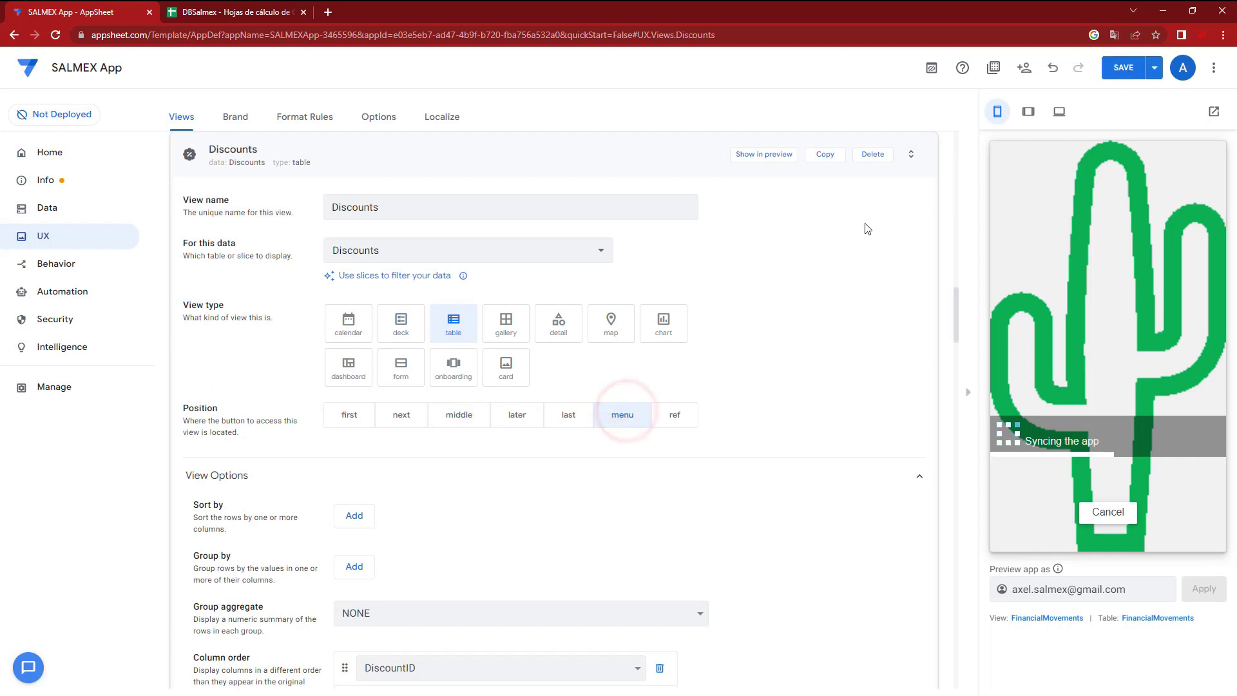
click(1000, 161)
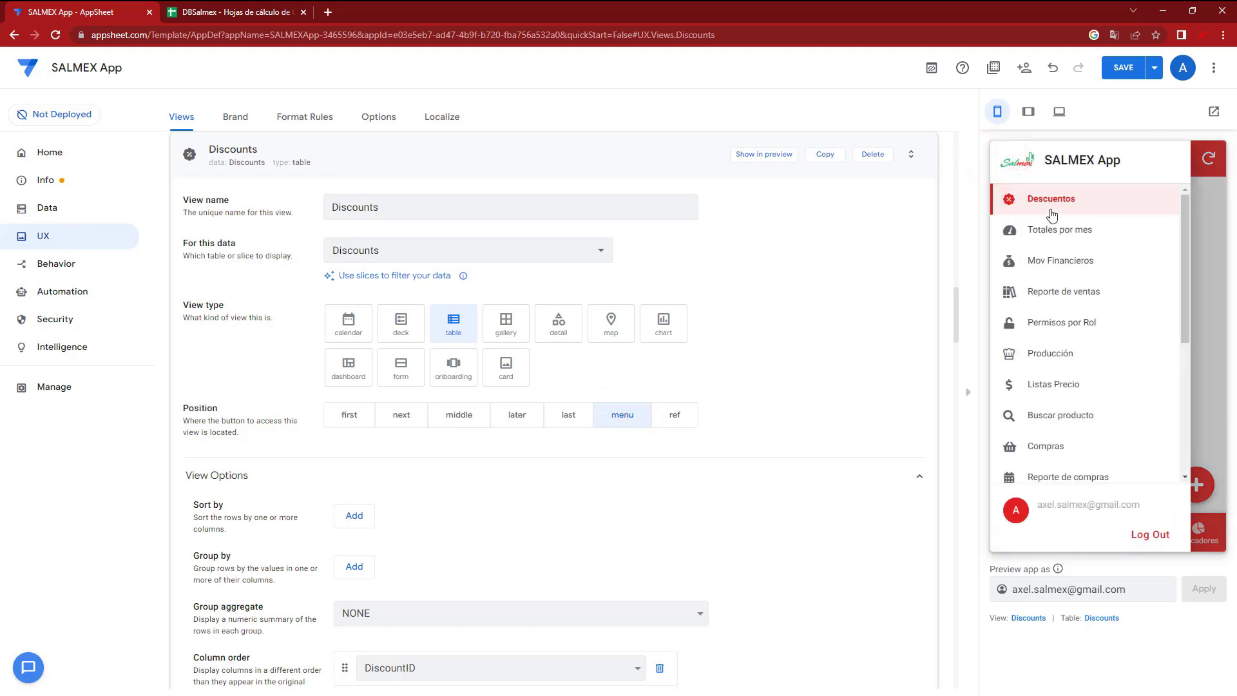
click(1199, 250)
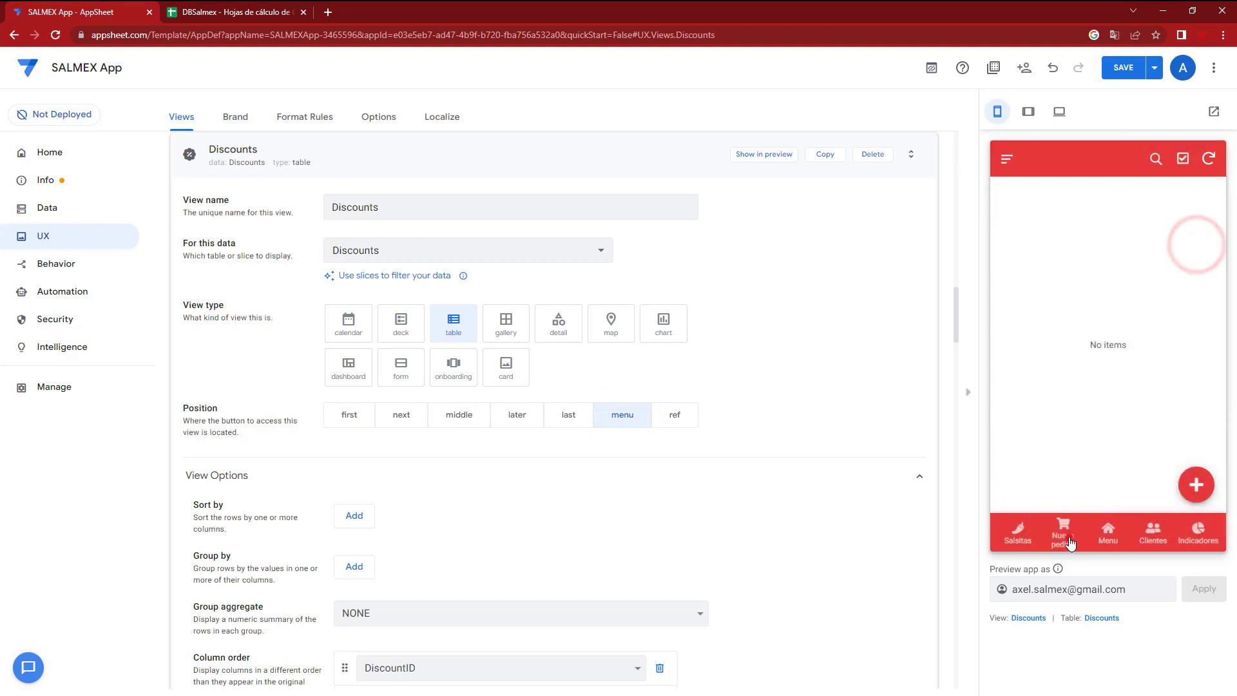
Make NuevoPedido the first, left-most bottom tab and save the app
click(1069, 536)
click(1035, 619)
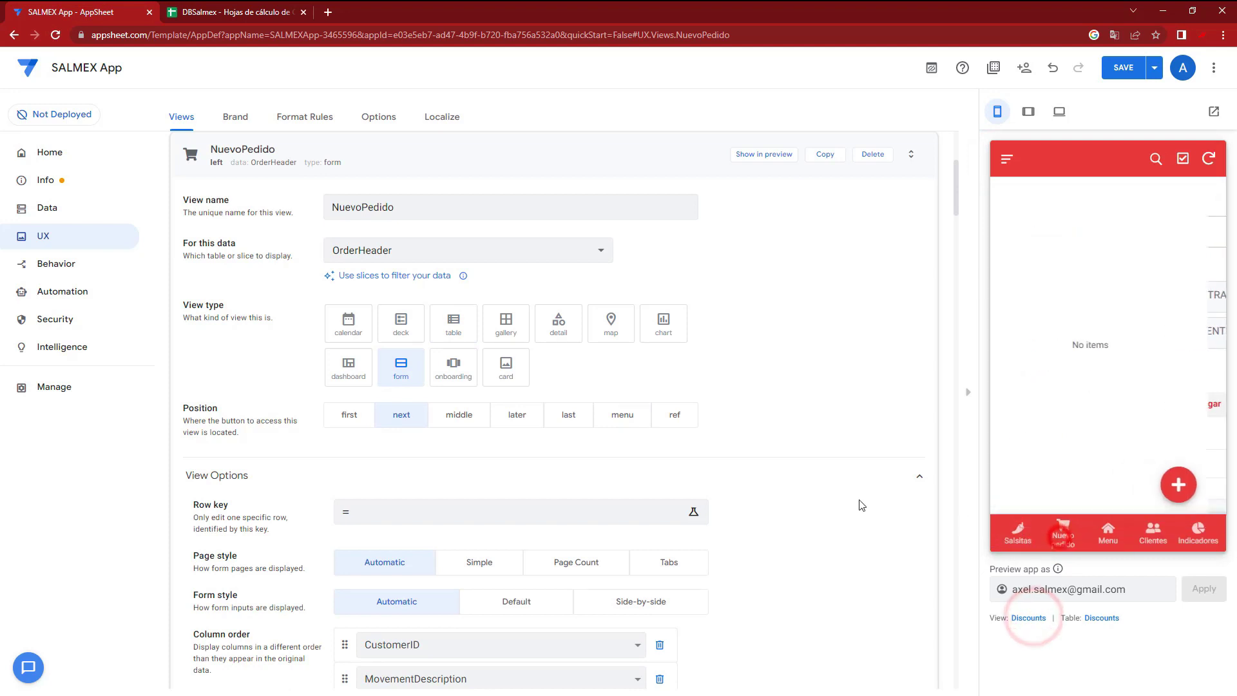
click(361, 415)
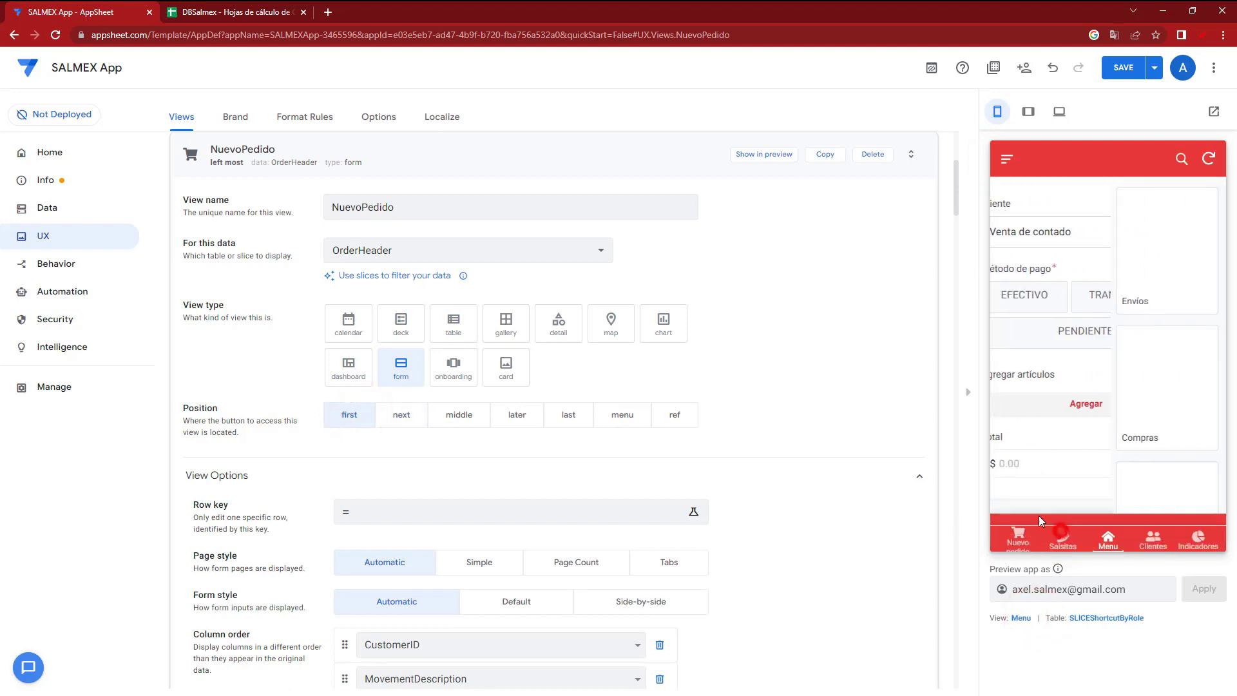
click(1122, 67)
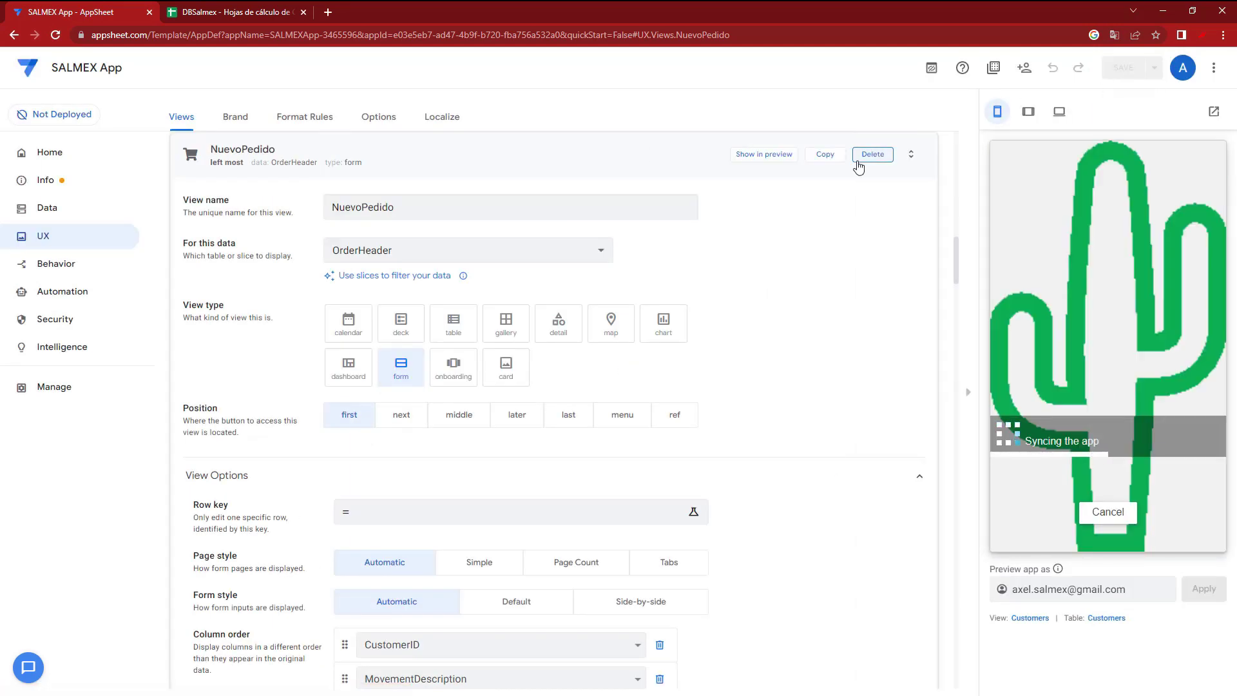
In the Discounts table columns, type DiscountID as Text and make it the key
click(47, 207)
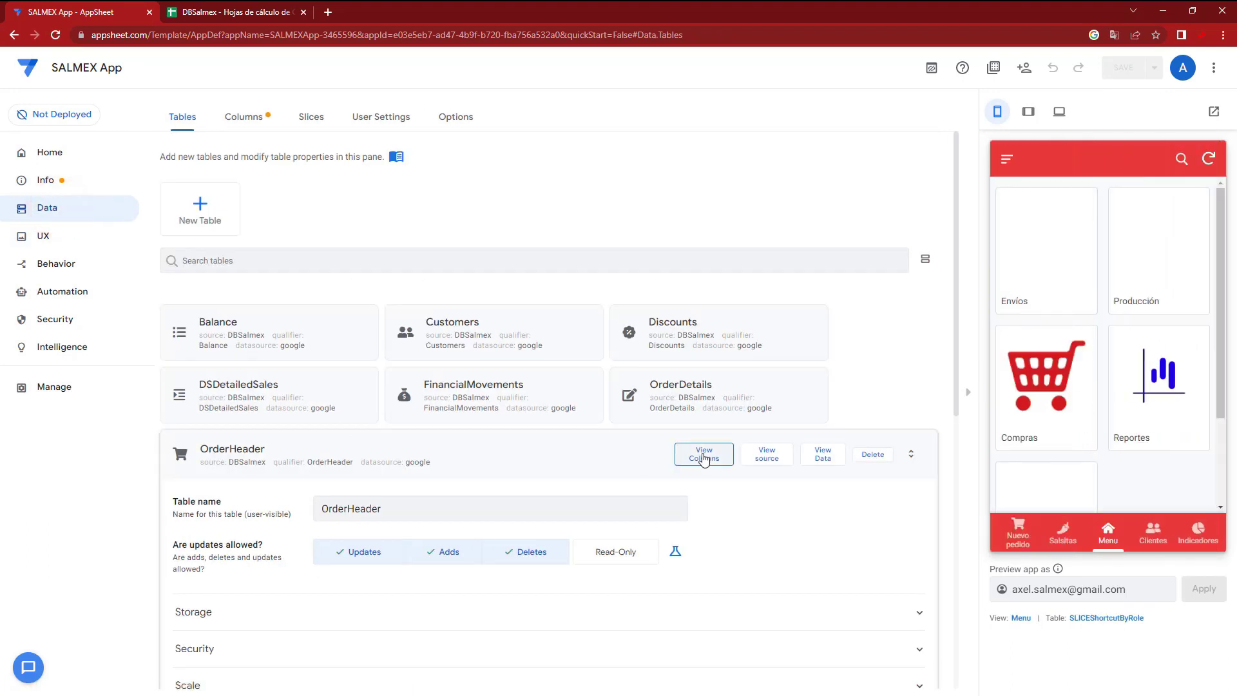
click(524, 449)
click(671, 320)
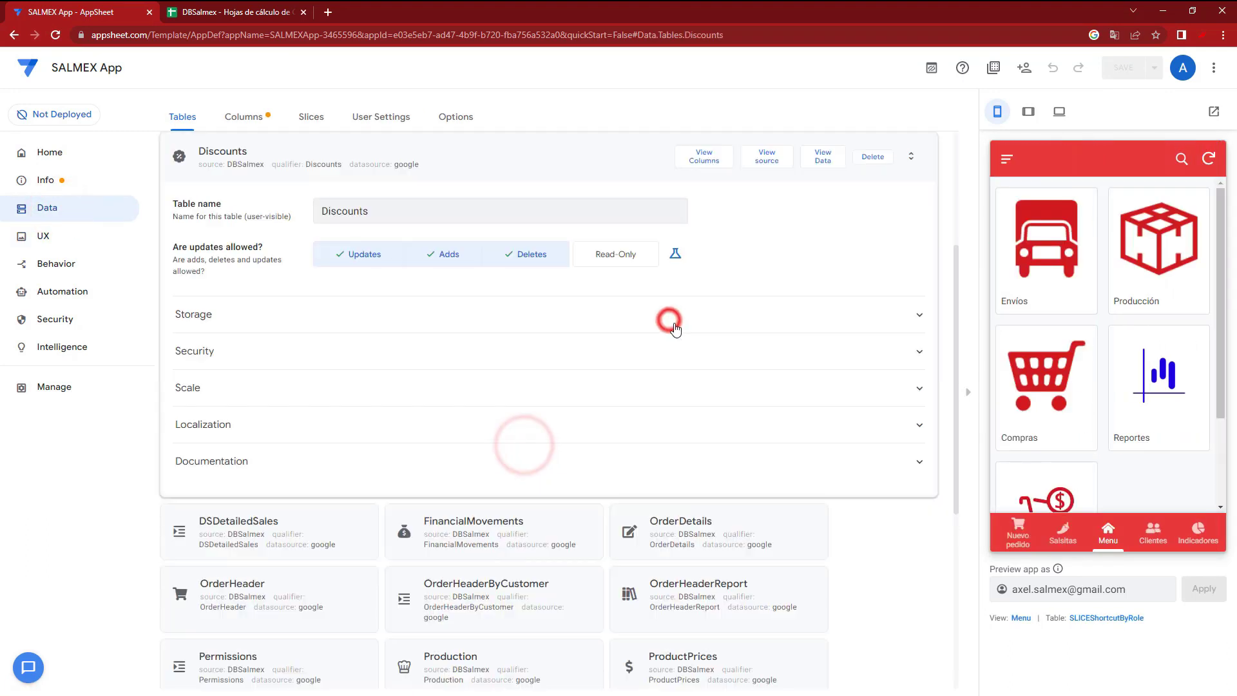
click(704, 156)
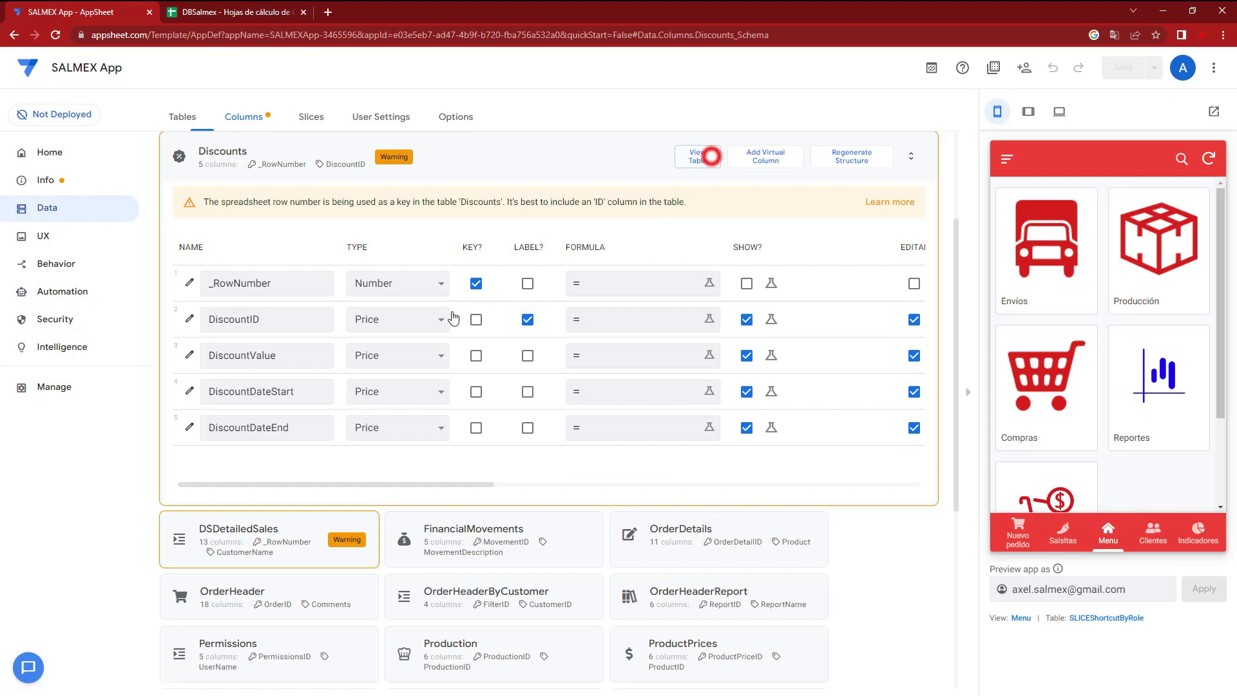
click(393, 324)
key(t)
key(Return)
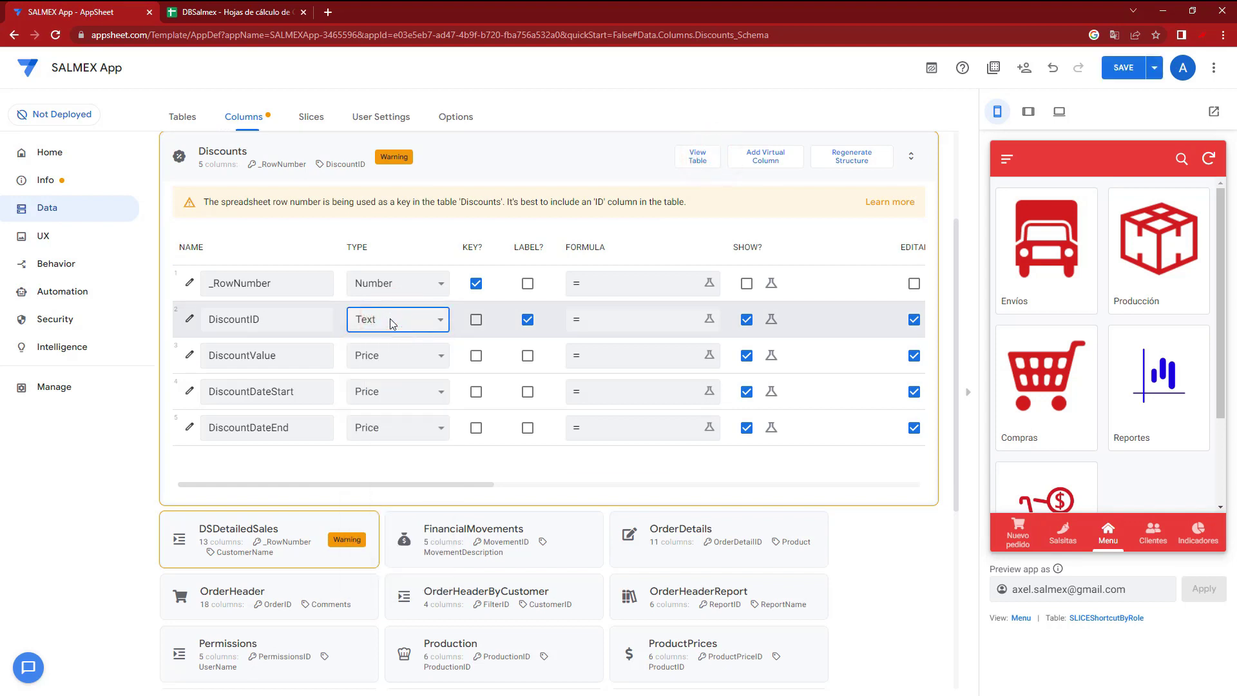
click(477, 321)
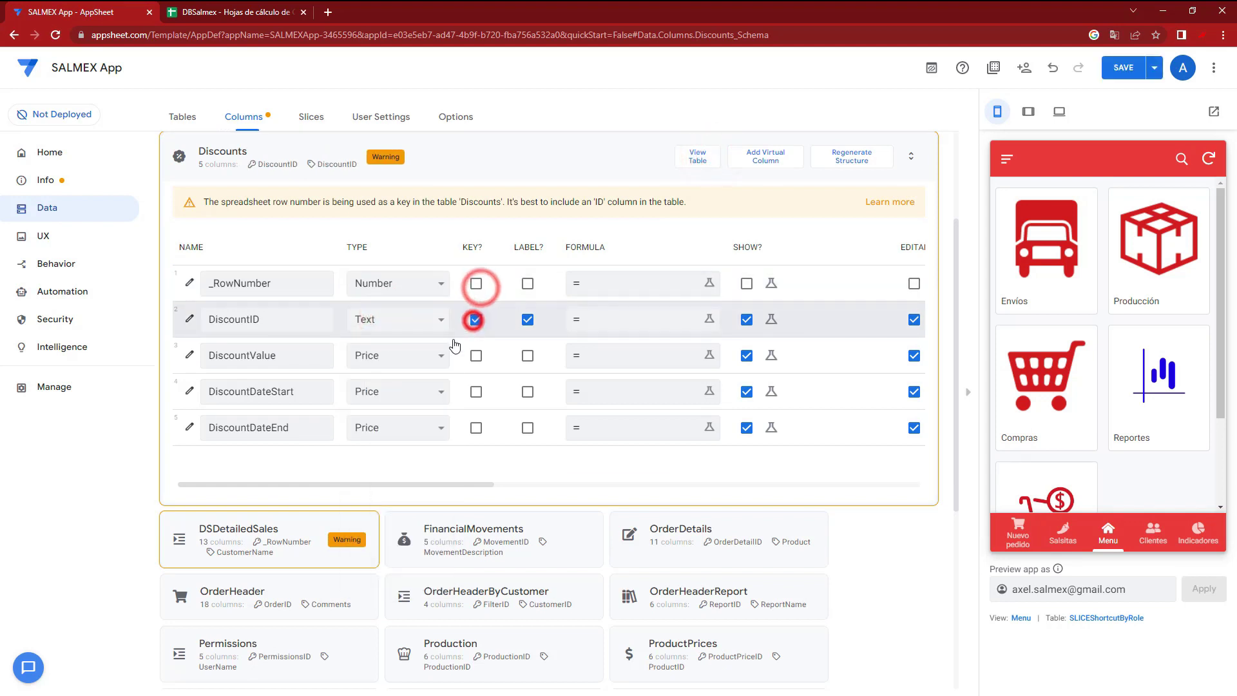
Type DiscountValue as Number and DiscountDateStart and DiscountDateEnd as Date
click(392, 356)
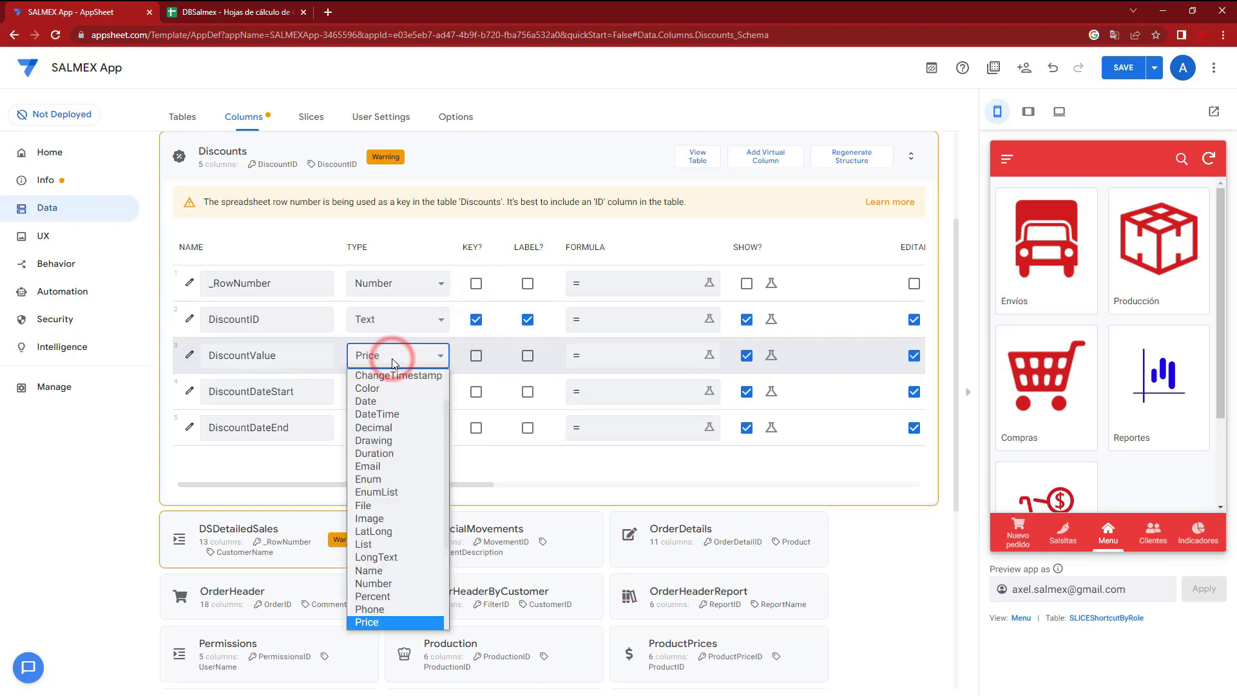
key(n)
key(u)
key(Return)
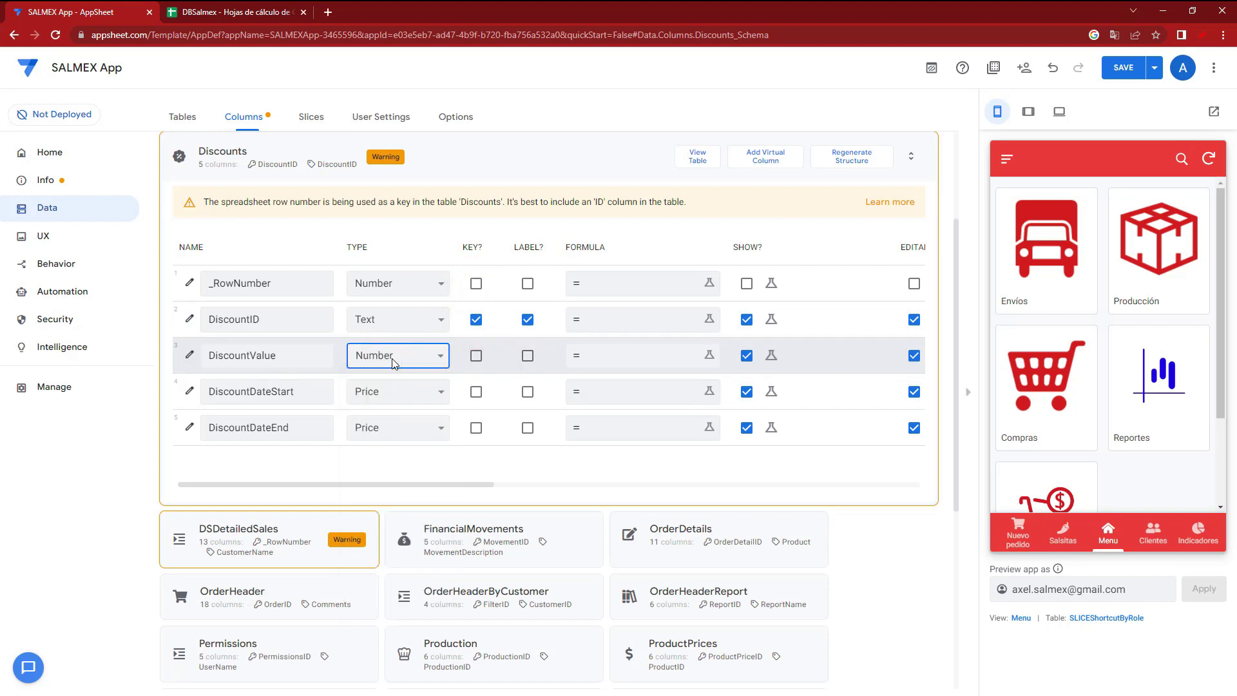
click(394, 391)
key(d)
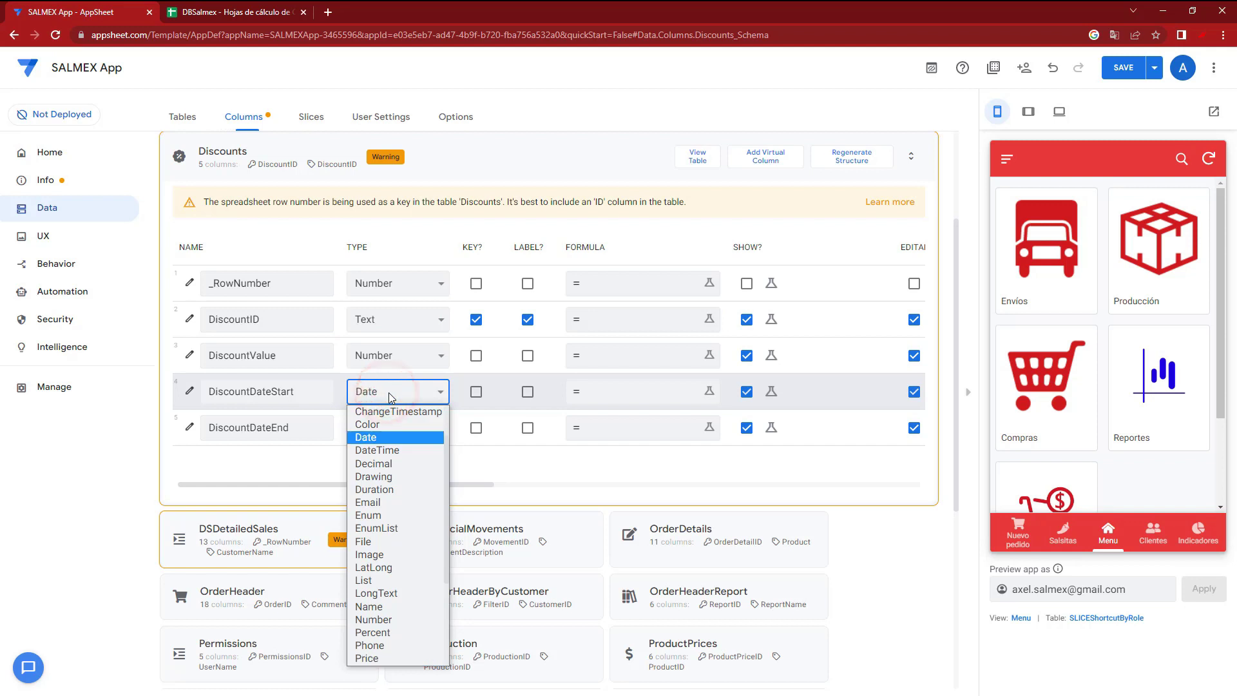
click(389, 391)
click(392, 428)
key(d)
click(394, 427)
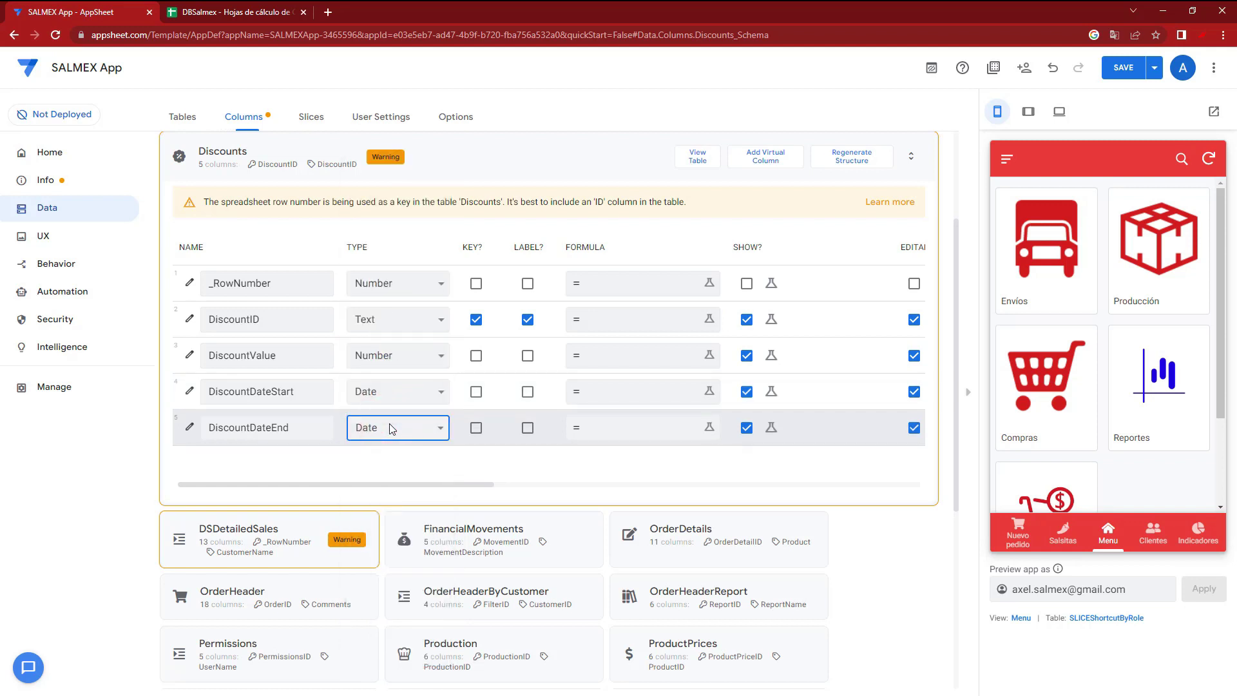
drag(461, 490, 827, 506)
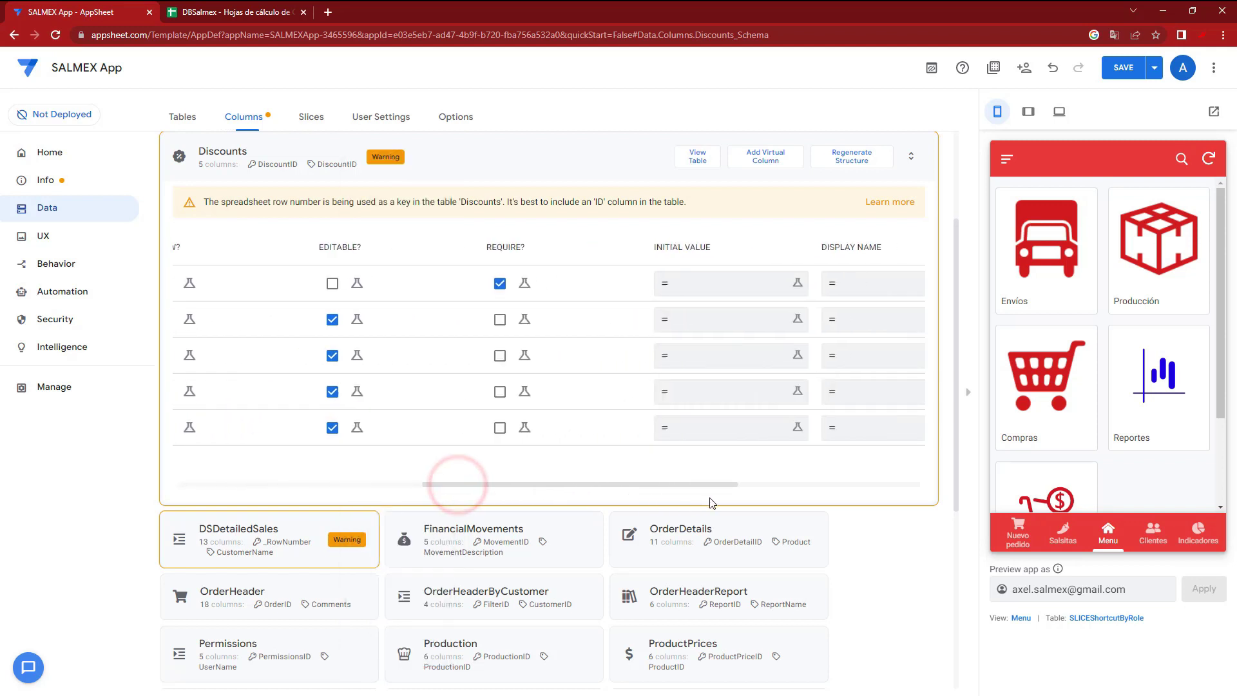
Give DiscountID the display name Concepto (Descuento) and DiscountValue the name Porcentaje %
click(609, 319)
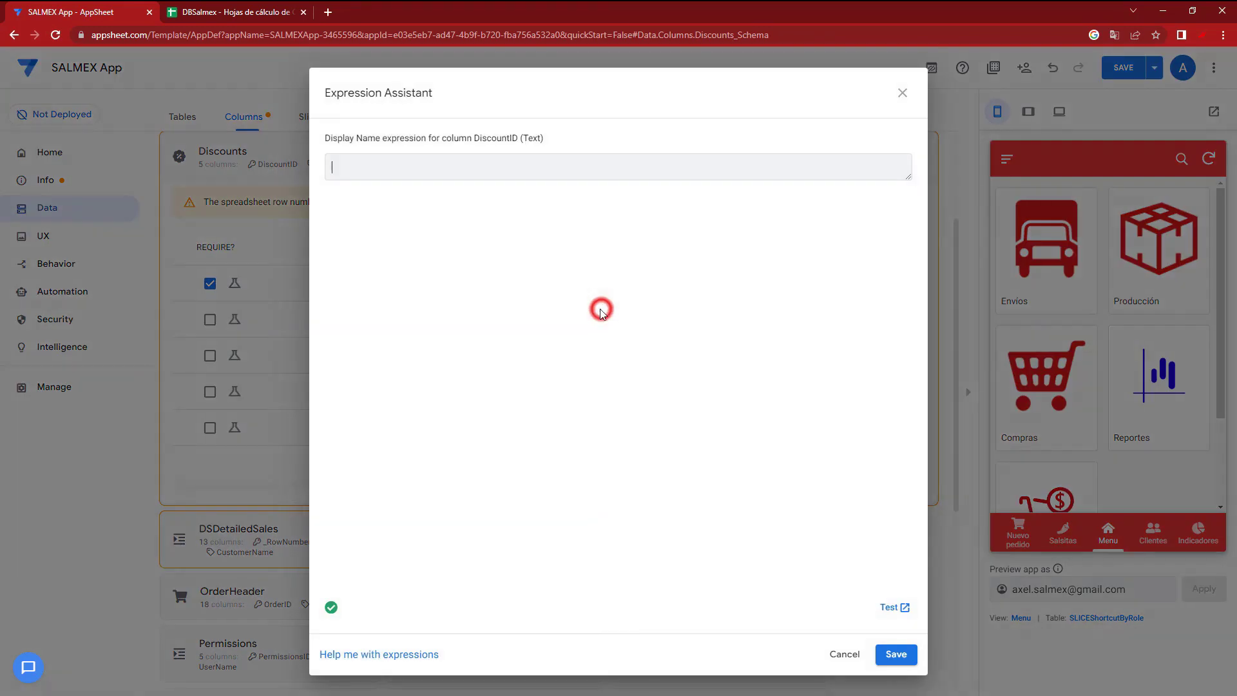
click(447, 176)
text(Descuento))
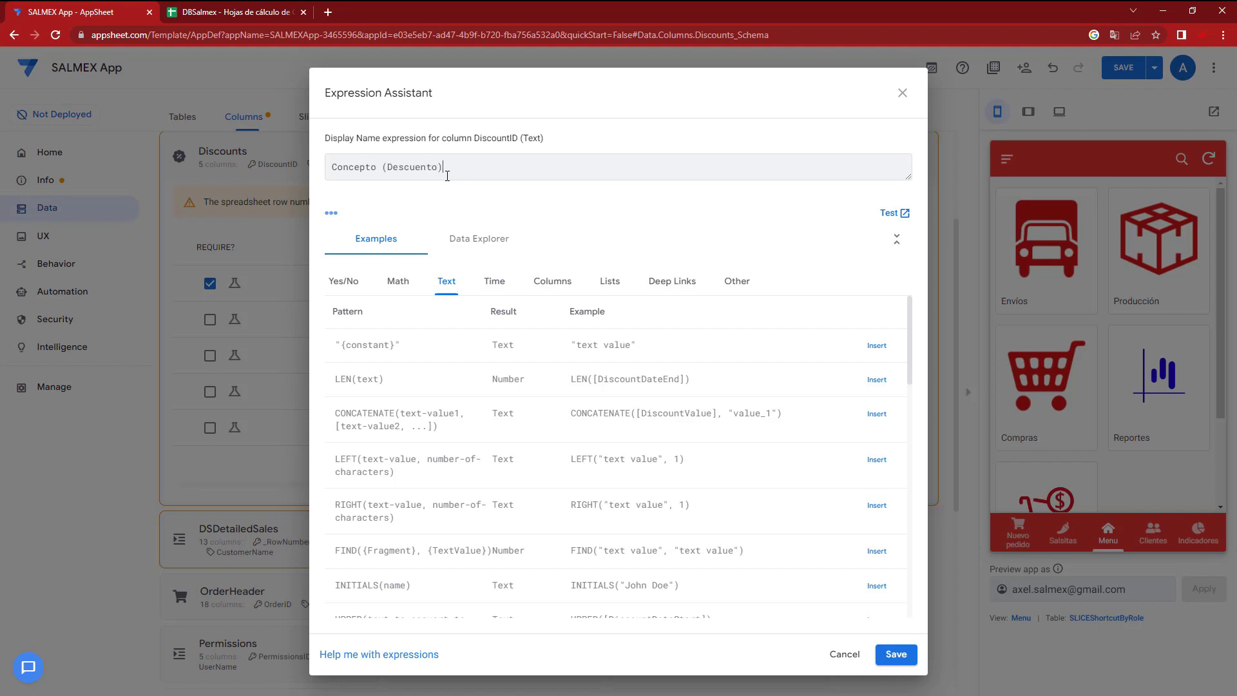
click(896, 655)
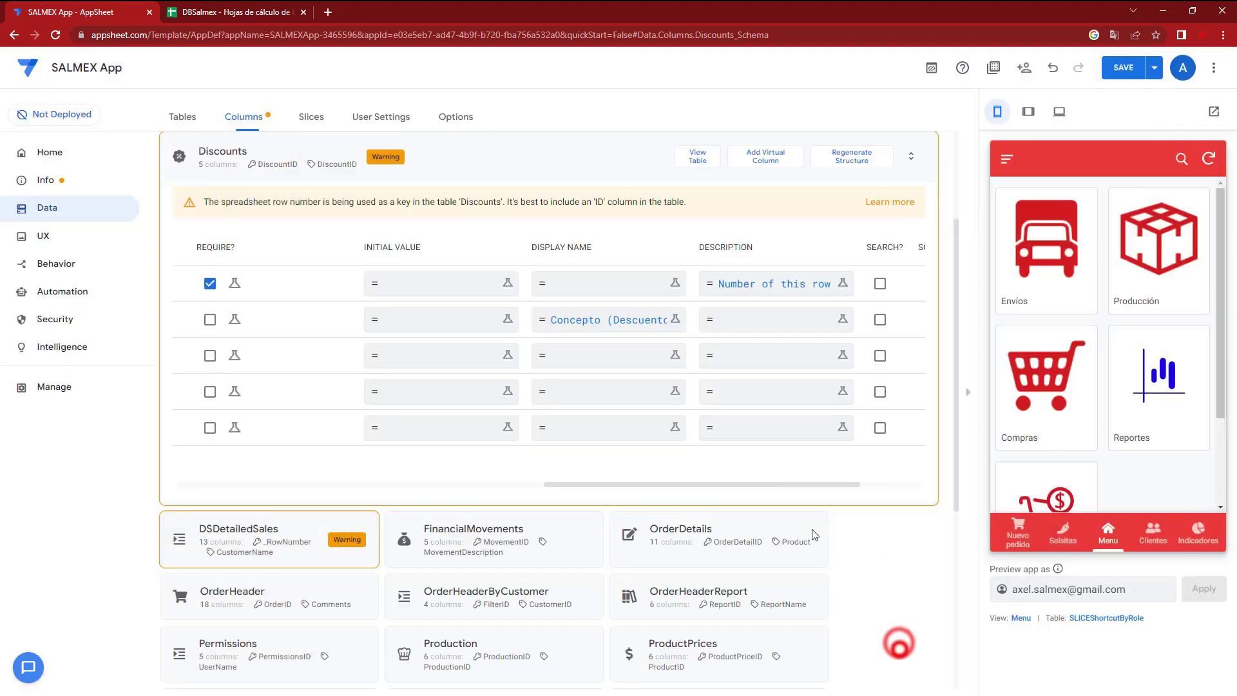
click(617, 361)
click(420, 171)
text(Porcentaje %)
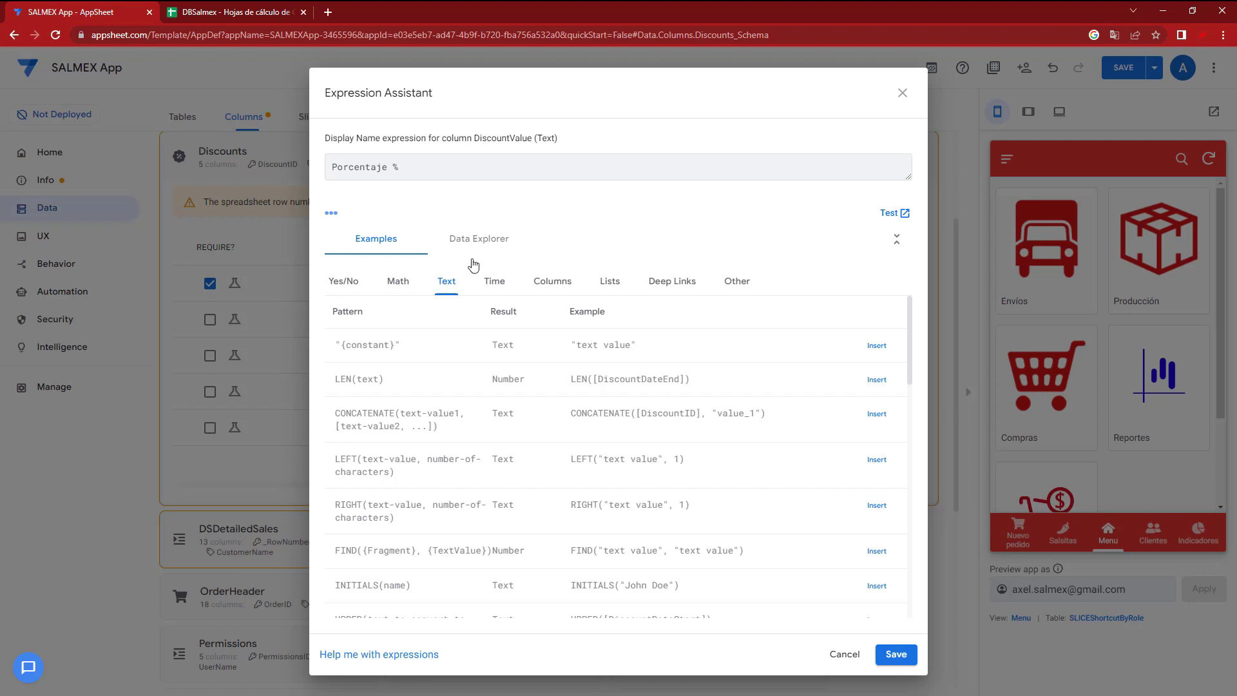
click(896, 654)
Name the date columns Fecha Inicio and Fecha Fin, then save the app
click(578, 398)
text(Fecha Inicio)
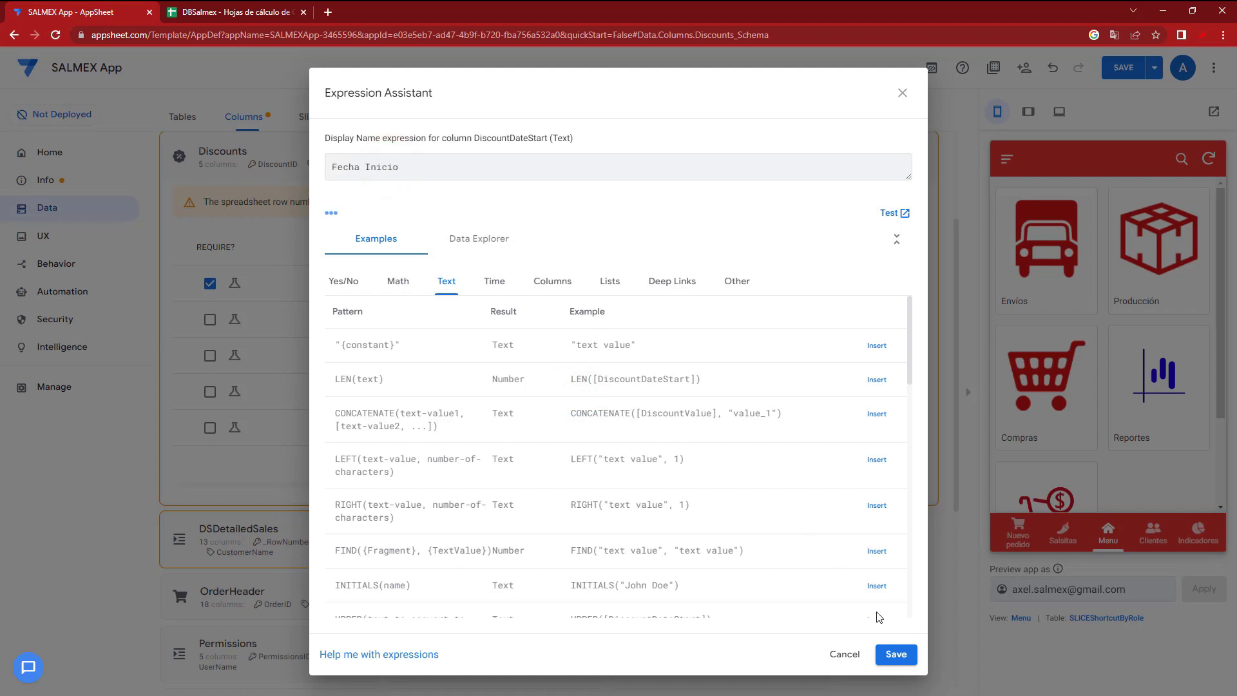
click(897, 654)
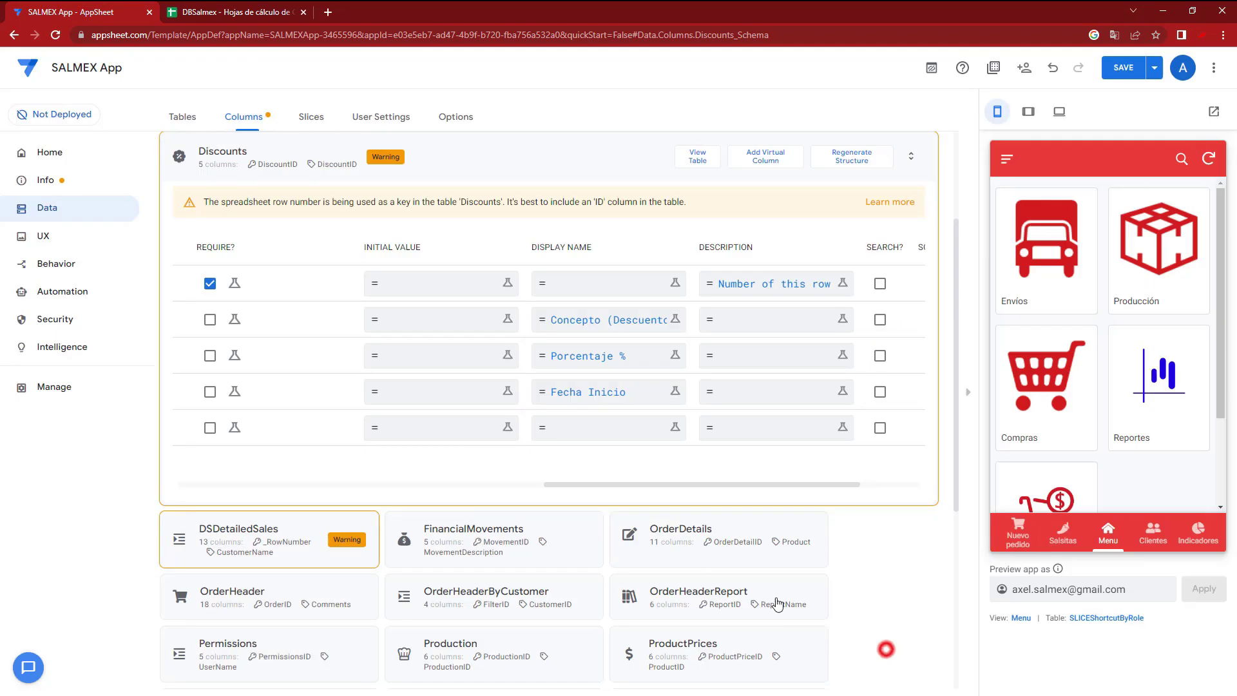
click(574, 435)
click(395, 178)
text(Fecha Fin)
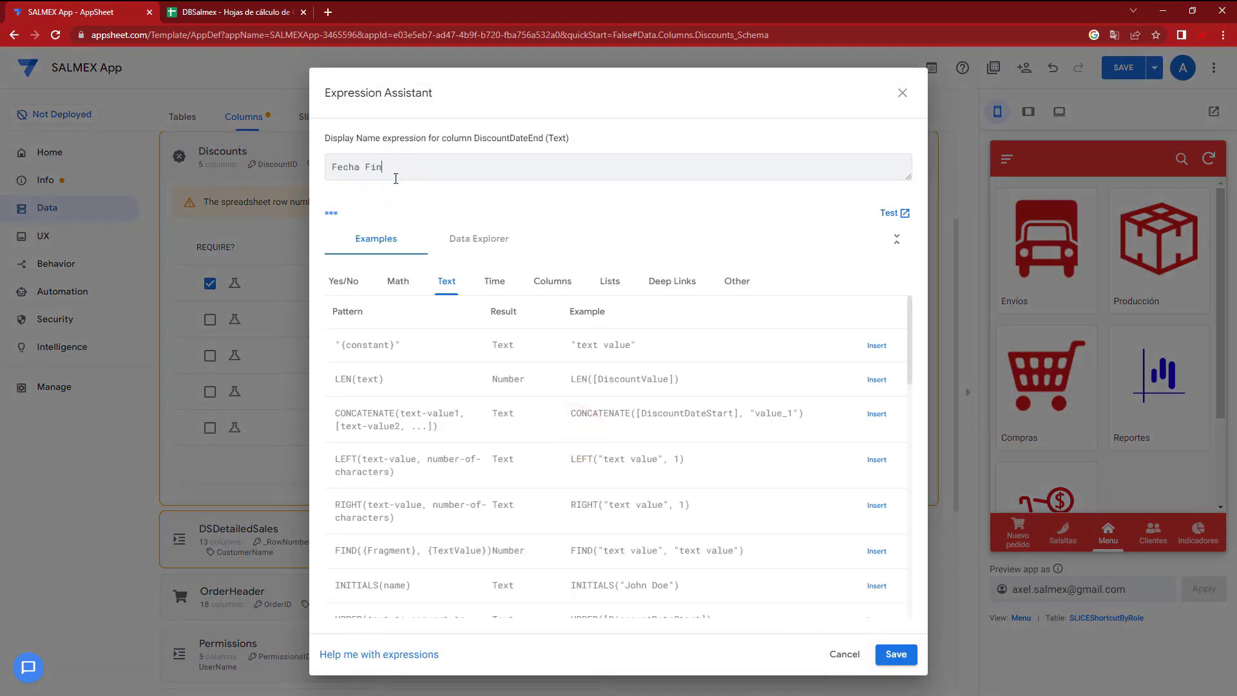
click(897, 654)
click(1116, 75)
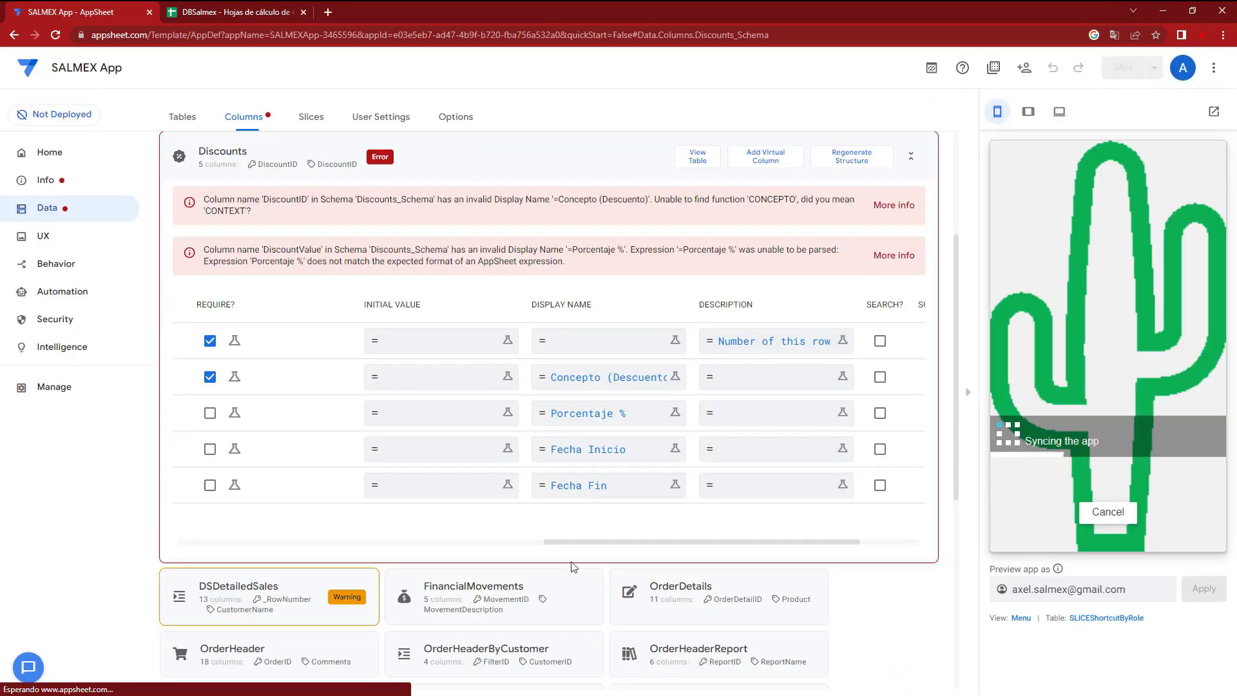
Wrap DiscountValue's Porcentaje % display name in double quotes and save
drag(584, 547, 224, 548)
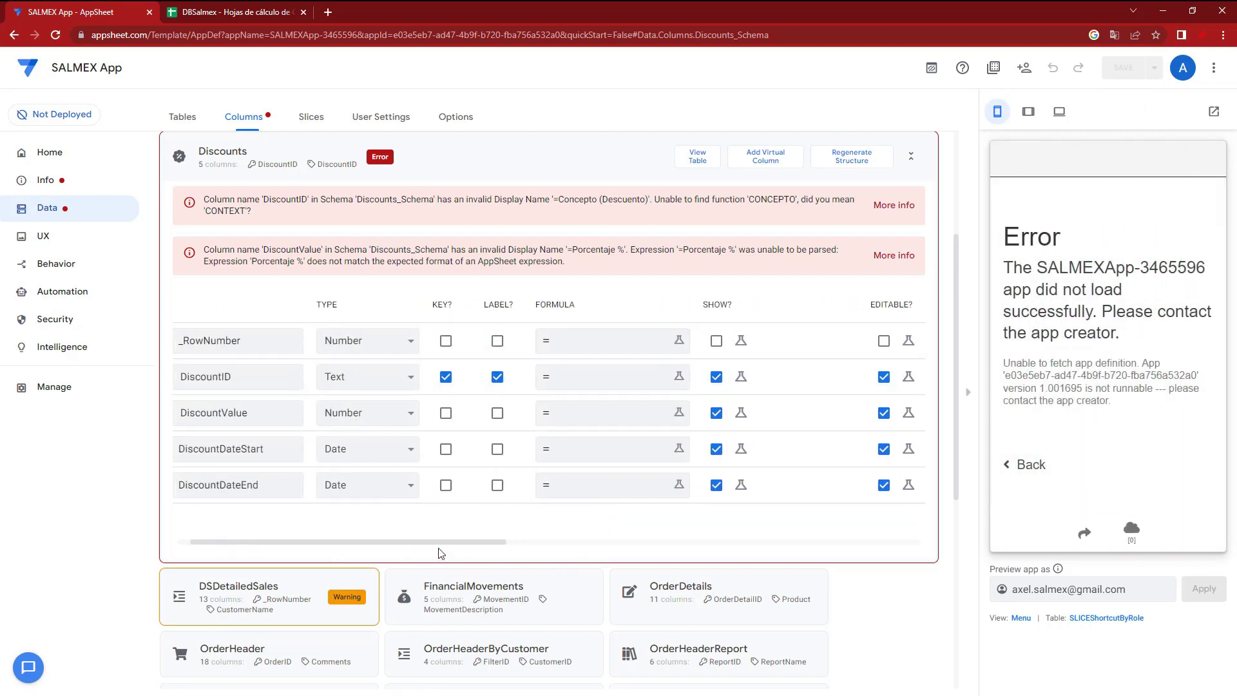
drag(440, 545, 786, 544)
click(663, 418)
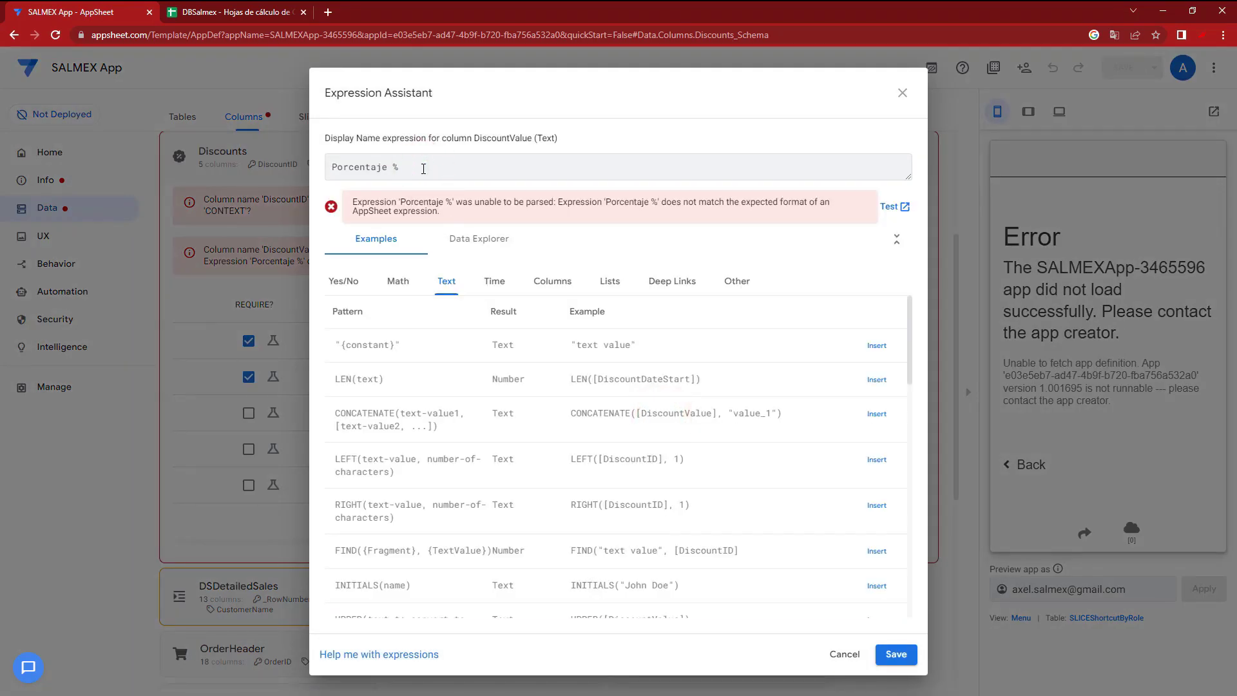
text(")
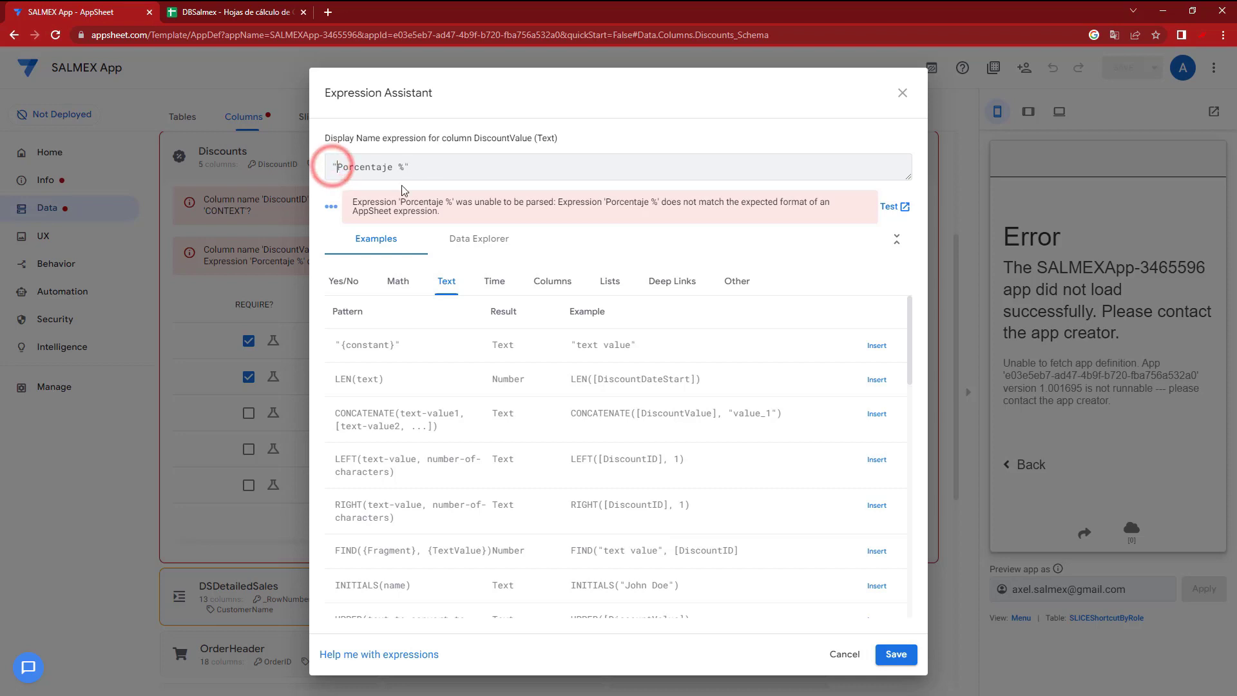
click(894, 654)
click(1126, 76)
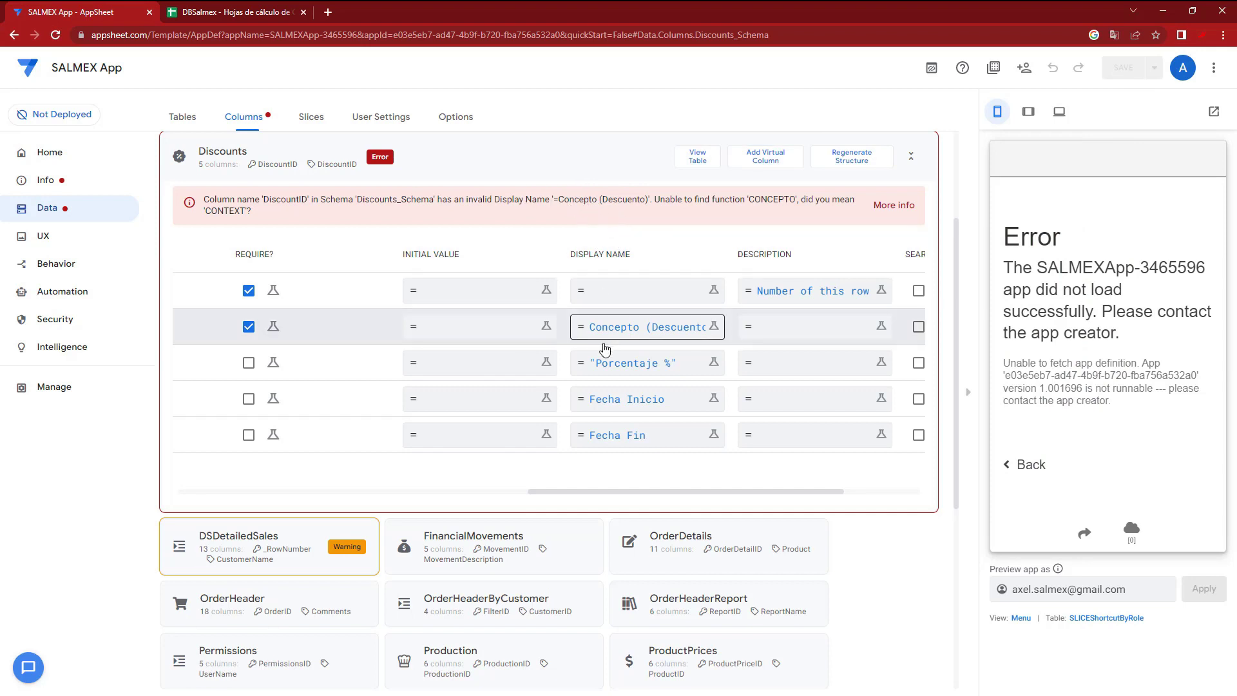
Wrap DiscountID's Concepto (Descuento) display name in double quotes and save
click(576, 326)
click(502, 173)
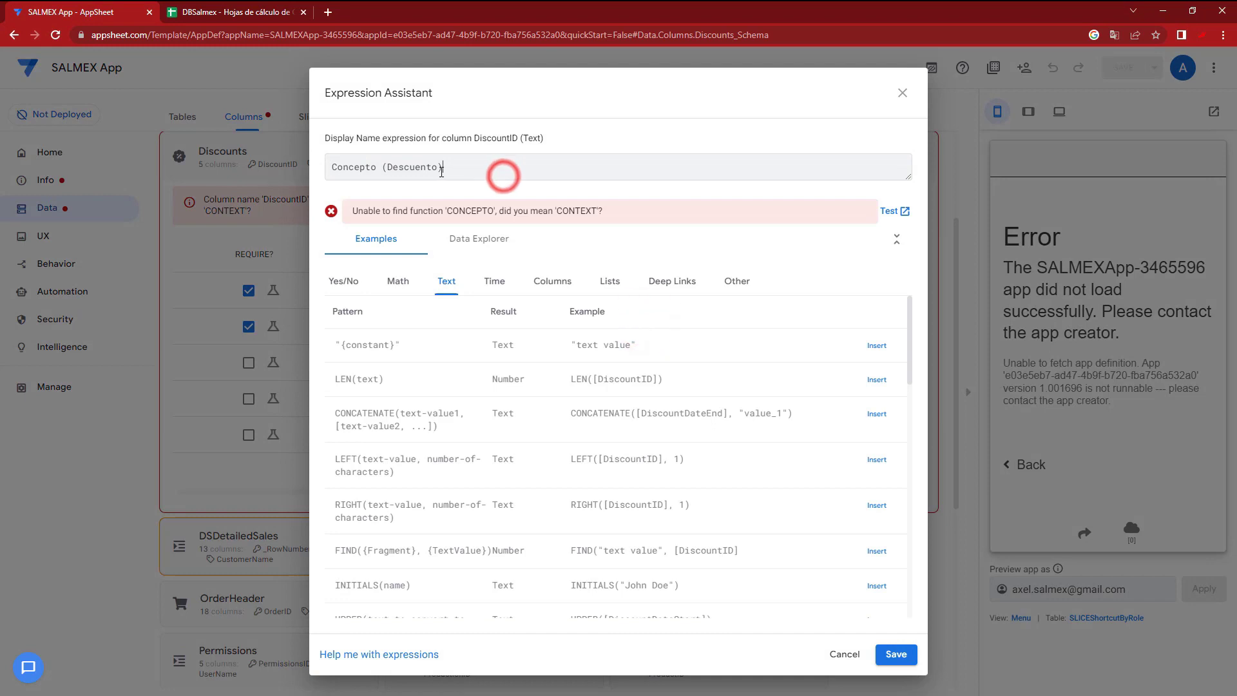
drag(427, 169, 382, 167)
text(")
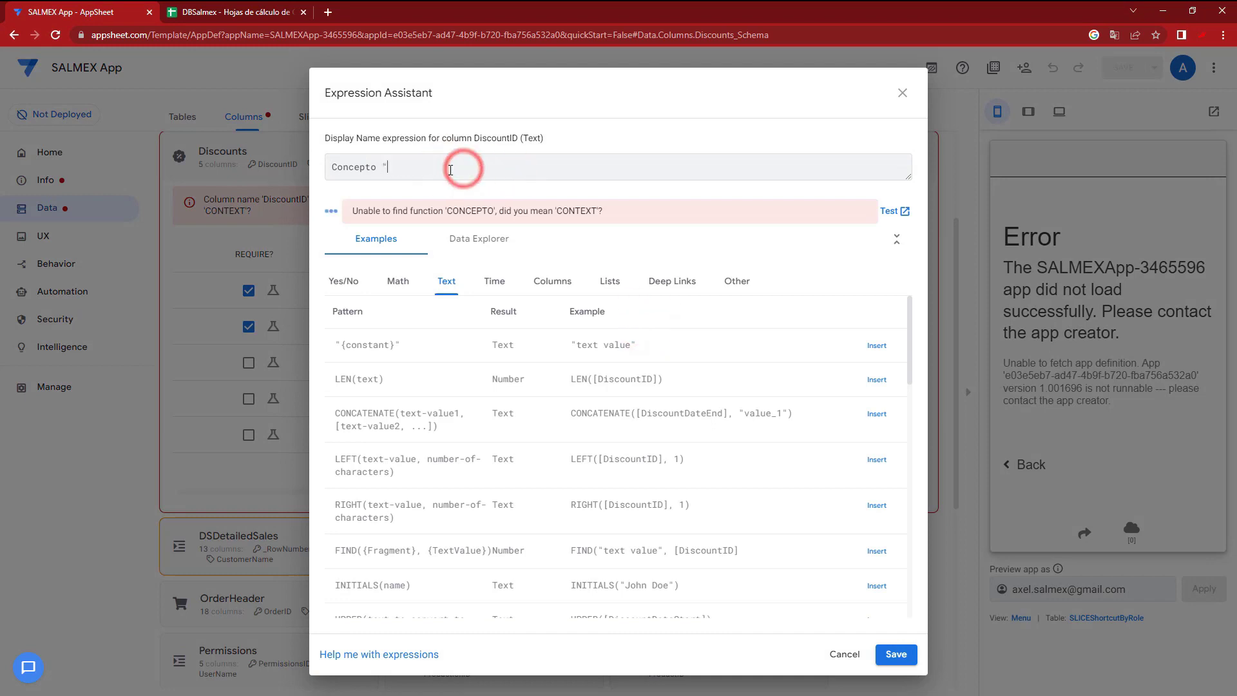
text(")
click(334, 166)
text(")
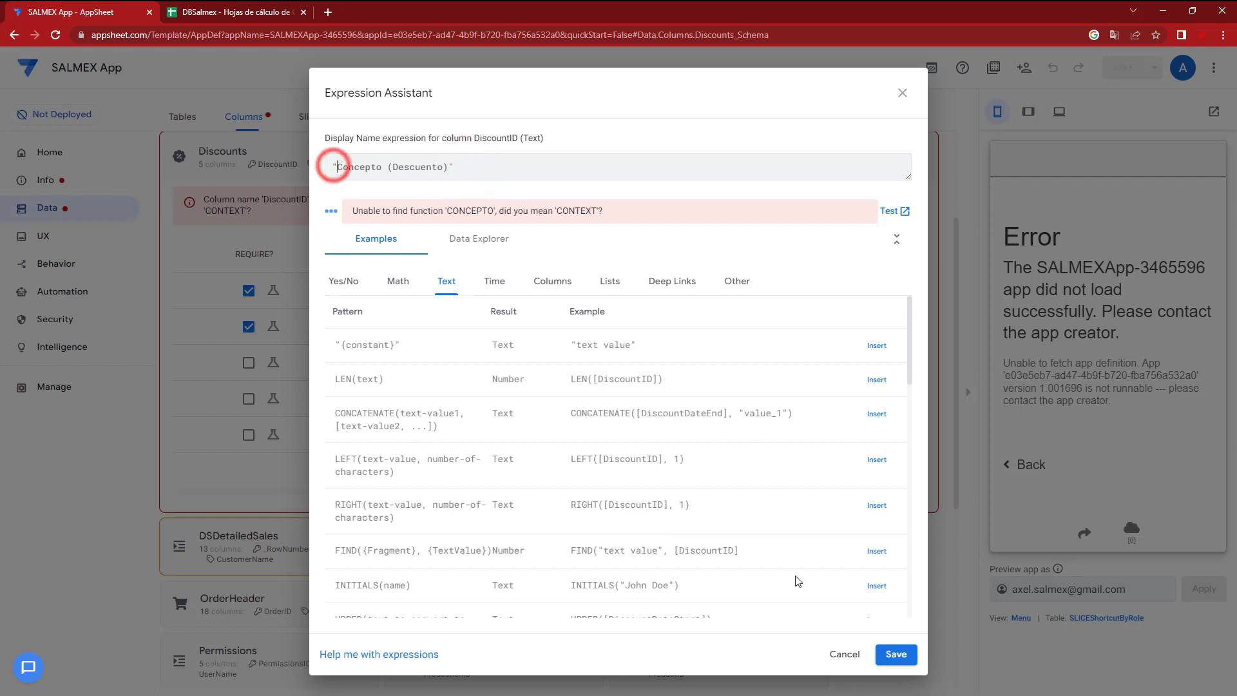
click(895, 654)
click(1123, 72)
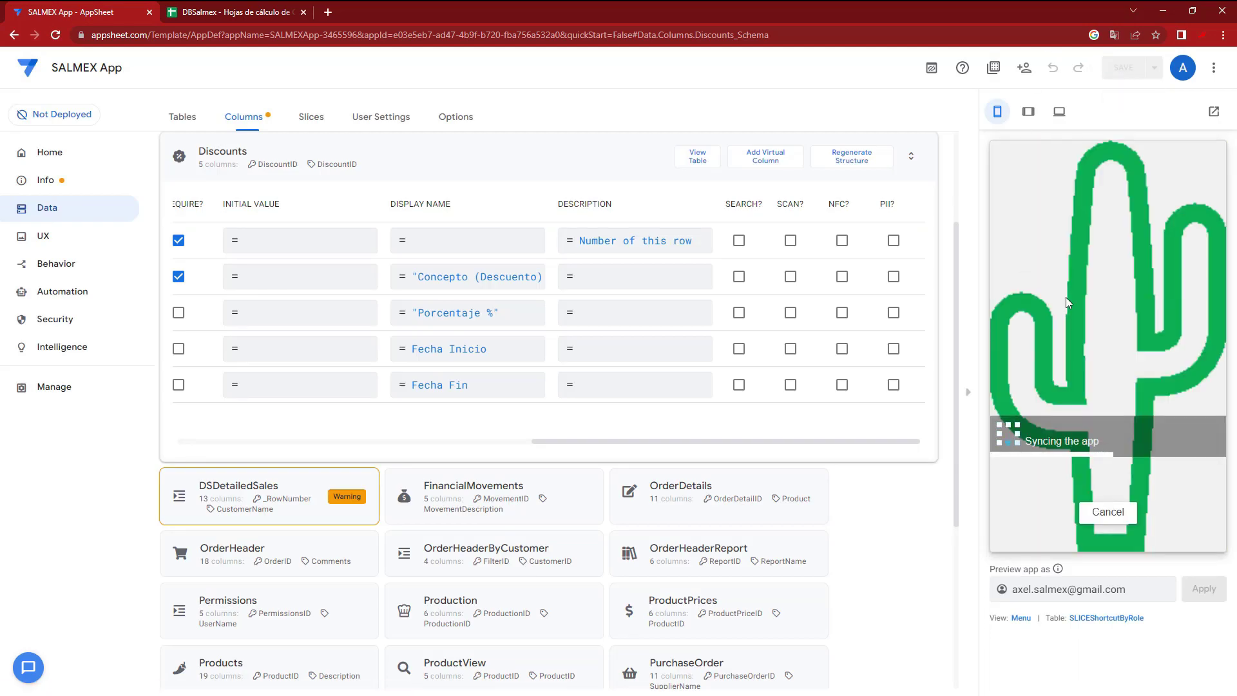
In the preview's Discounts view, add a BF2022 discount of 10% valid 18–21 November 2022
click(410, 144)
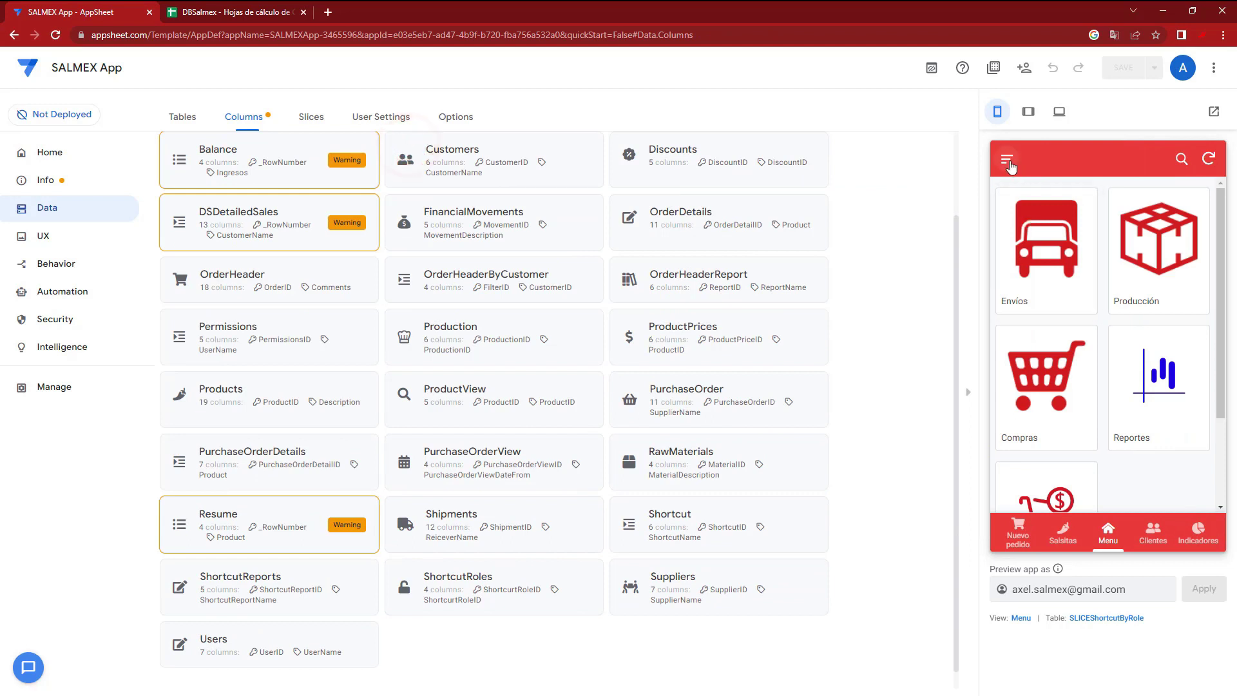
click(1008, 159)
click(1045, 231)
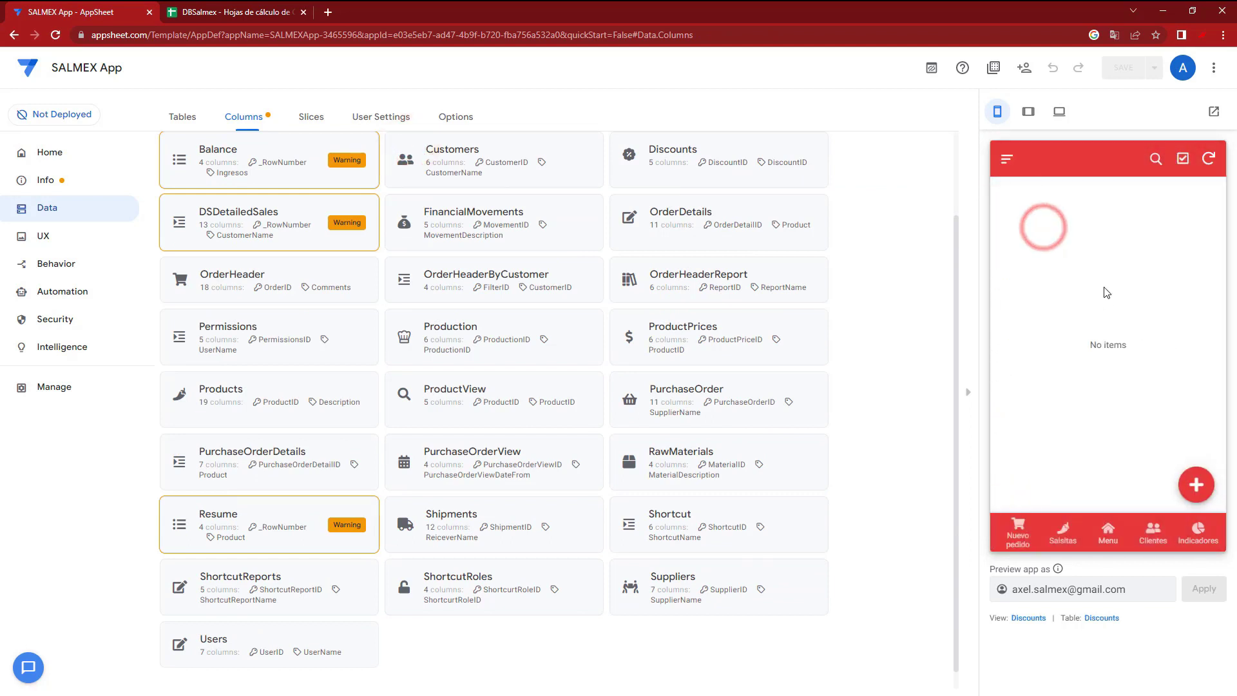
click(1197, 485)
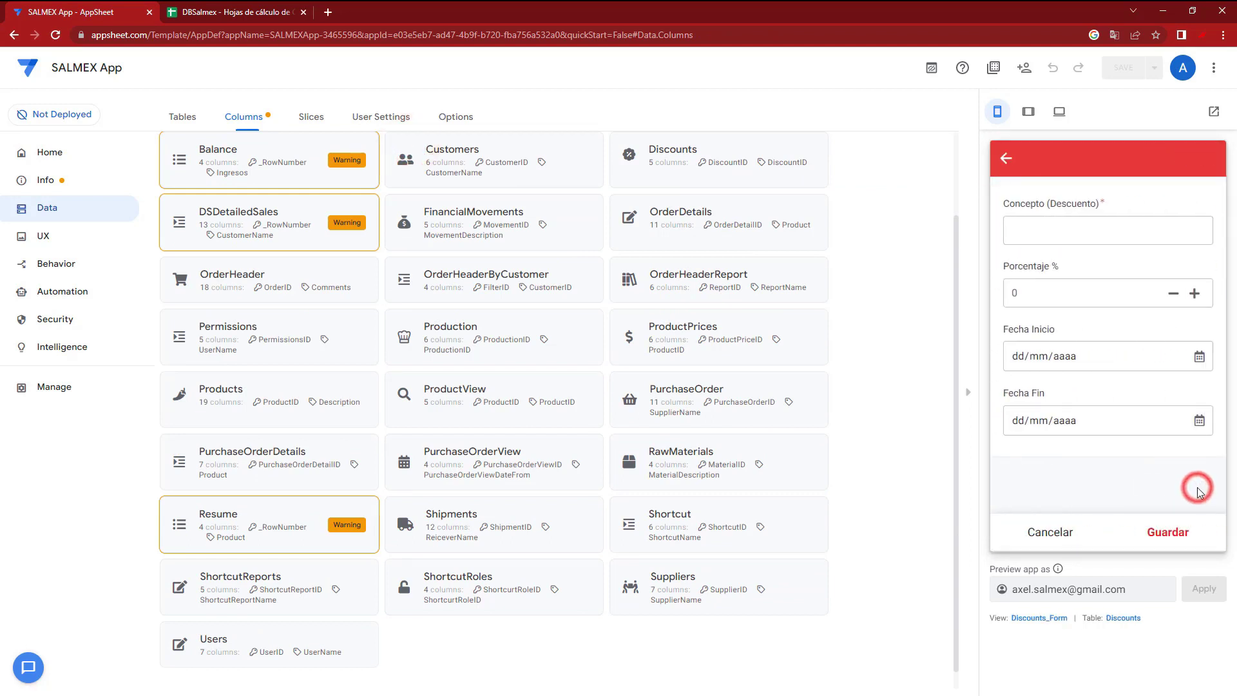
click(1080, 229)
text(BF2022)
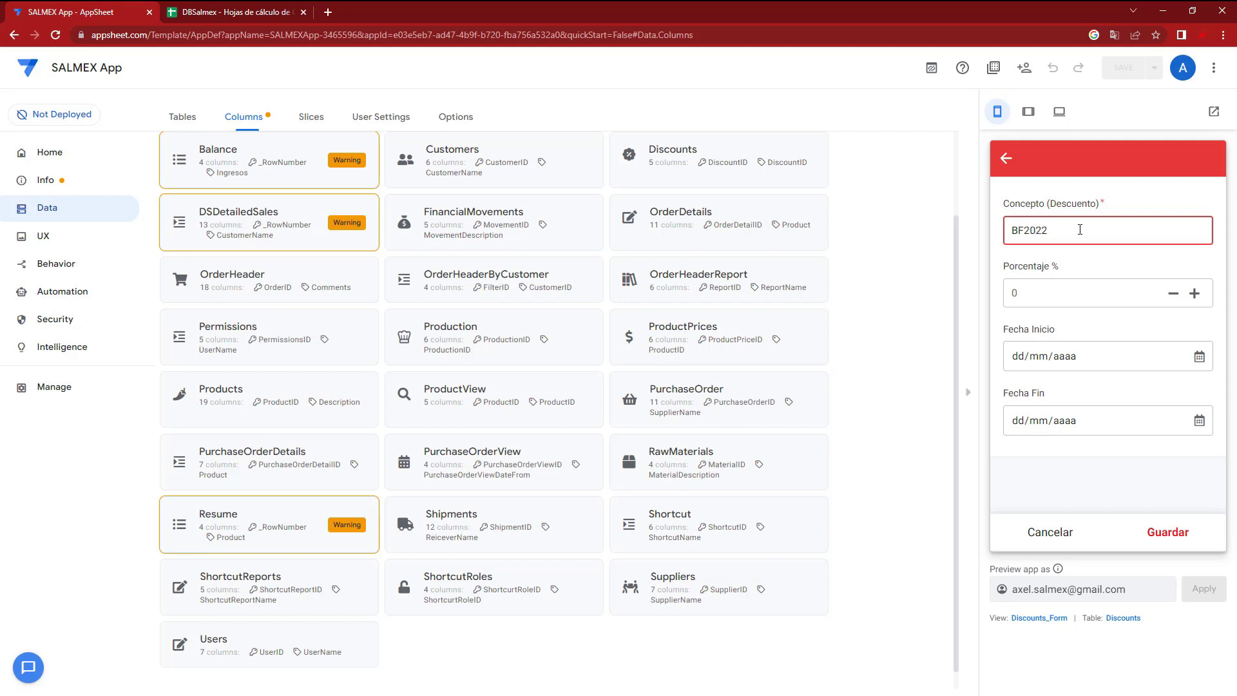
click(1049, 293)
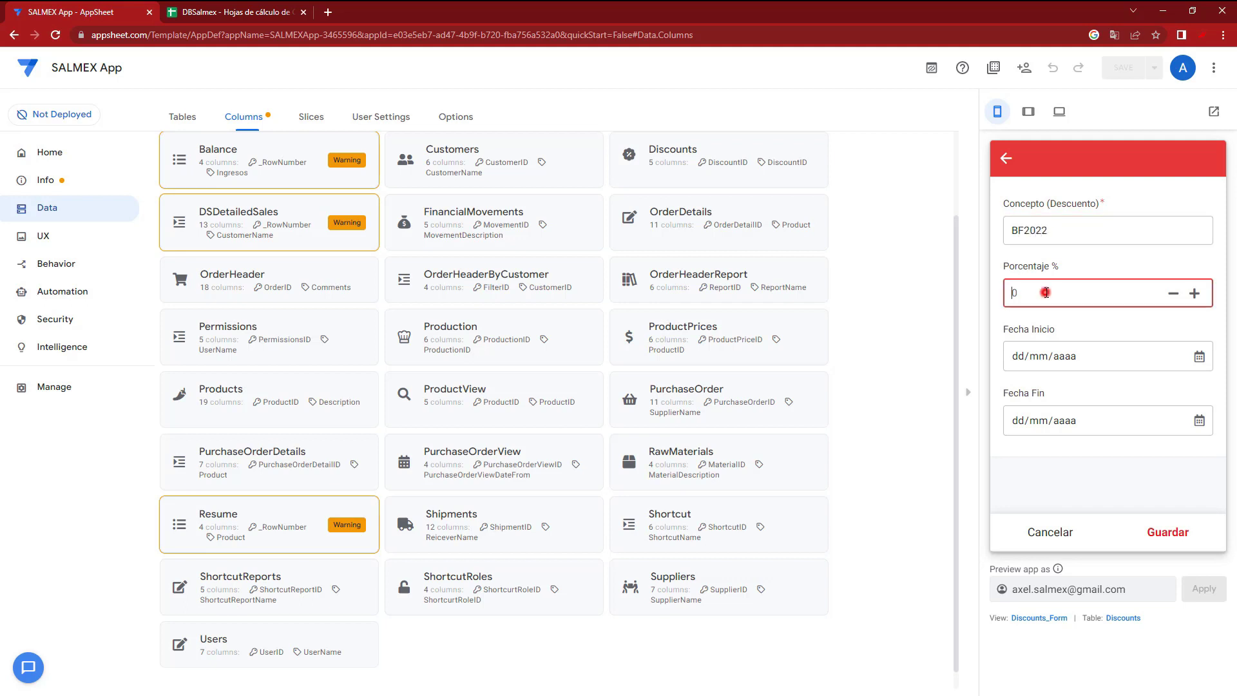
text(10)
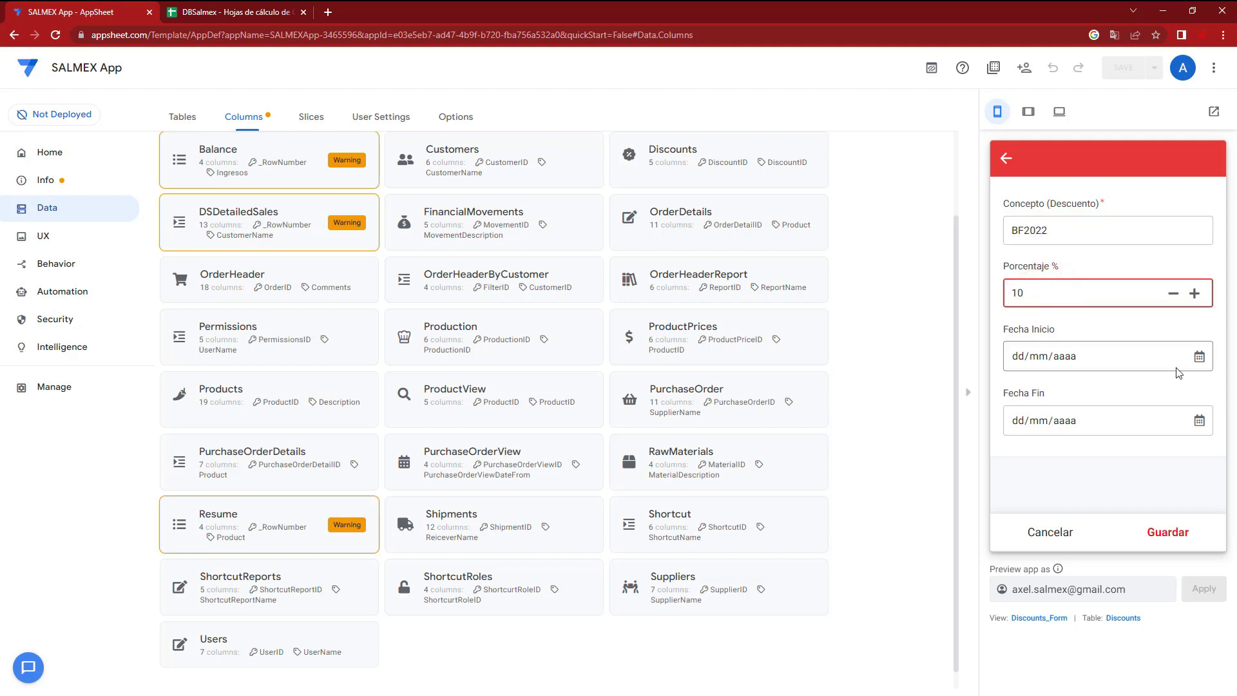
click(1199, 356)
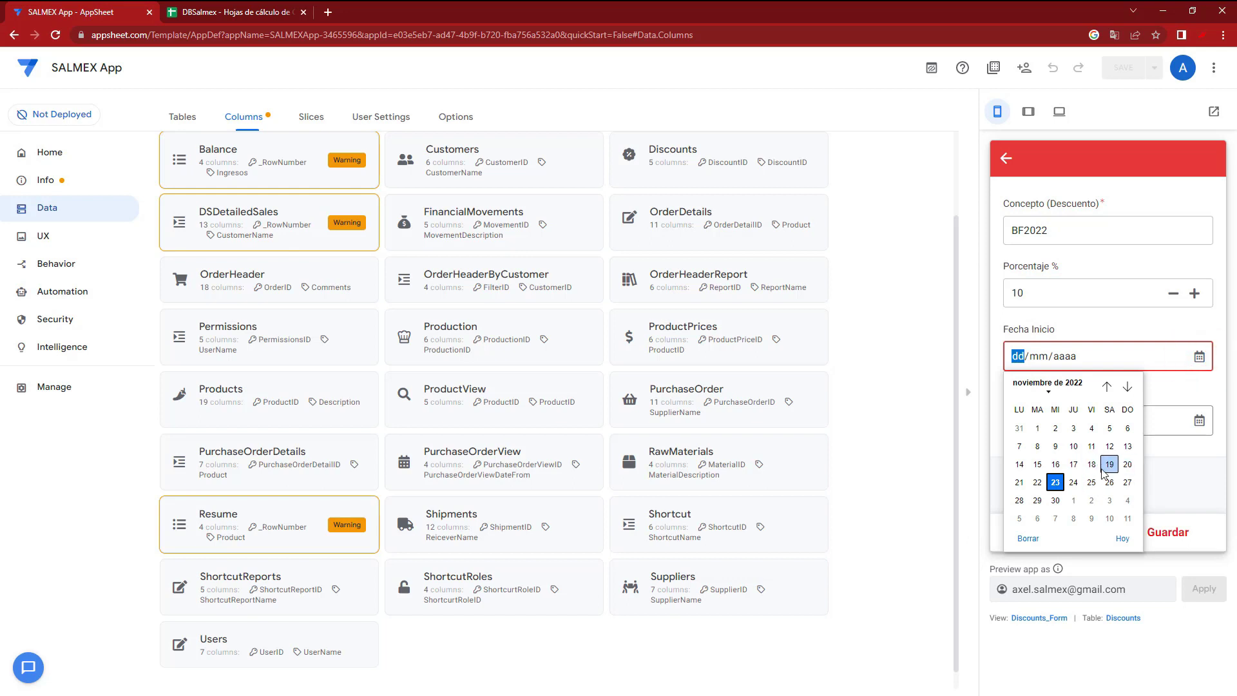
click(1092, 464)
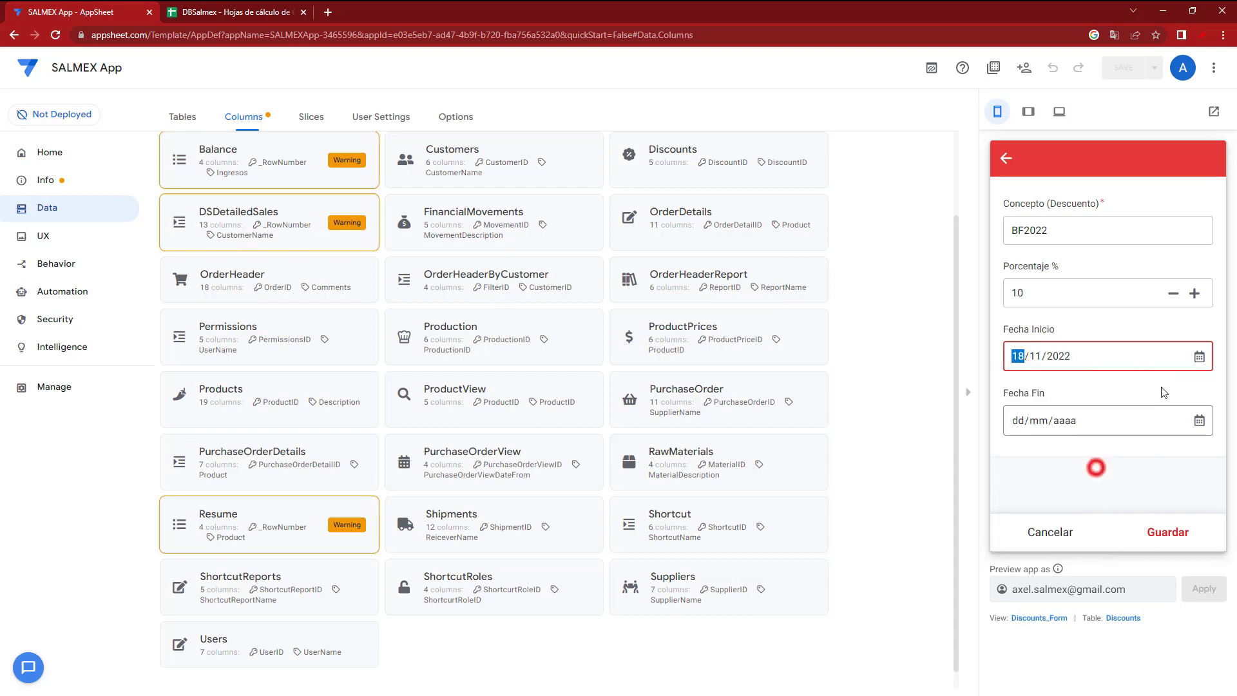
click(1200, 421)
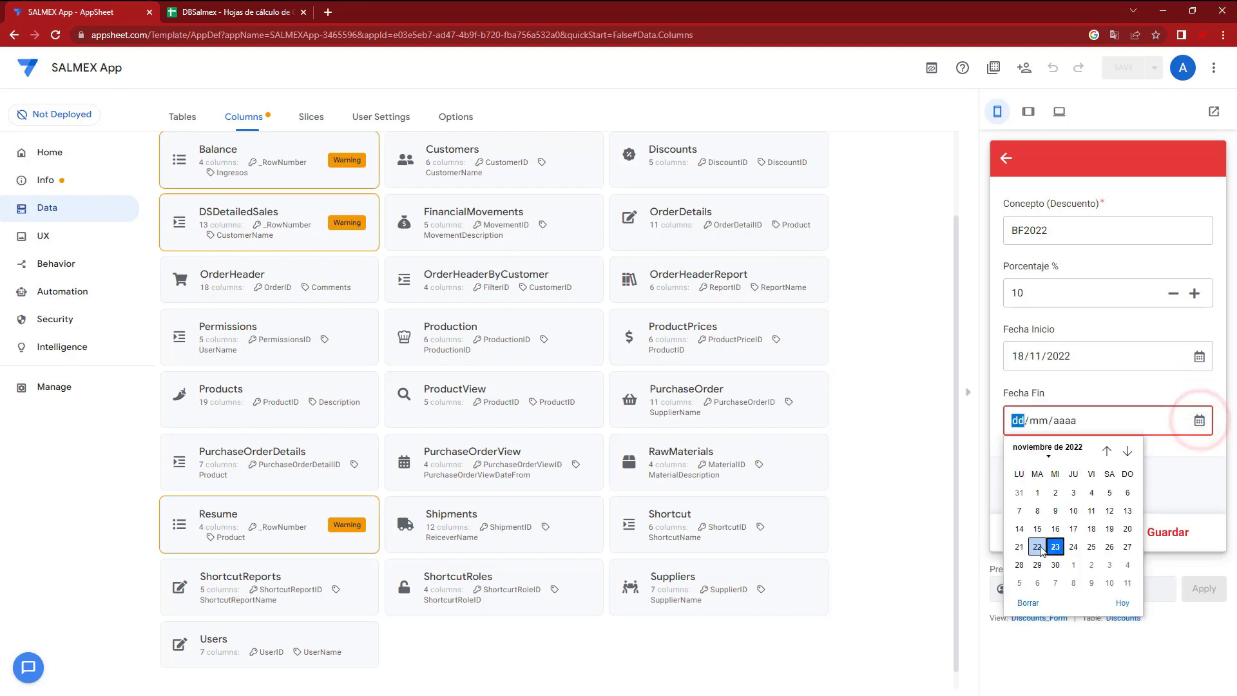
click(1019, 547)
click(1166, 533)
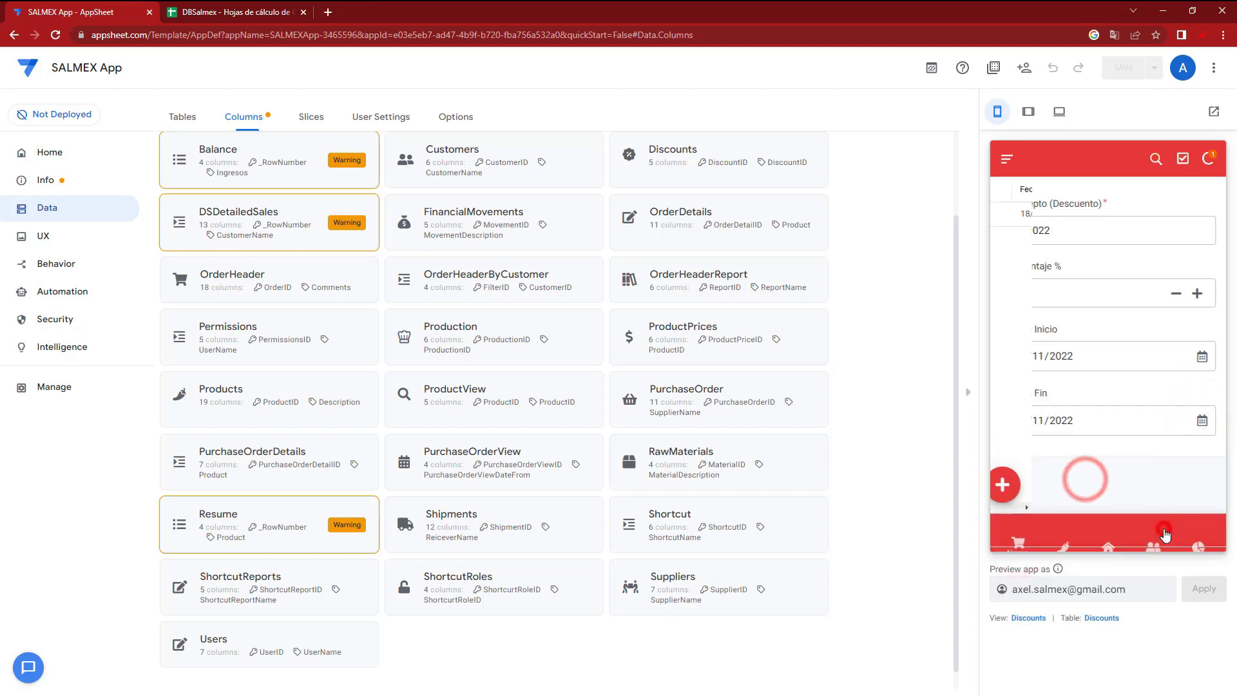
mouse_move(1084, 506)
mouse_down()
mouse_move(1135, 509)
mouse_move(1065, 507)
mouse_up()
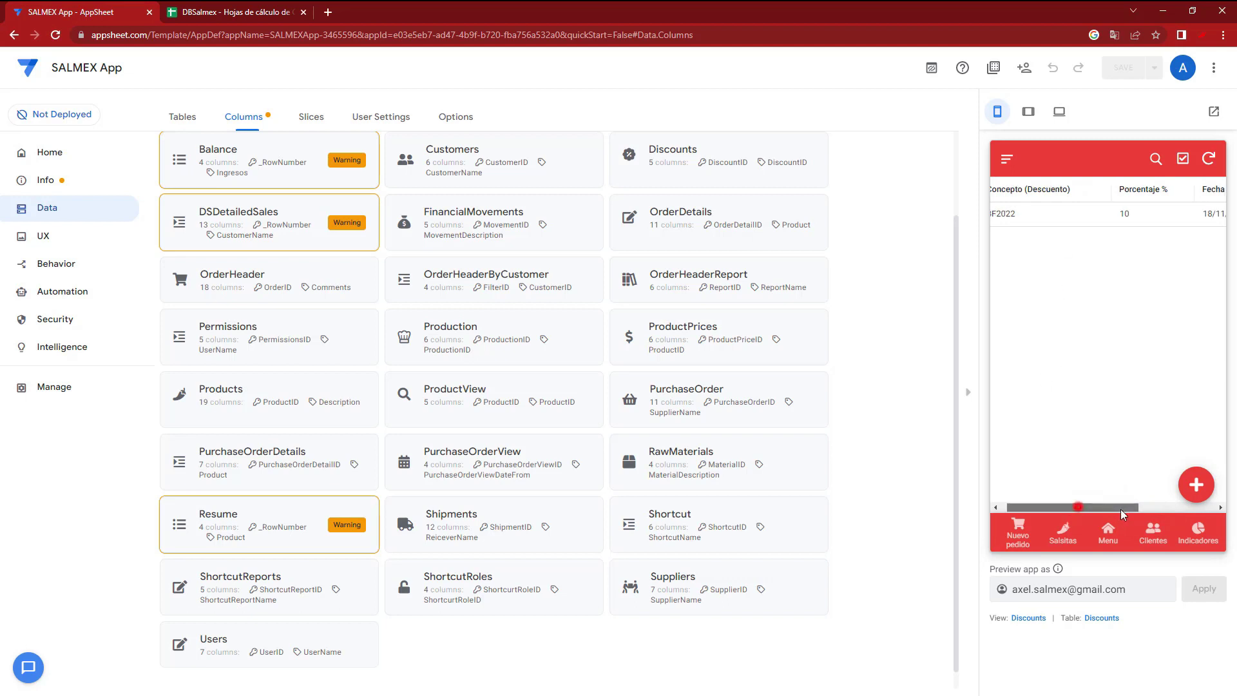
Add an ANIV2022 discount of 5% valid from 01/11/2022 to 30/11/2022
click(1197, 487)
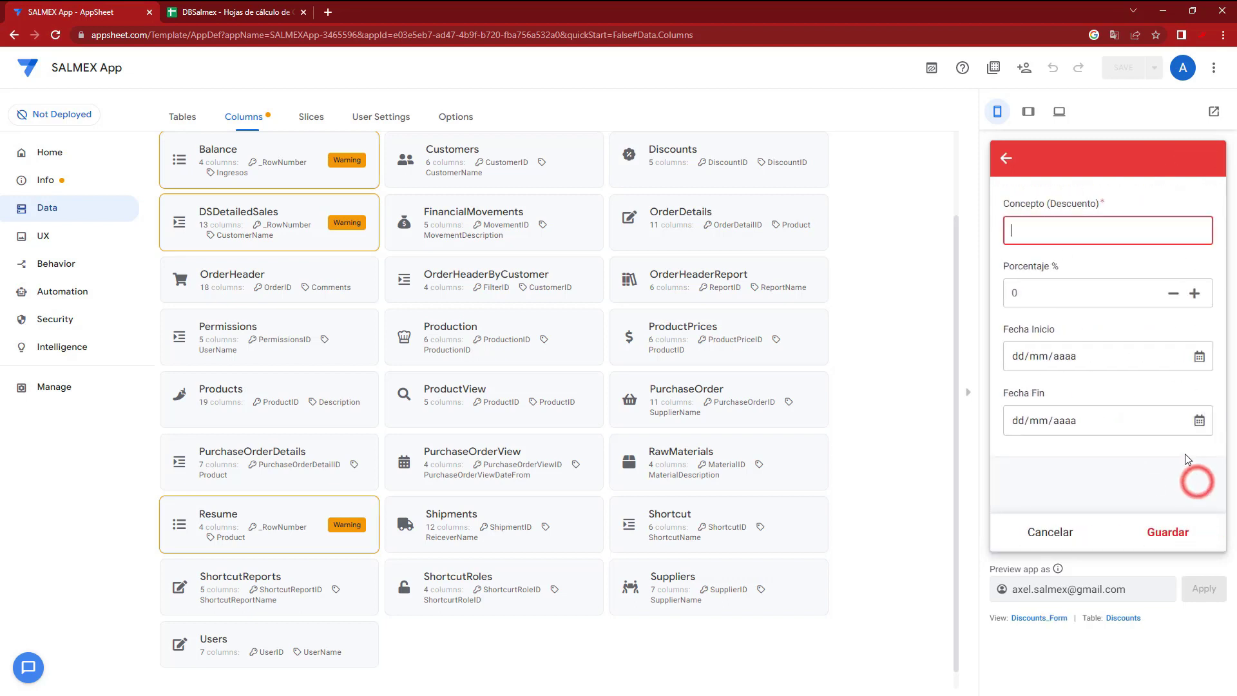
click(1065, 231)
text(ANIV2022)
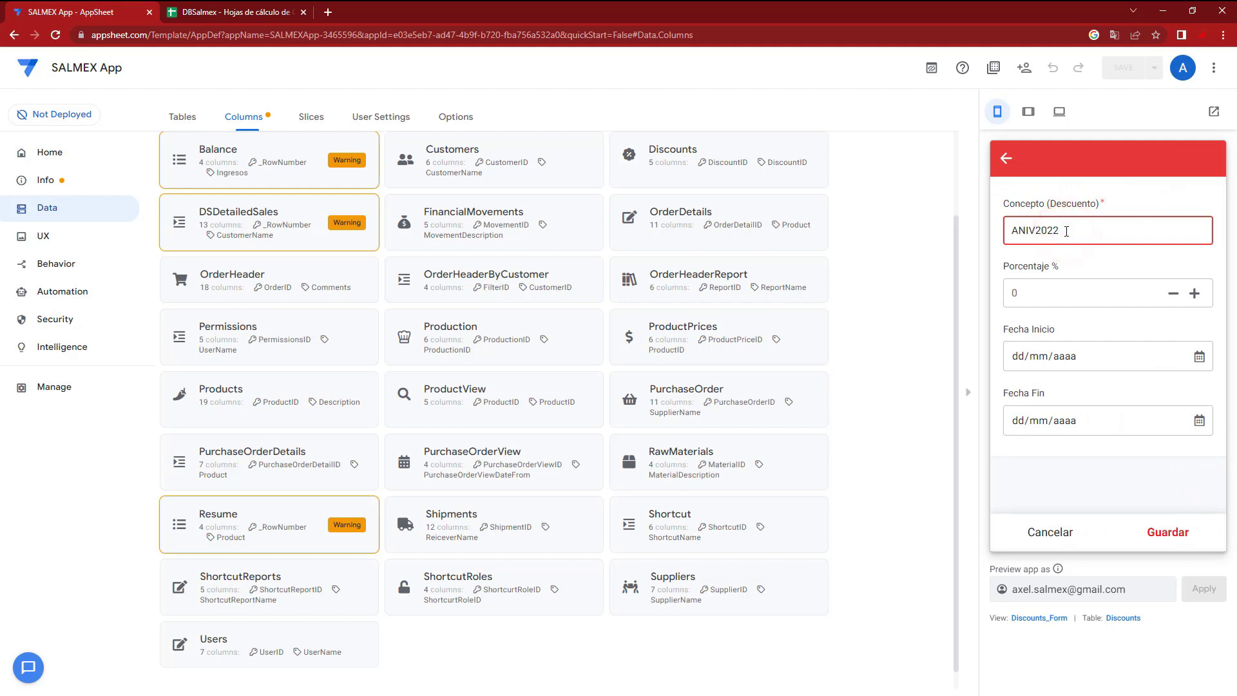
click(1031, 293)
text(5)
click(1198, 359)
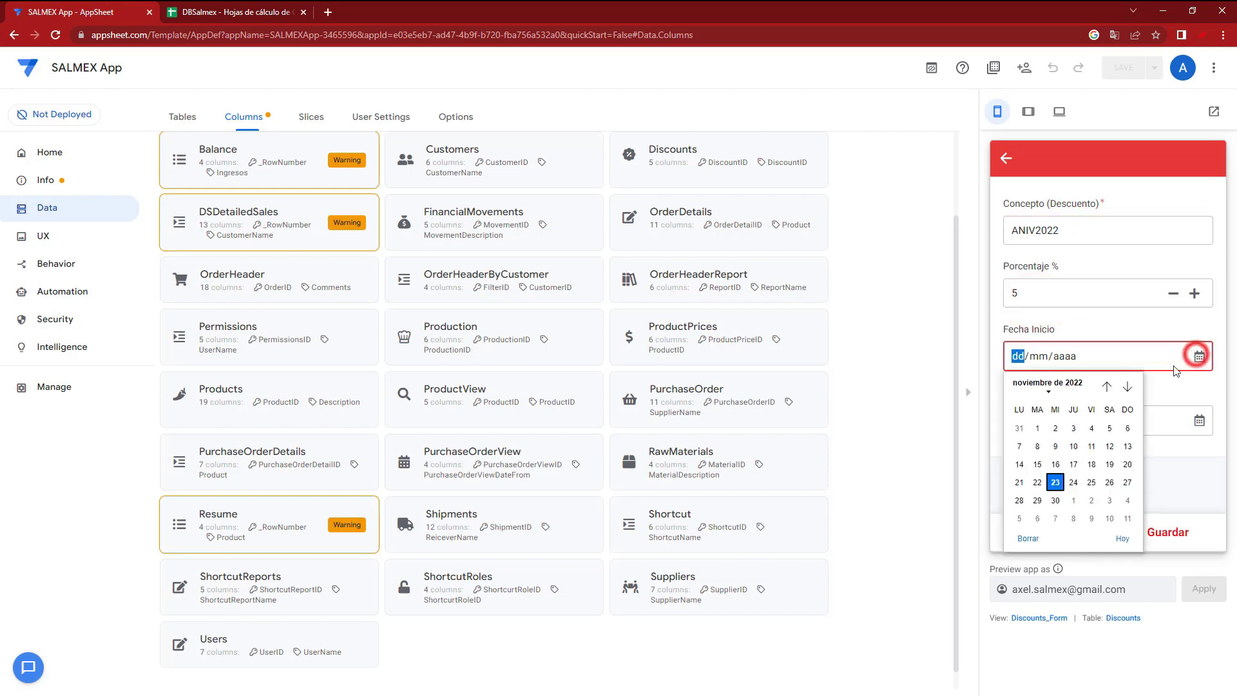
click(1042, 431)
click(1198, 420)
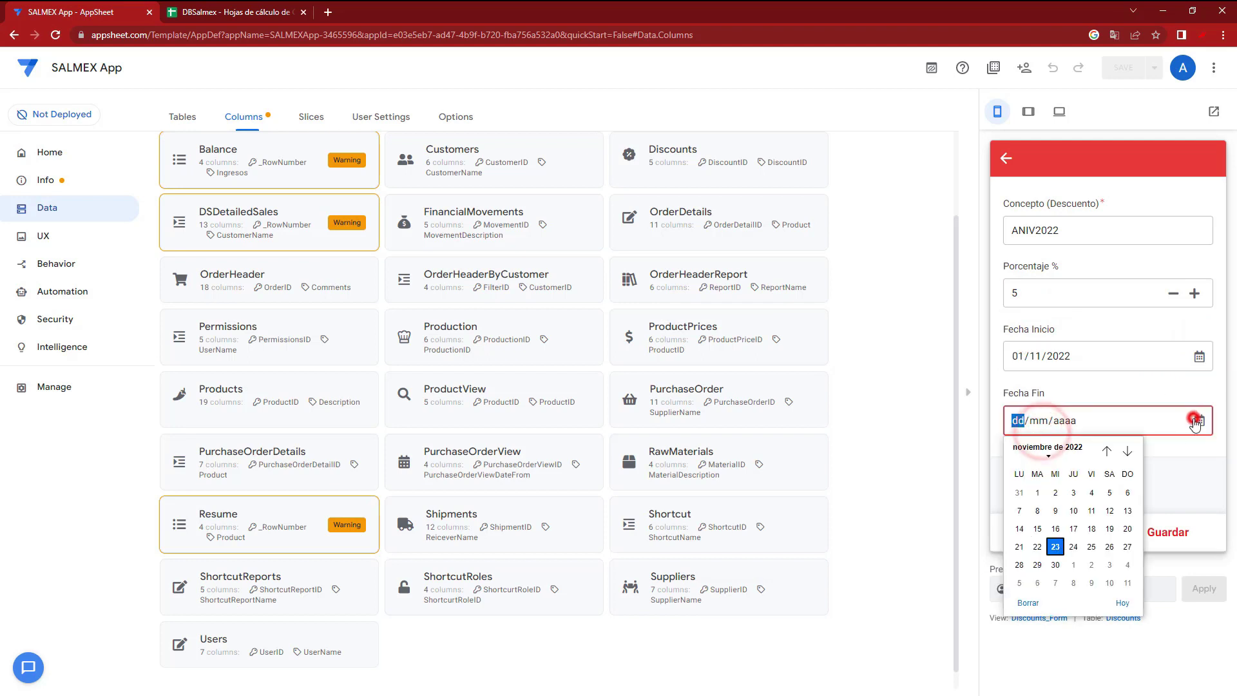
click(1056, 567)
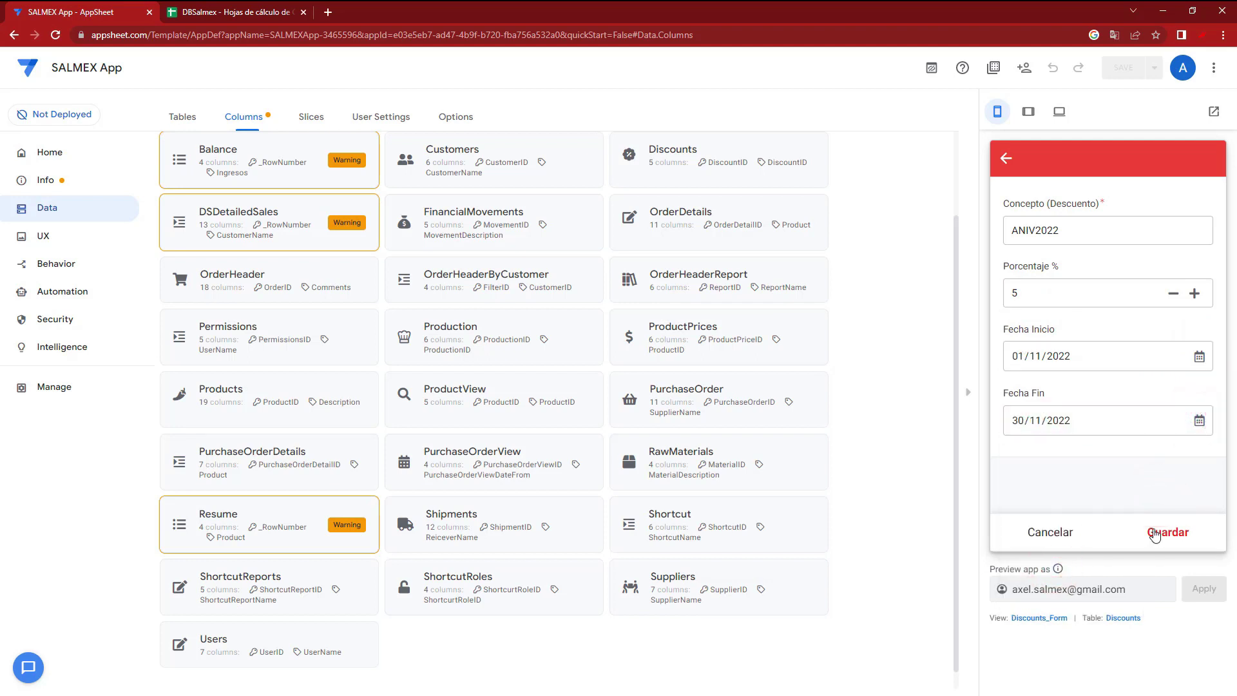
click(1155, 535)
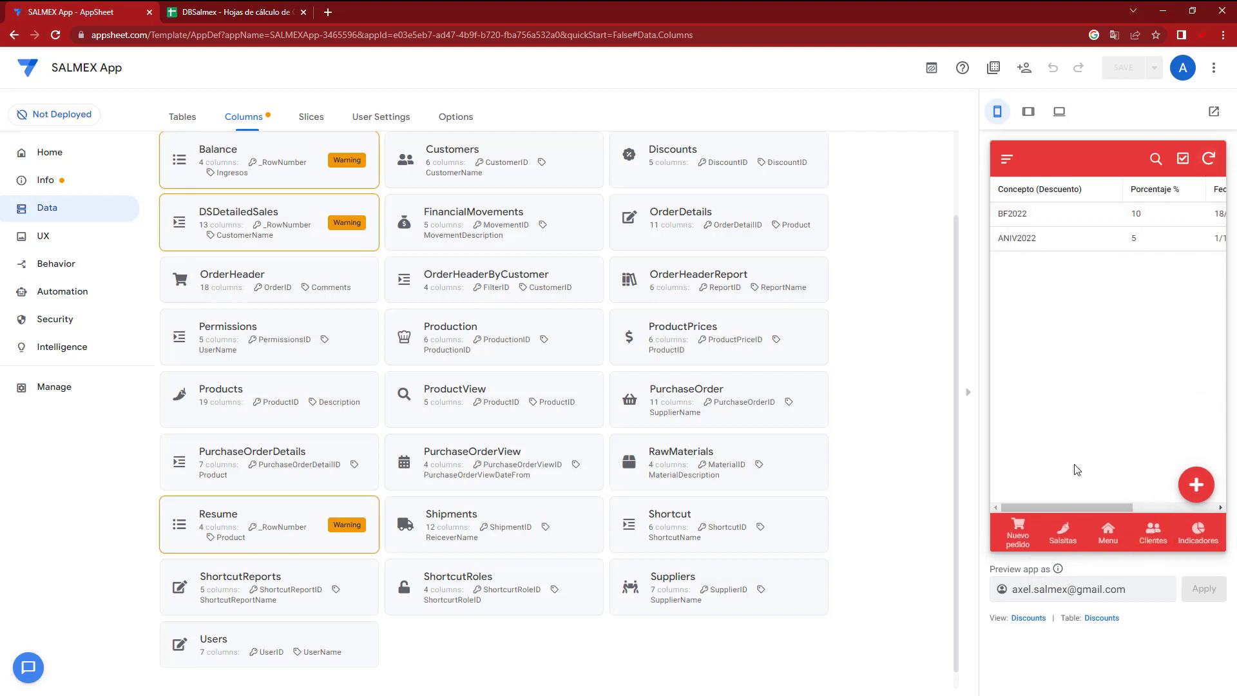
Show the new order form in the preview and the OrderHeader table's column list
mouse_move(1081, 507)
mouse_down()
mouse_move(1147, 507)
mouse_move(1083, 507)
mouse_up()
click(1025, 535)
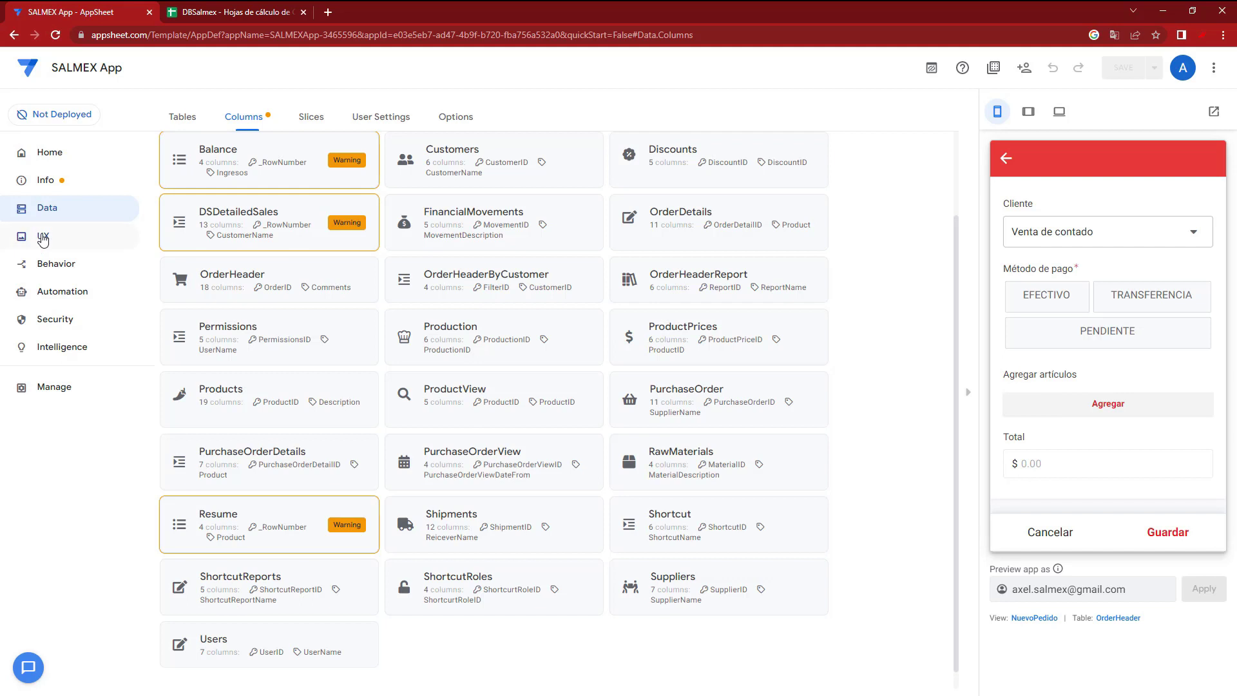
click(61, 238)
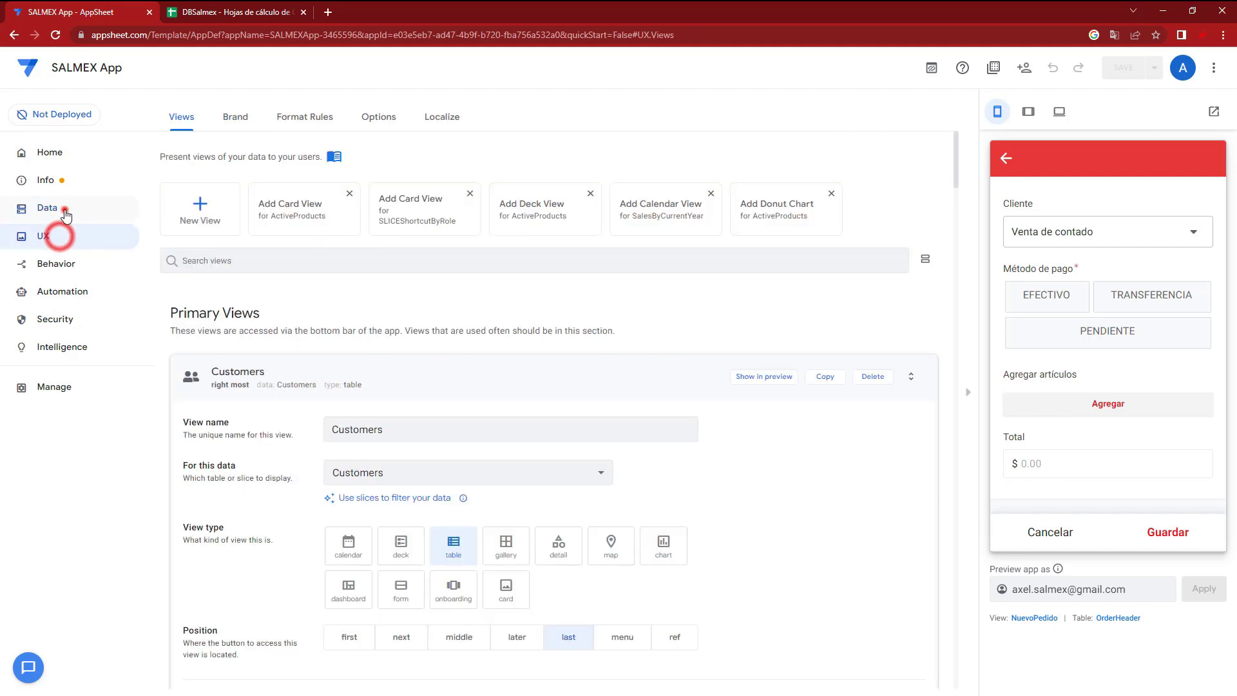
click(60, 208)
click(293, 386)
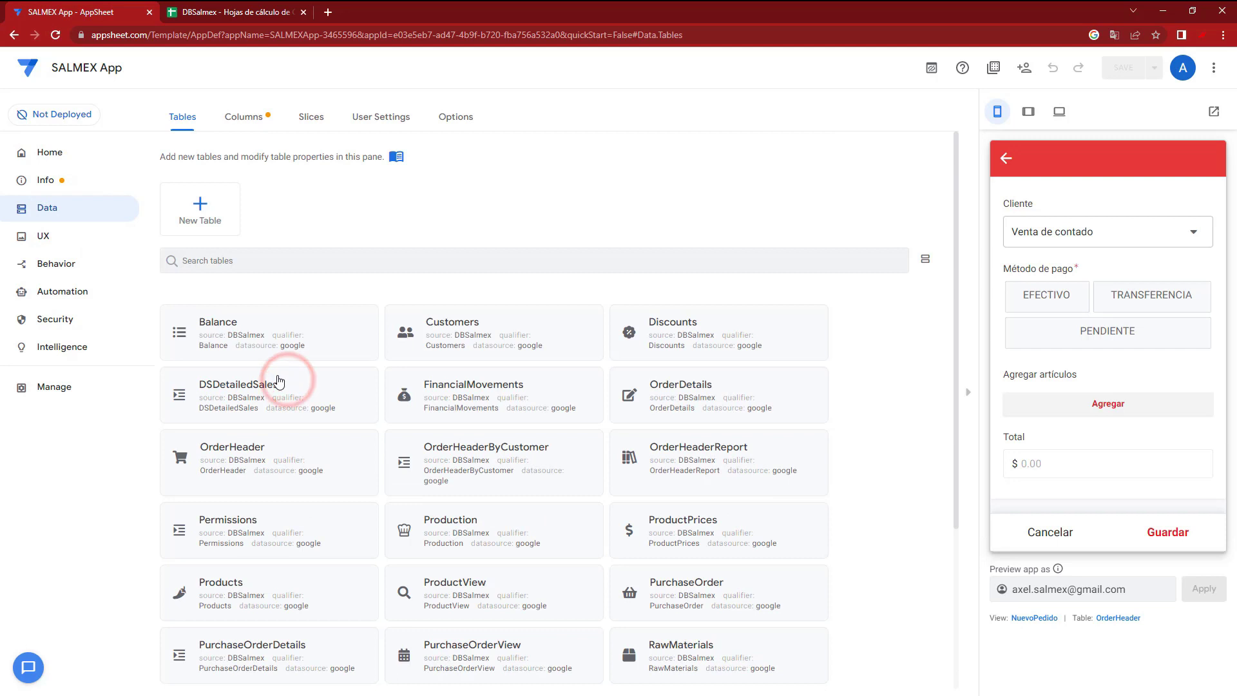
scroll(272, 417, down, 1)
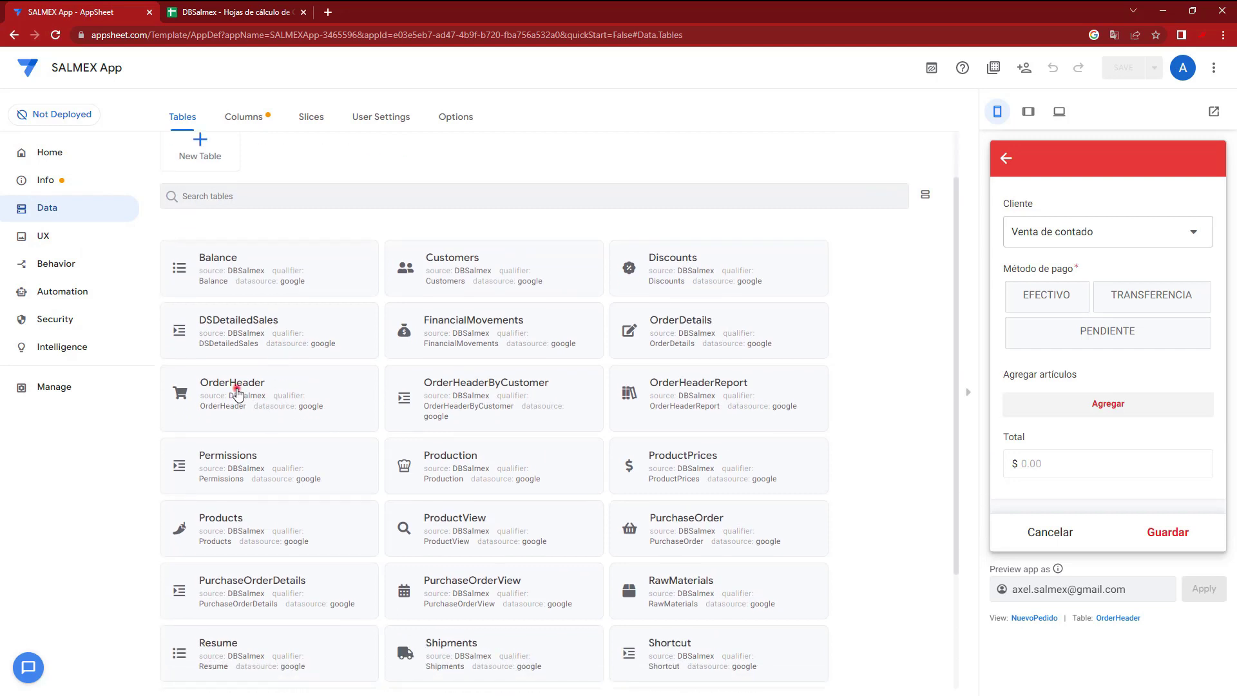
click(689, 163)
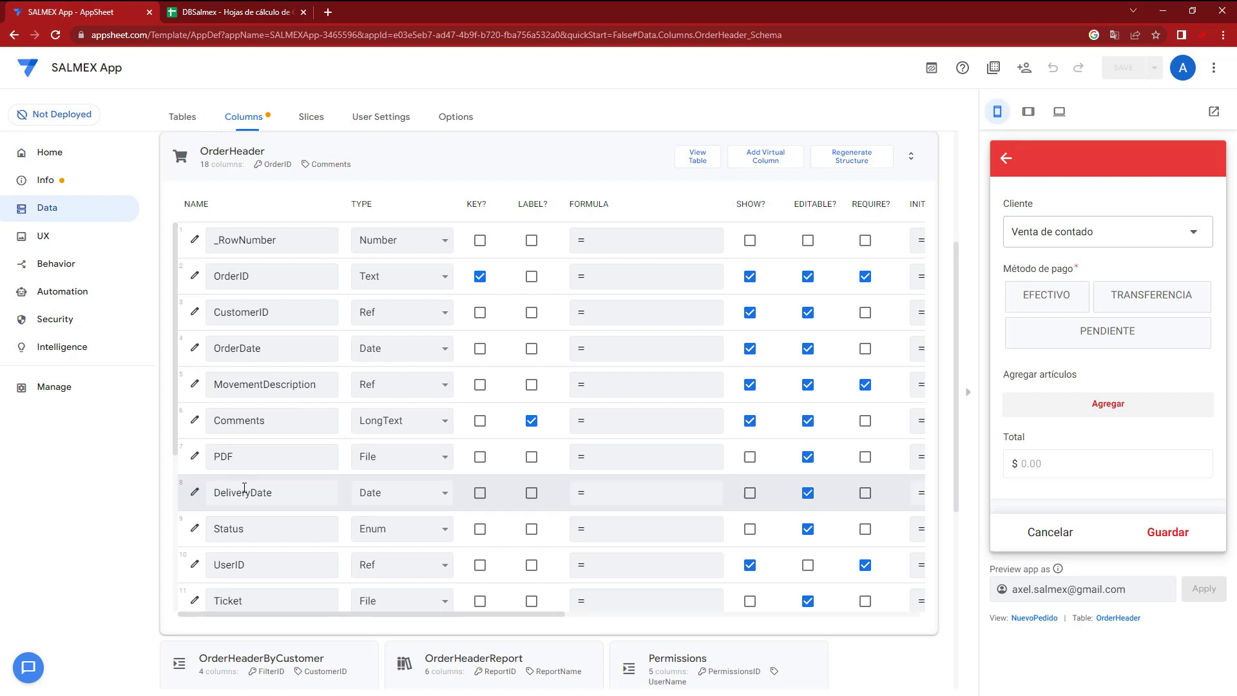
scroll(258, 509, down, 1)
scroll(312, 533, down, 1)
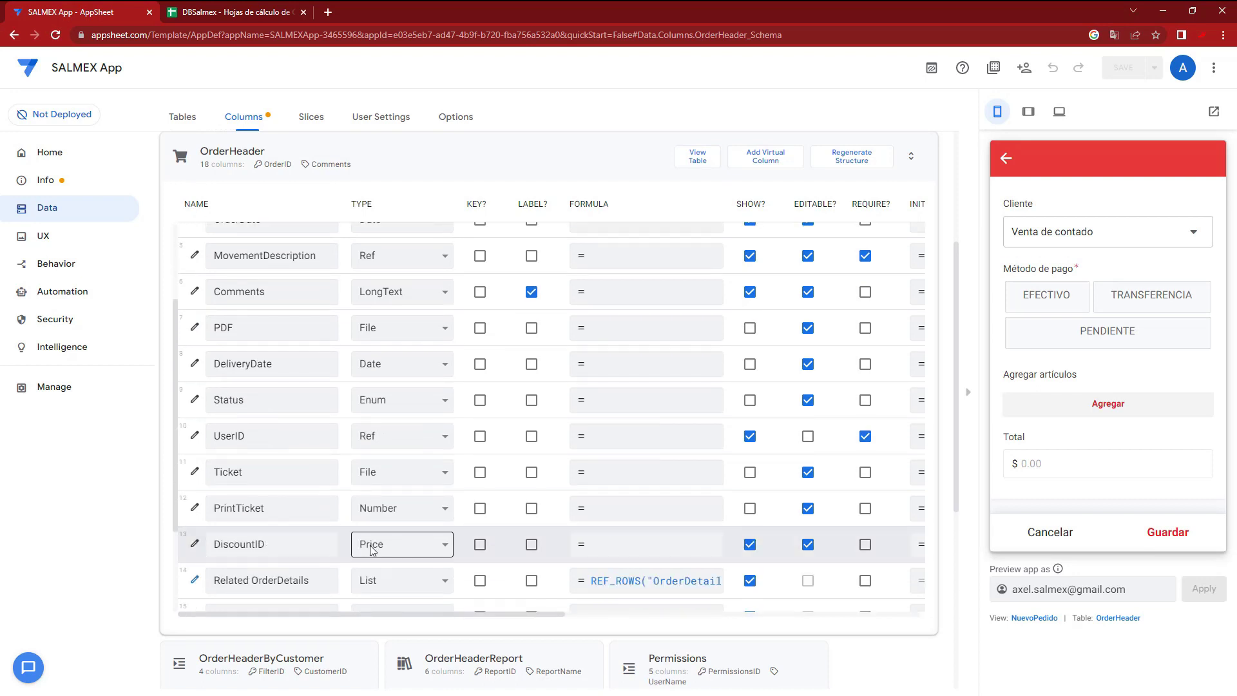
Make OrderHeader's DiscountID a Ref column referencing the Discounts table, and save
click(398, 552)
key(Down)
key(Down)
key(Return)
click(640, 381)
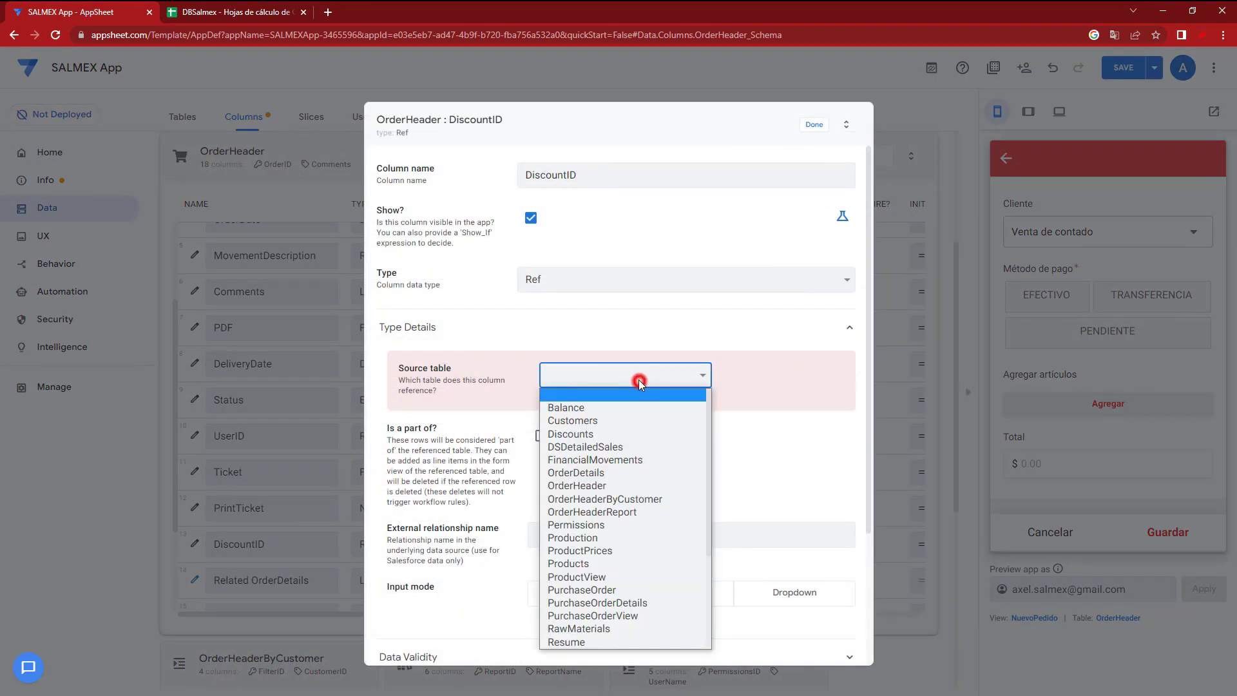
key(Down)
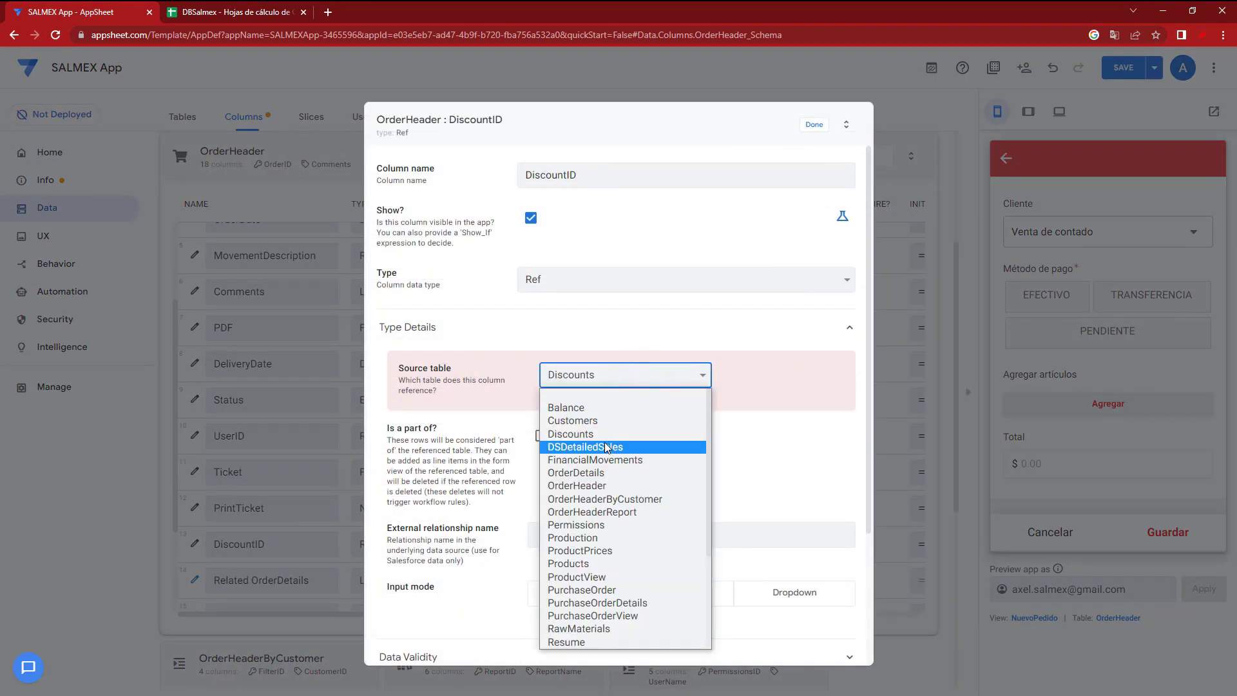
click(597, 434)
click(815, 127)
click(1124, 68)
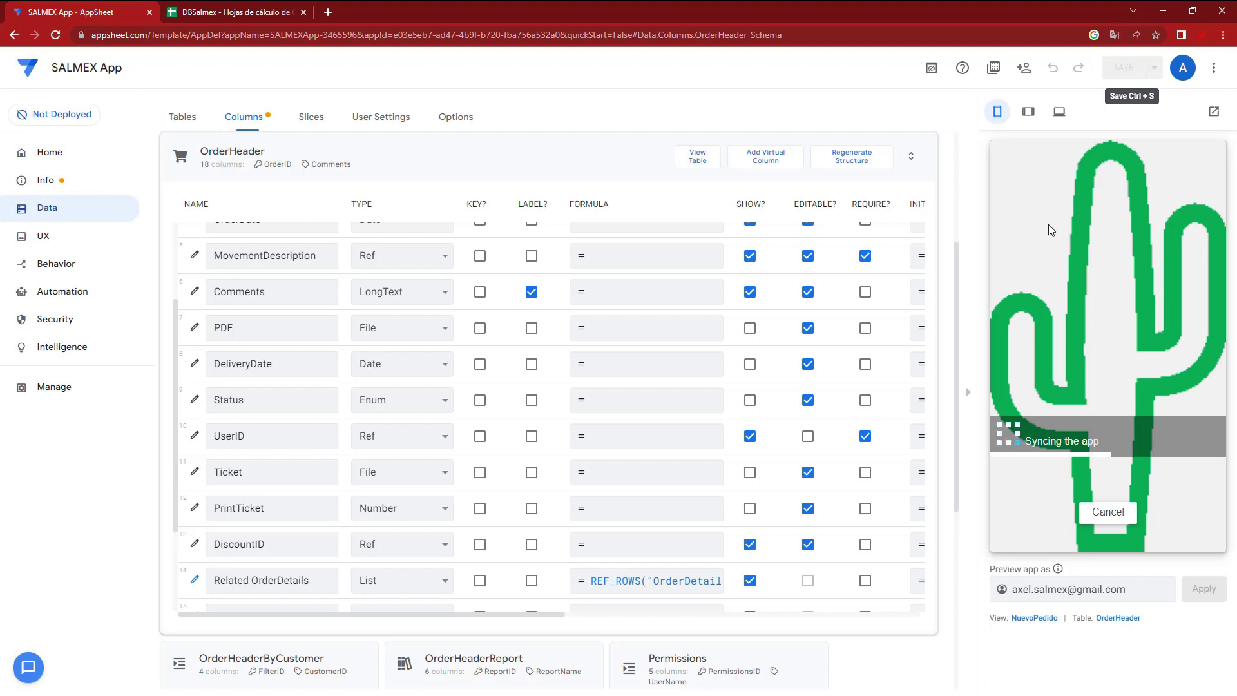
drag(511, 613, 729, 615)
Give OrderHeader's DiscountID column the display name Descuentos and save the app
click(735, 516)
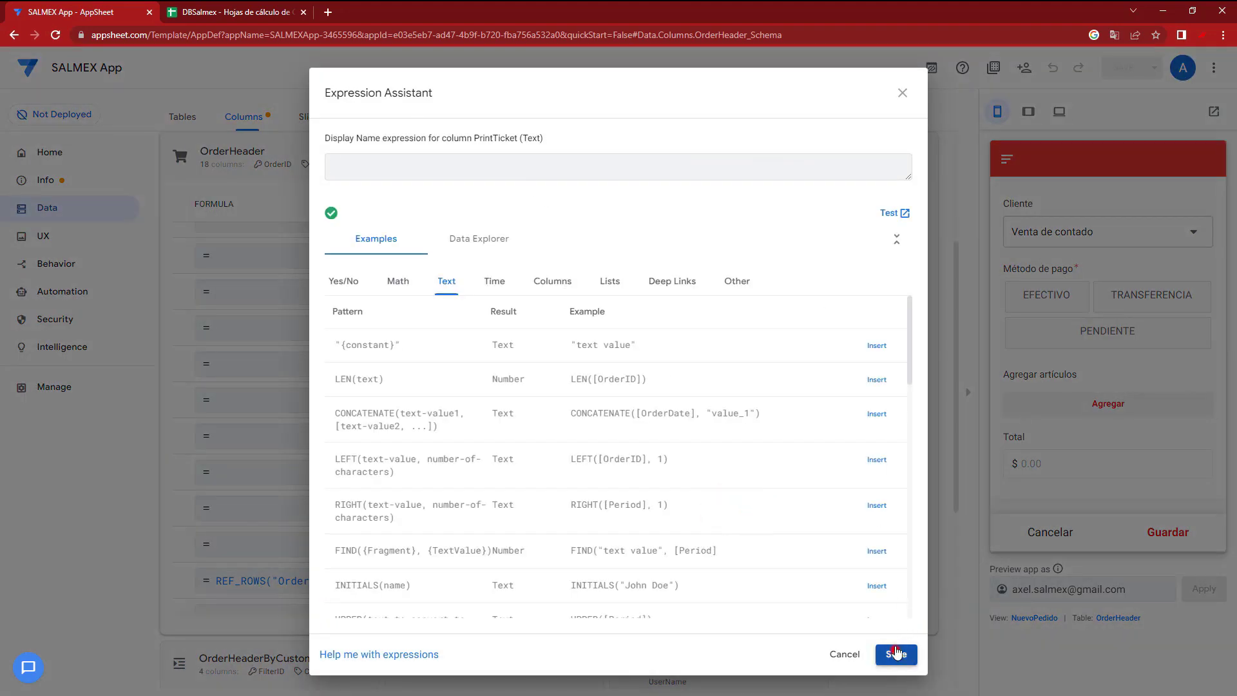
click(896, 653)
click(745, 551)
text(Descuentos)
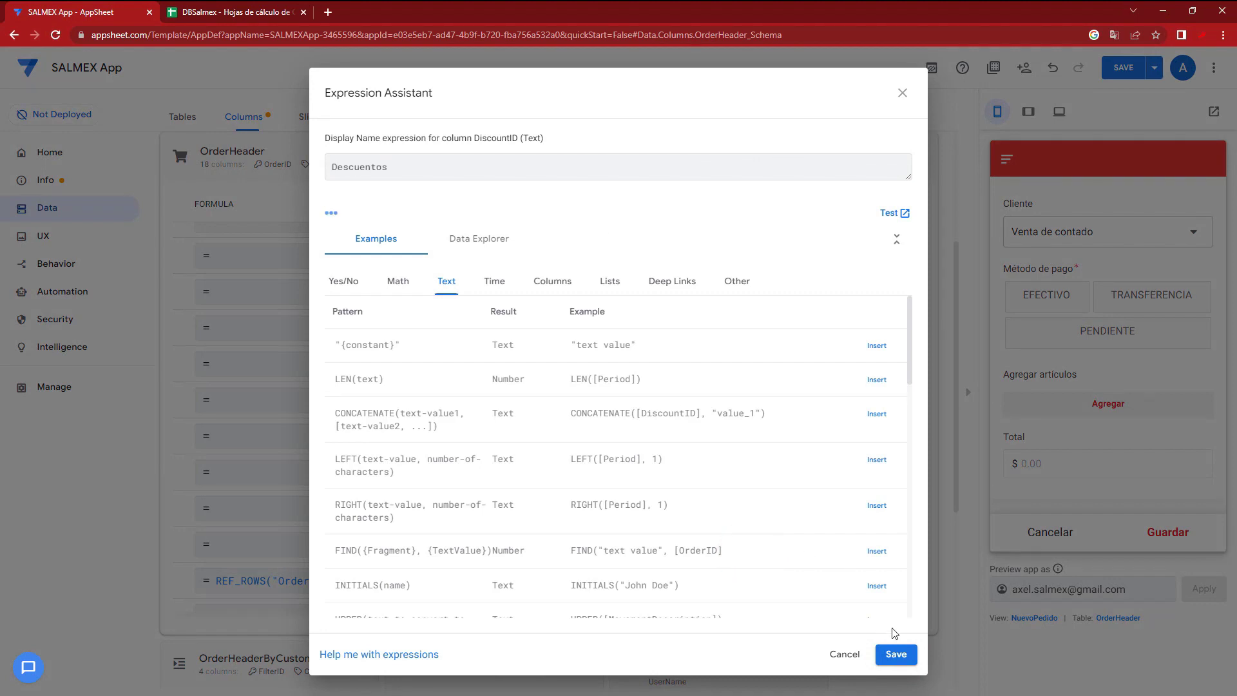
click(896, 654)
click(1124, 68)
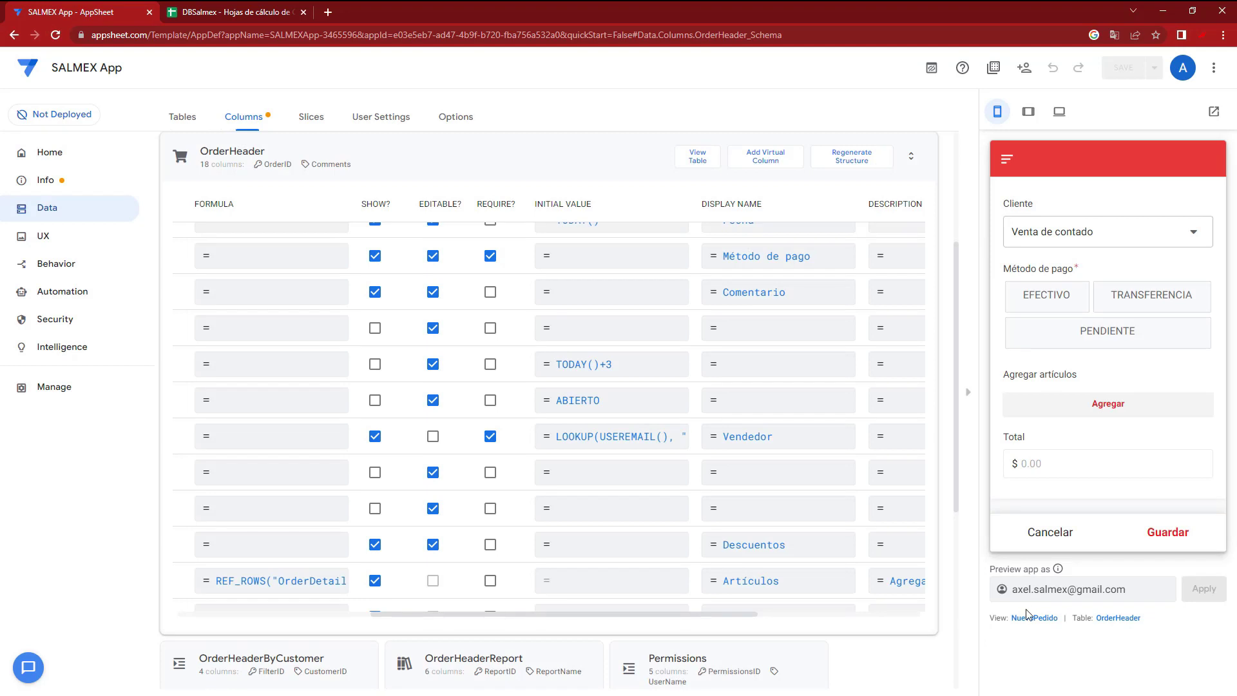
Add DiscountID to the Nuevo pedido form's column order above TotalNetVirtual and save the app
click(1031, 619)
click(1031, 618)
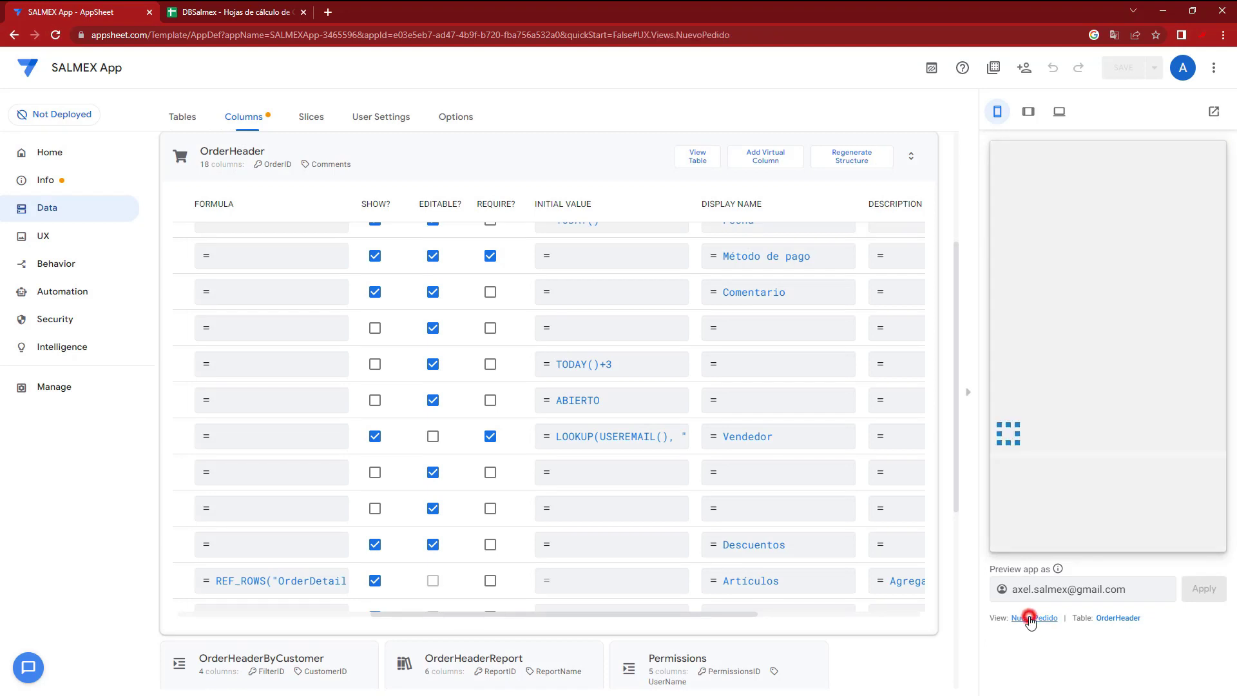
scroll(416, 401, down, 4)
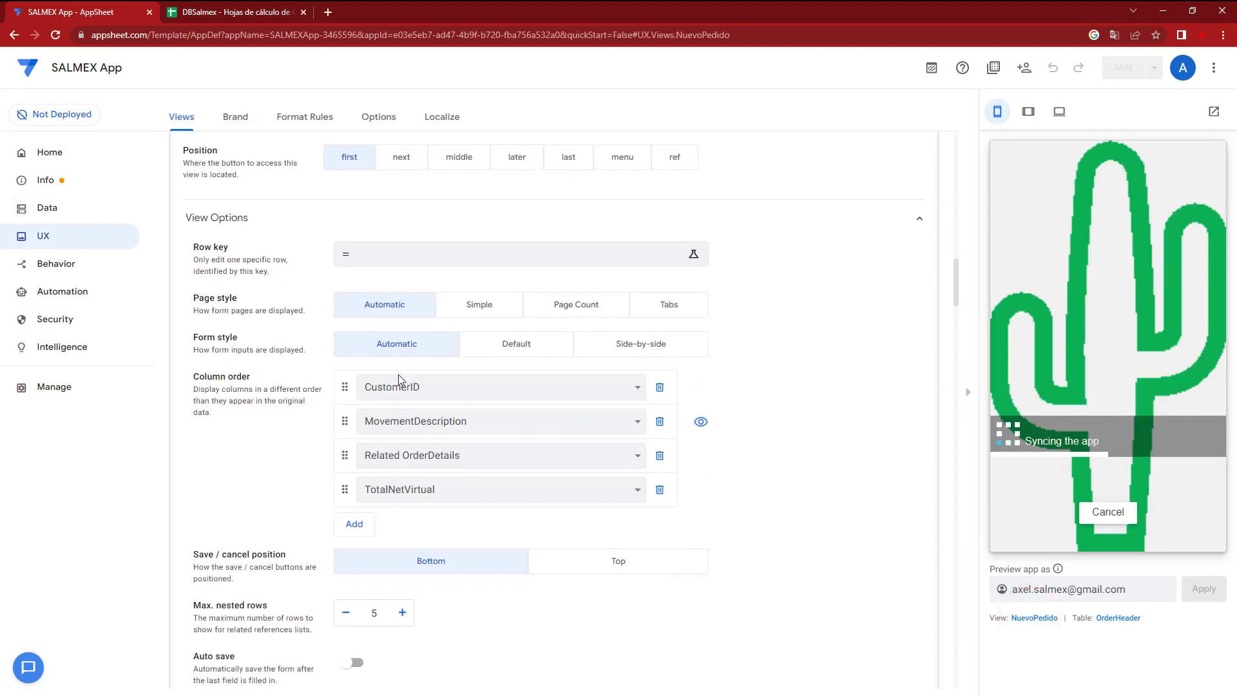
click(357, 527)
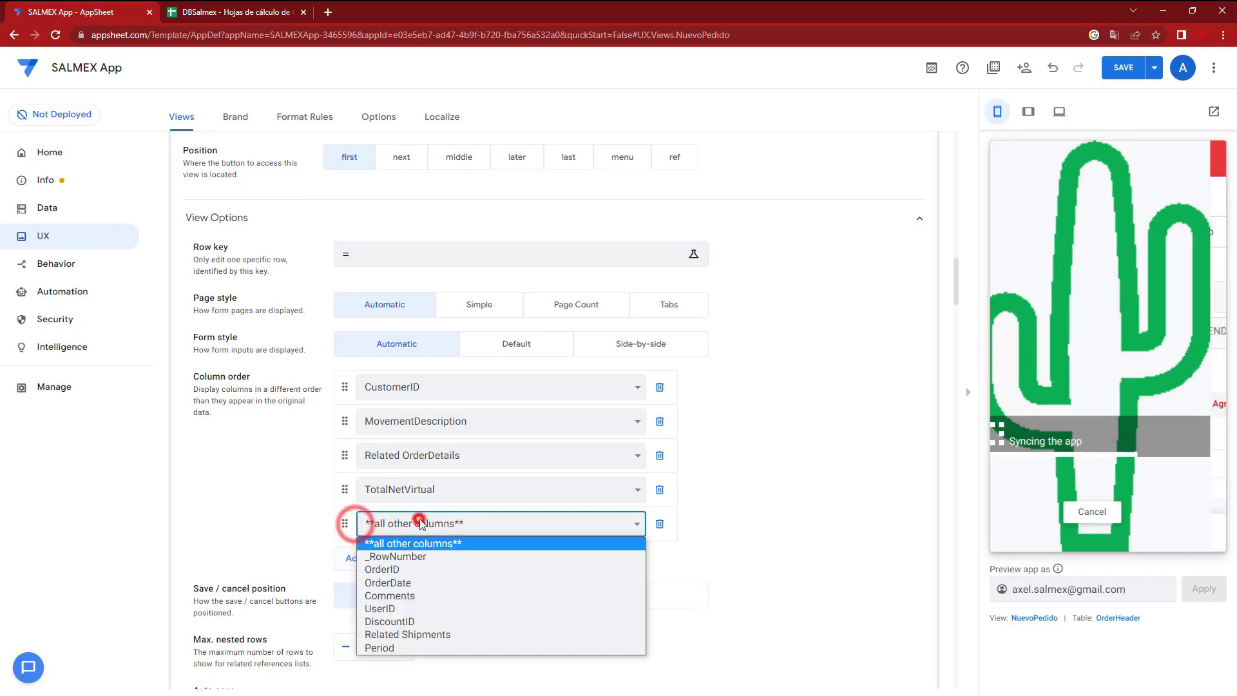
click(386, 621)
drag(345, 523, 367, 476)
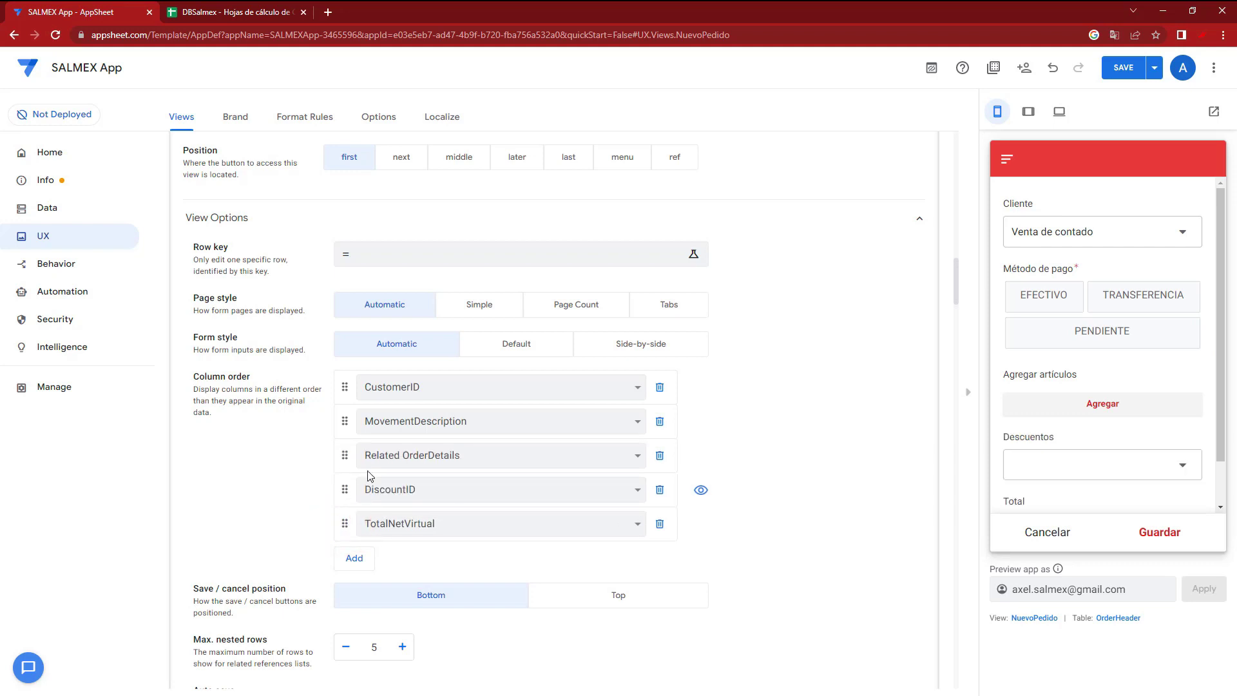
click(1124, 73)
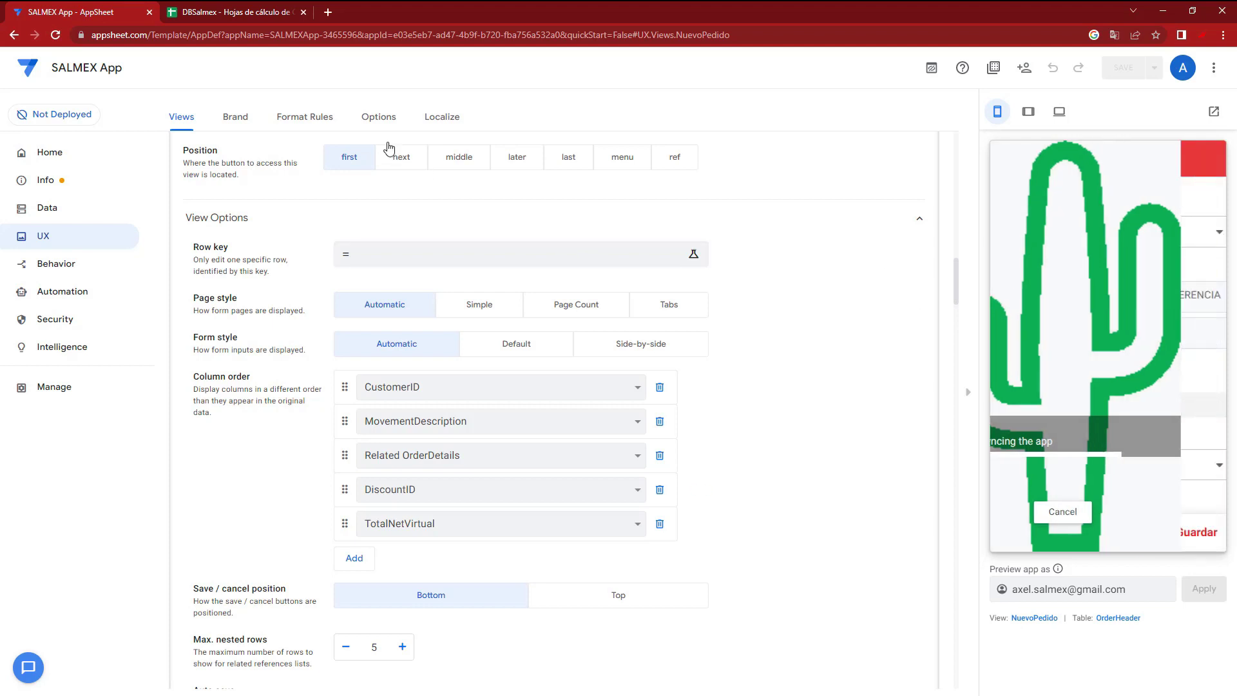
In the preview order form, switch the Descuentos choice back and forth between BF2022 and ANIV2022
click(1097, 461)
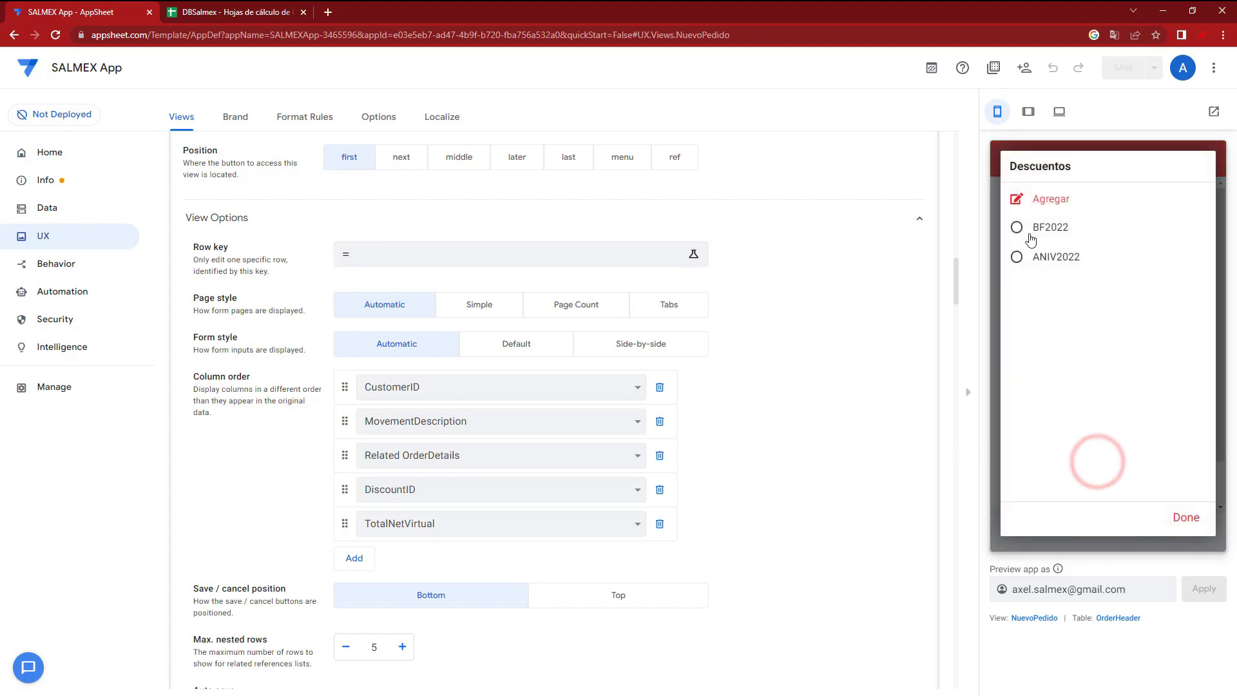
click(1029, 229)
click(1072, 477)
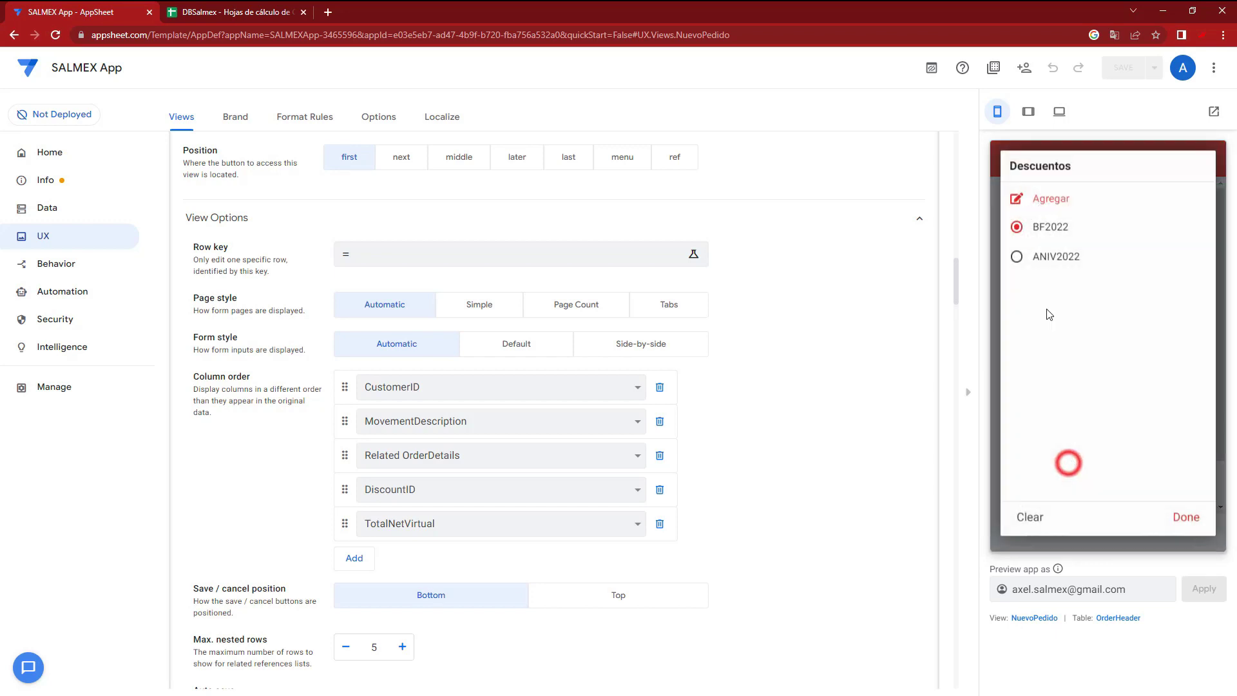
click(1039, 258)
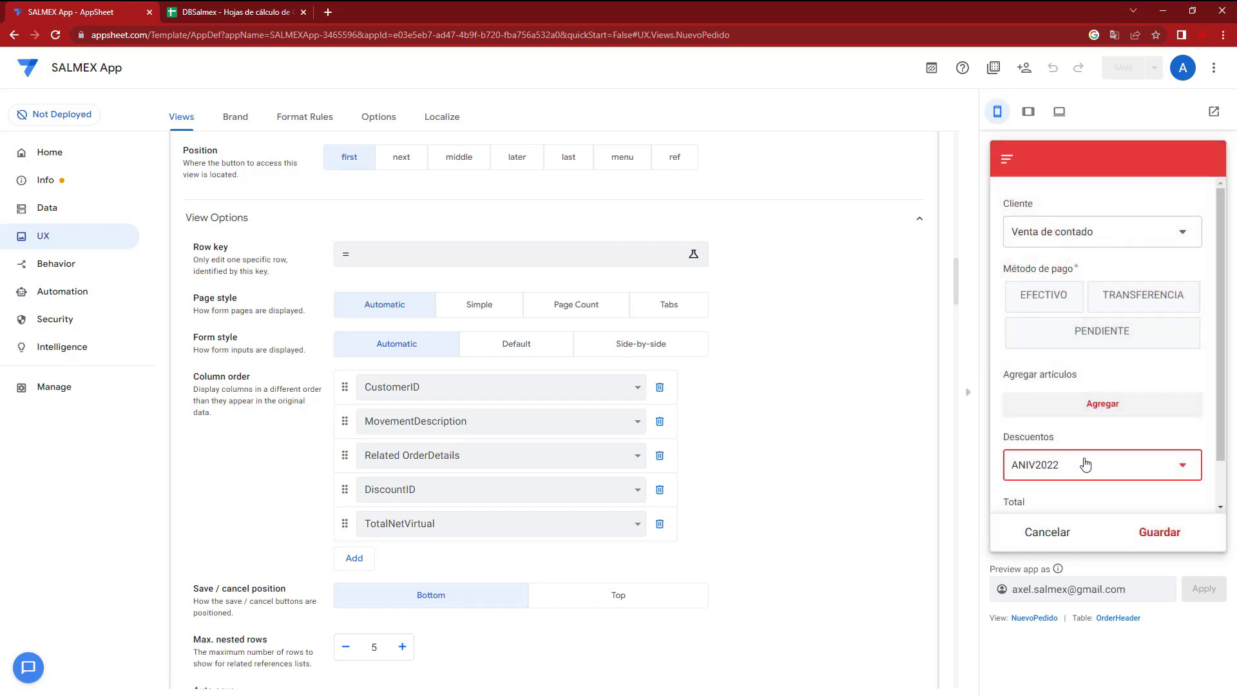
click(1086, 464)
click(1037, 232)
click(1072, 459)
click(1037, 258)
click(1056, 471)
click(1043, 231)
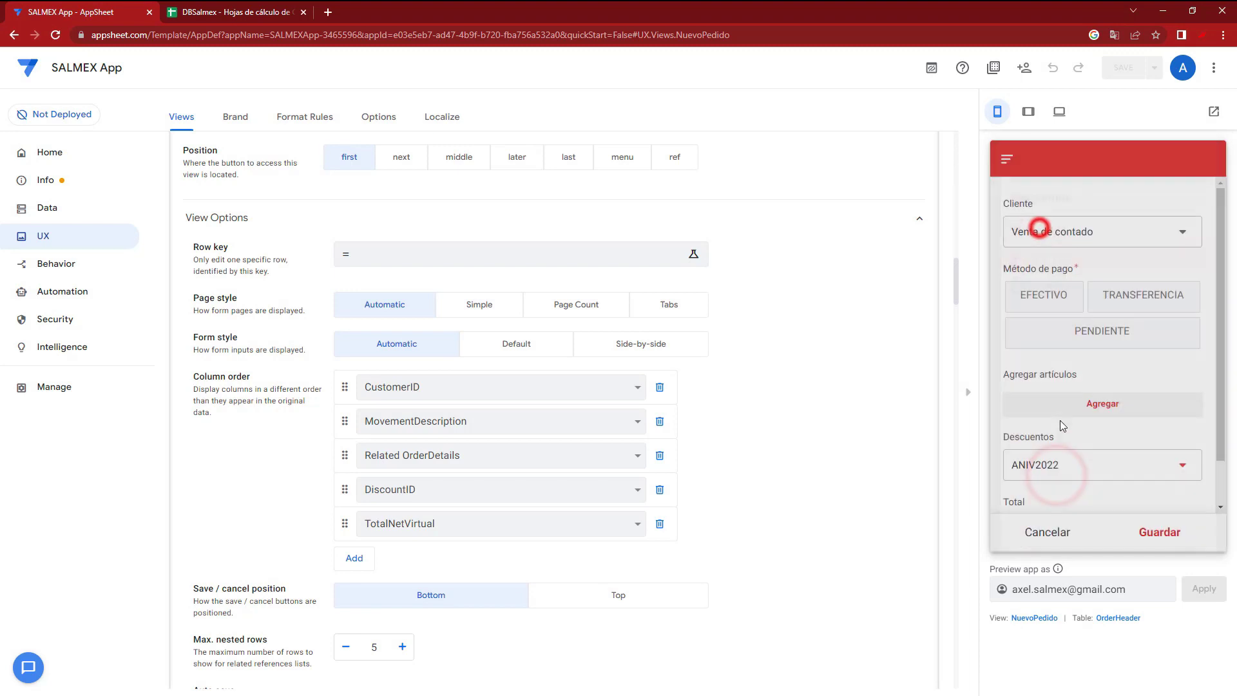
click(1057, 464)
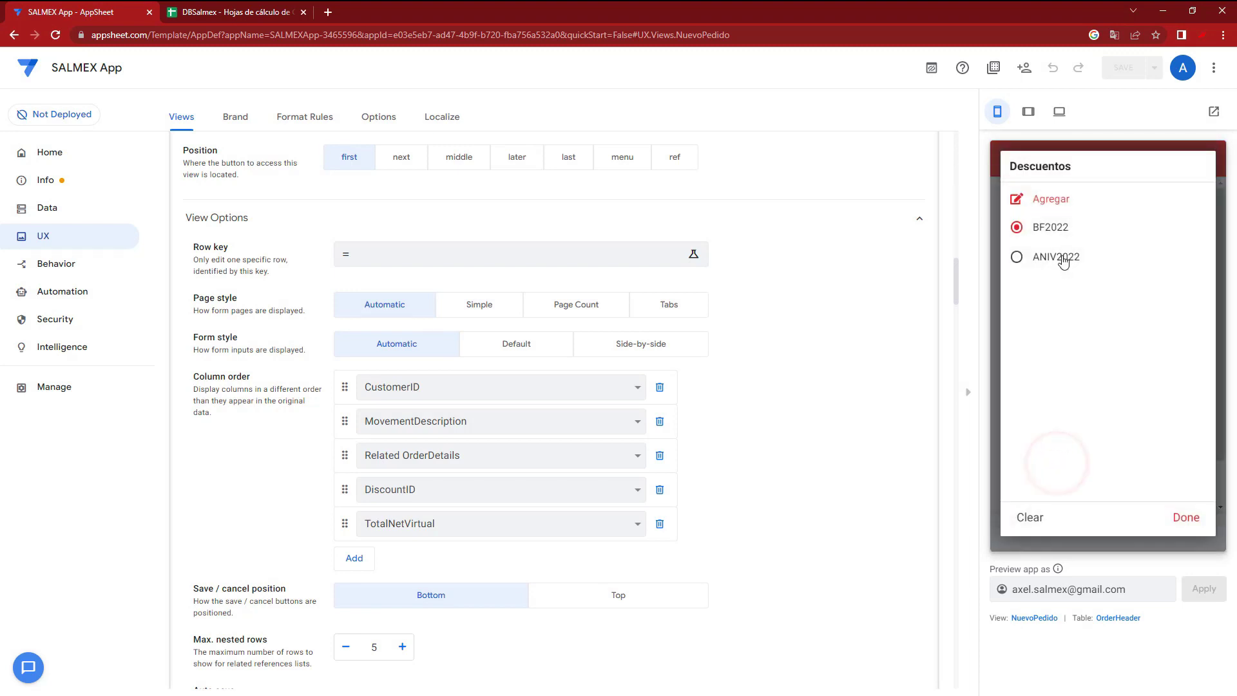
Confirm the discount choice, save the order form, and go to the Data tables list
click(1187, 517)
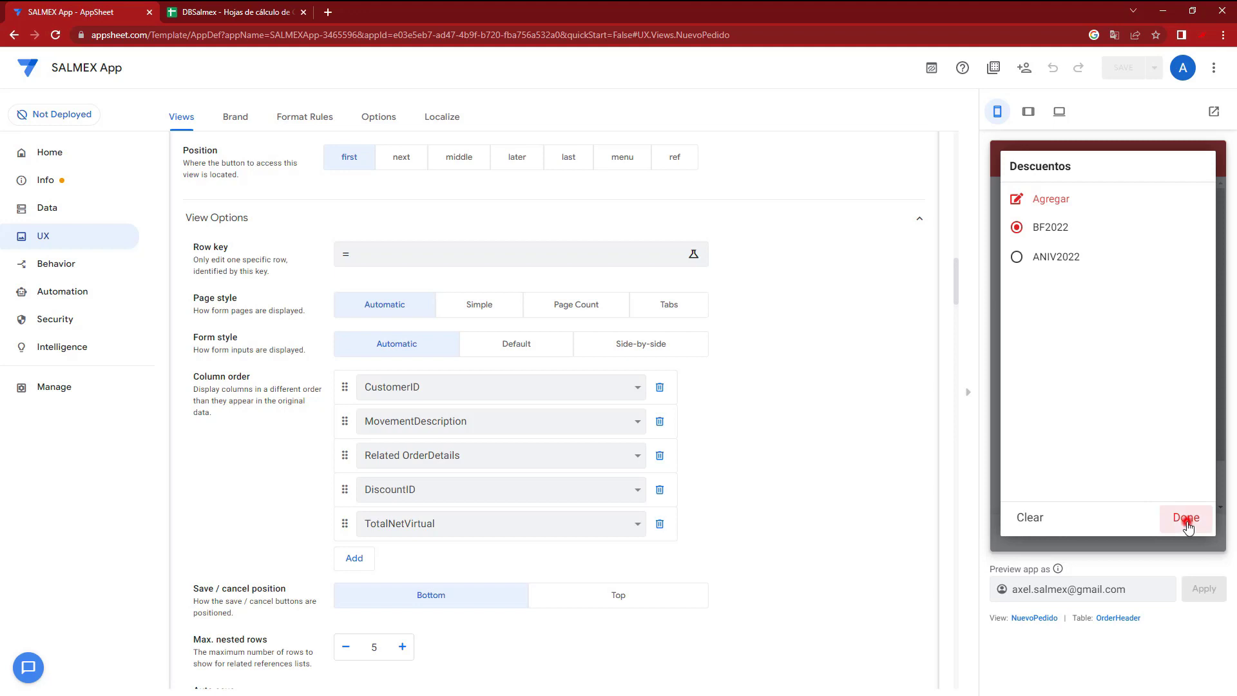
click(1189, 524)
click(1049, 533)
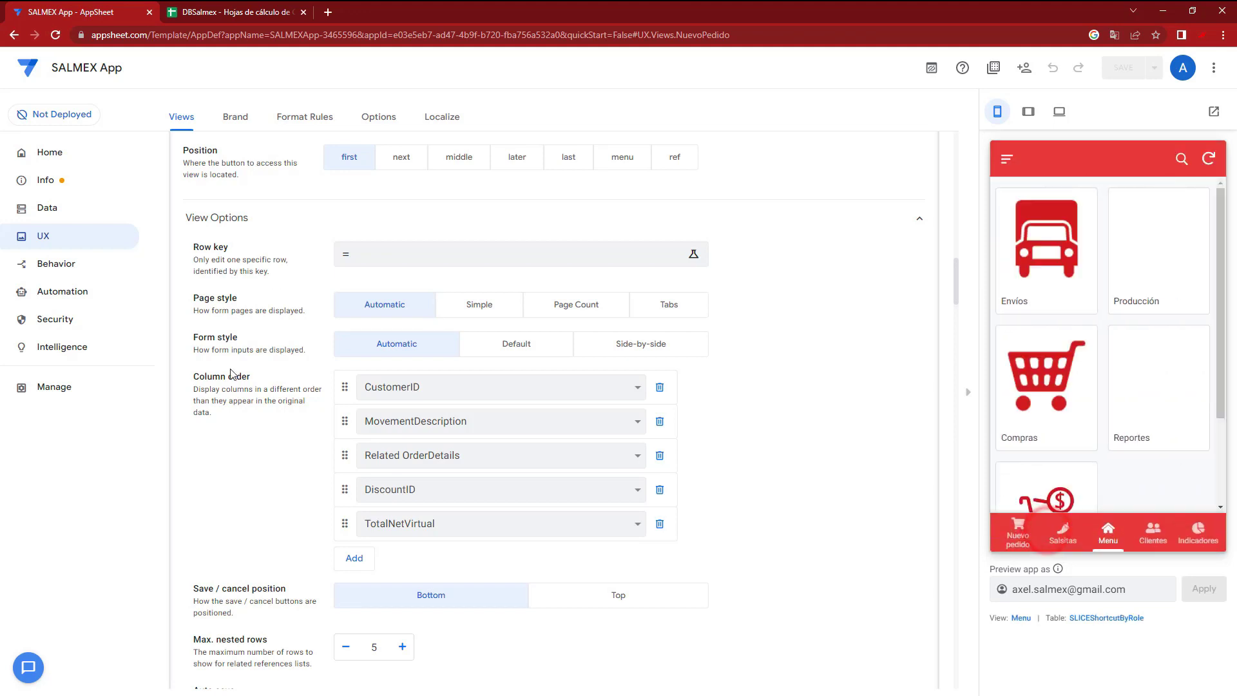
click(56, 206)
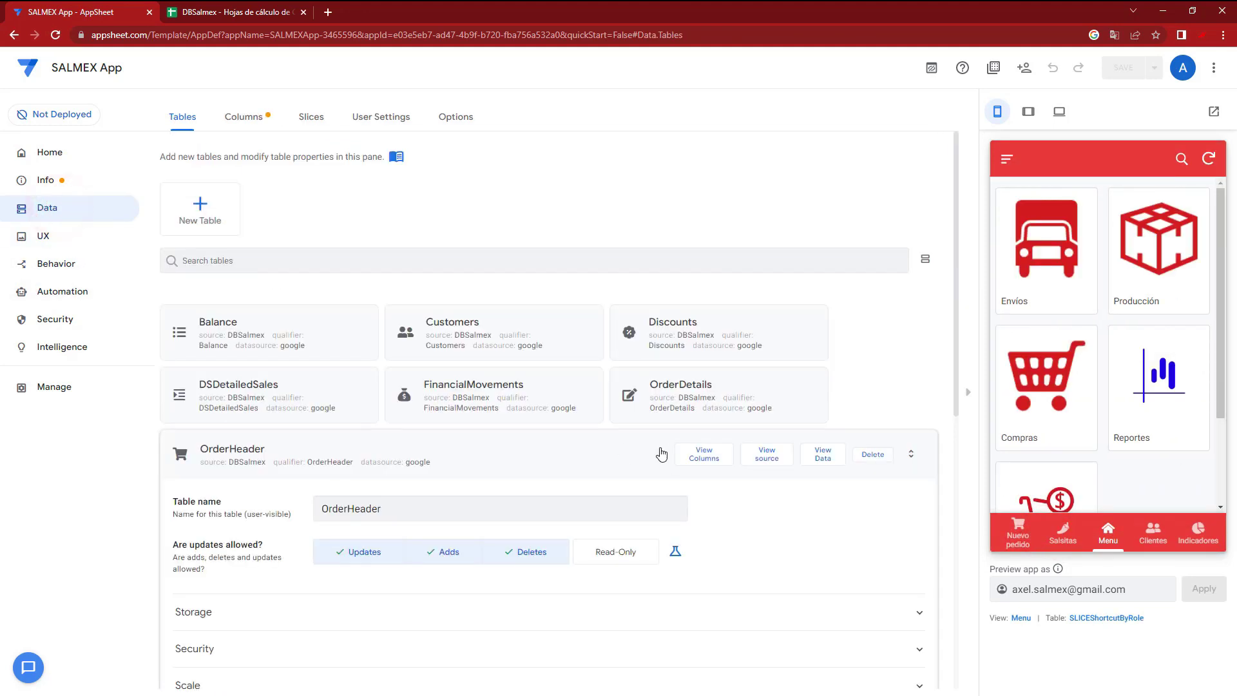
Change OrderHeader's DiscountID column type from Ref to EnumList and open its full column settings
scroll(586, 436, down, 2)
click(685, 322)
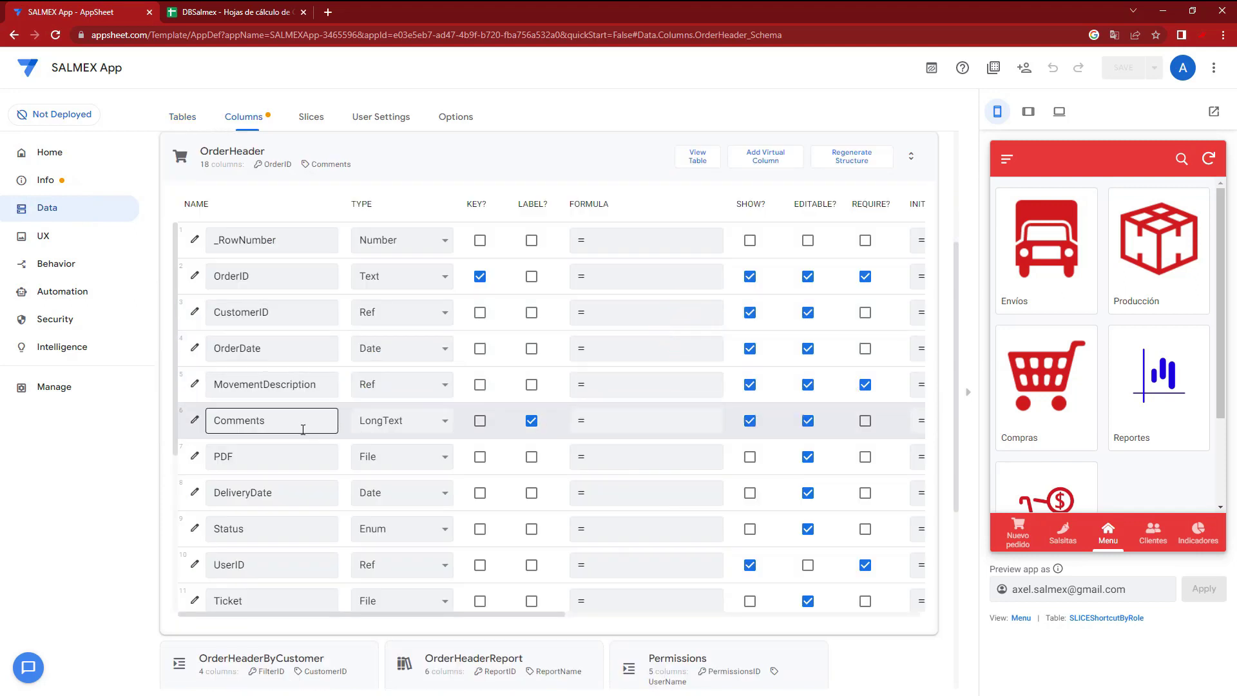
click(207, 500)
scroll(237, 485, down, 1)
scroll(236, 485, down, 2)
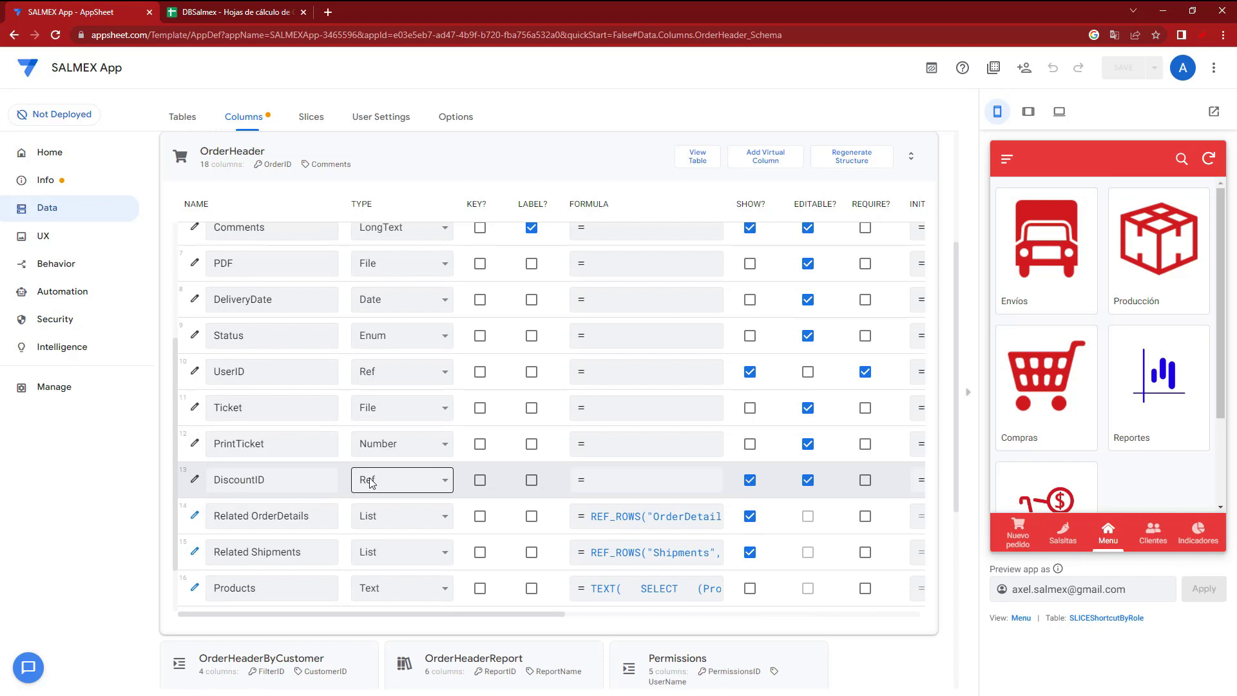
click(416, 480)
text(en)
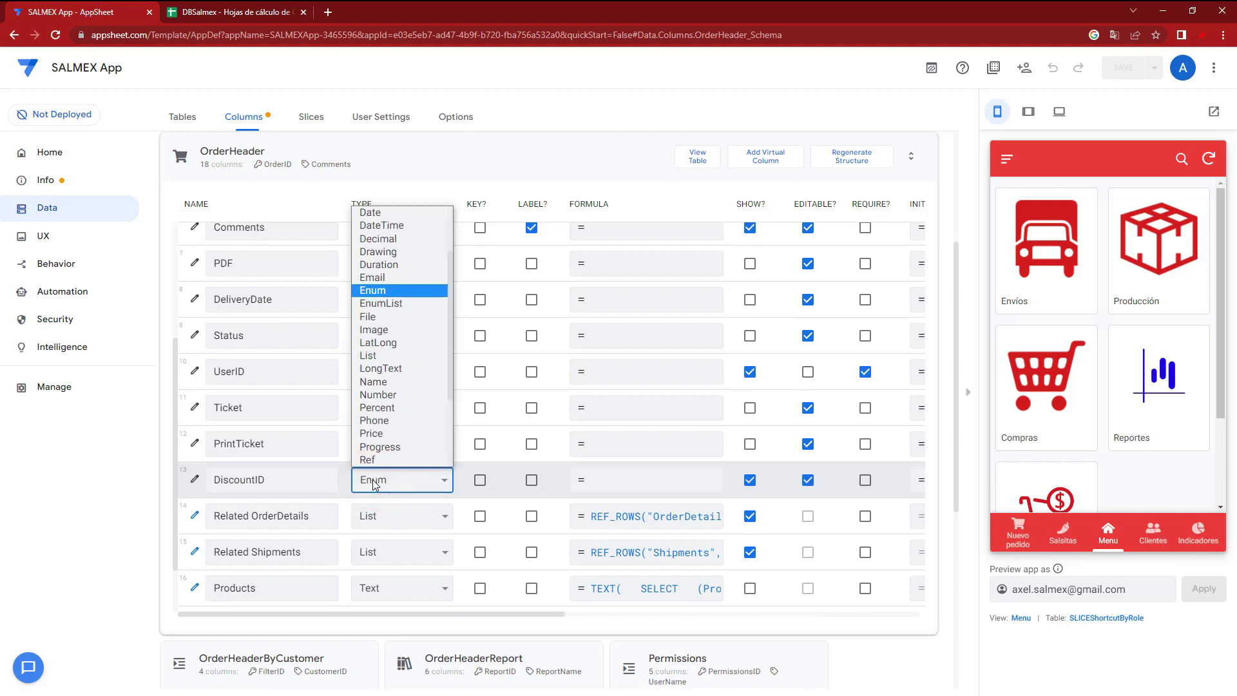
click(394, 298)
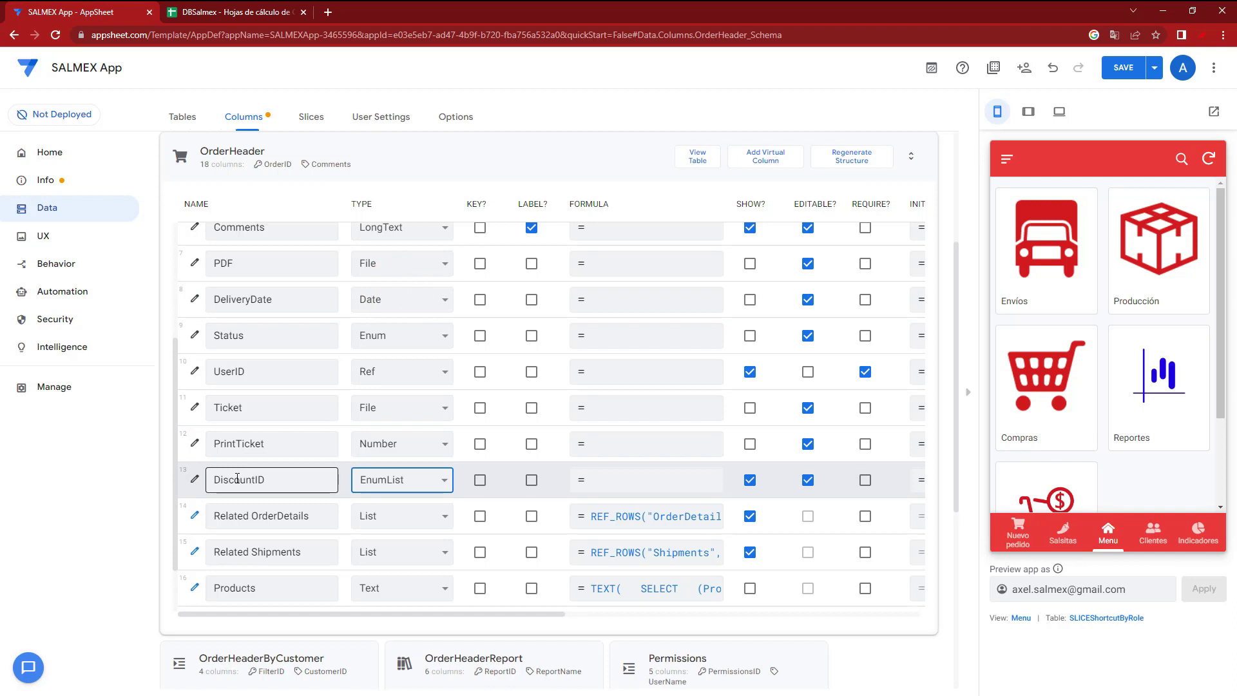
click(195, 481)
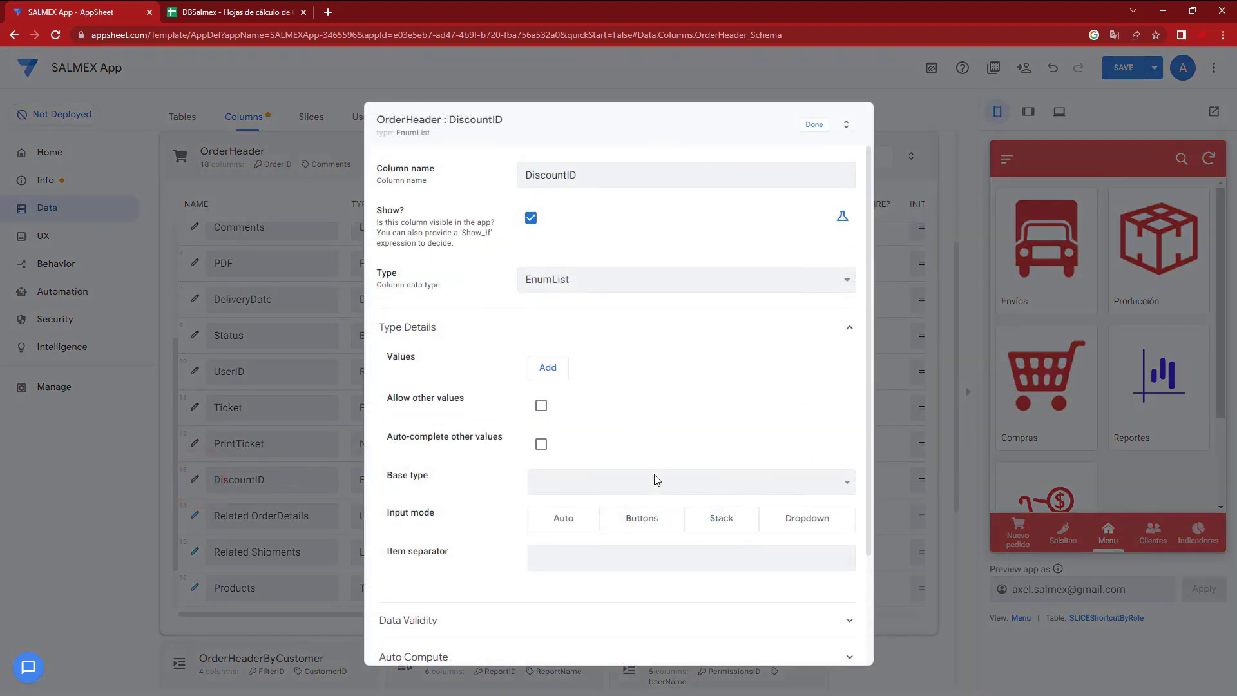
Paste the date-filtered SELECT of Discounts[DiscountID] into DiscountID's Data Validity Valid If expression
scroll(655, 480, down, 2)
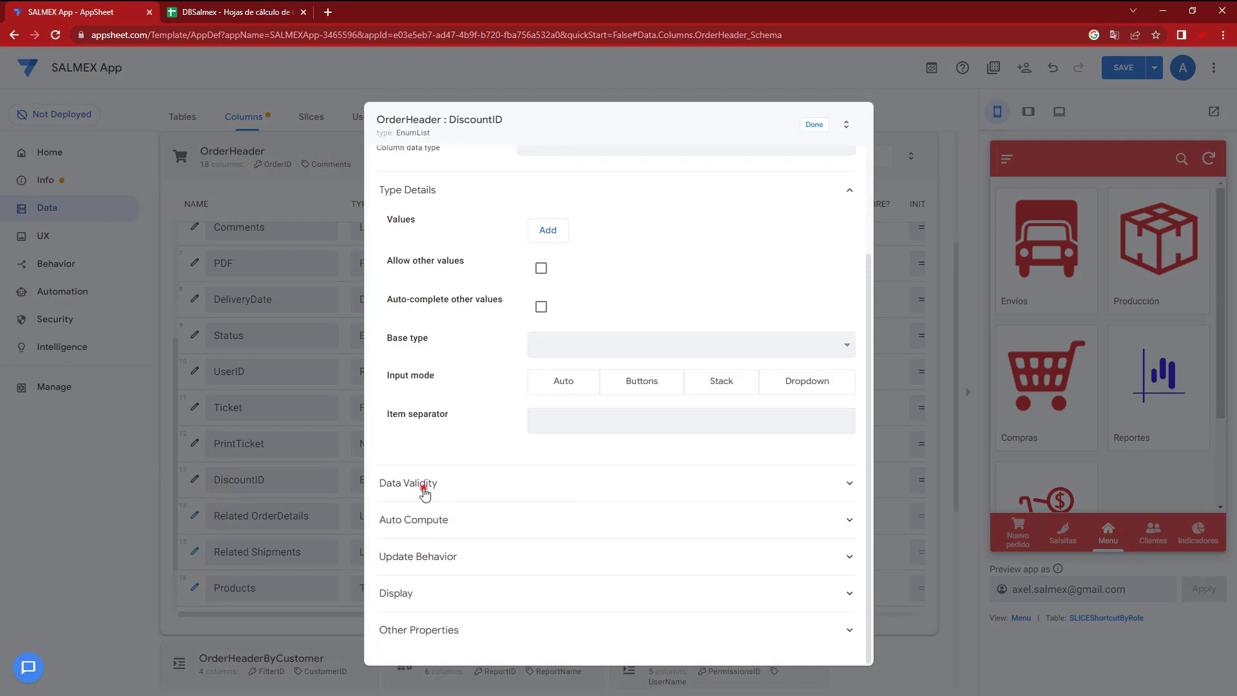
click(424, 489)
scroll(395, 451, down, 1)
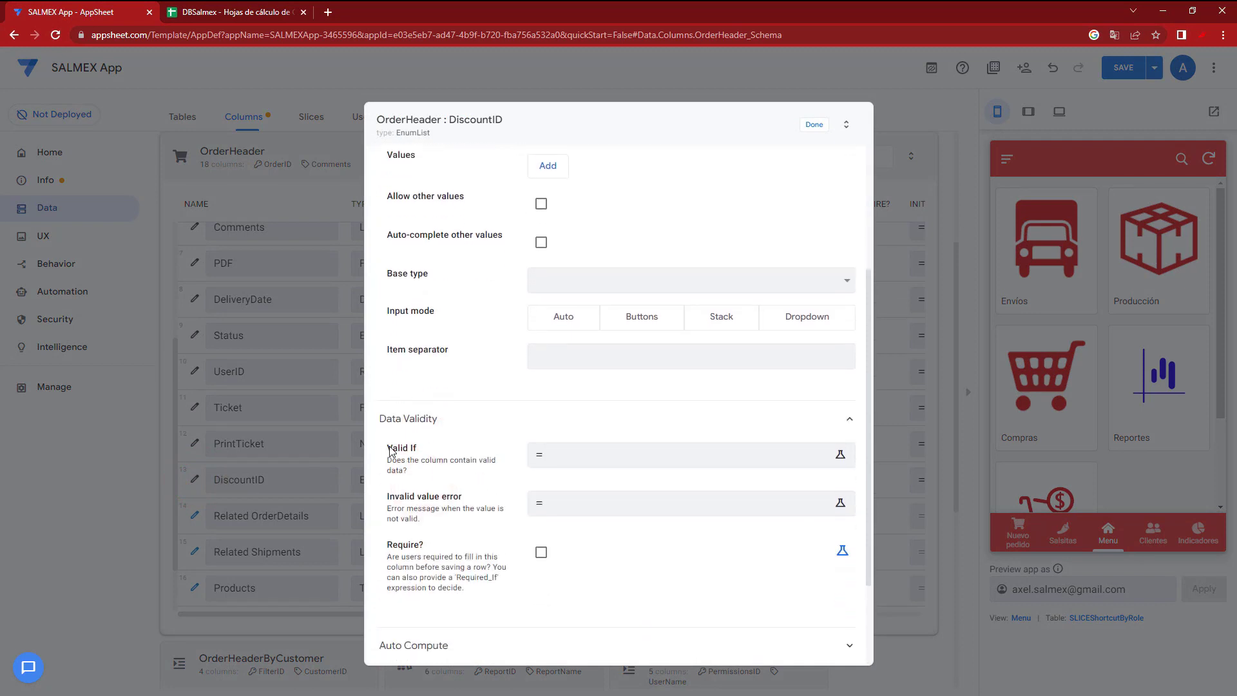
drag(386, 449, 440, 455)
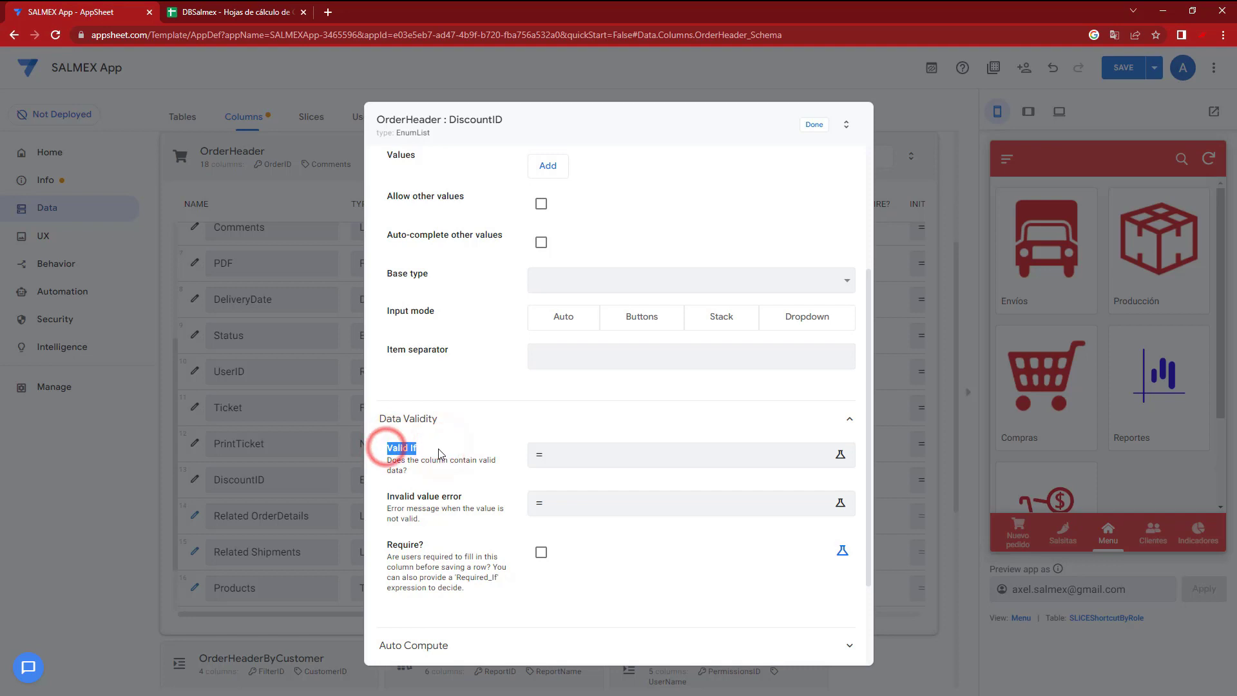
click(552, 455)
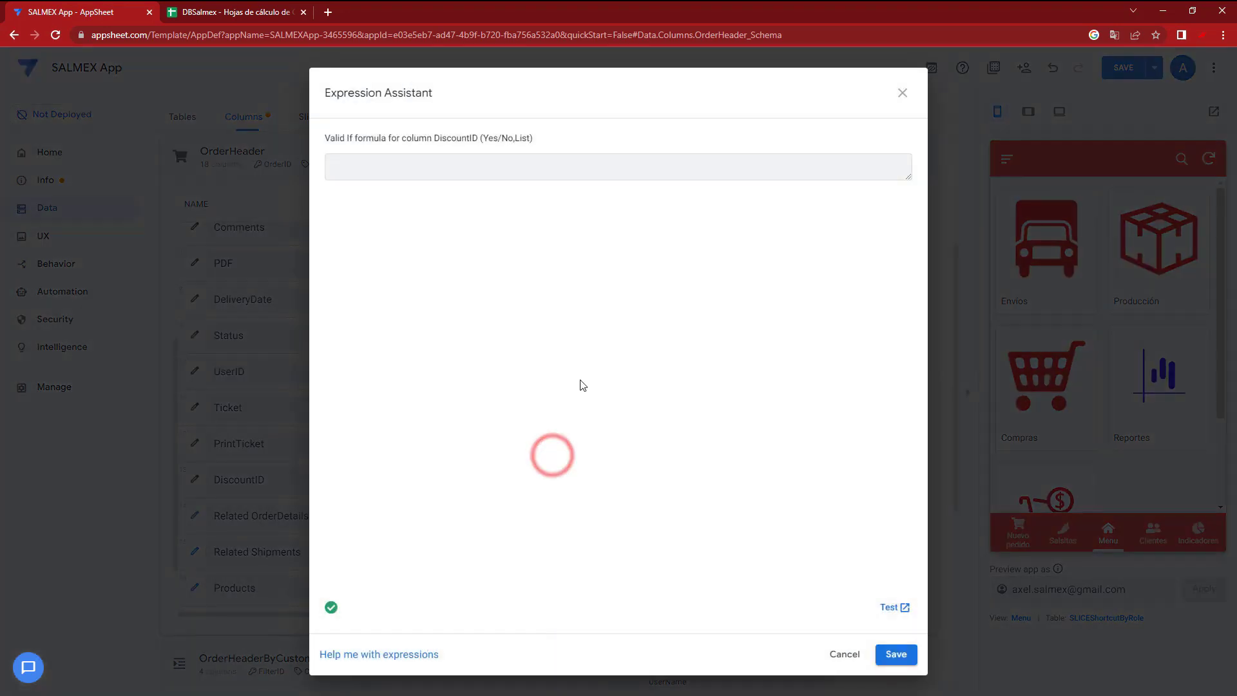
drag(909, 177, 905, 299)
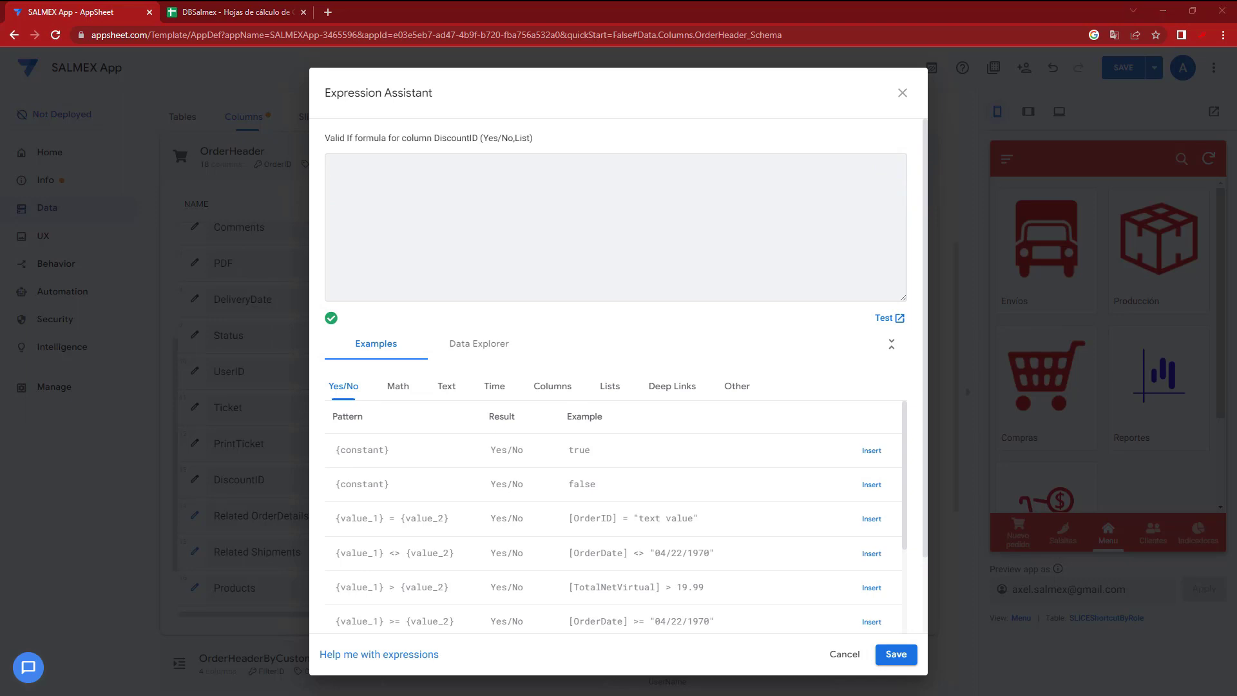
click(511, 173)
text(SELECT (      Discounts[DiscountID]      ,AND       (         [DiscountStartDate]<=TODAY()         ,[DiscountStartEnd]>=TODAY()         ,COUNT([Related OrderDetails])>=1       ) ))
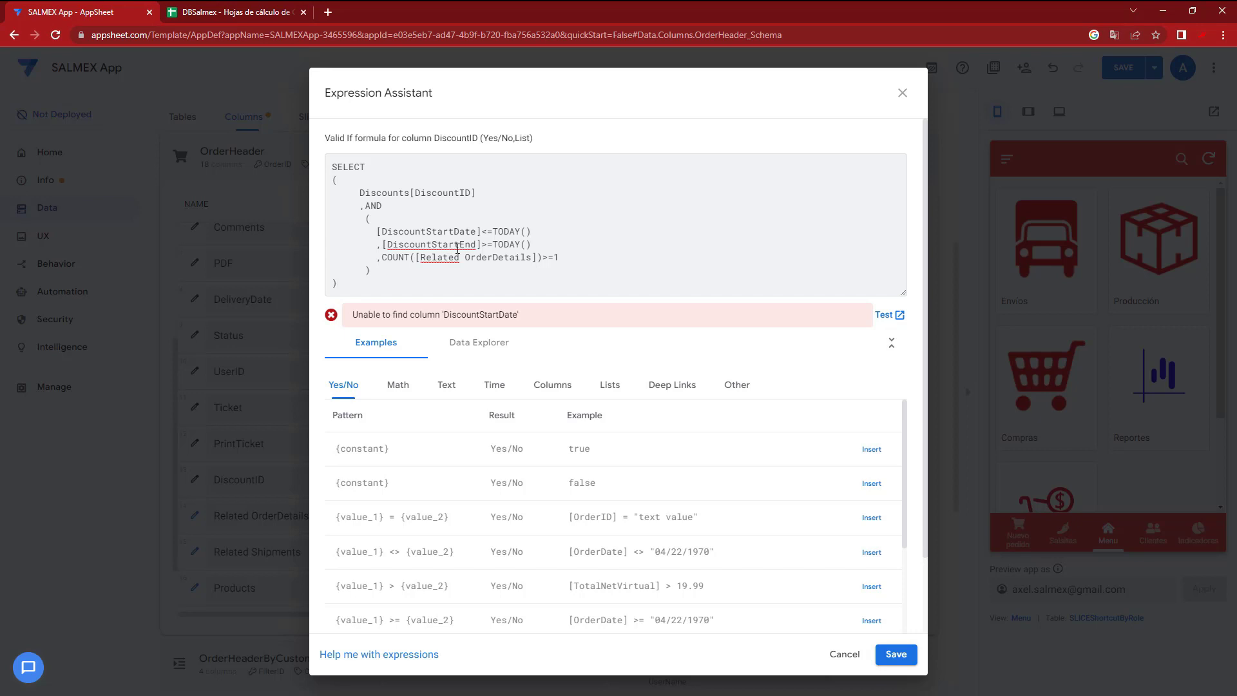
Replace the wrong date column names with DiscountDateStart and DiscountDateEnd from the Discounts sheet
double_click(458, 247)
click(234, 12)
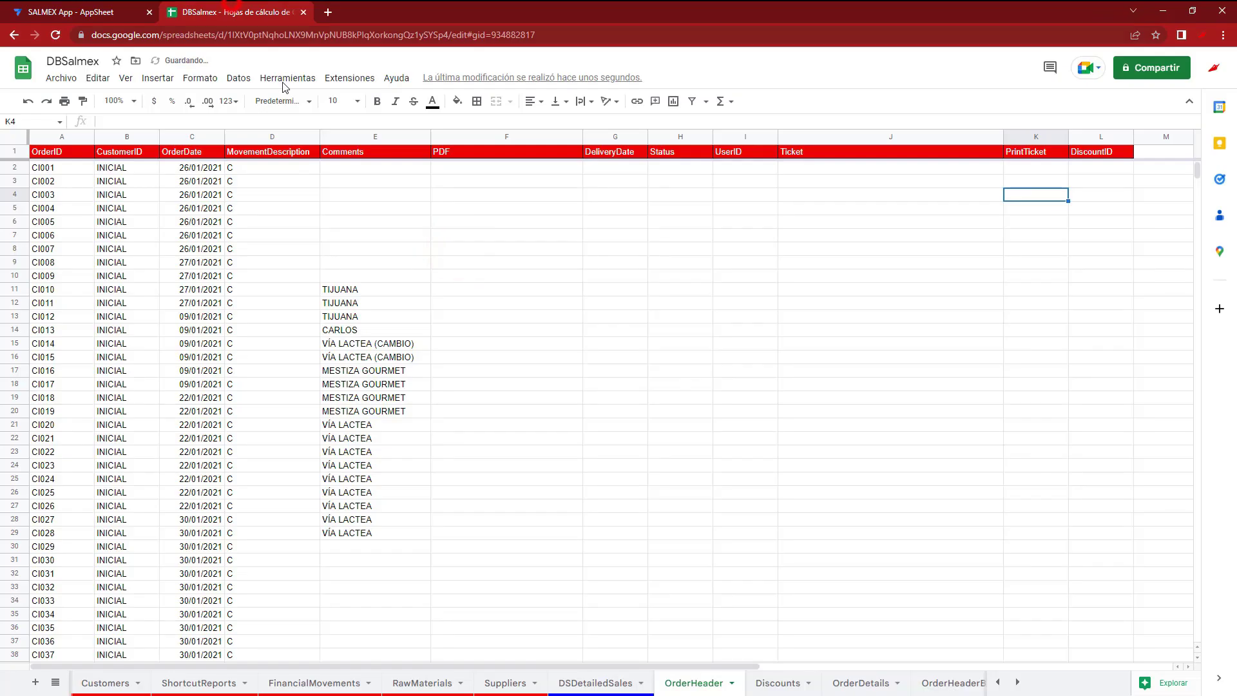
click(787, 687)
click(233, 151)
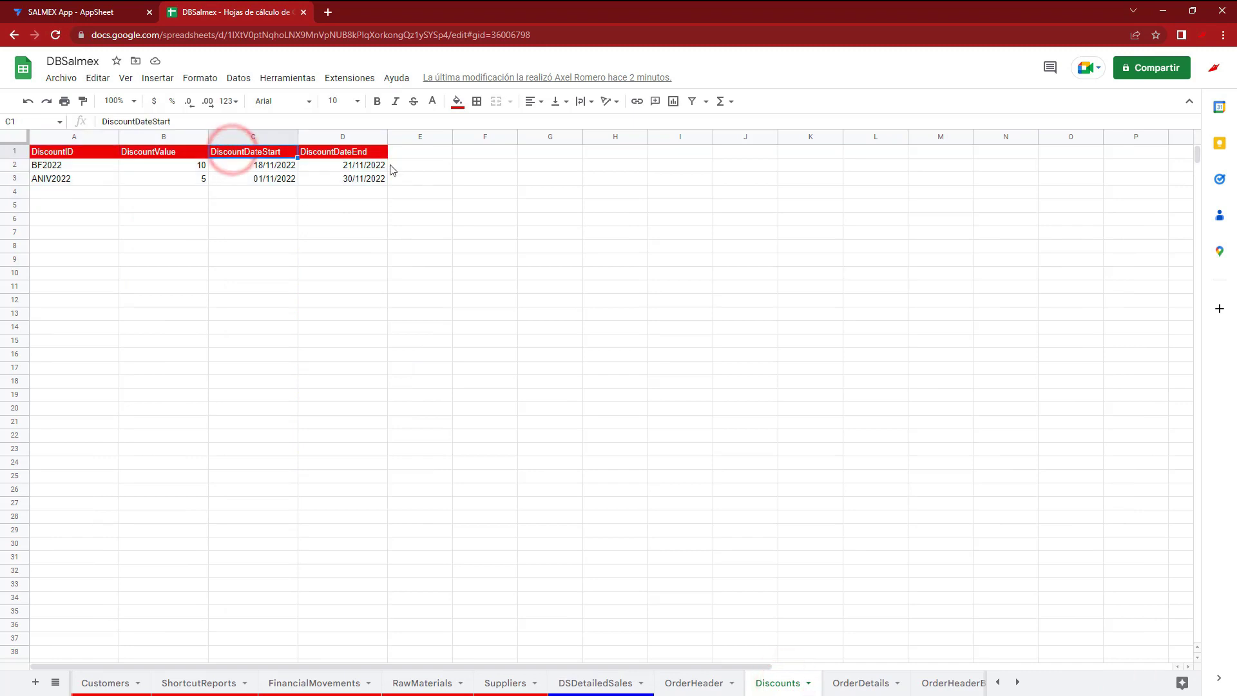
click(68, 12)
double_click(456, 231)
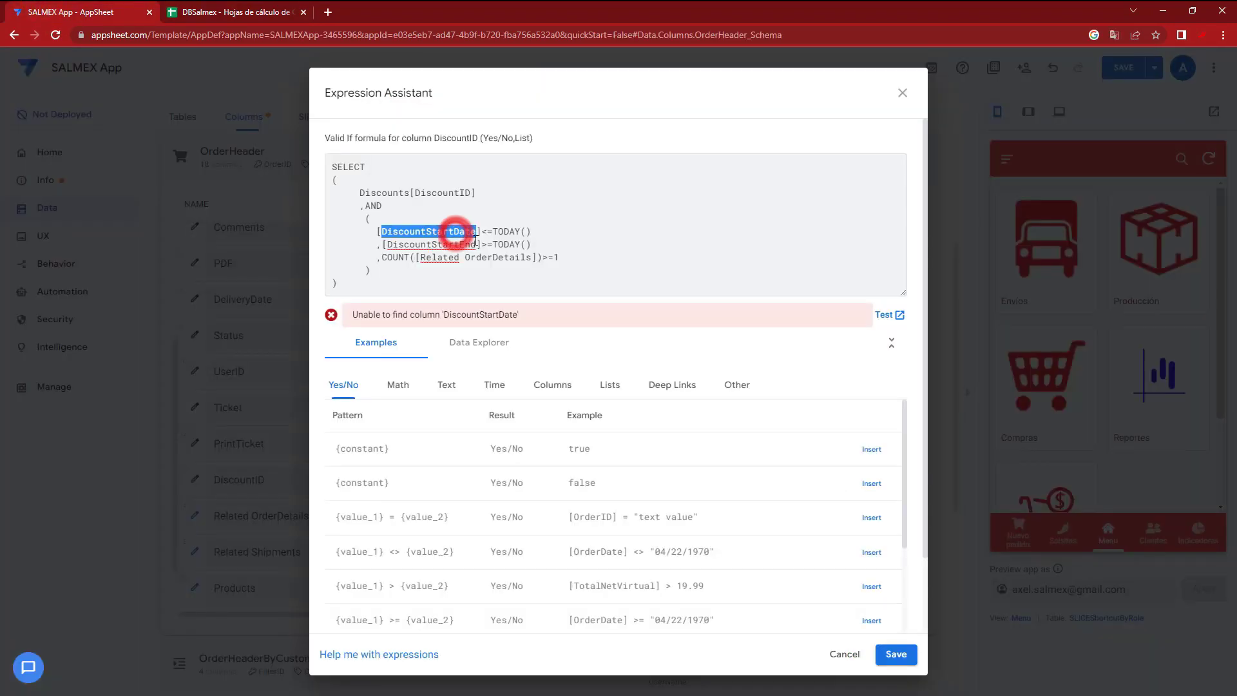
click(220, 12)
click(347, 154)
key(ctrl+c)
click(82, 11)
double_click(446, 244)
key(ctrl+v)
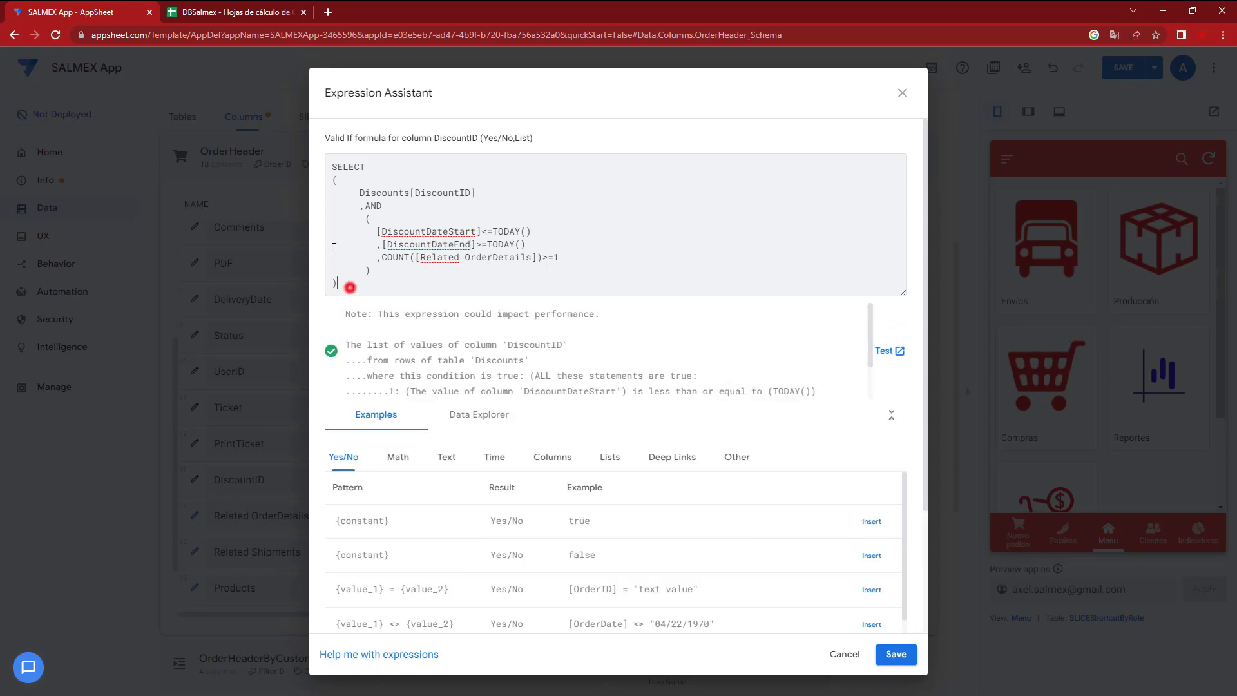
Review the formula's SELECT, Discounts table and DiscountID reference against the sheet's column A codes
drag(333, 249, 335, 162)
key(alt+Tab)
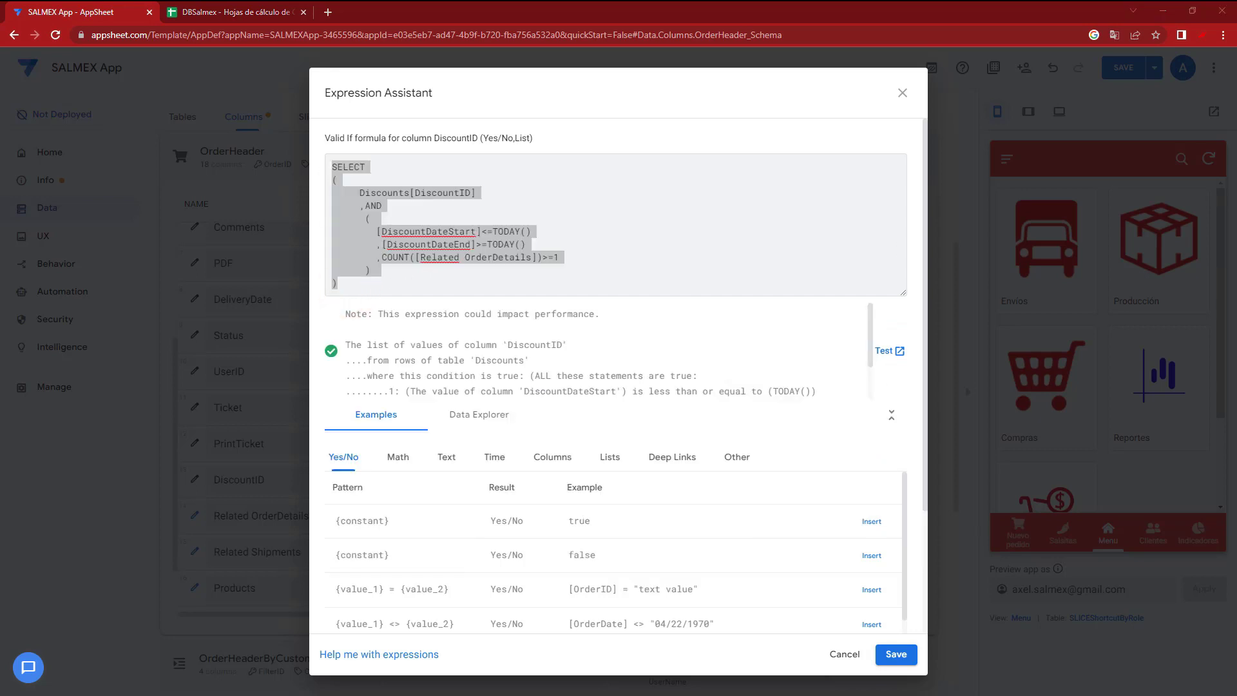
key(alt+Tab)
click(438, 209)
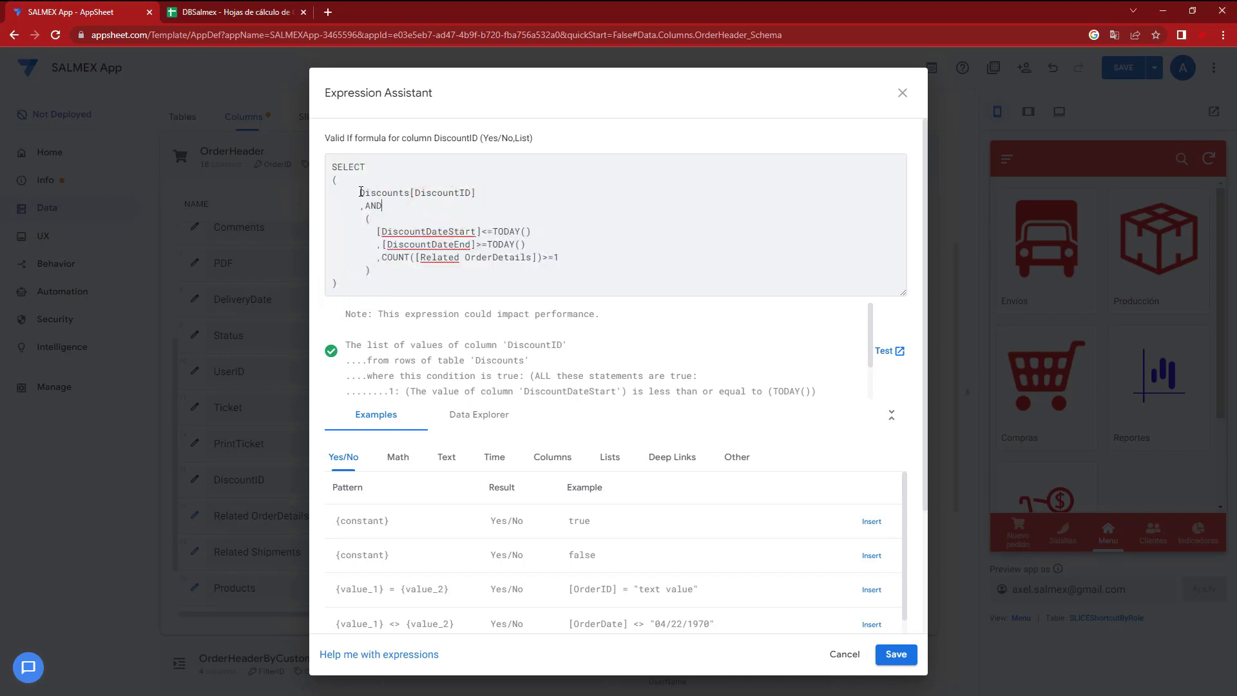
double_click(349, 167)
double_click(377, 192)
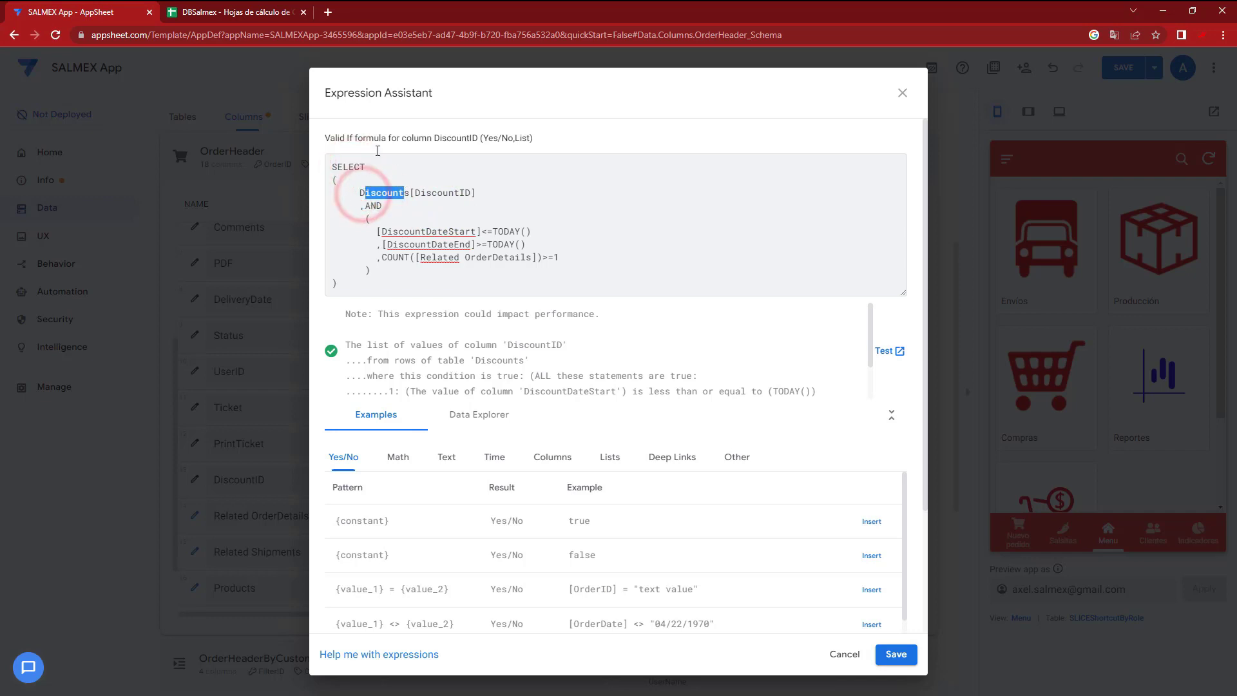
click(230, 12)
click(772, 676)
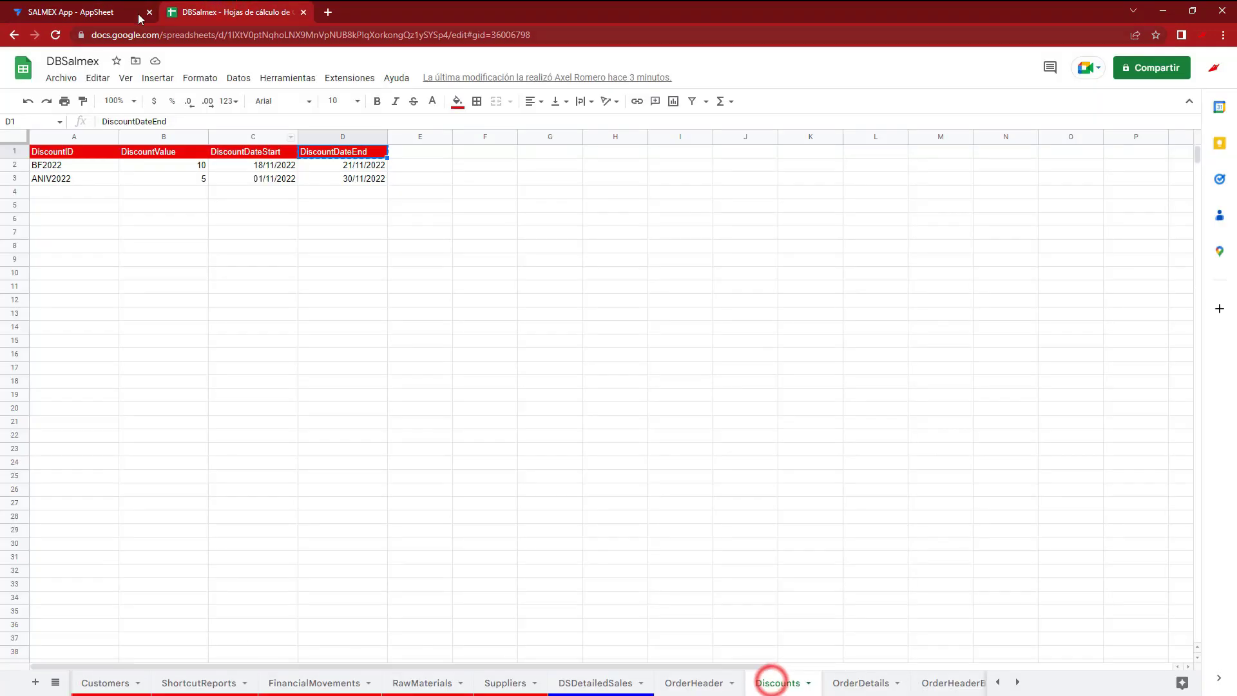
click(136, 11)
drag(414, 192, 470, 193)
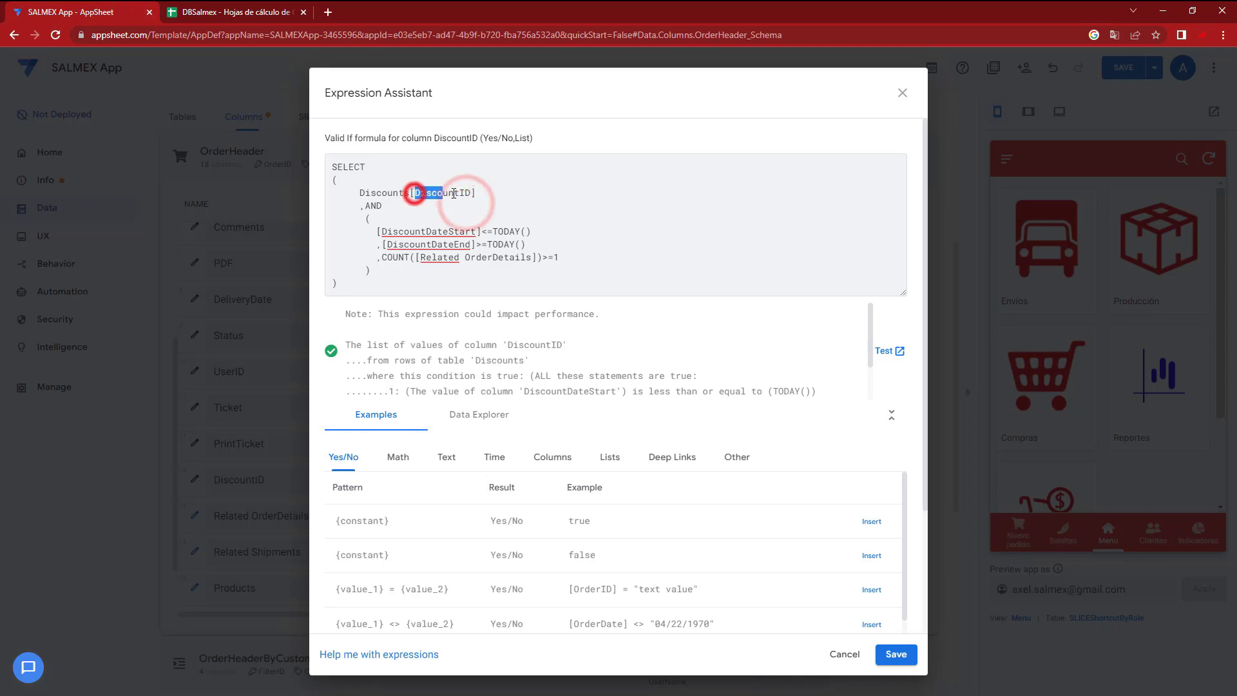
click(188, 13)
drag(71, 165, 71, 180)
click(78, 11)
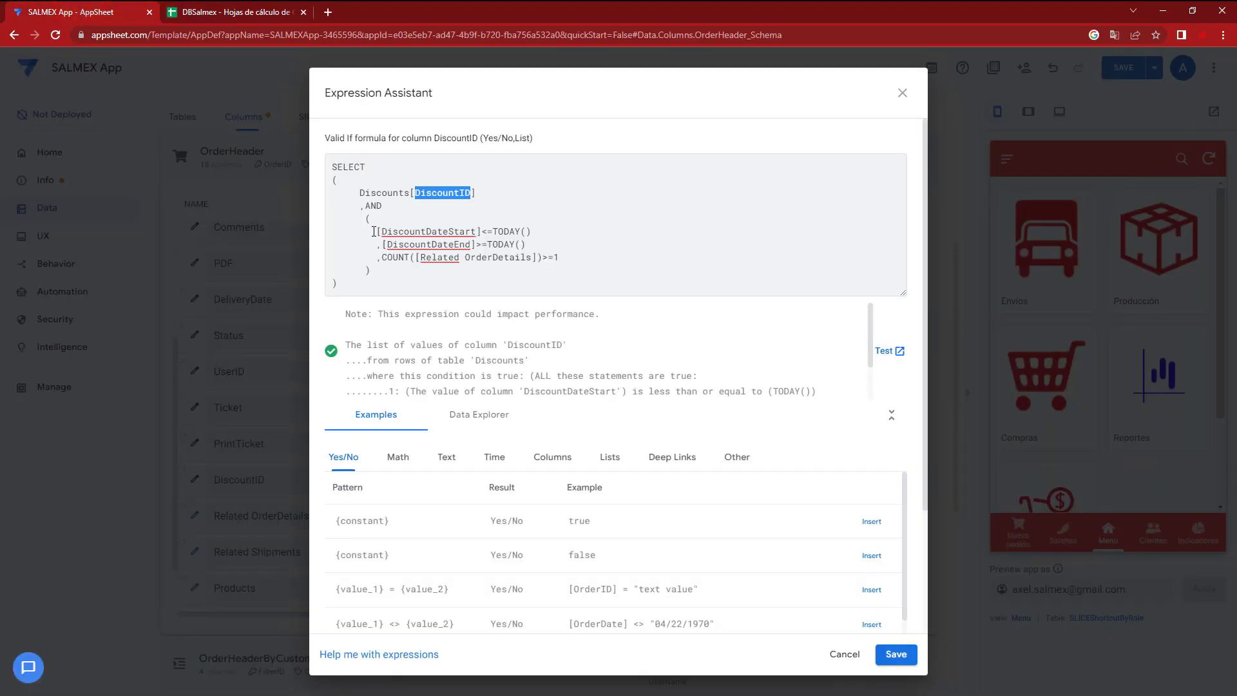
Match the DiscountDateStart and DiscountDateEnd references to sheet columns C and D, then review the COUNT condition
drag(378, 231, 479, 232)
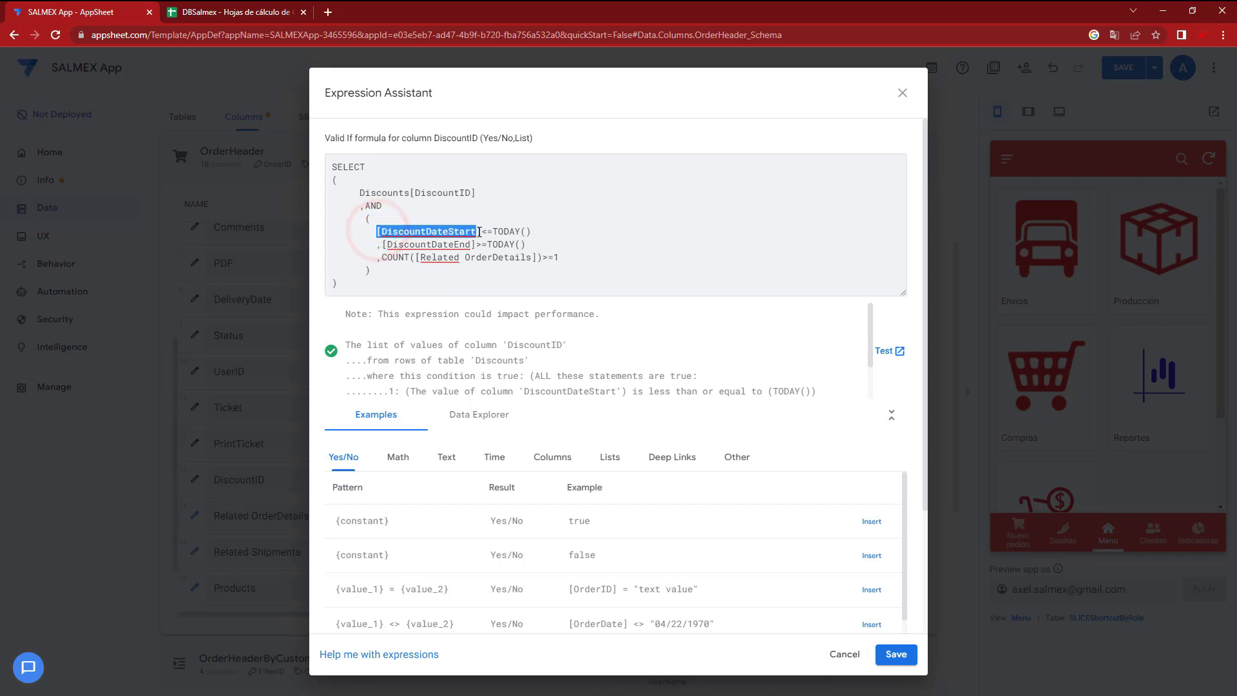
click(236, 15)
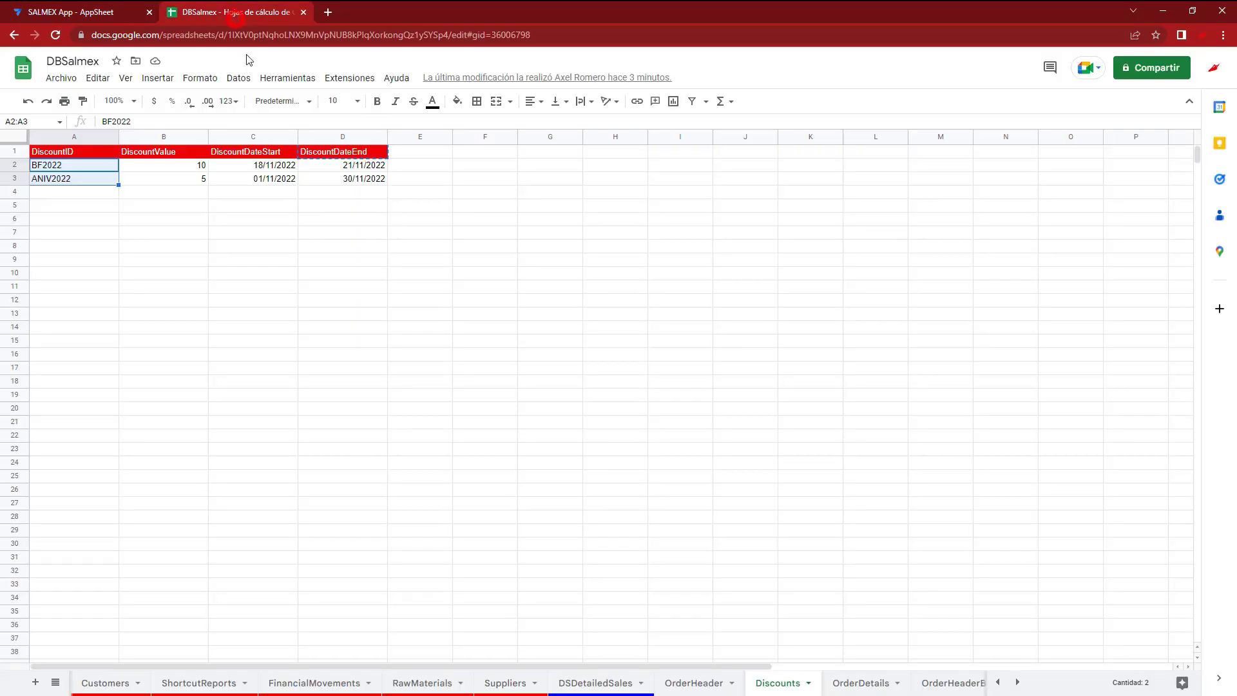
click(271, 137)
click(103, 12)
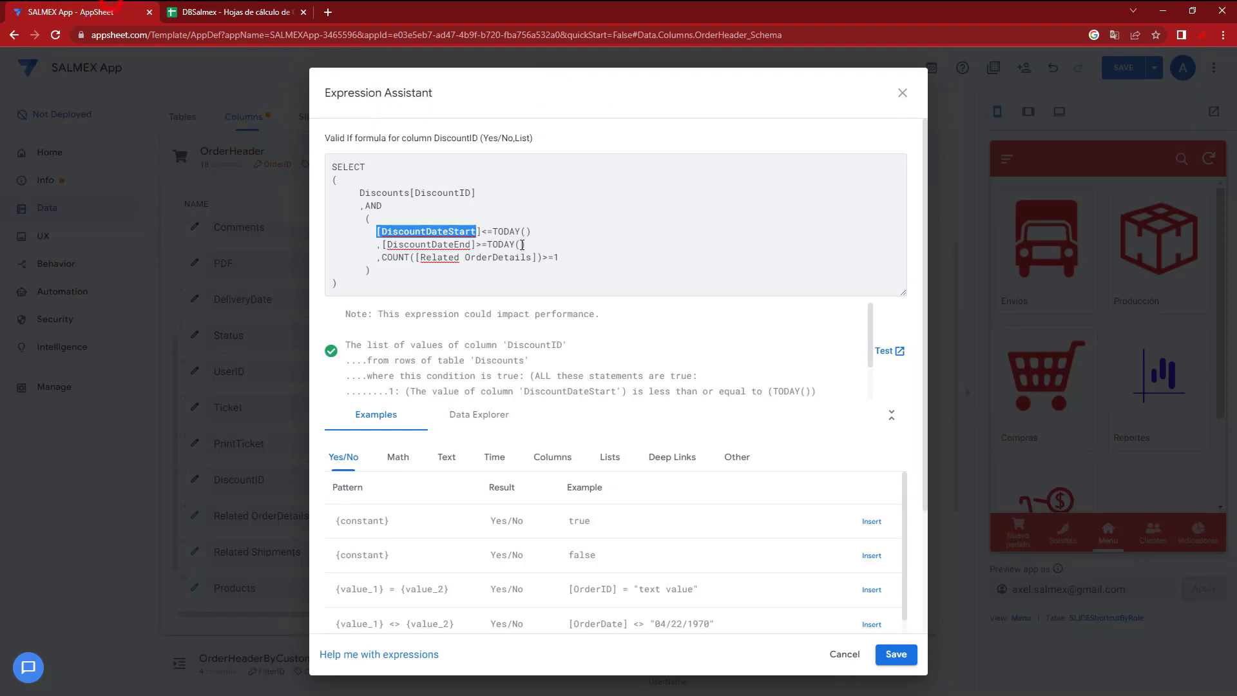
click(254, 8)
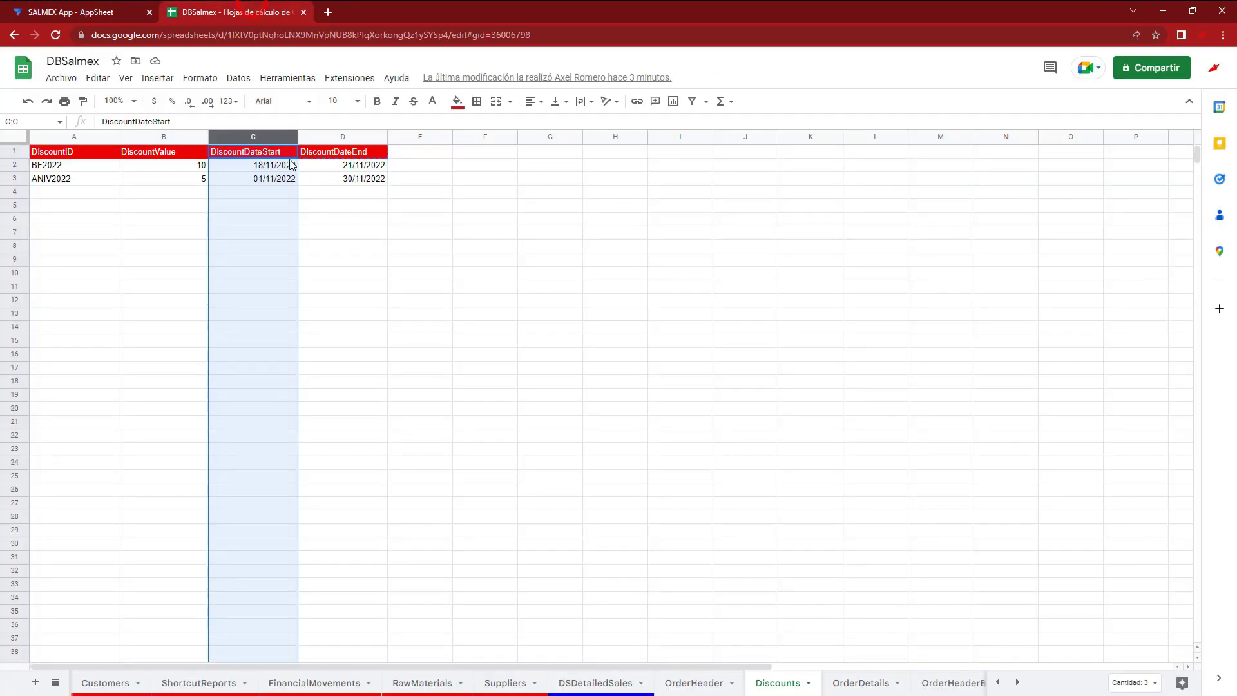
click(97, 9)
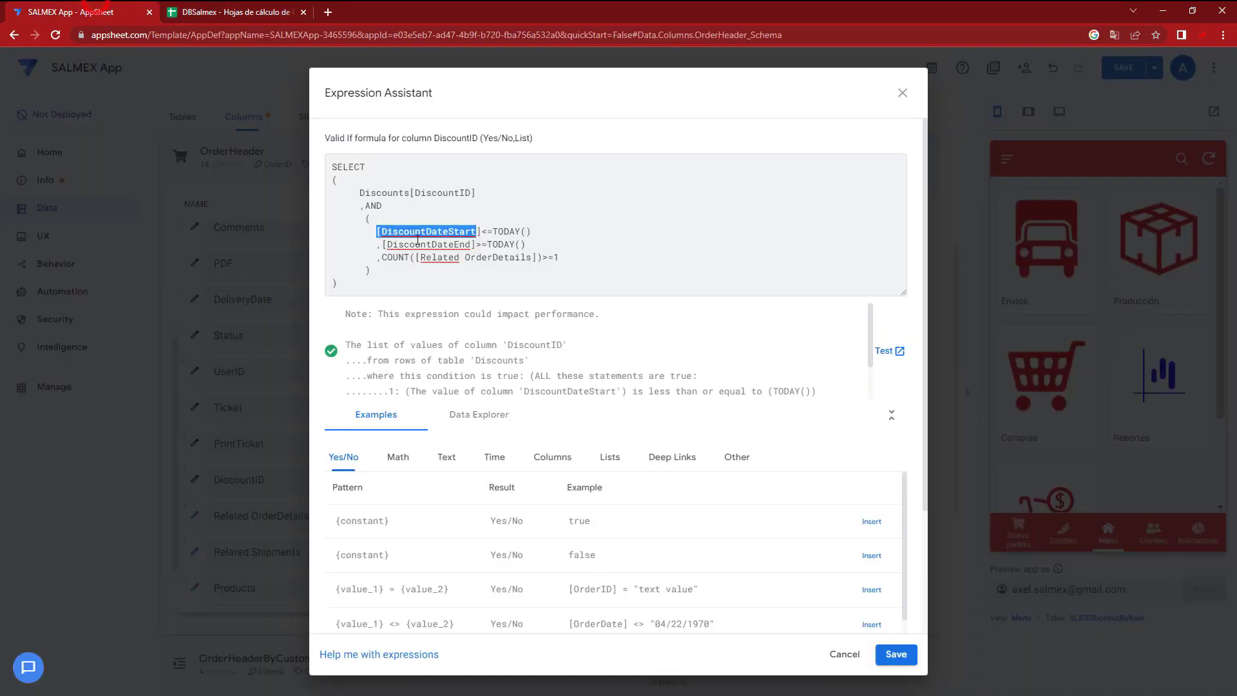
double_click(476, 245)
click(236, 12)
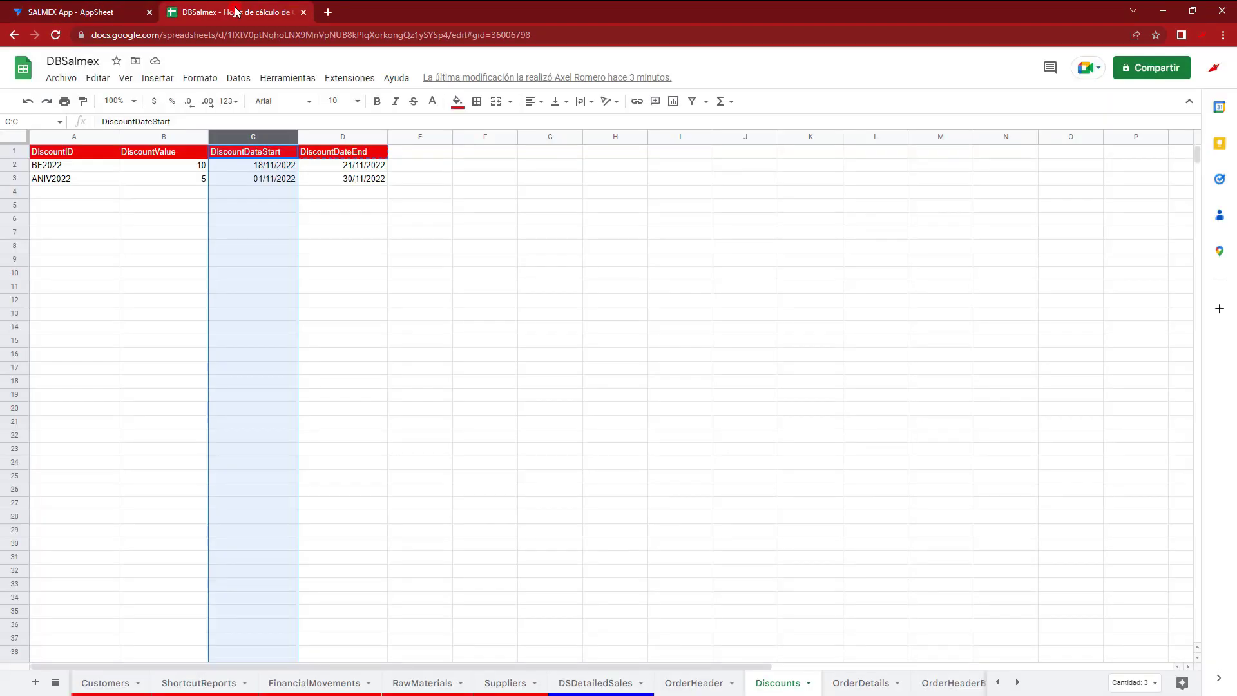
click(341, 138)
shift+click(274, 136)
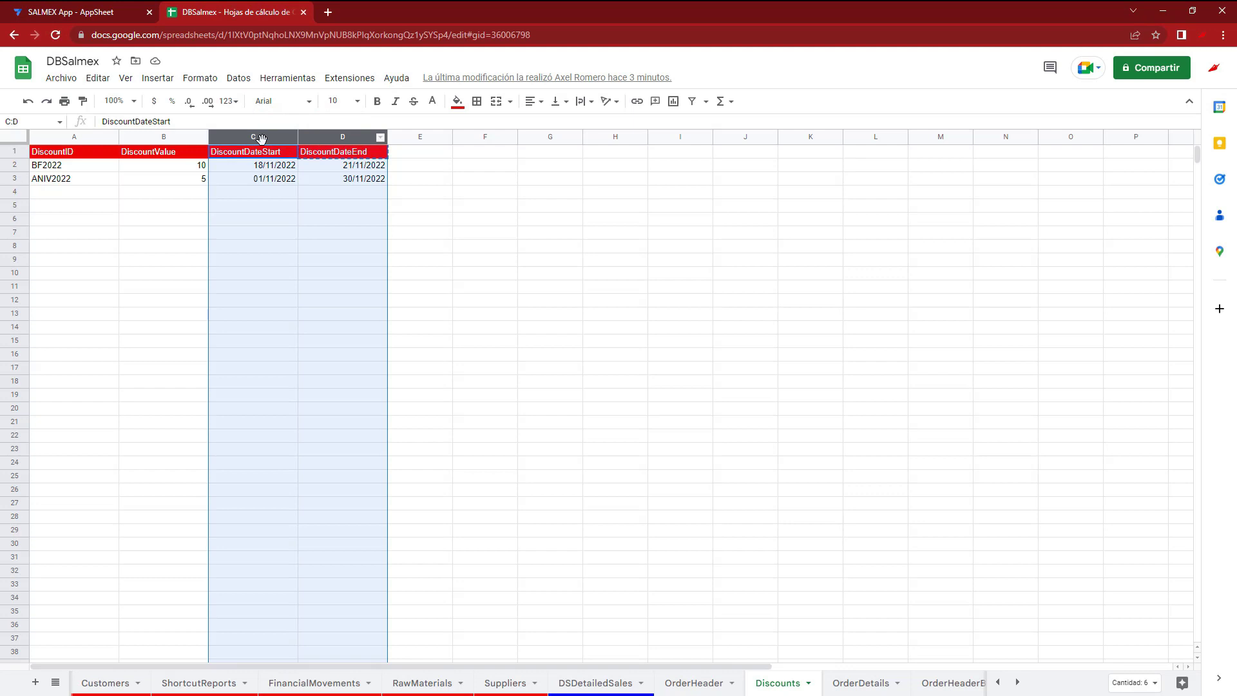
click(107, 8)
mouse_move(382, 258)
mouse_down()
mouse_move(558, 258)
mouse_move(383, 257)
mouse_up()
click(558, 258)
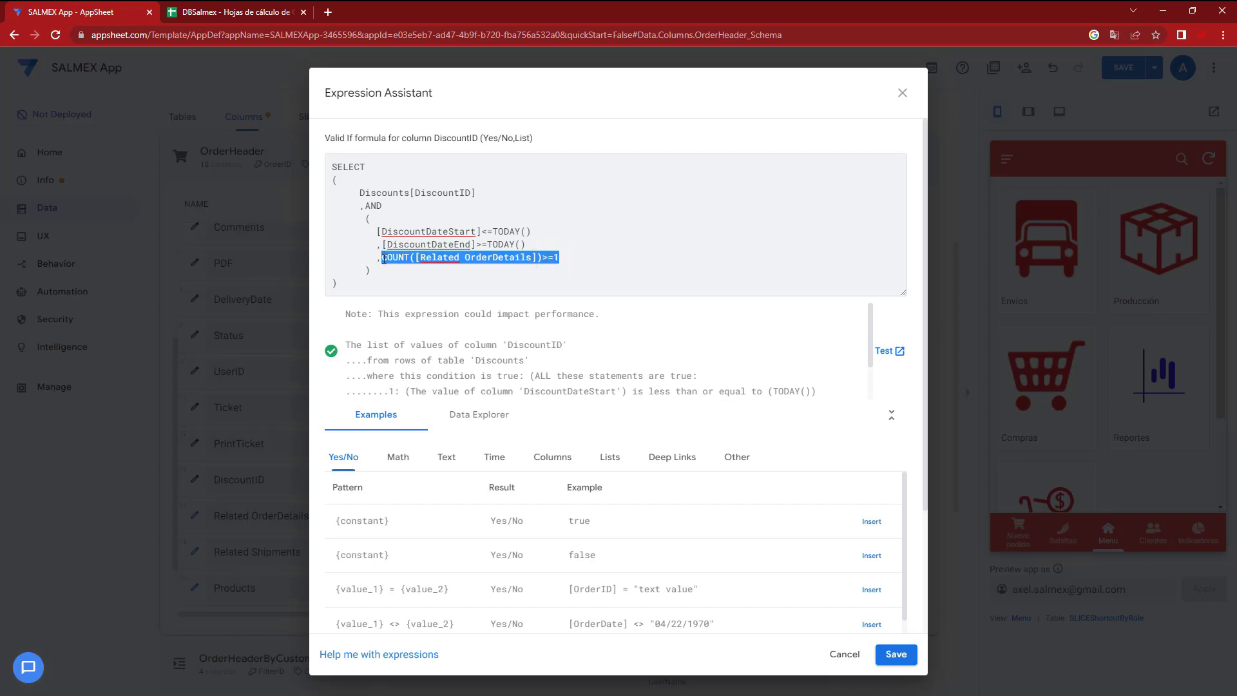
Reinsert [Related OrderDetails] inside COUNT so the condition reads COUNT([Related OrderDetails])>=1
click(384, 258)
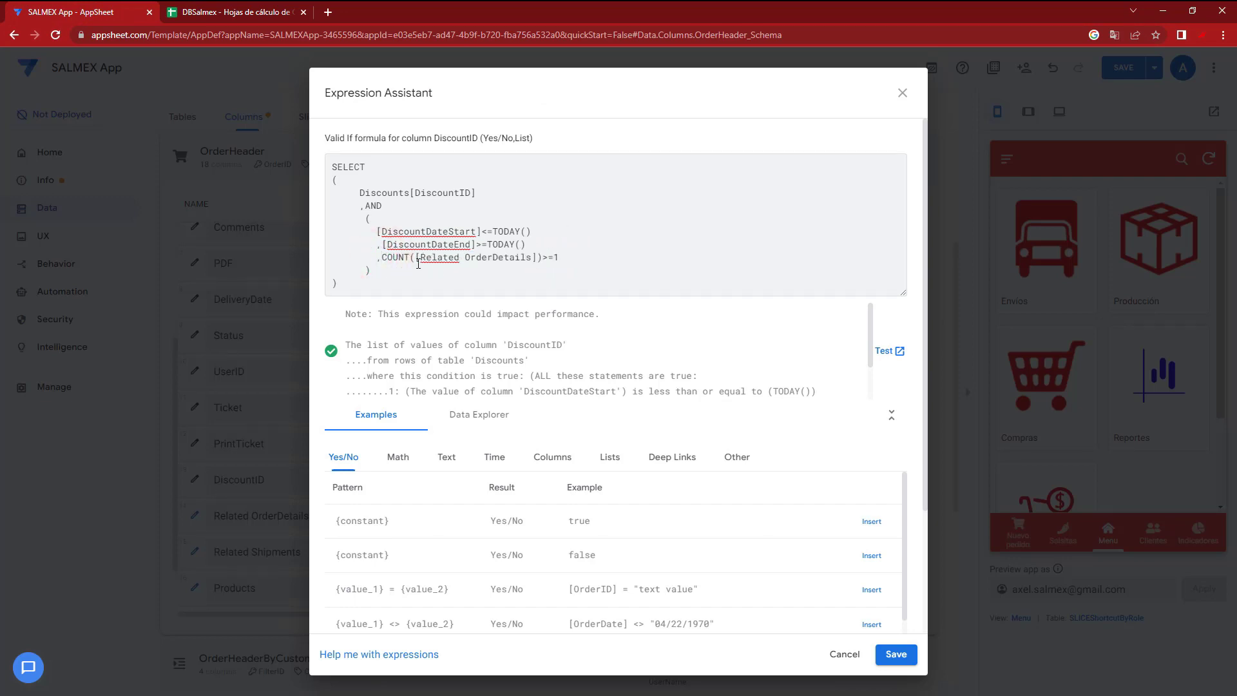
drag(432, 259, 533, 263)
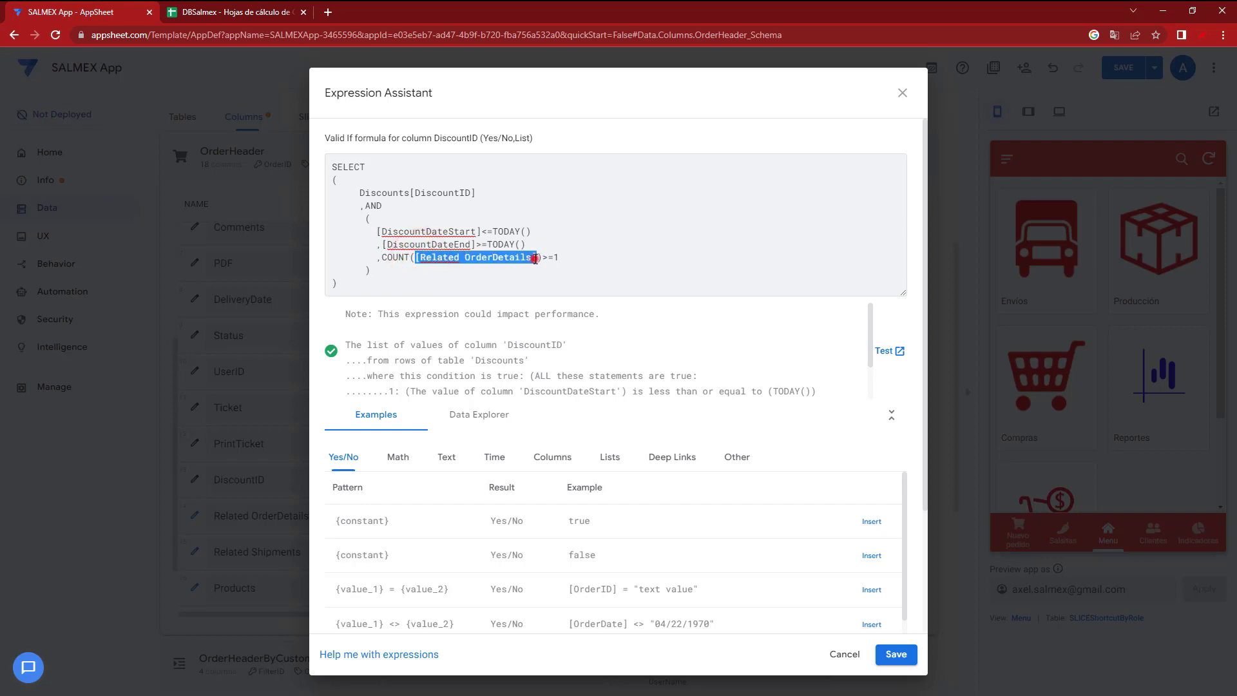
drag(535, 259, 543, 258)
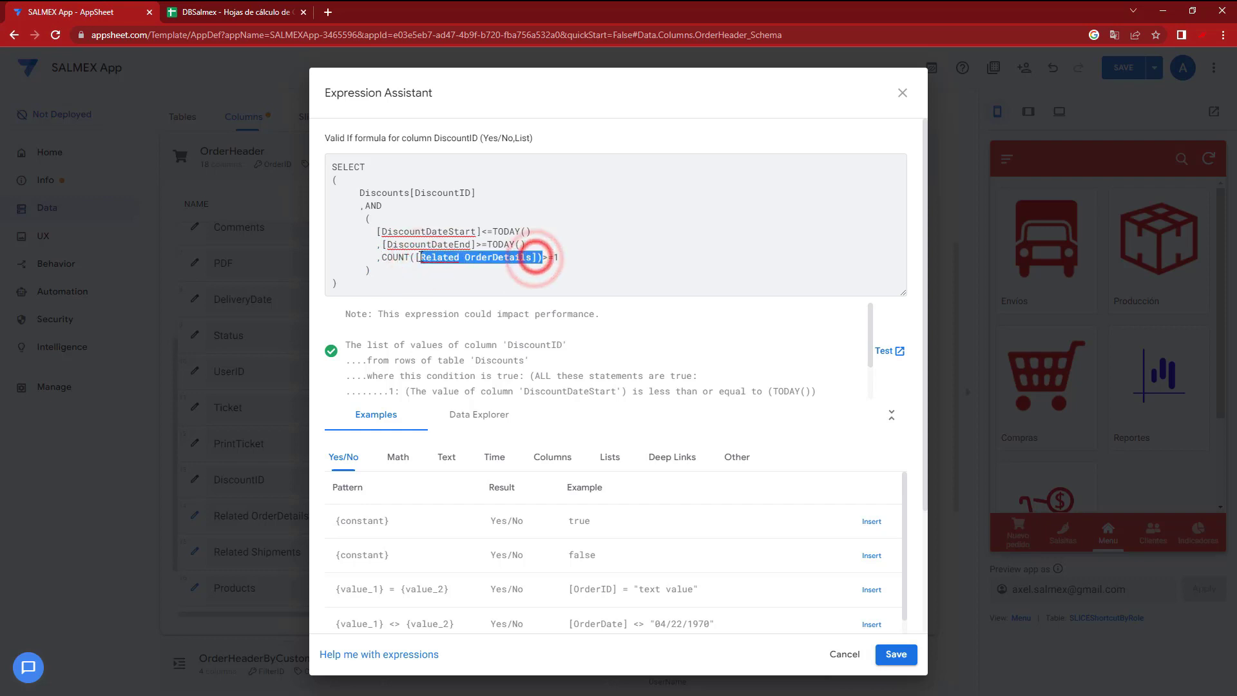
click(550, 456)
drag(926, 476, 928, 514)
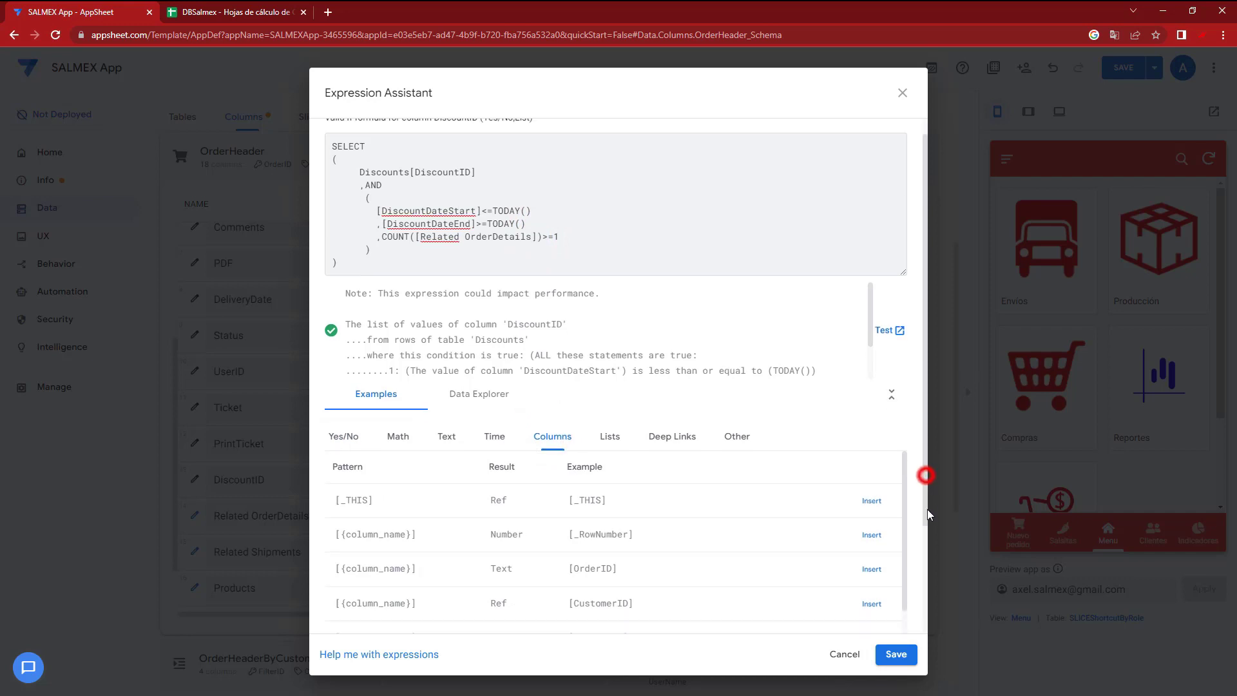
scroll(928, 513, down, 2)
scroll(732, 524, down, 3)
scroll(732, 542, down, 2)
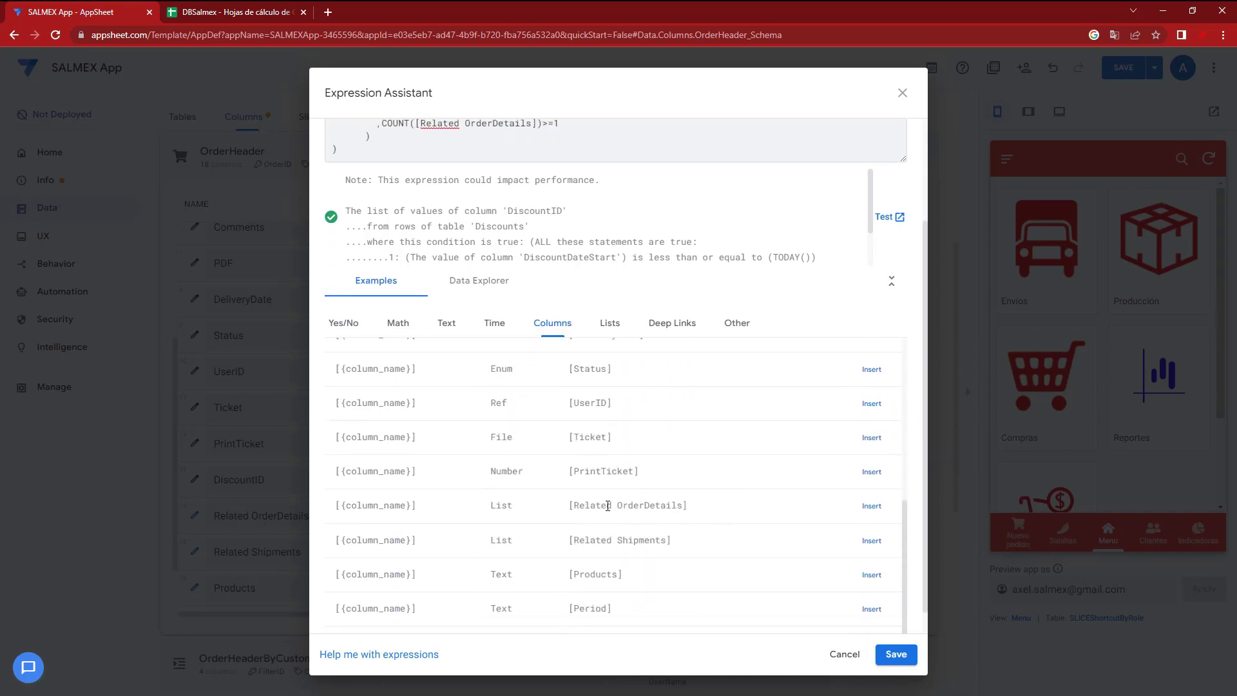
drag(535, 123, 414, 213)
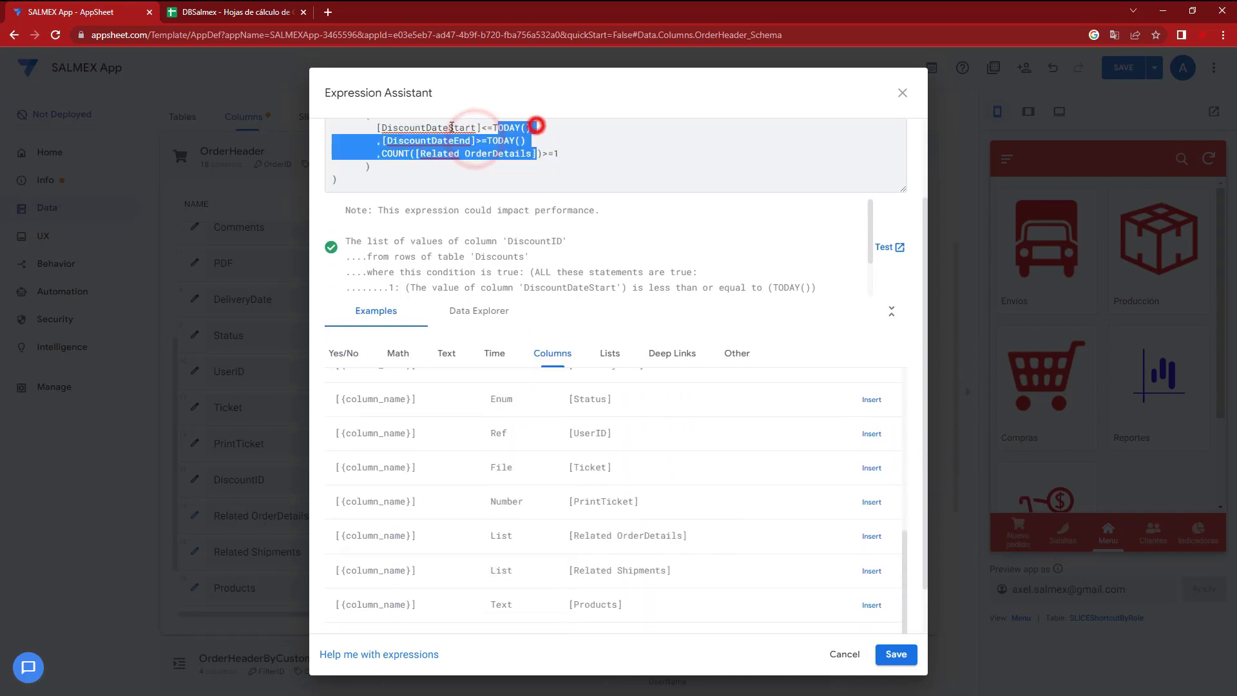
key(BackSpace)
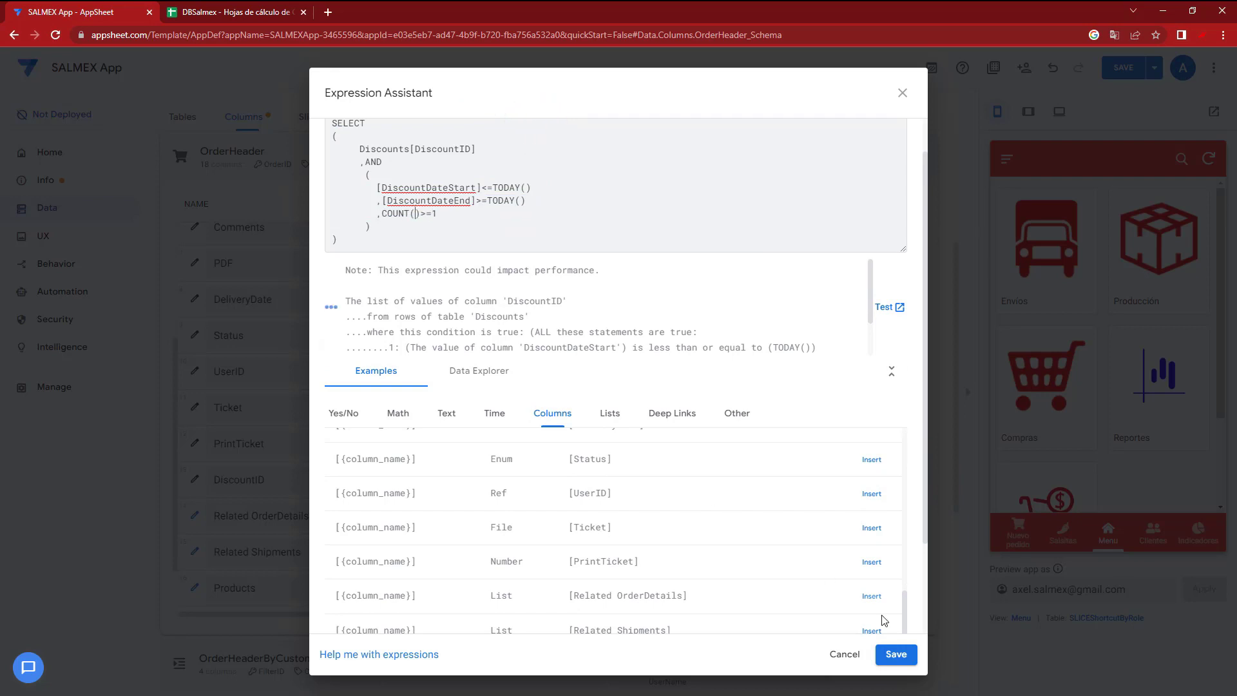
click(866, 597)
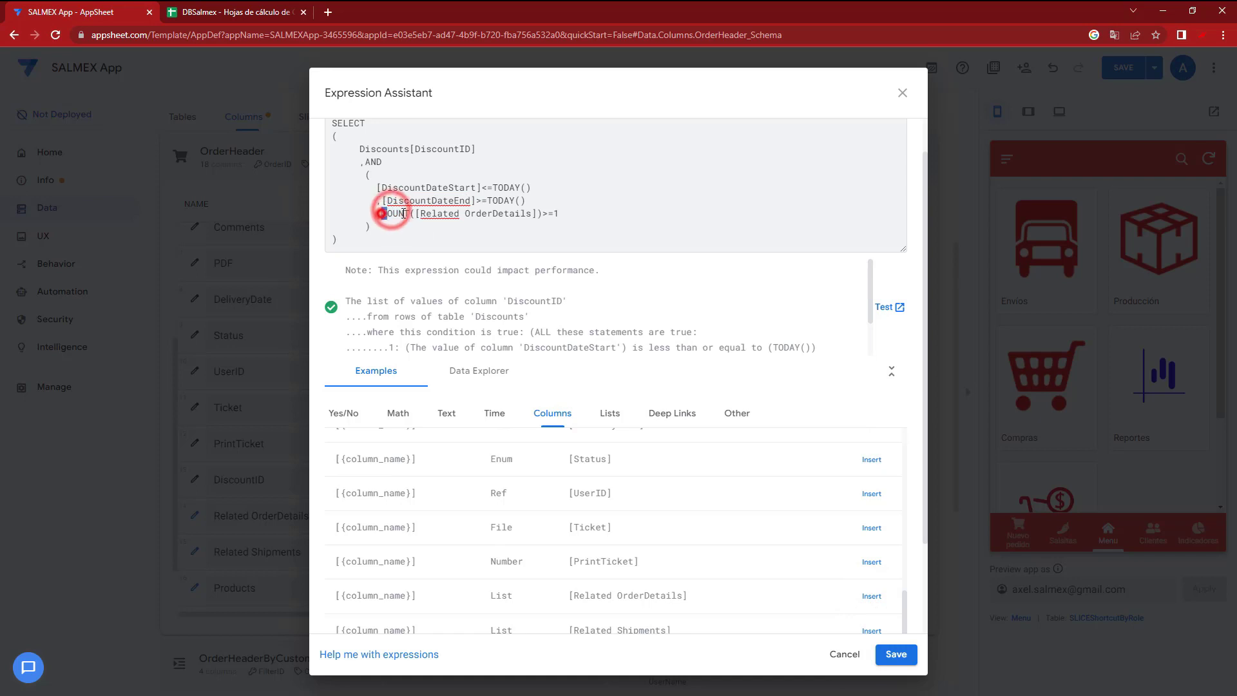
drag(388, 214, 548, 215)
double_click(555, 214)
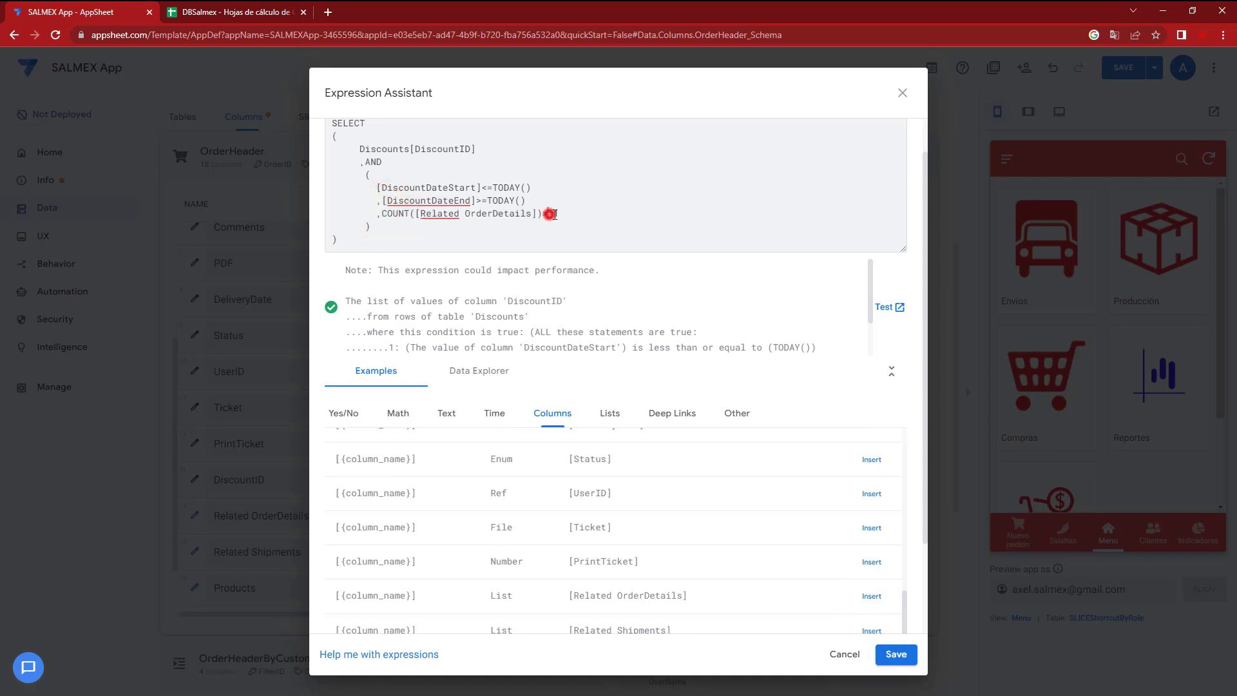
Save the Valid If expression, close DiscountID's settings and save the app
click(896, 654)
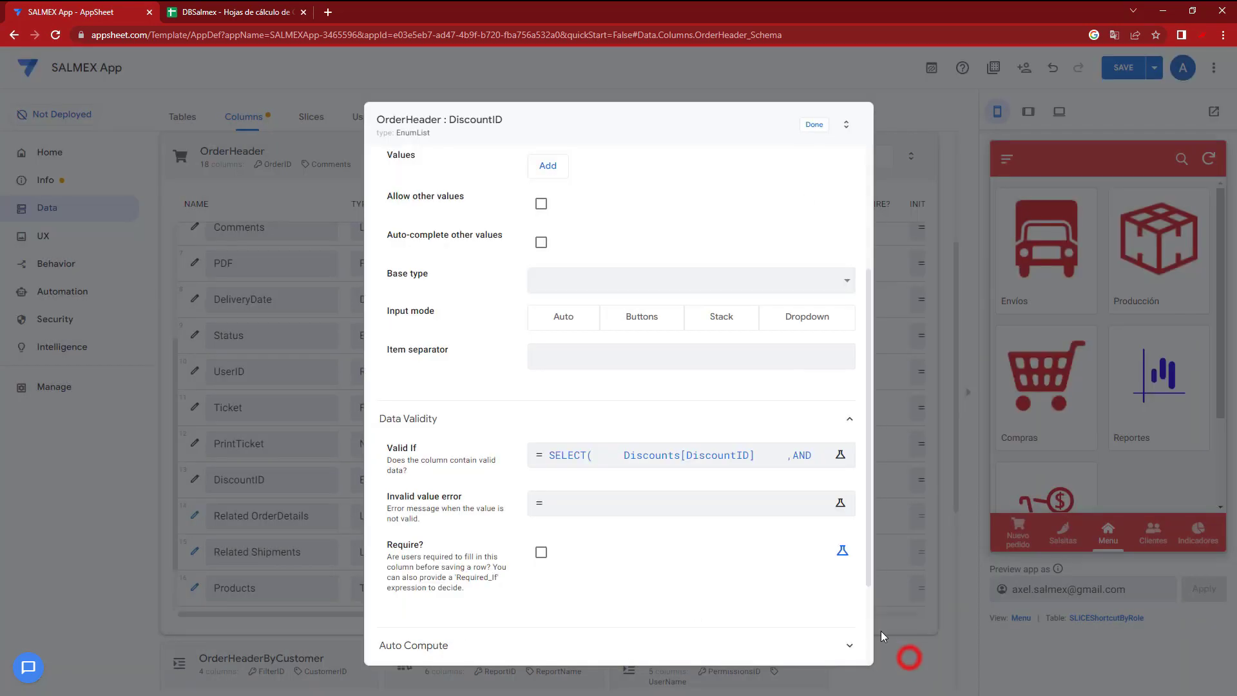
click(815, 126)
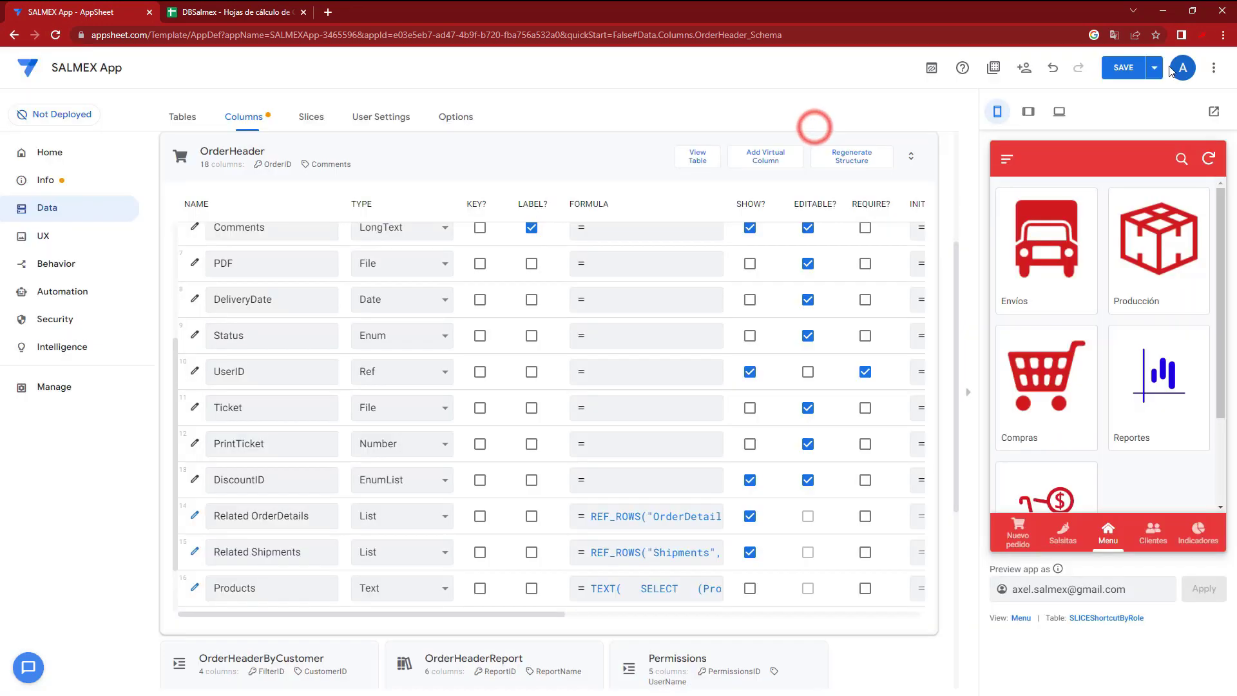
click(1124, 69)
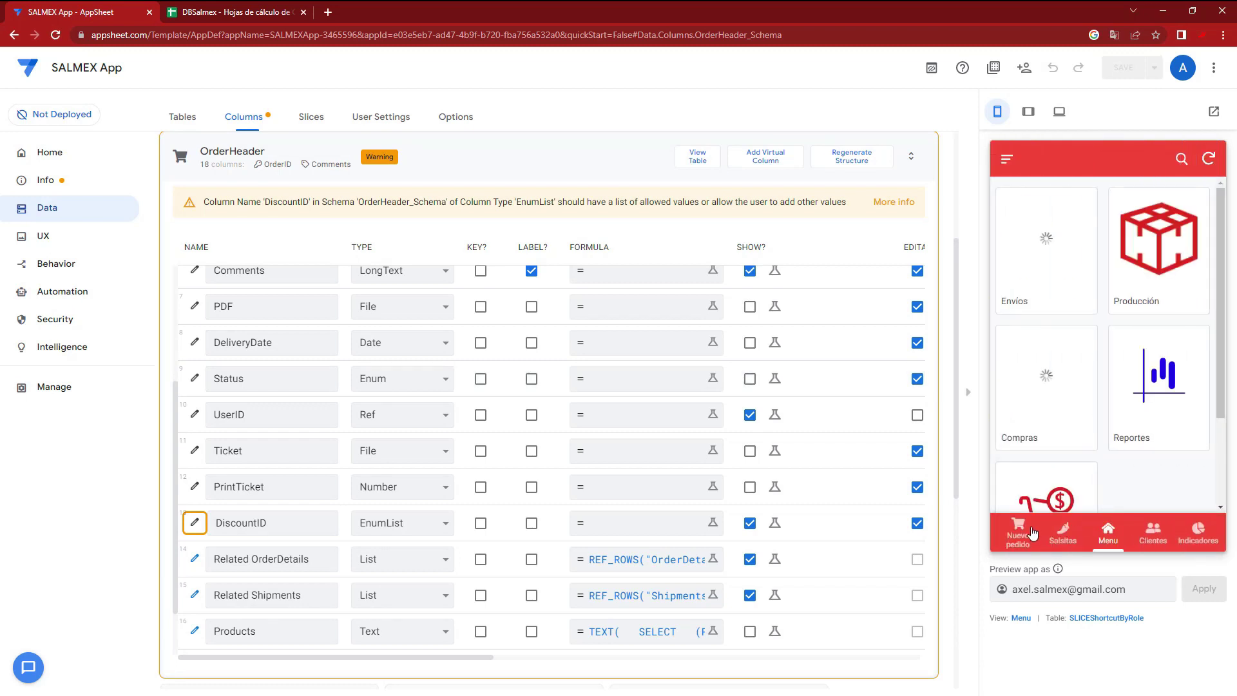
Create a preview EFECTIVO order with five CHILES TOREADOS JALAPEÑOS 200 G ($300.00), then reopen DiscountID's settings
click(1030, 512)
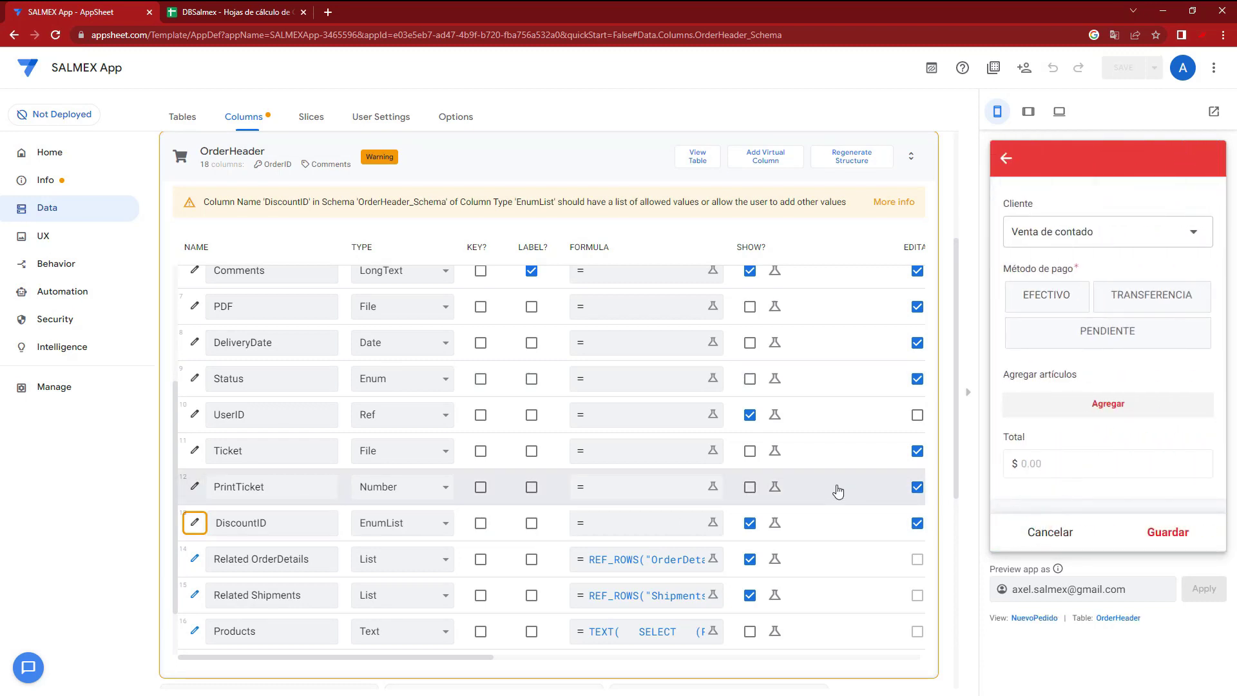
click(1054, 308)
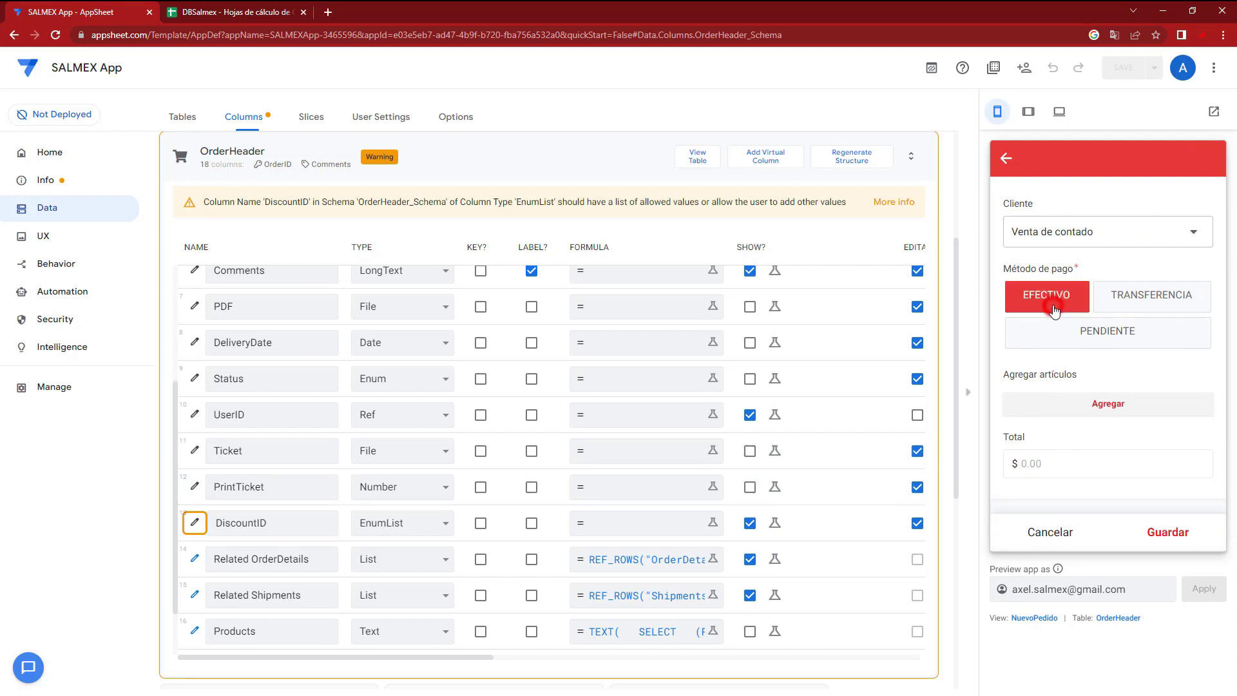
click(1078, 404)
click(1043, 302)
click(1195, 347)
click(1195, 347)
click(1195, 347)
click(1195, 347)
click(1192, 539)
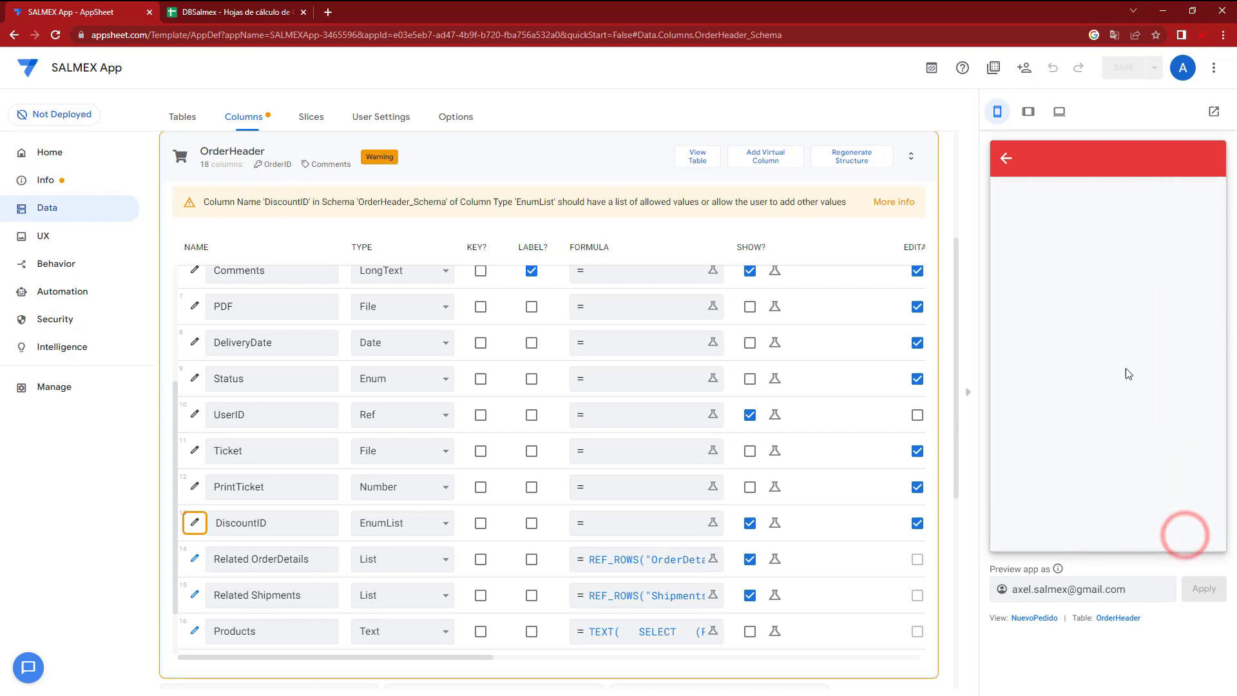
click(1190, 519)
click(1190, 520)
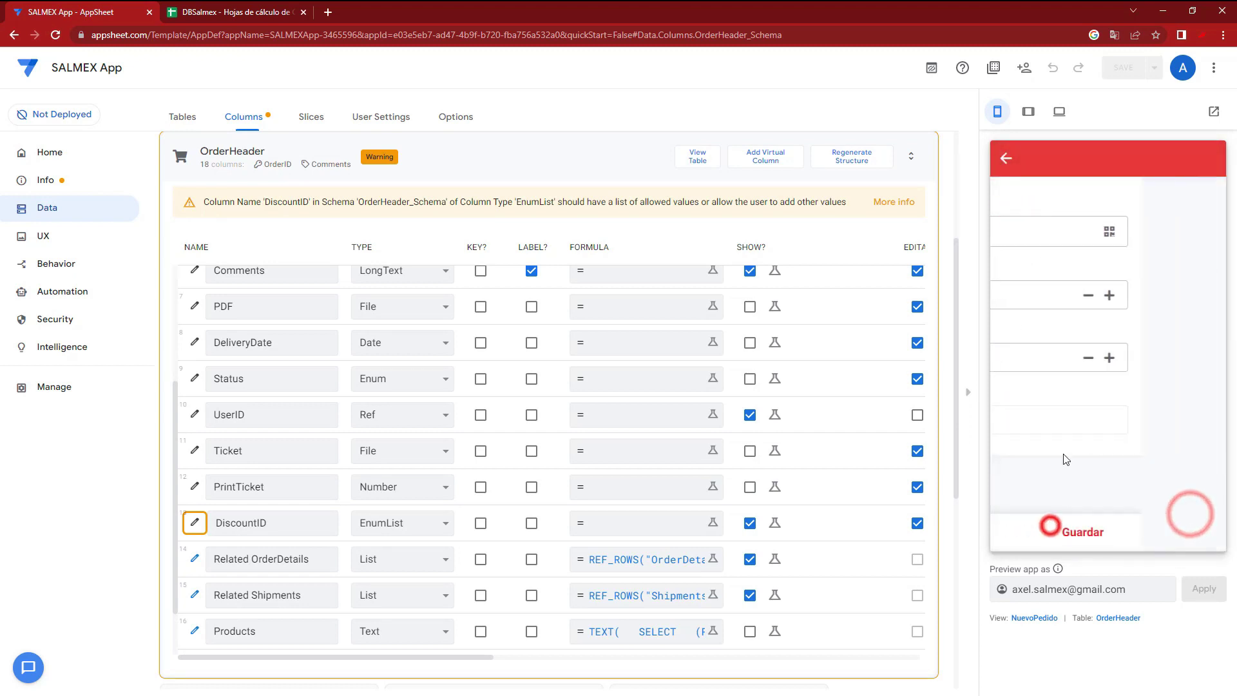
scroll(1104, 373, down, 2)
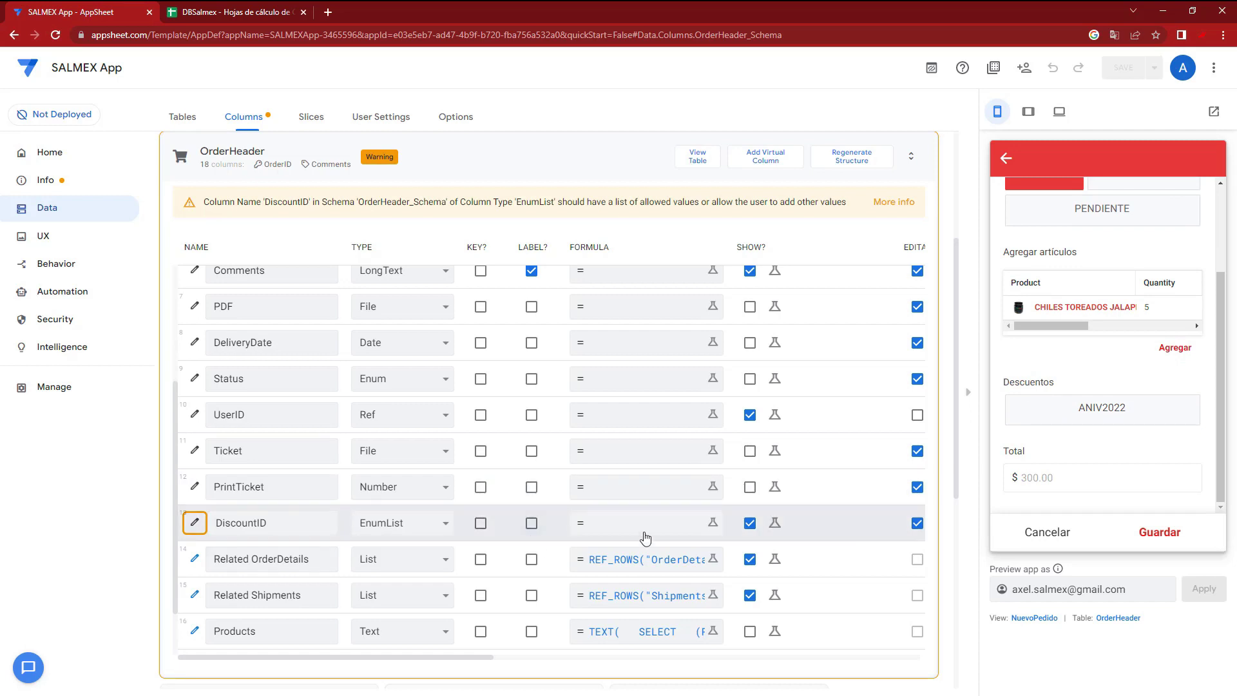
click(194, 525)
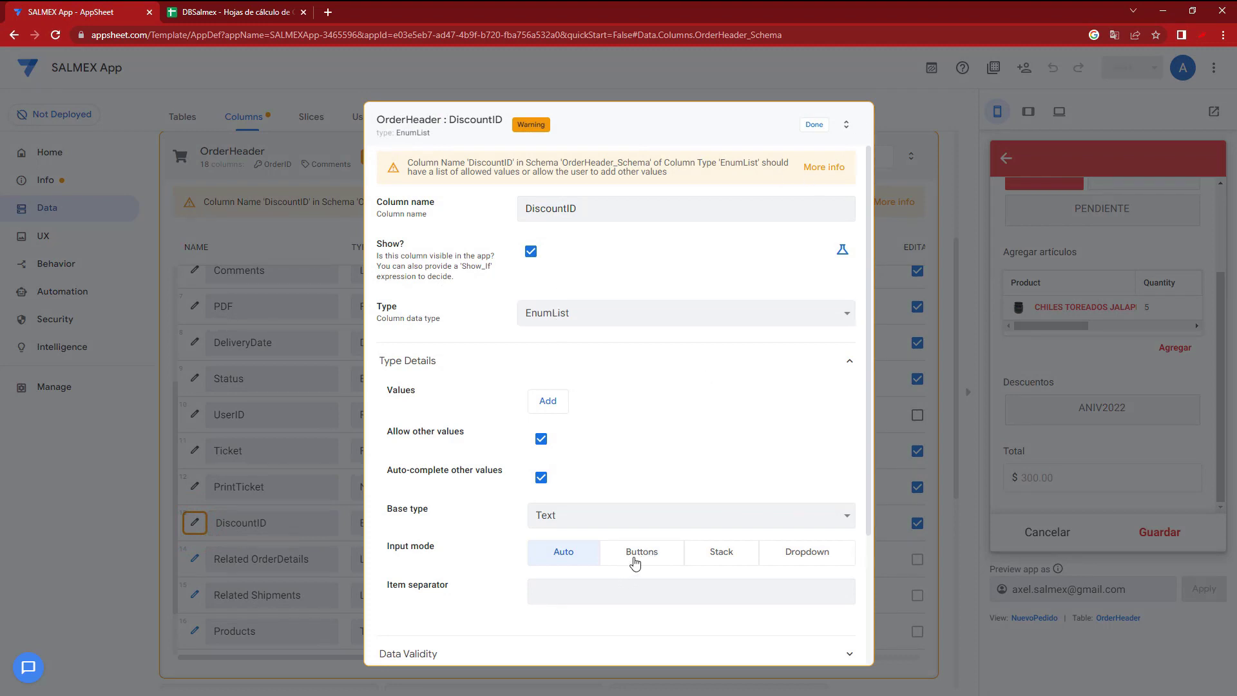
Set DiscountID's input mode to Dropdown, close its settings and save the app
click(805, 558)
click(815, 124)
click(1109, 68)
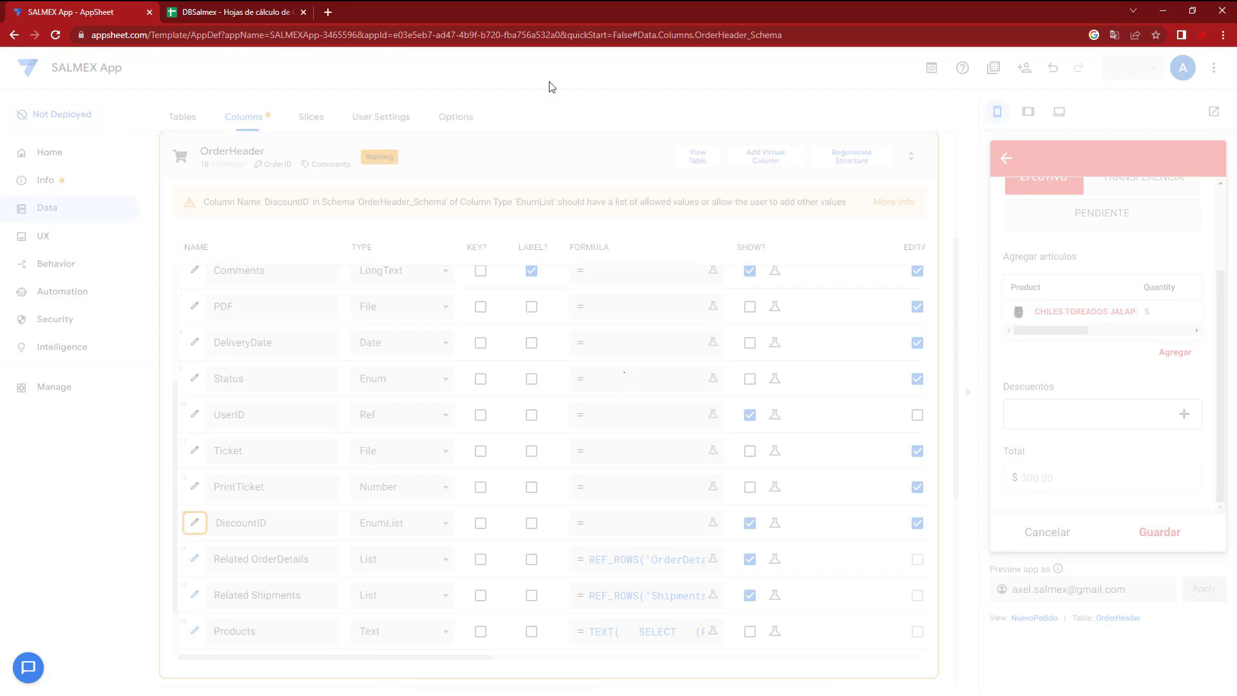
Check ANIV2022's start and end dates in the DBSalmex Discounts sheet
click(238, 9)
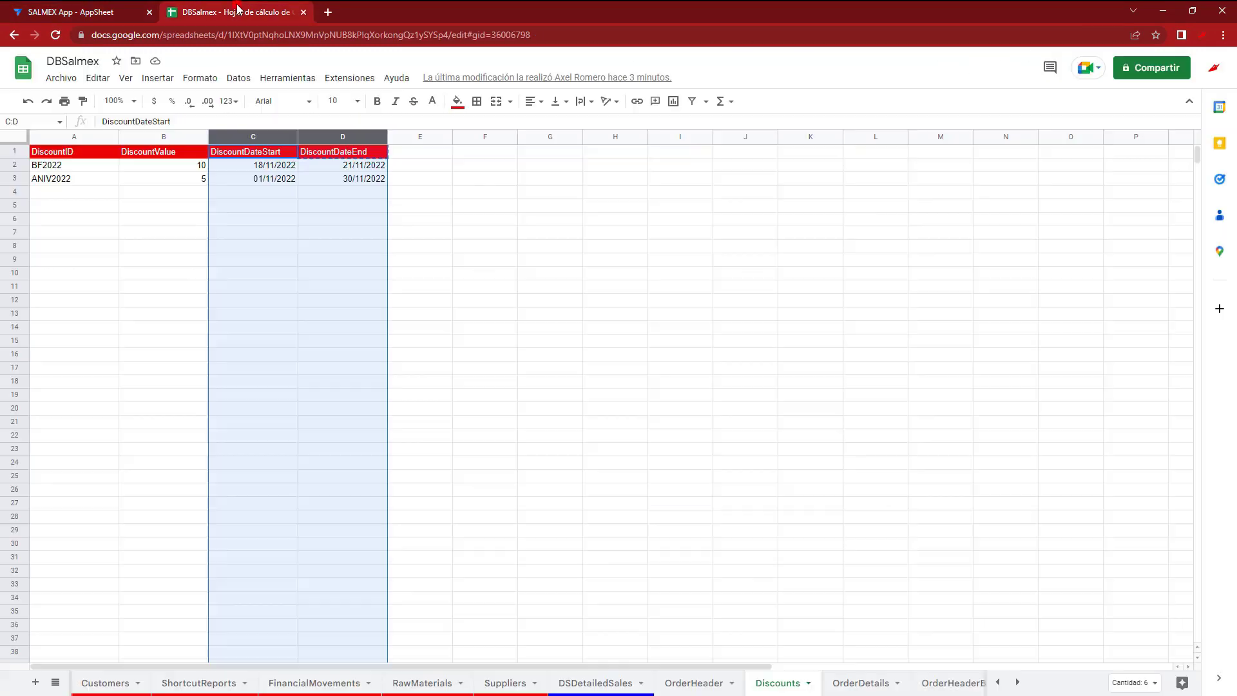
click(373, 218)
click(307, 204)
drag(265, 178, 342, 181)
drag(69, 180, 343, 186)
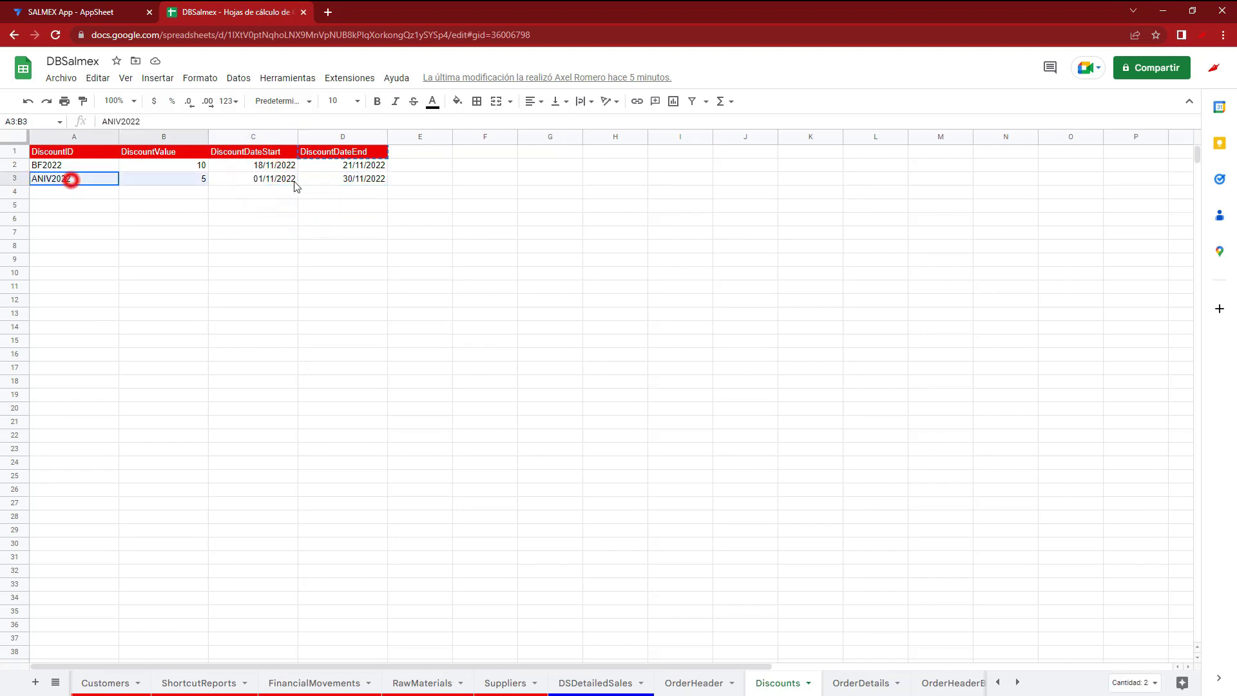
click(329, 206)
drag(257, 180, 348, 182)
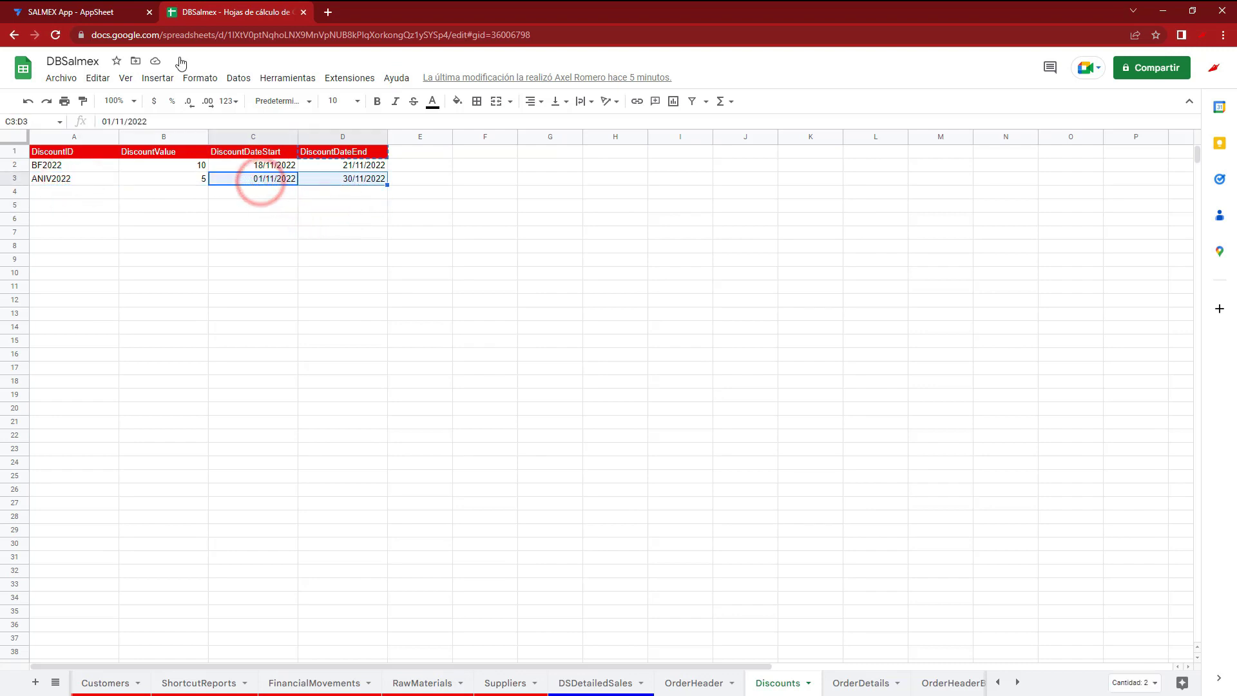
click(89, 9)
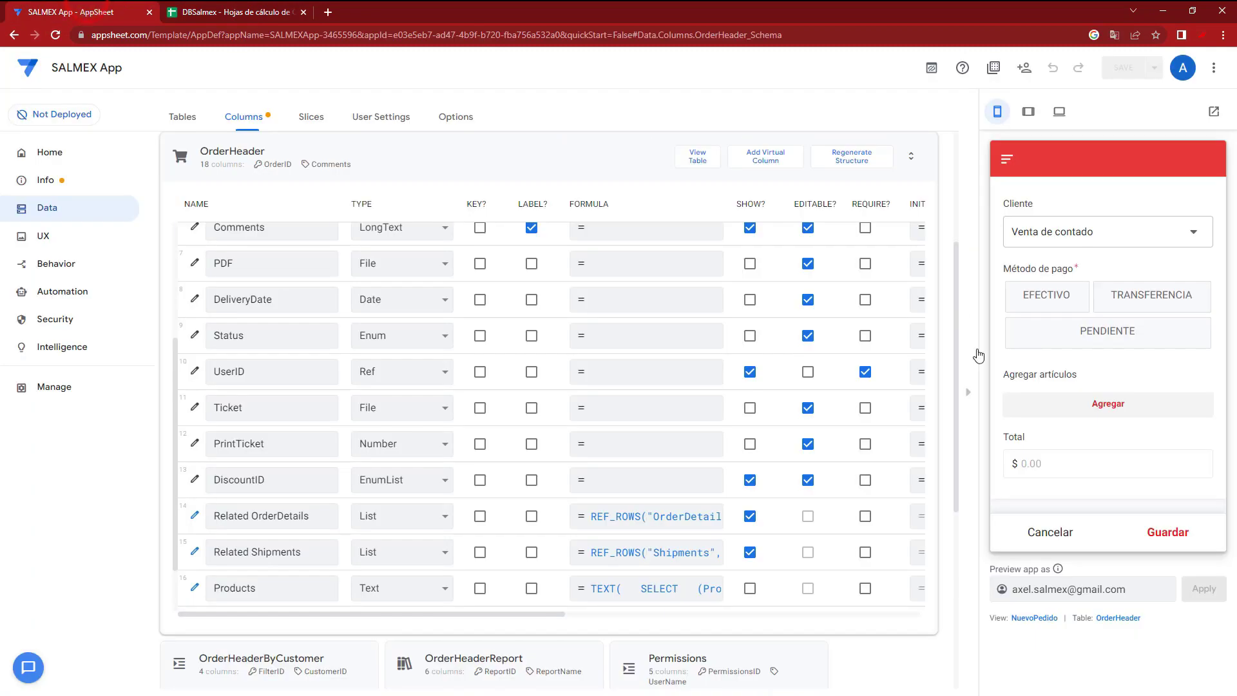
Add a 4-unit product line ($240.00) to the preview order and view the available discounts, showing only ANIV2022
click(1087, 411)
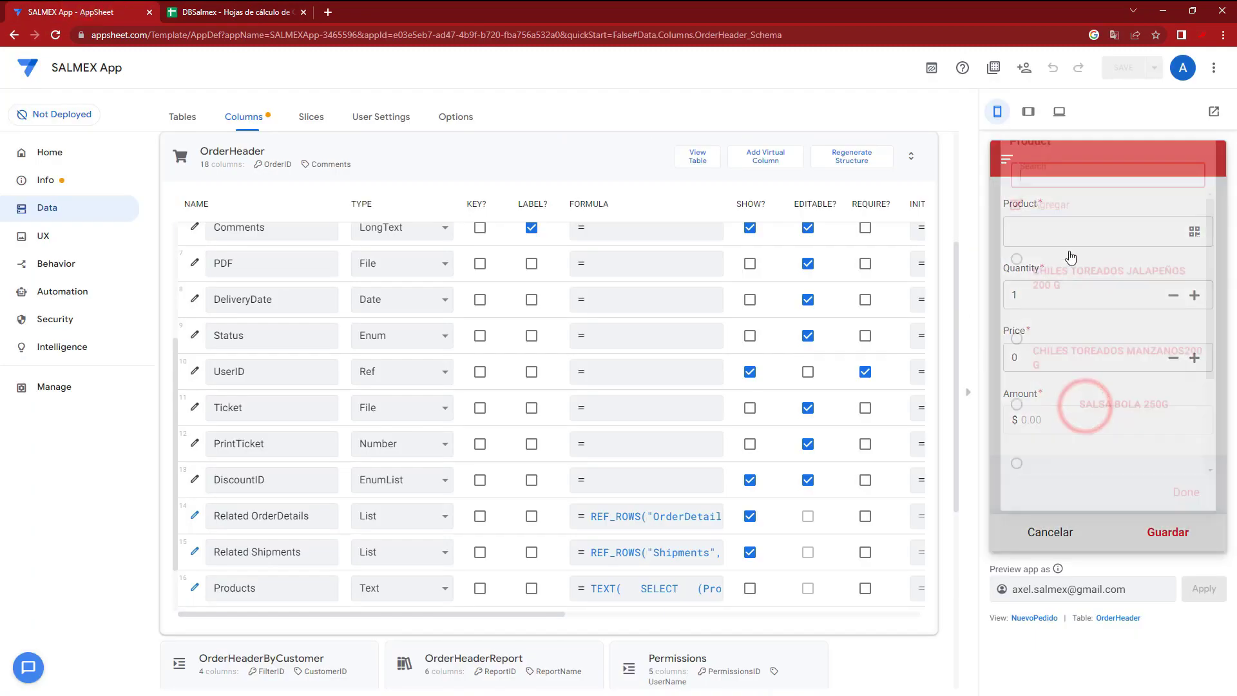
click(1051, 293)
click(1195, 348)
click(1195, 348)
click(1195, 348)
click(1165, 532)
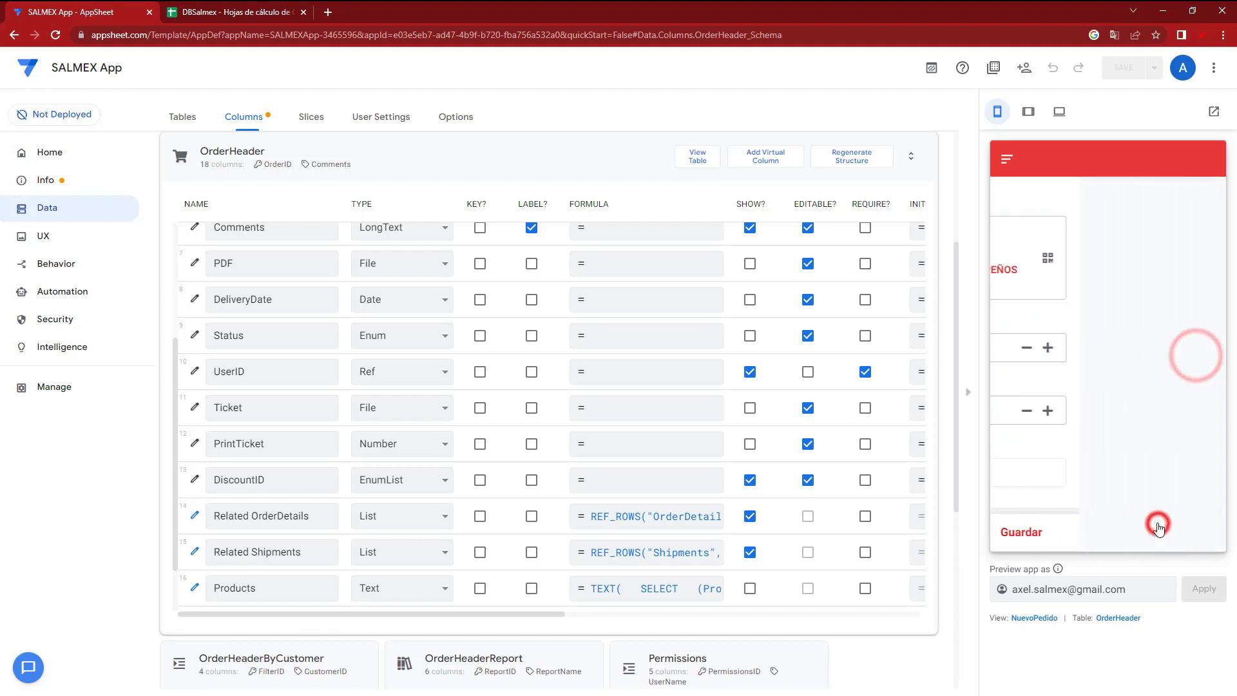
click(1186, 532)
click(1186, 533)
click(1060, 533)
click(1168, 415)
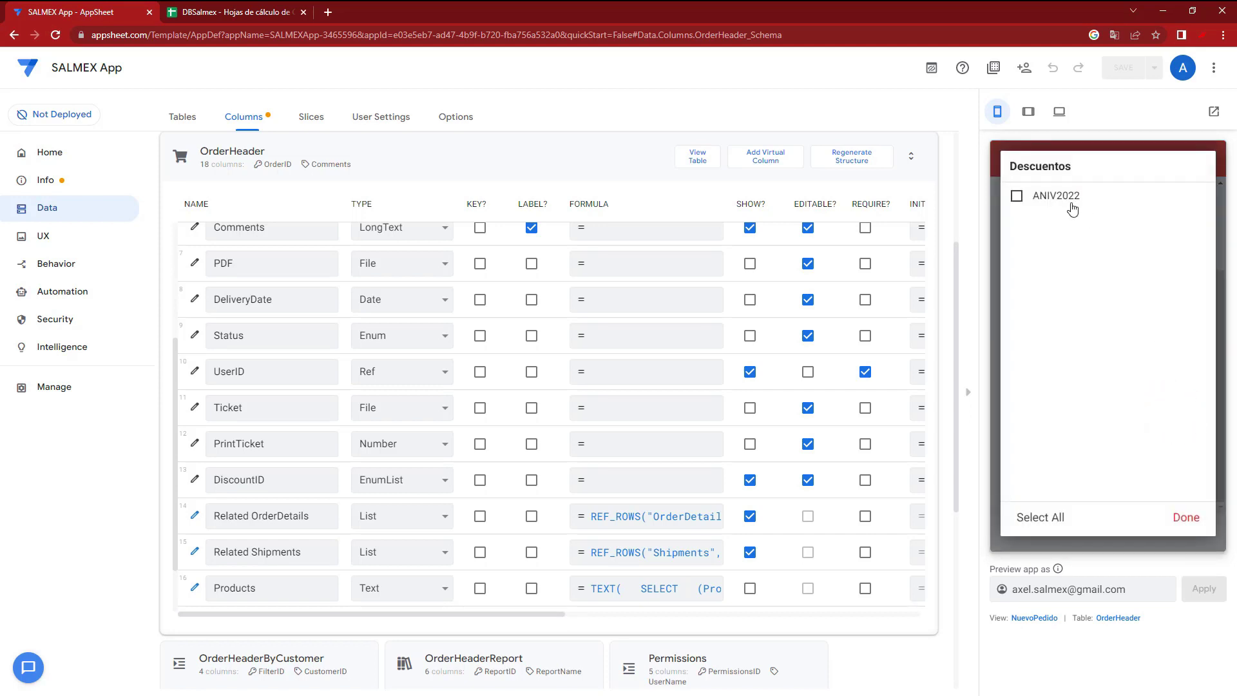
Compare BF2022 (18/11/2022–21/11/2022) and ANIV2022 (01/11/2022–30/11/2022) dates in the Discounts sheet
click(238, 11)
click(318, 202)
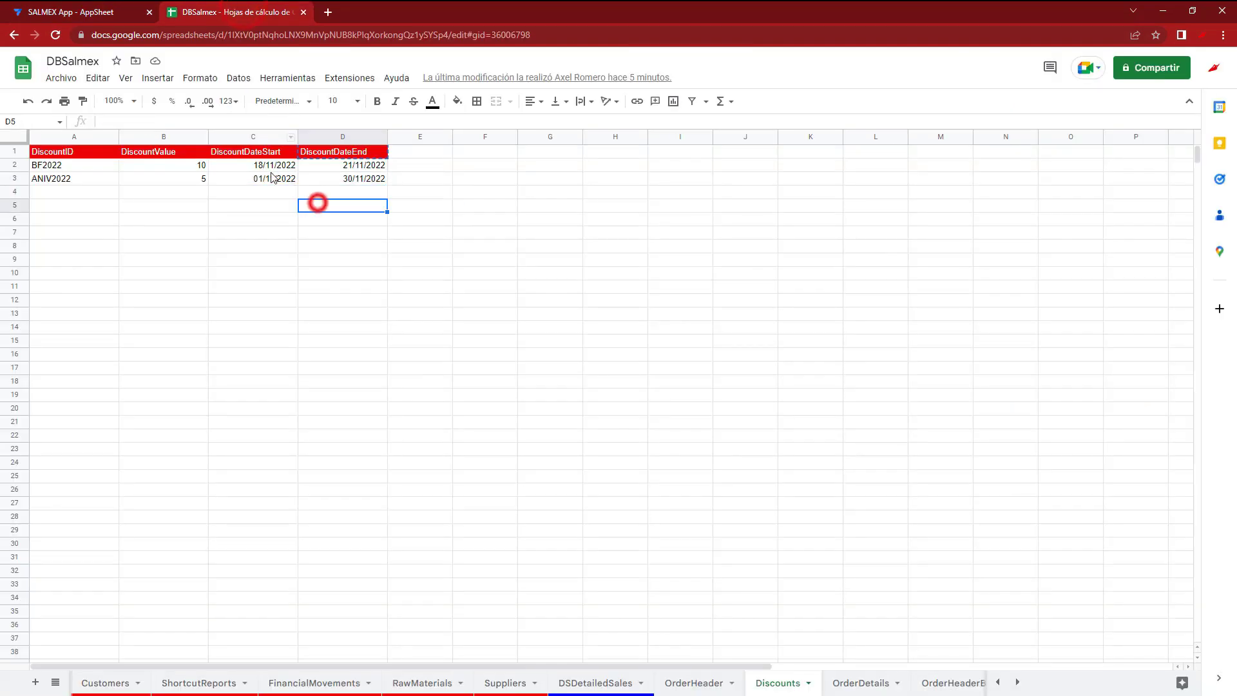
drag(265, 165, 376, 168)
click(358, 202)
drag(264, 165, 375, 169)
click(354, 201)
drag(265, 177, 351, 178)
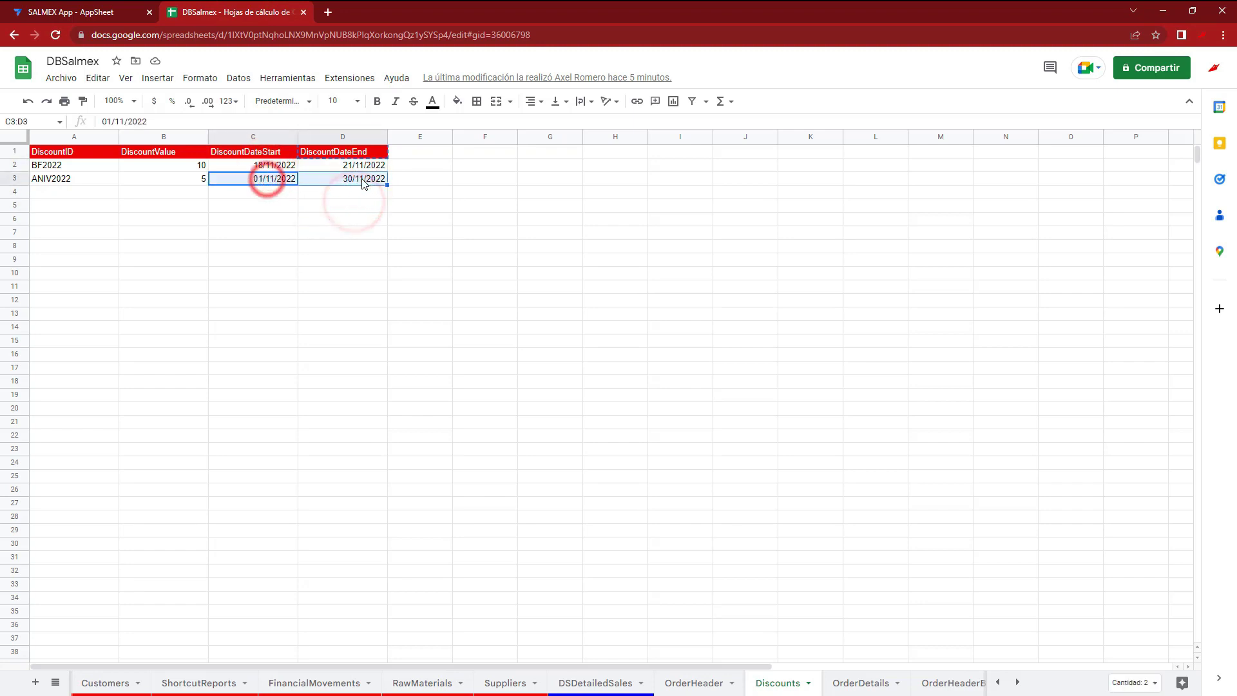
drag(267, 169, 345, 172)
mouse_move(1216, 683)
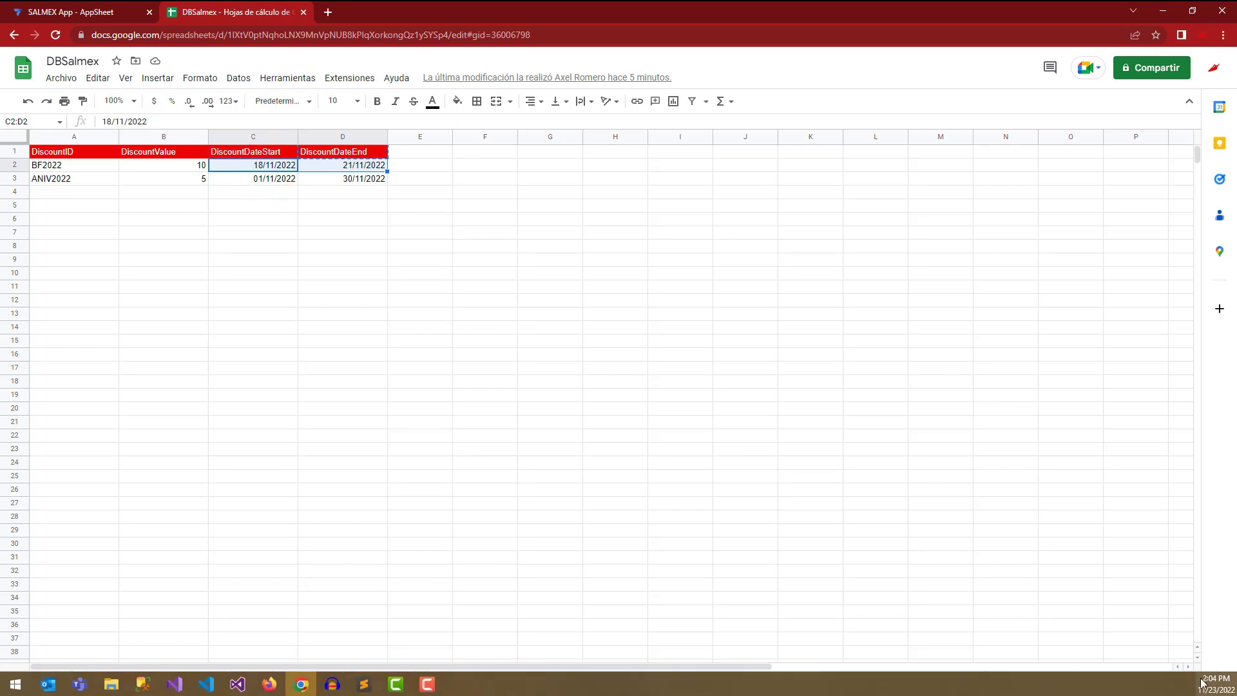
Check BF2022's end date in the sheet, then discard the half-filled preview order
click(288, 207)
click(342, 166)
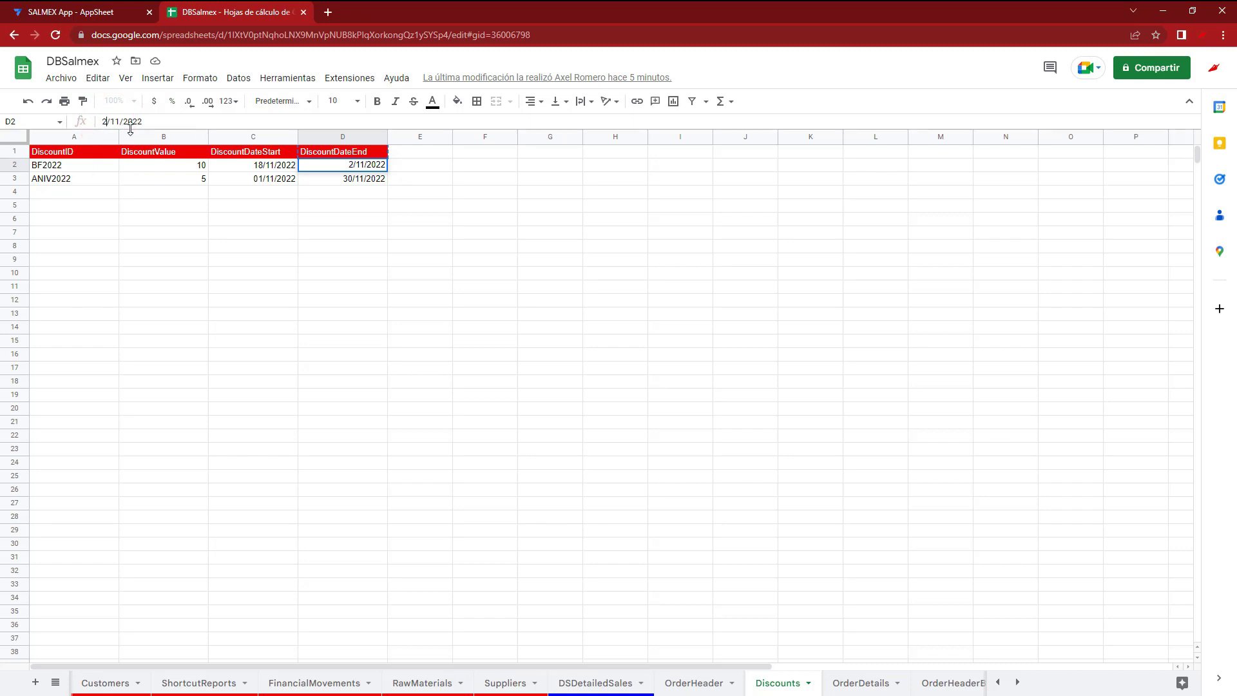
click(408, 269)
drag(331, 166, 80, 167)
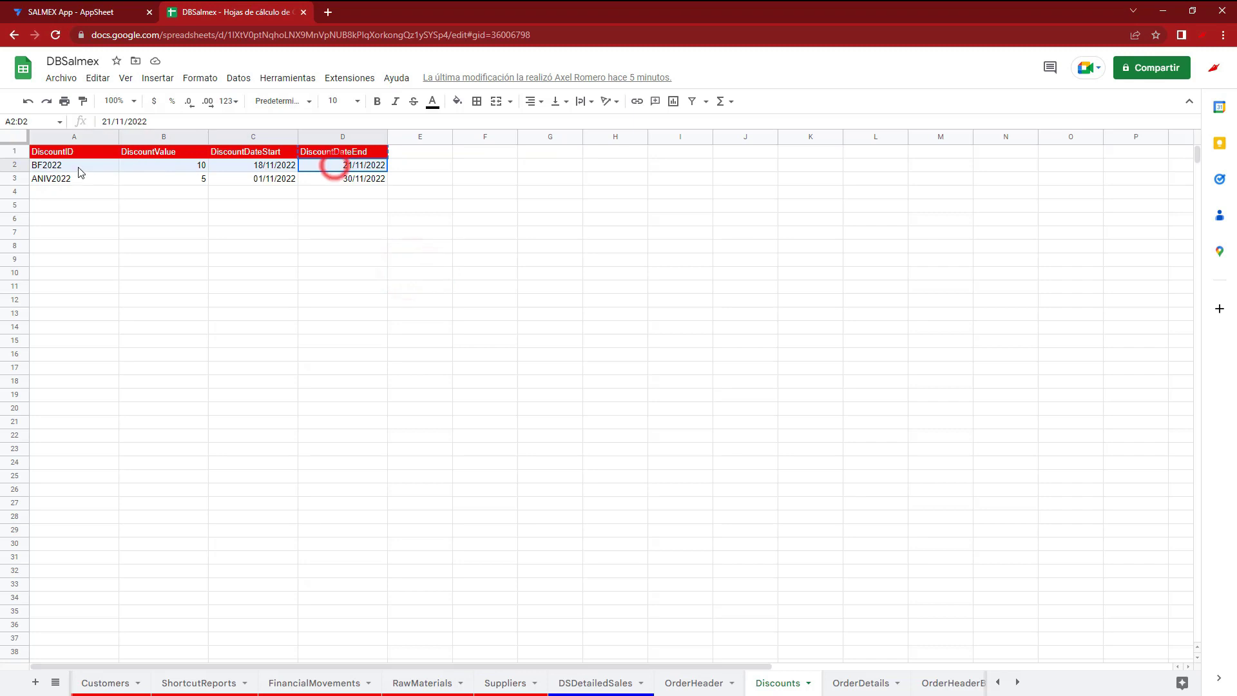
click(77, 13)
click(1186, 523)
click(1045, 530)
Change the BF2022 discount's Fecha Fin to 25/11/2022 and save it
click(1089, 409)
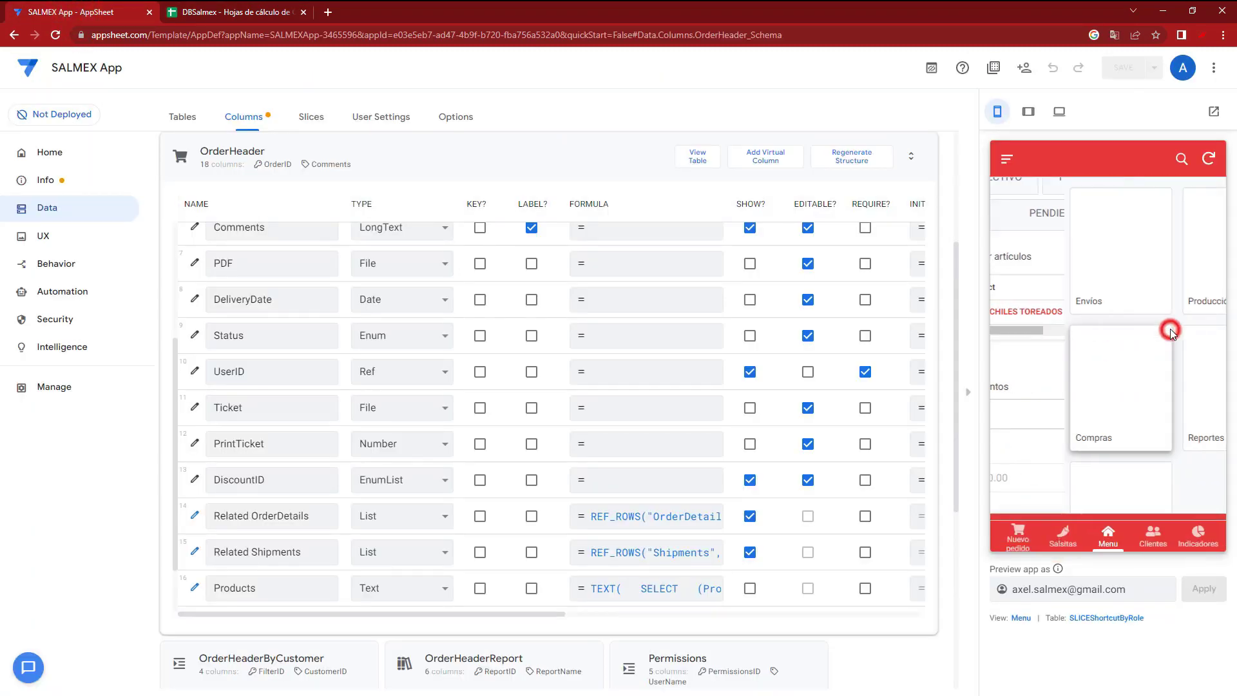
click(1007, 162)
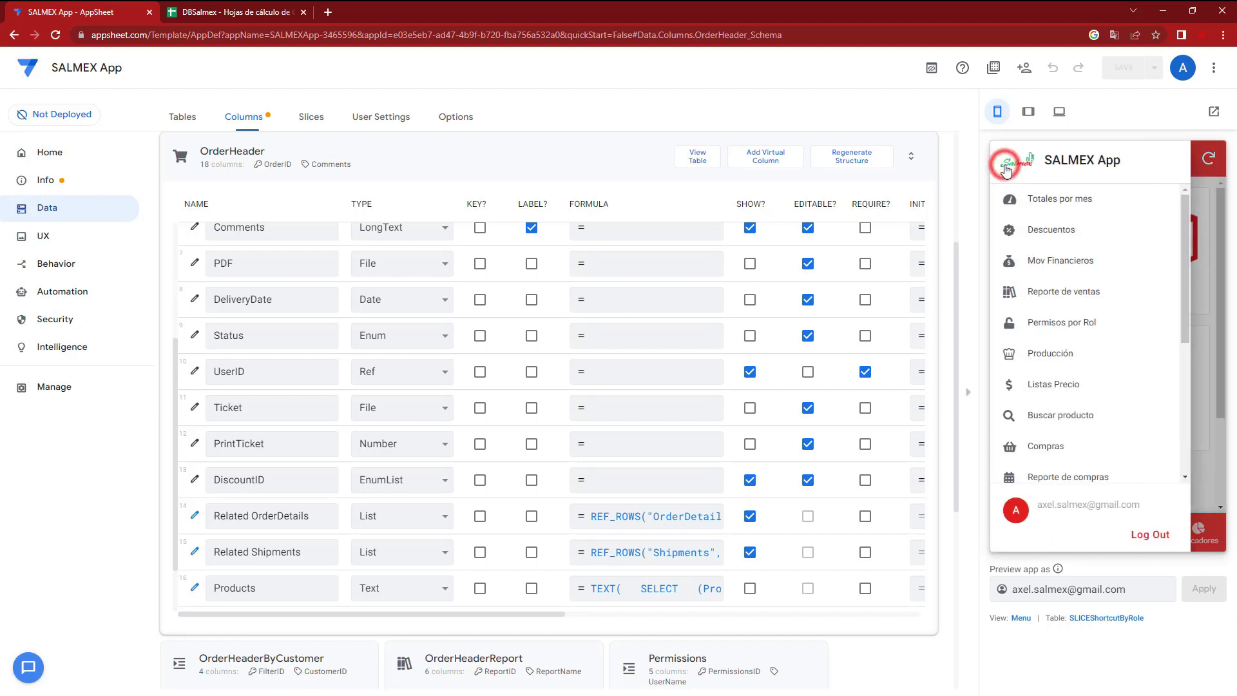
click(1047, 230)
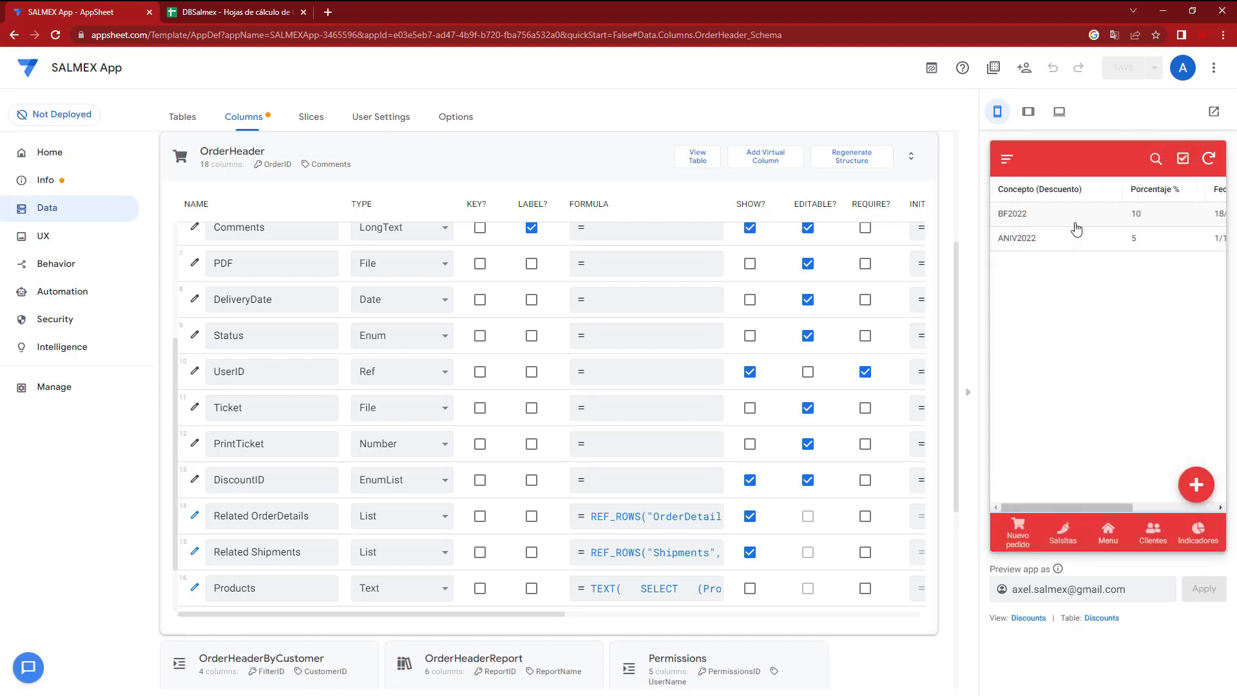
click(1048, 219)
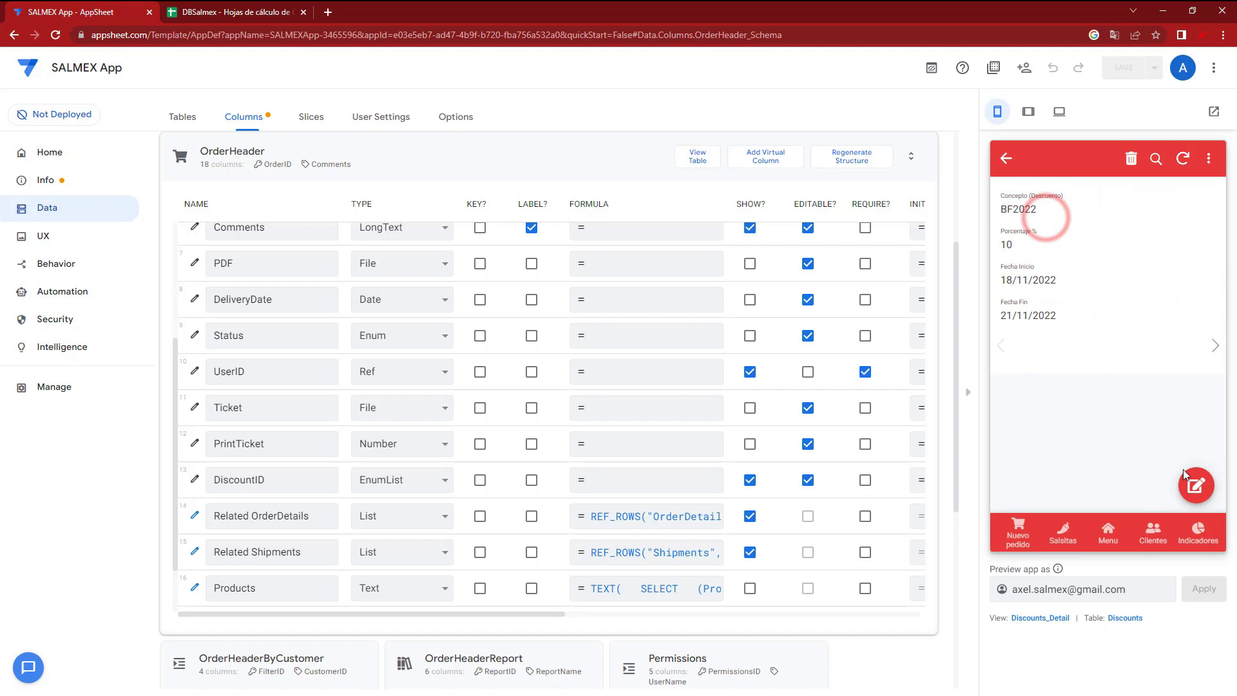
click(1192, 480)
click(1193, 421)
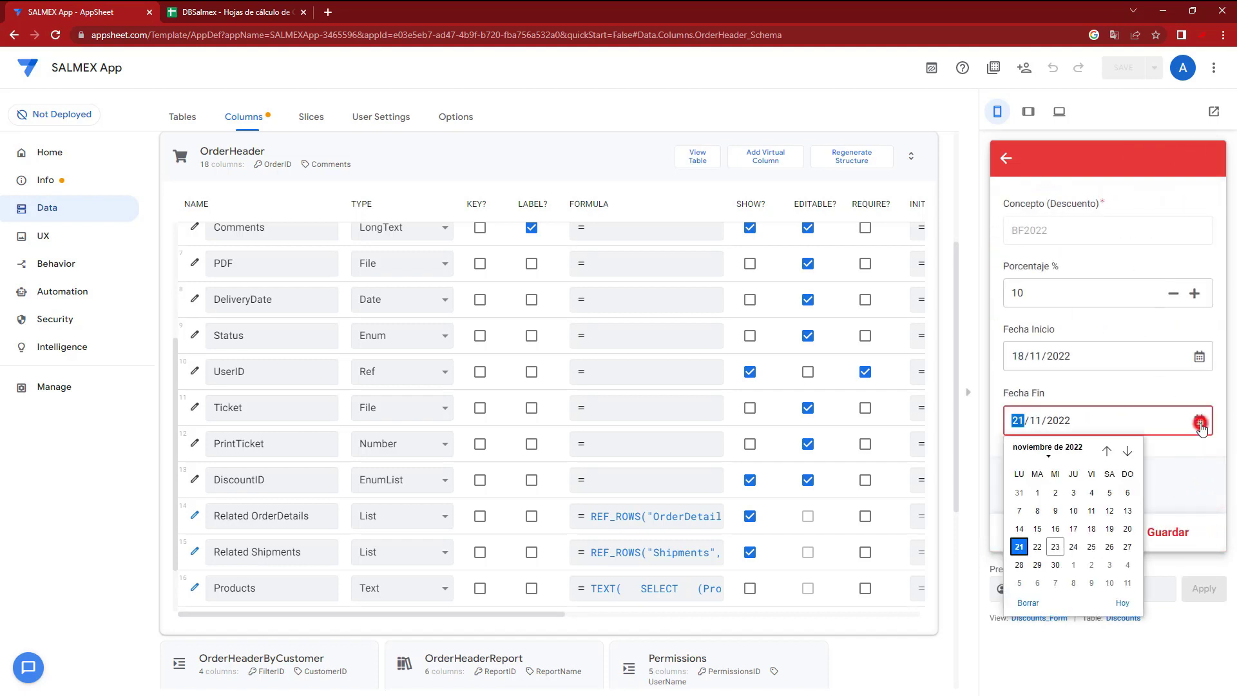
click(1109, 546)
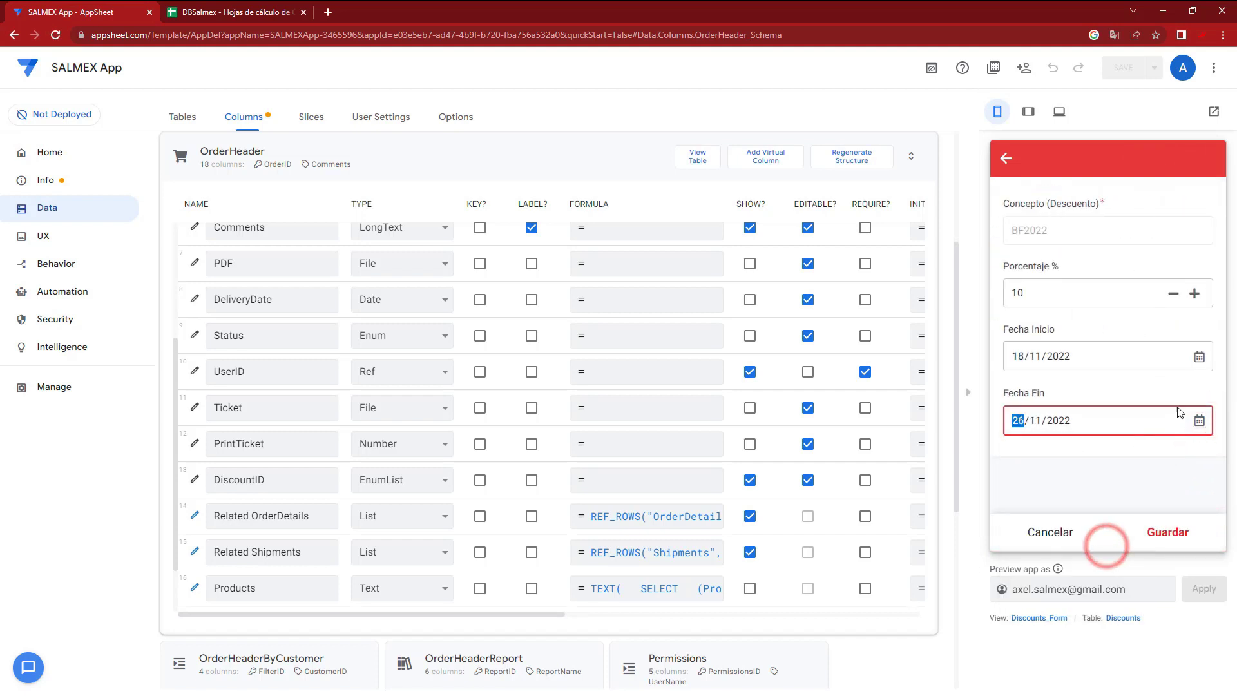
click(1199, 420)
click(1092, 547)
click(1170, 450)
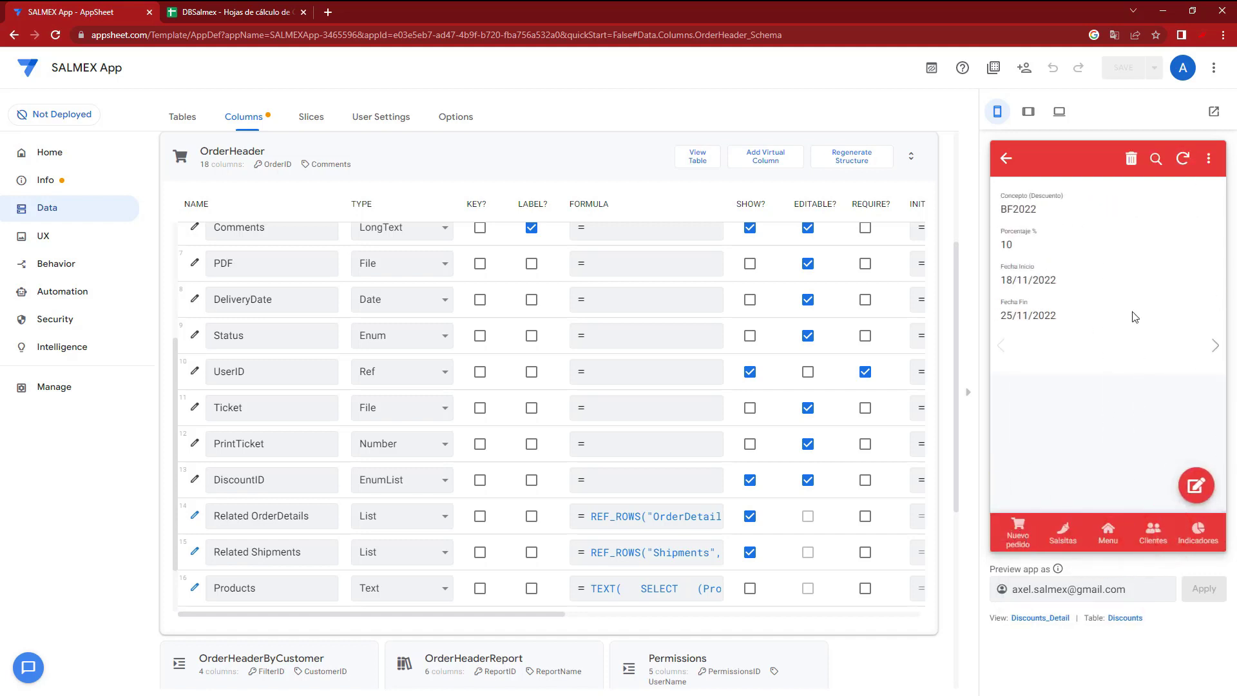
Start a new order and add 5 CHILES TOREADOS JALAPEÑOS 200 G
click(1018, 545)
click(1106, 412)
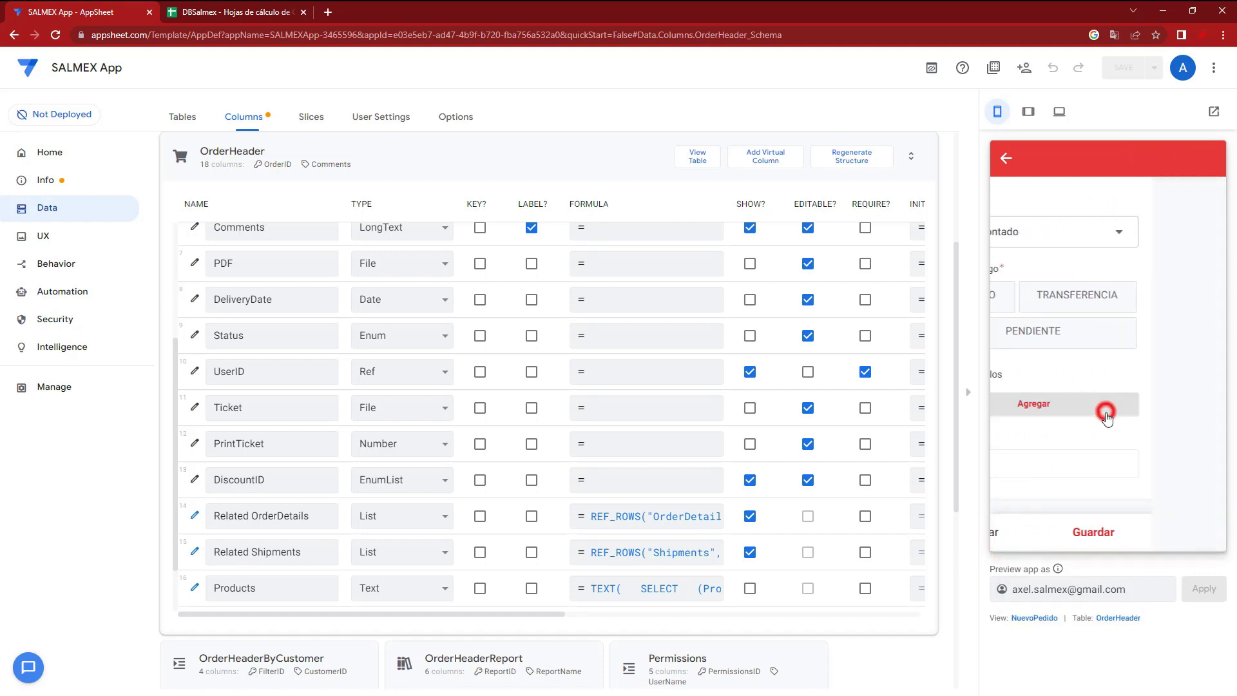
click(1131, 234)
click(1069, 274)
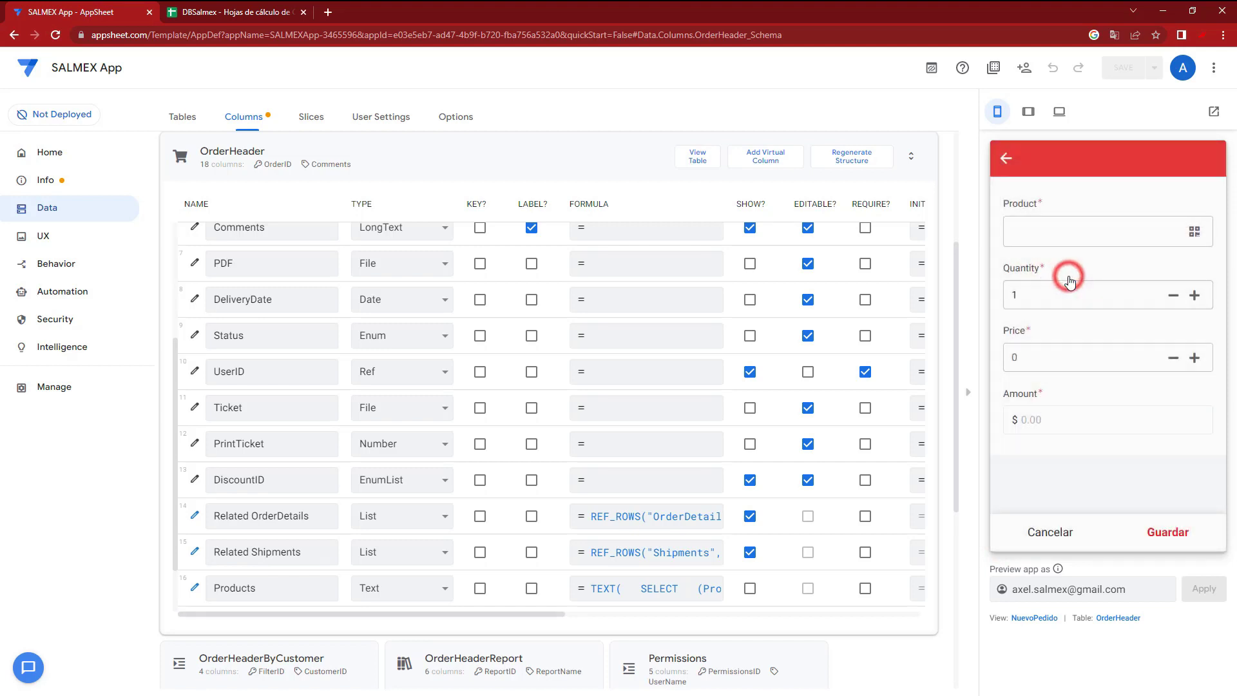
click(1194, 348)
click(1153, 531)
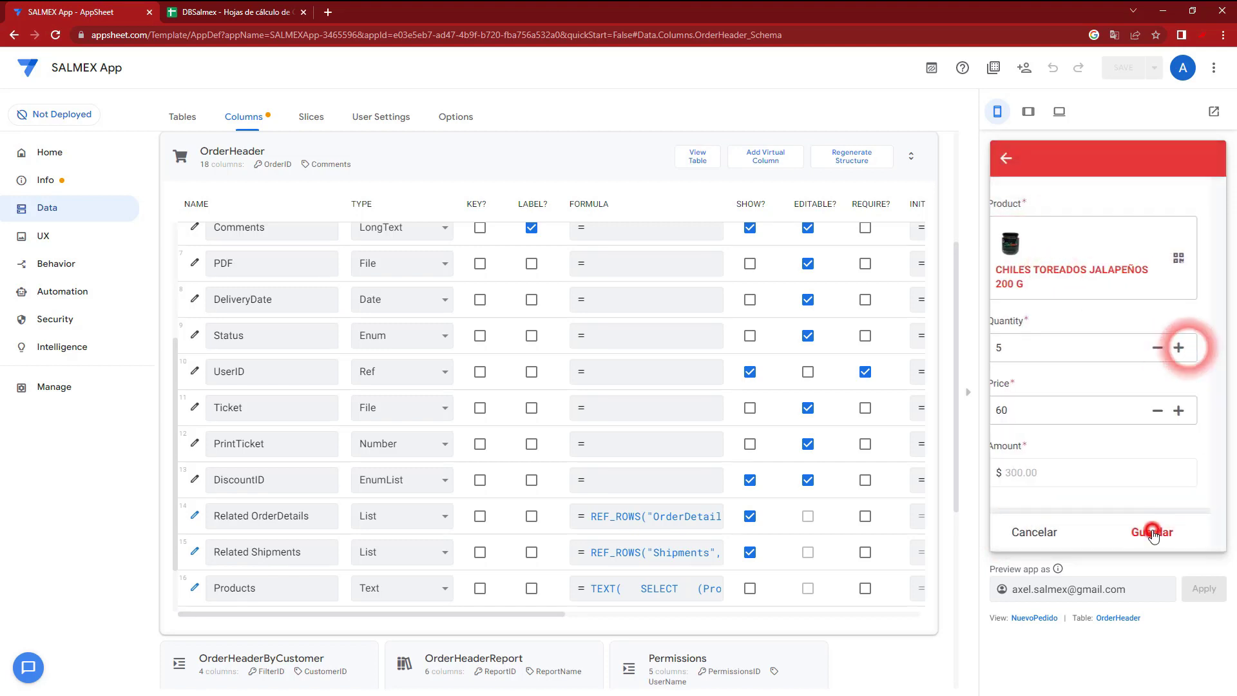
click(1169, 514)
click(1031, 534)
scroll(1191, 425, down, 2)
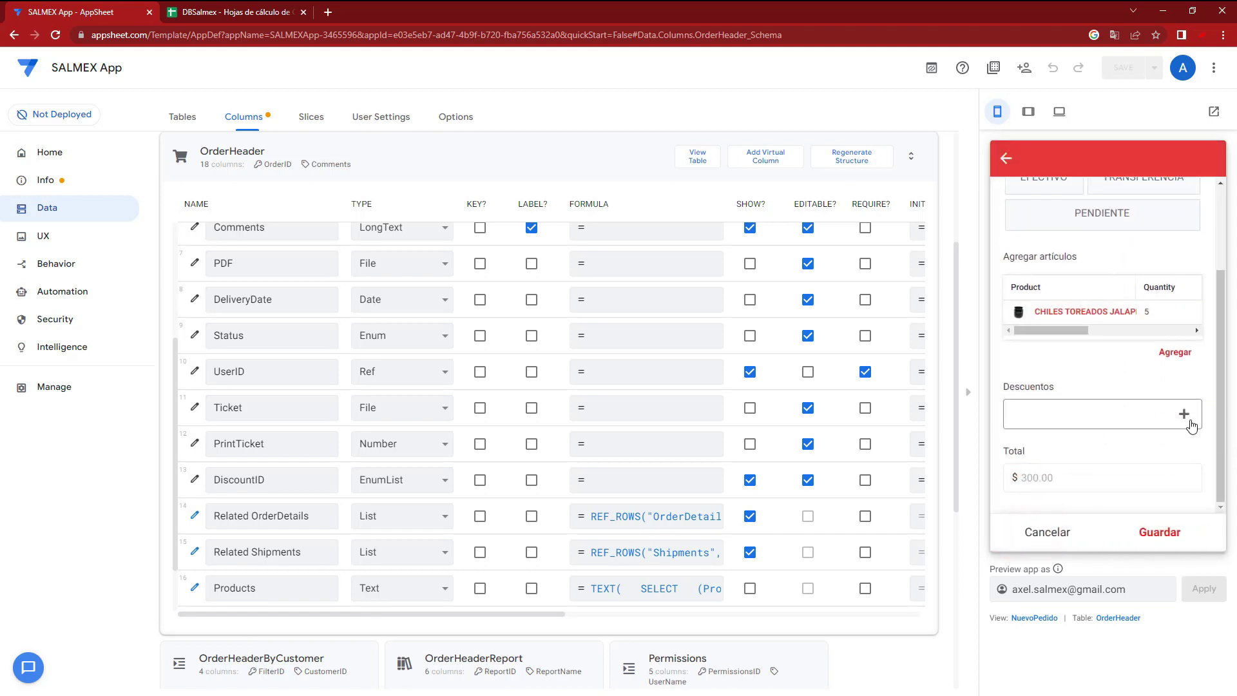
Apply both the BF2022 and ANIV2022 discounts to the order
click(1172, 422)
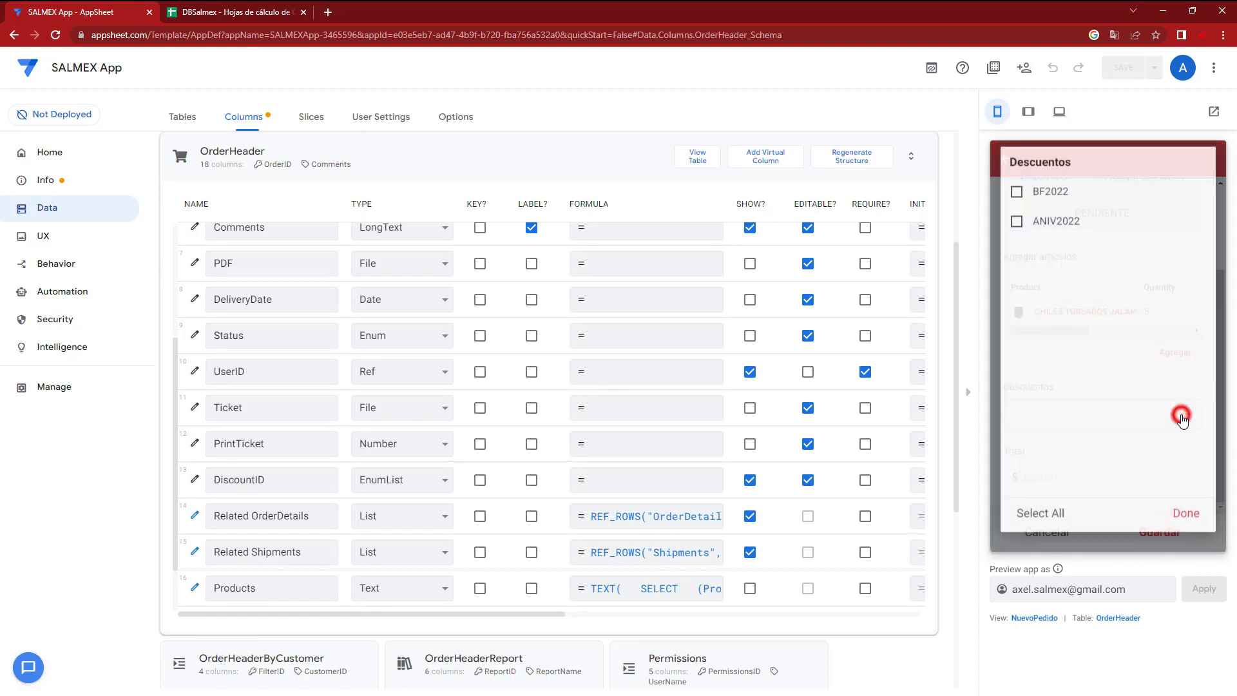
click(1024, 197)
click(1017, 225)
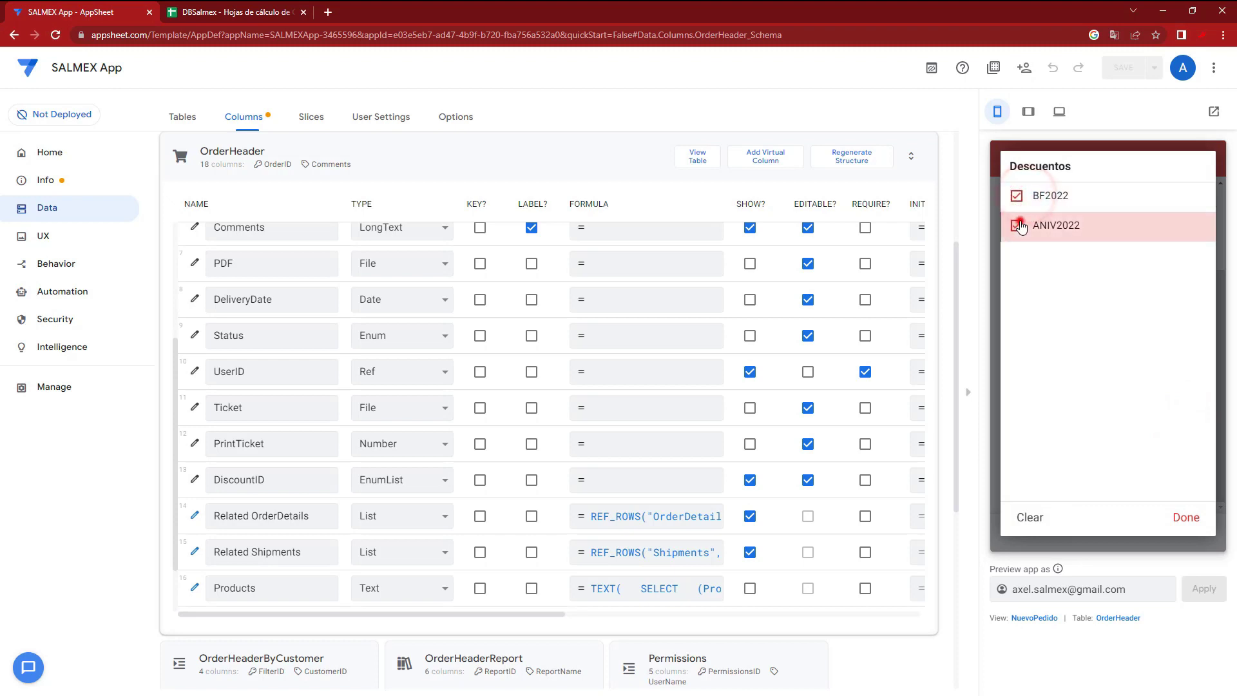
click(1186, 517)
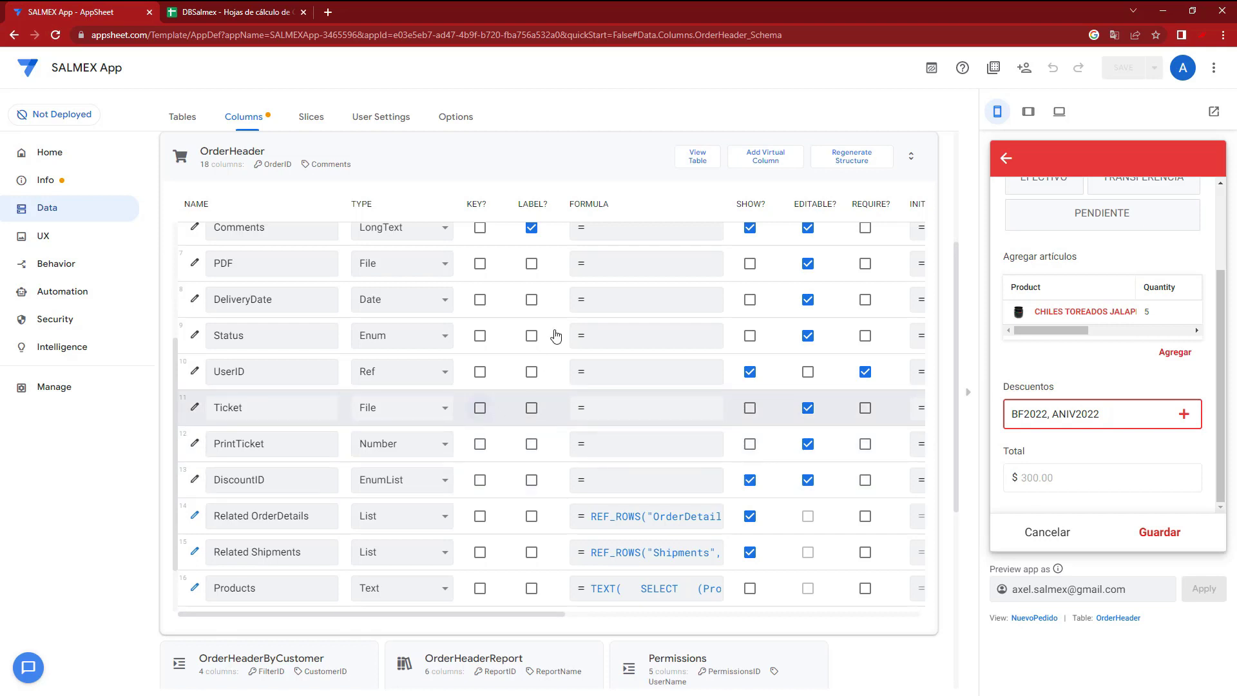
Add a virtual column named TotalDiscountVirtual to OrderHeader and open its App formula editor
click(769, 169)
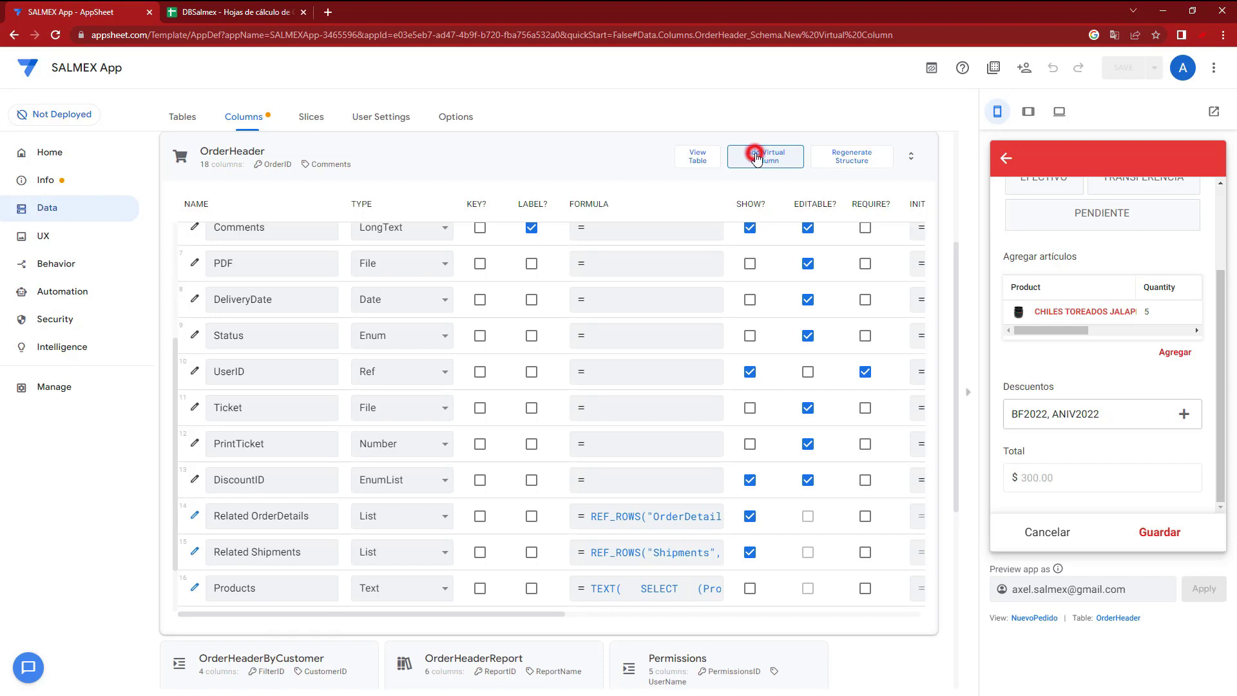
triple_click(683, 174)
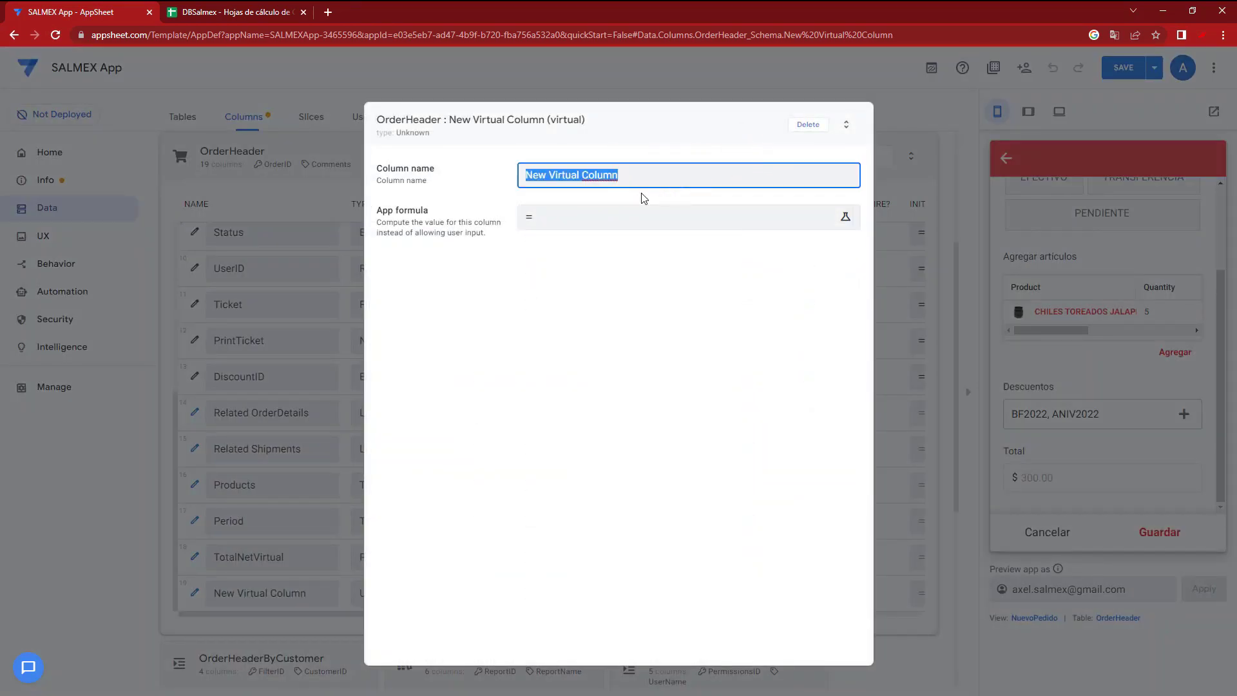
text(TotalDiscountVirtual)
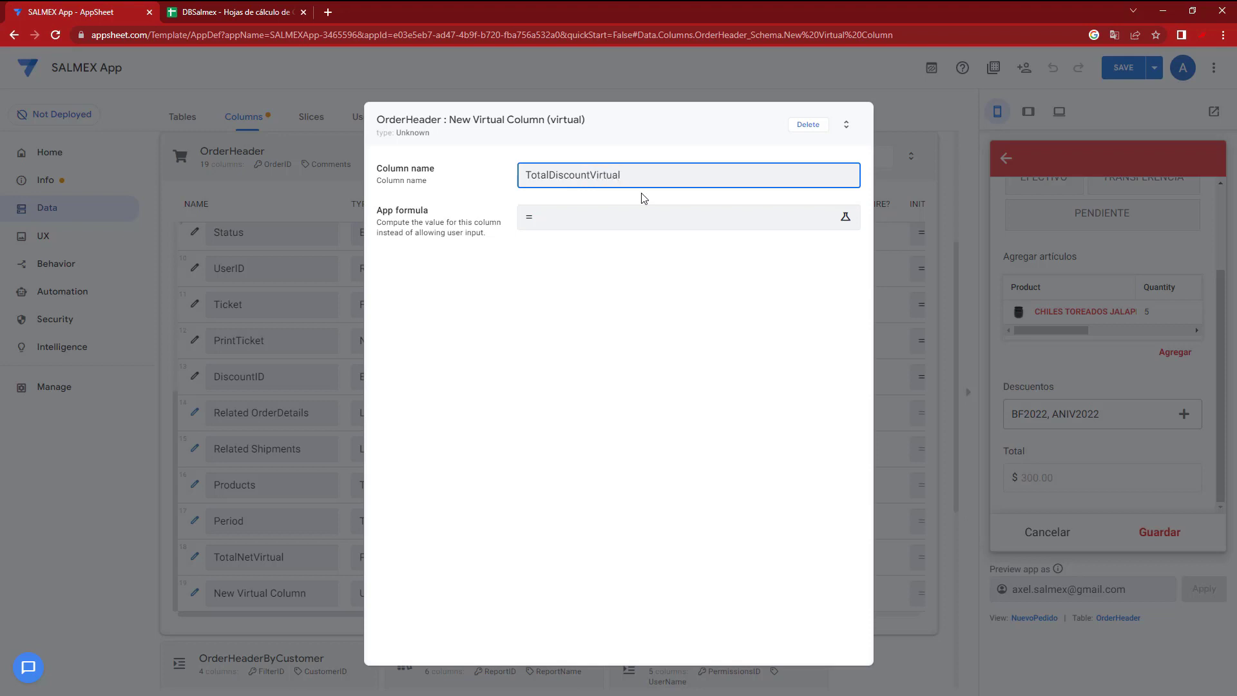
click(574, 223)
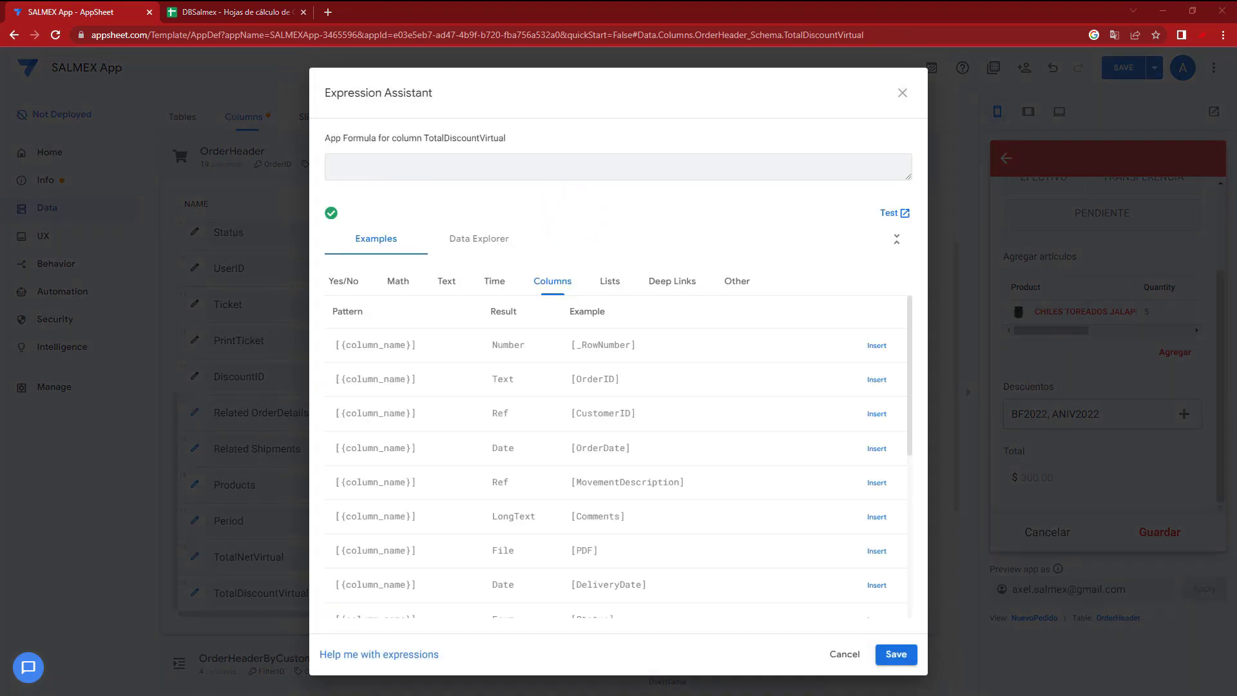
Paste the SUM(SELECT(Discounts[DiscountValue], ...)) formula and compare it with the Discounts sheet's percentages
click(393, 175)
key(ctrl+v)
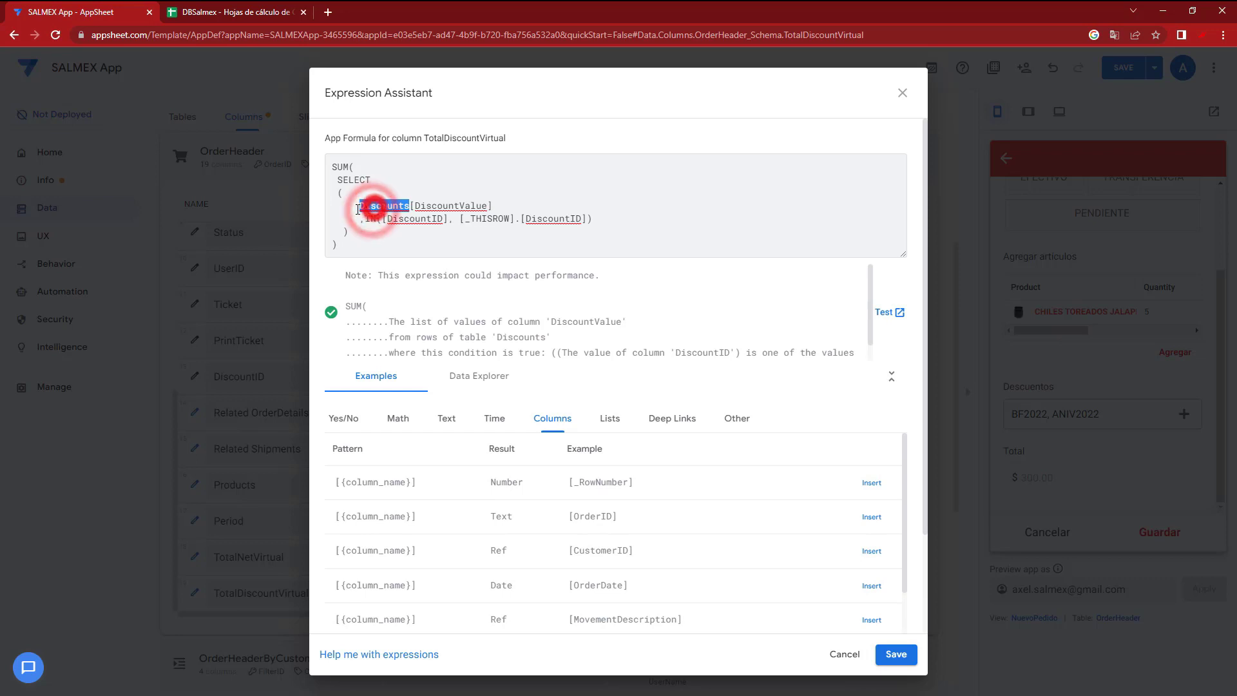
drag(359, 207, 407, 210)
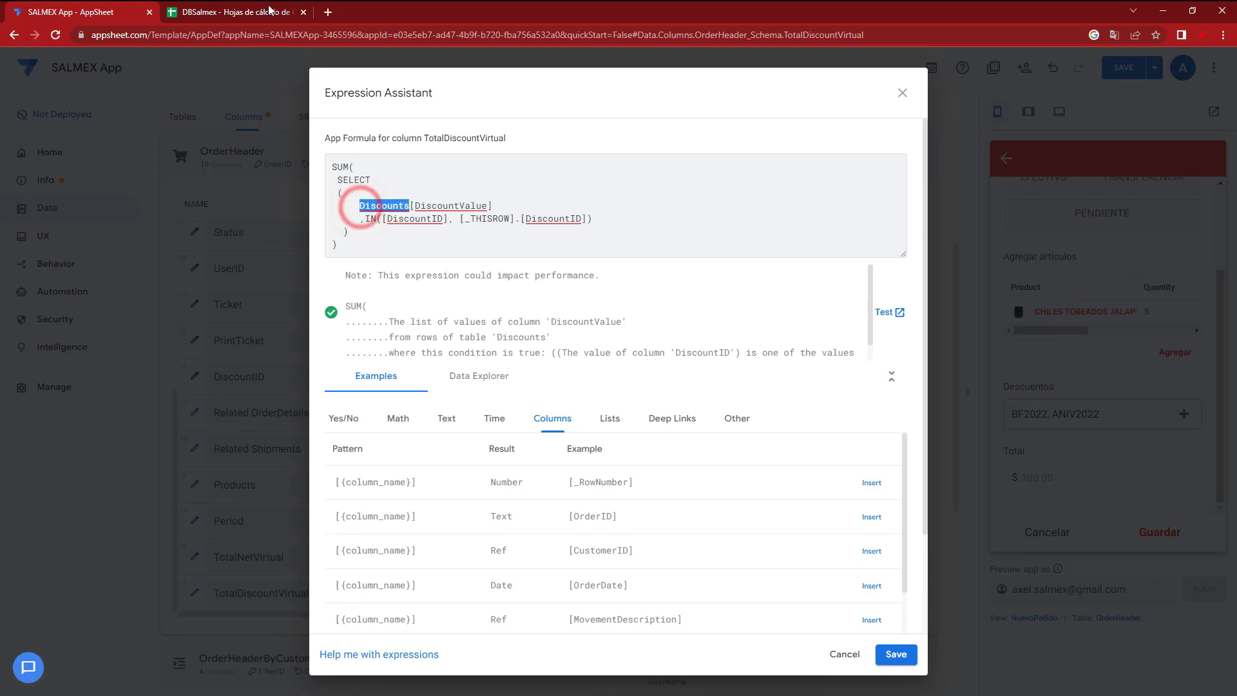
click(241, 12)
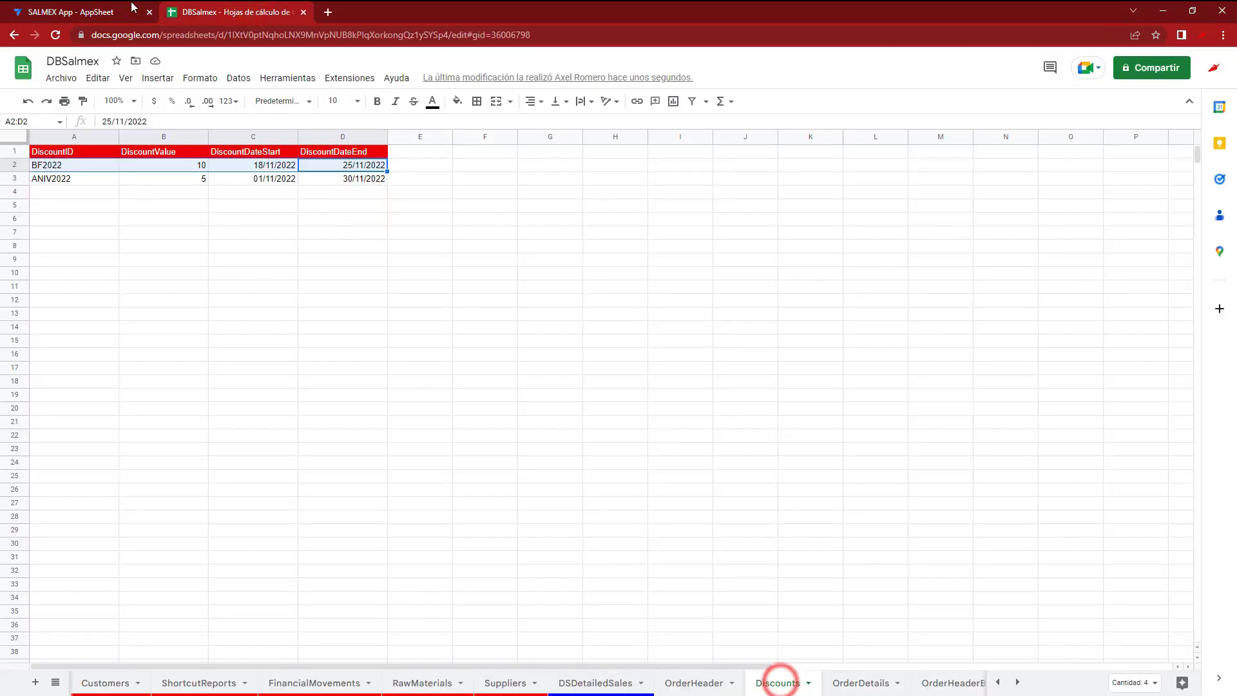
click(119, 8)
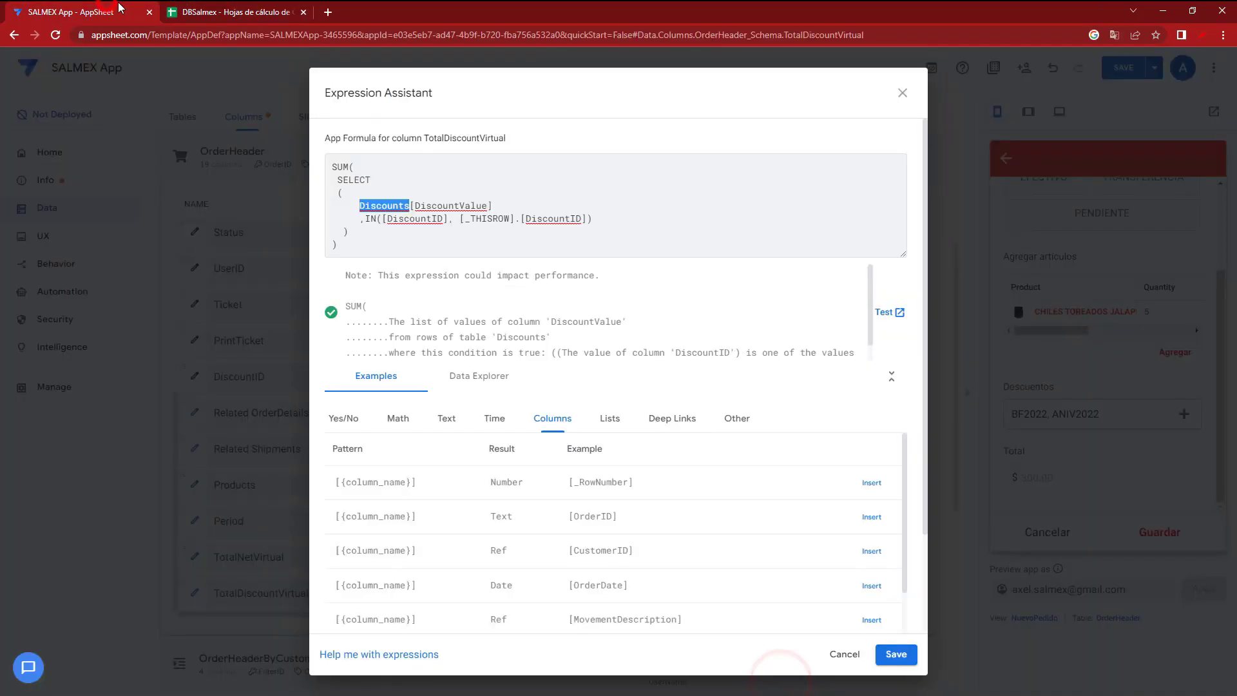
double_click(416, 206)
click(242, 11)
click(183, 170)
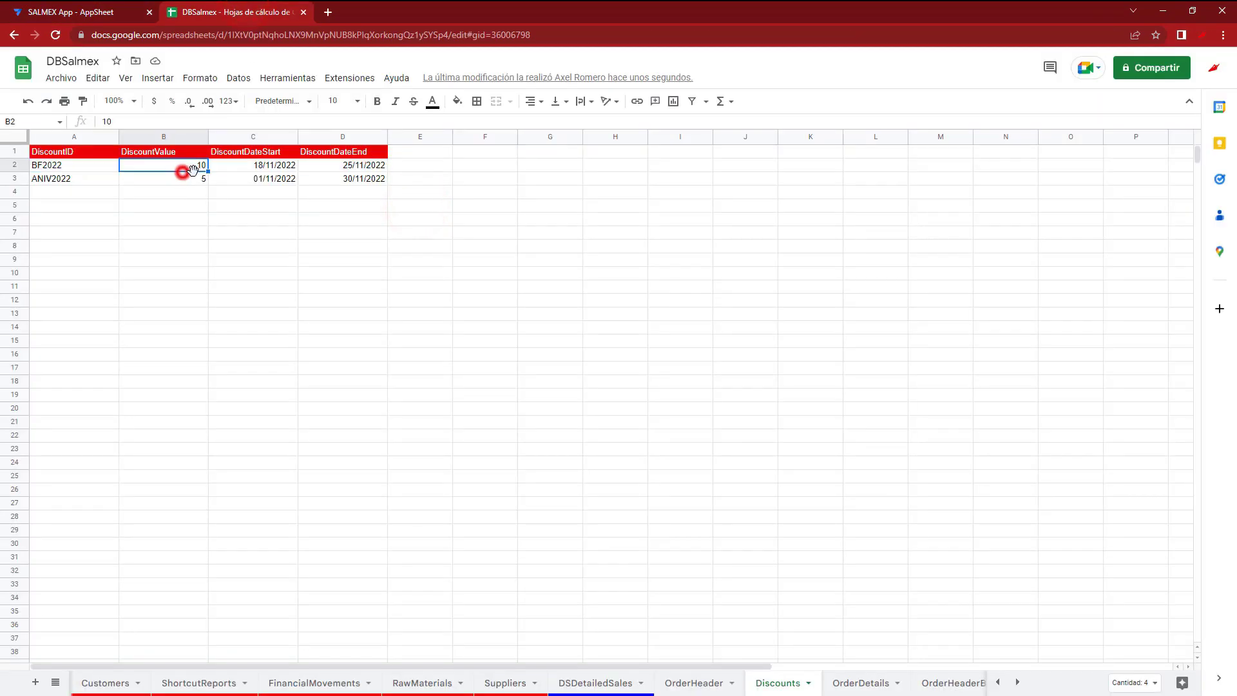
click(185, 176)
click(205, 193)
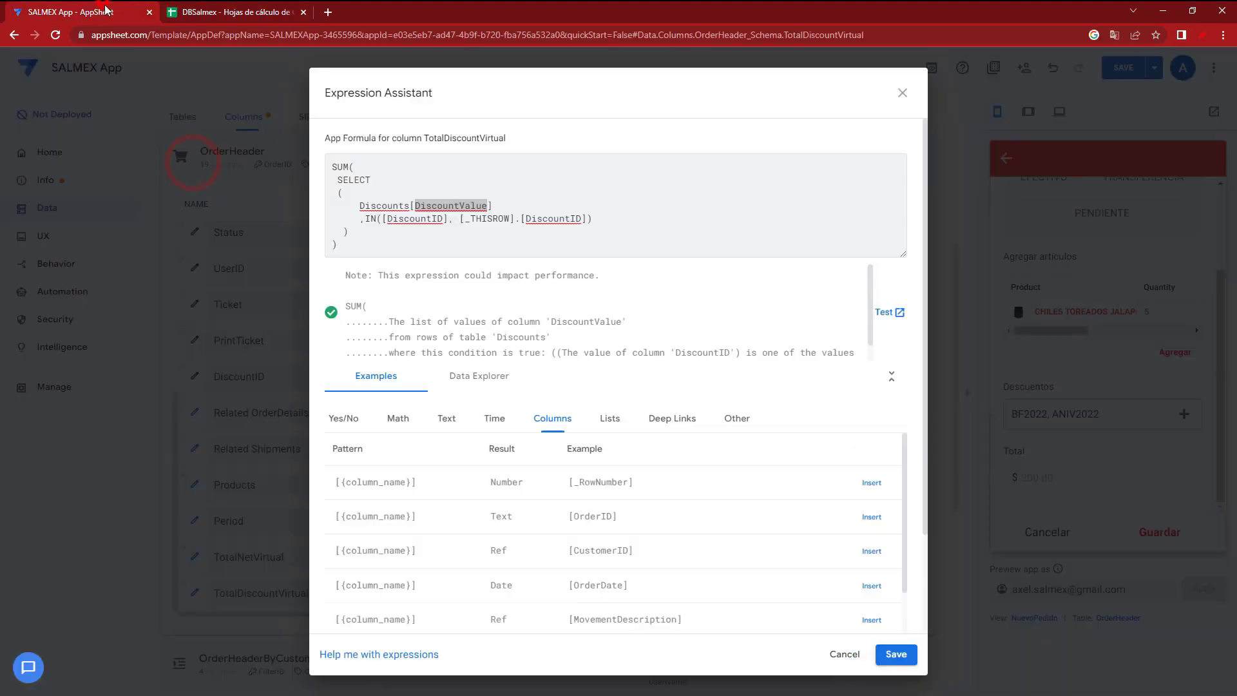
Check the IN([DiscountID], [_THISROW].[DiscountID]) condition against the Discounts sheet's DiscountID values
key(ctrl+shift+Tab)
click(434, 189)
click(369, 219)
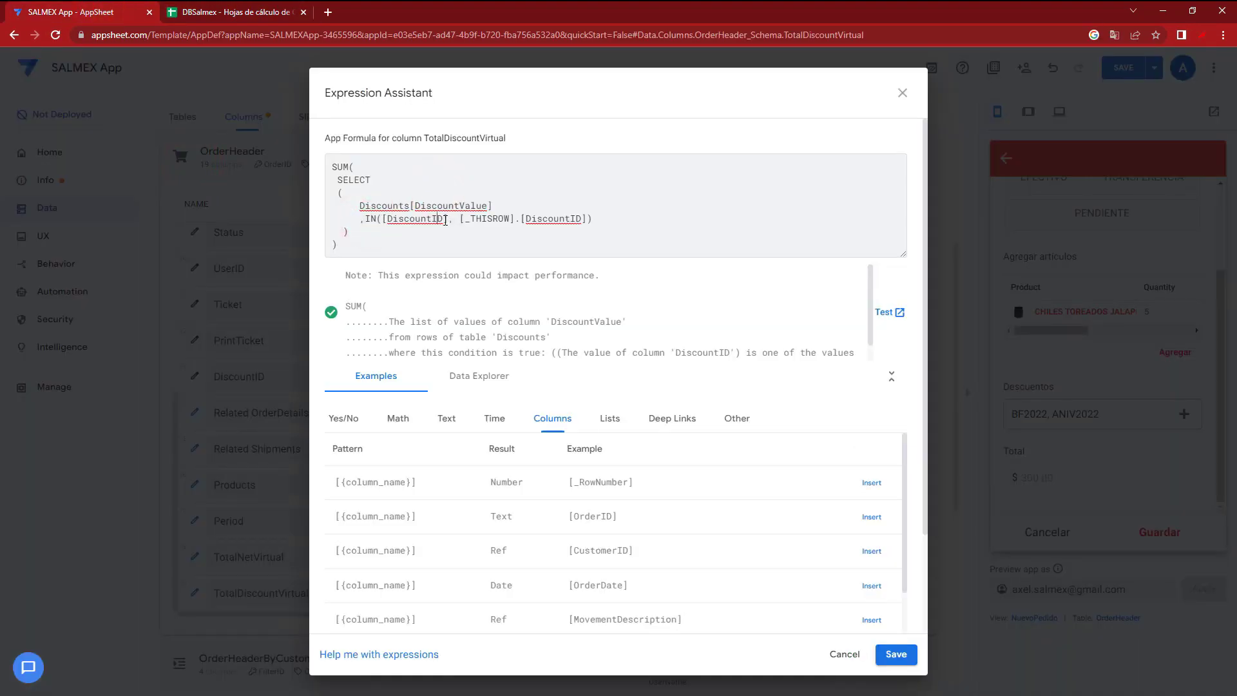
drag(445, 220, 382, 220)
key(ctrl+Tab)
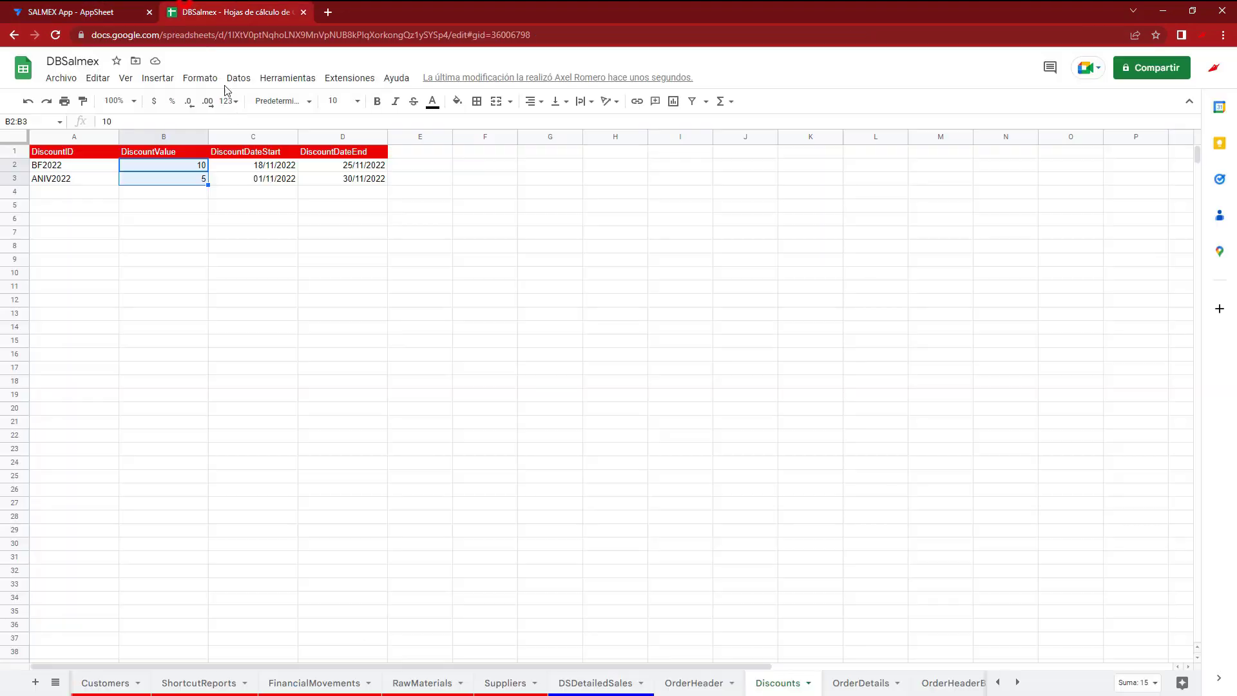
click(90, 161)
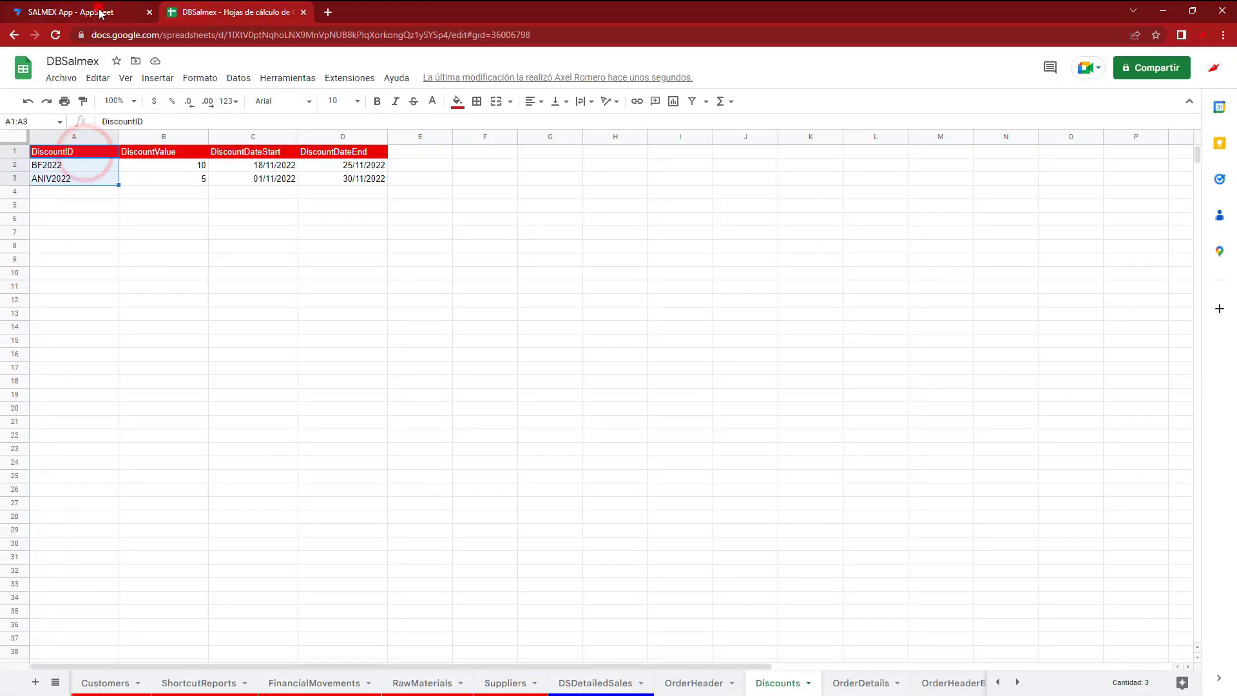
click(97, 12)
drag(460, 220, 585, 219)
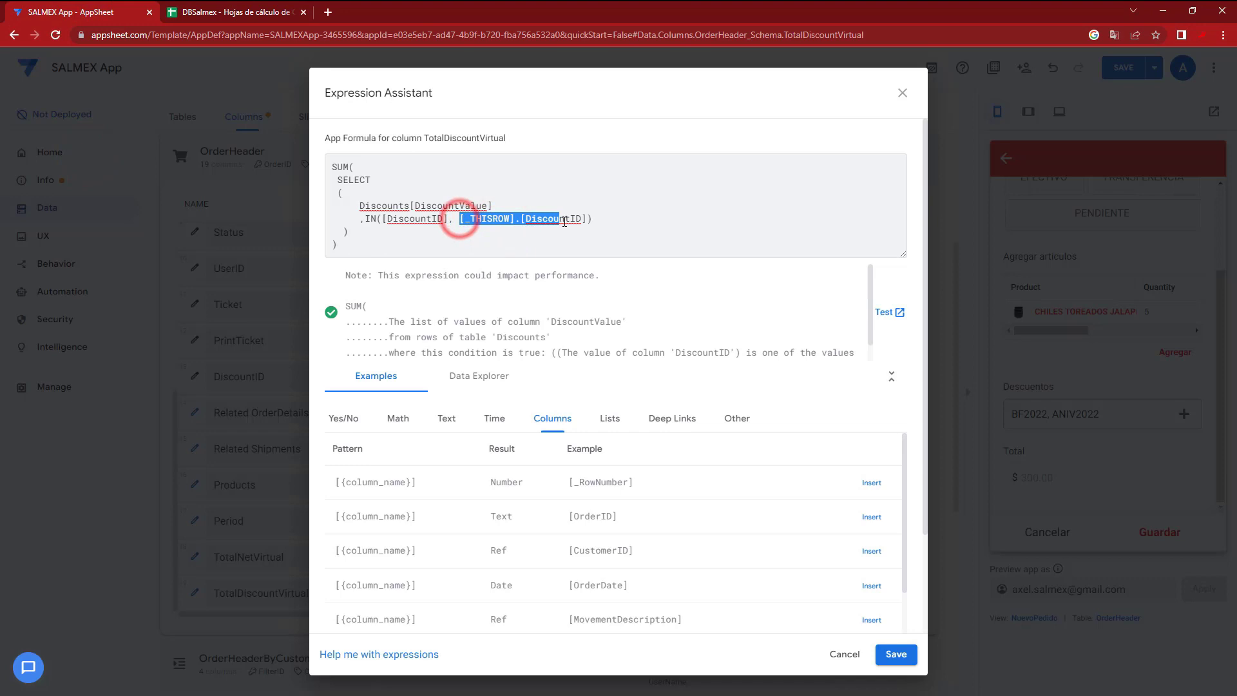
scroll(712, 516, down, 2)
click(556, 224)
drag(585, 219, 463, 219)
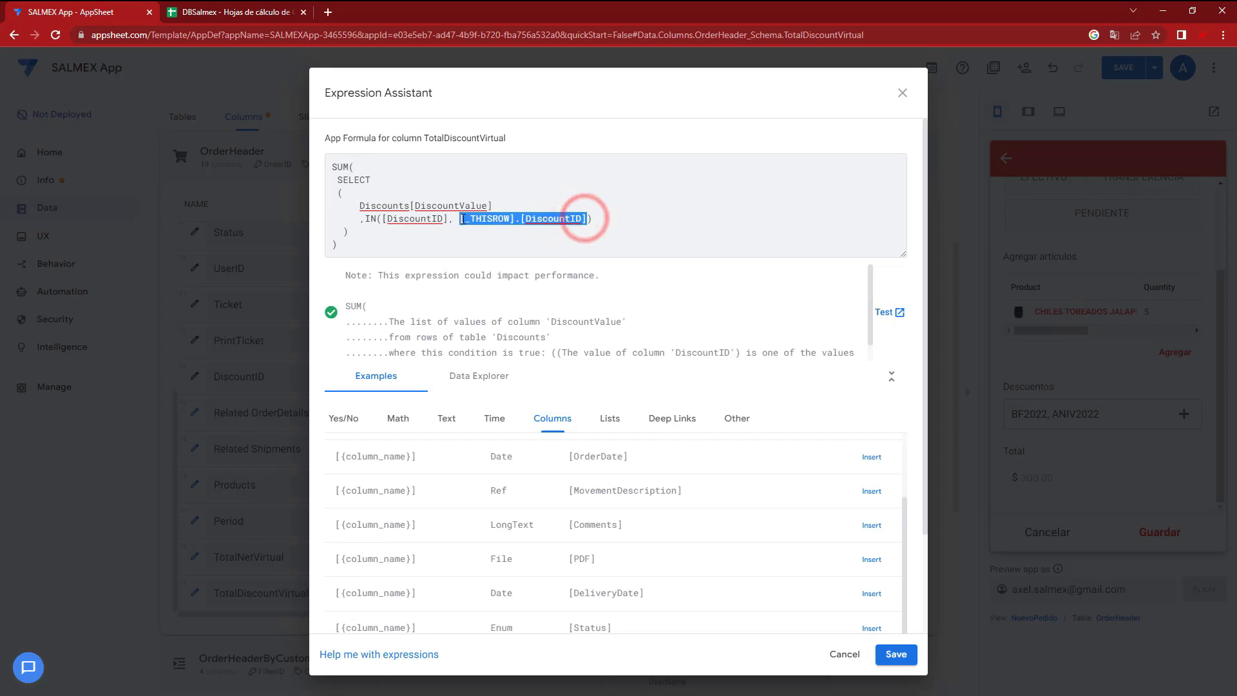
click(556, 222)
scroll(543, 471, up, 2)
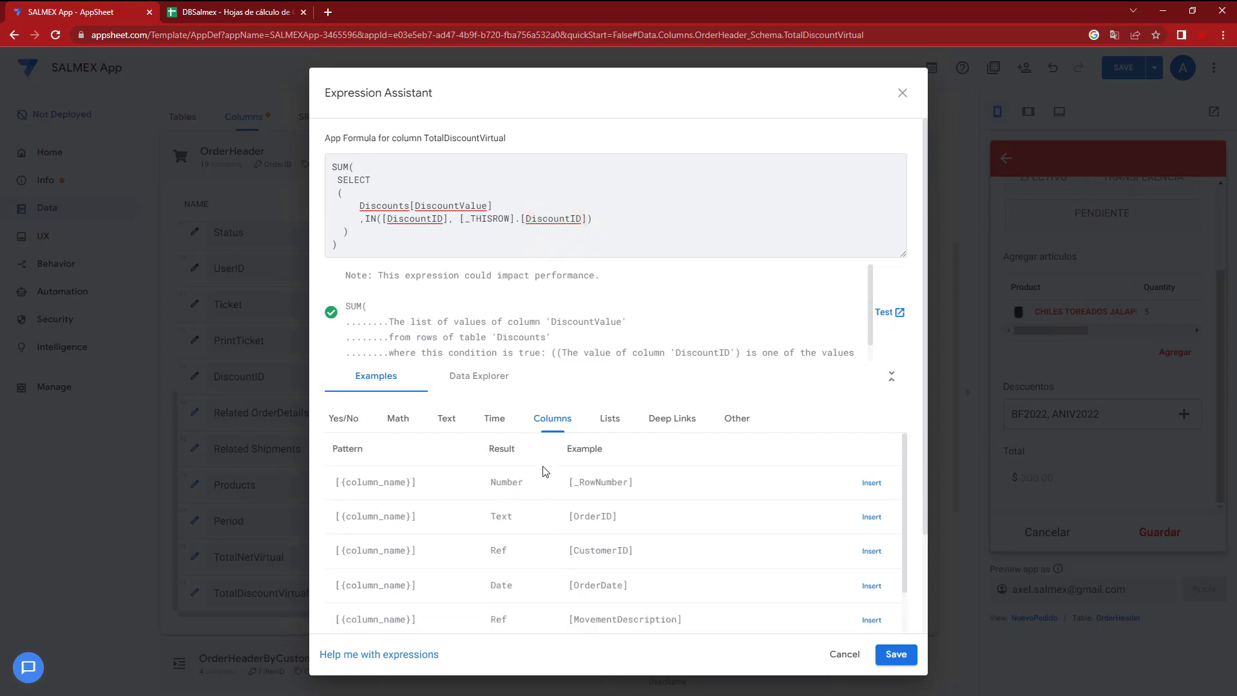
Compare with OrderHeader's DiscountID column L, review the whole SUM formula, and save it
click(206, 5)
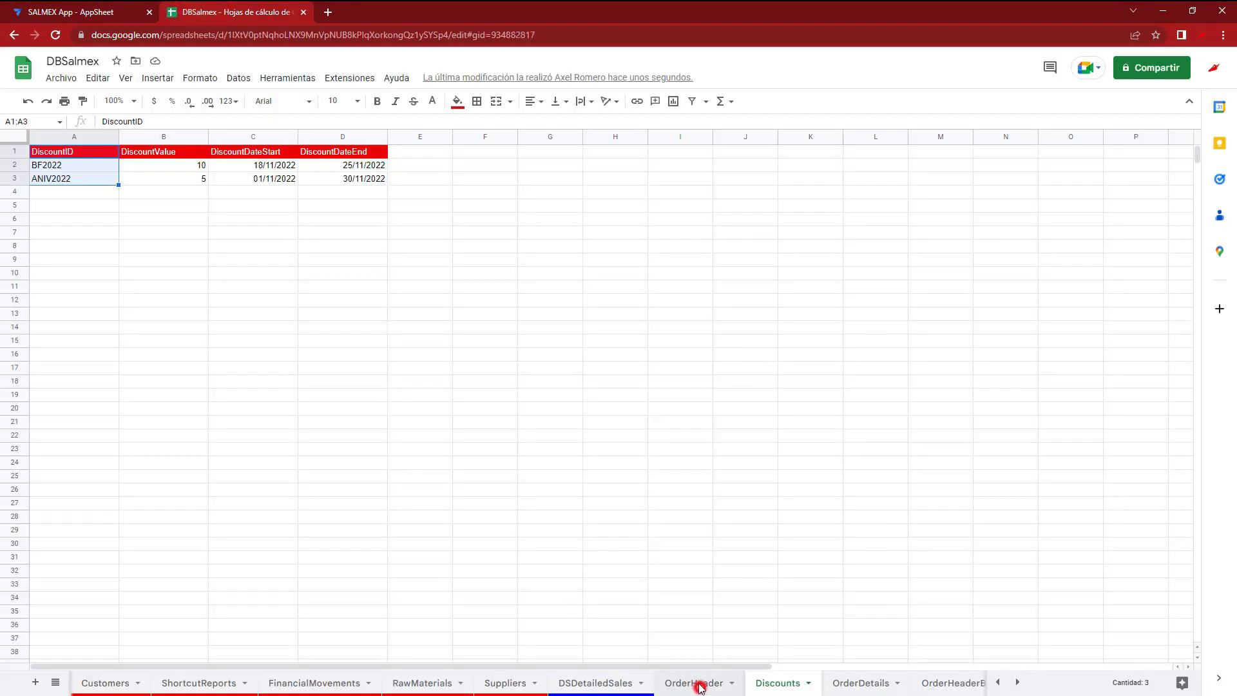
click(701, 686)
click(1101, 137)
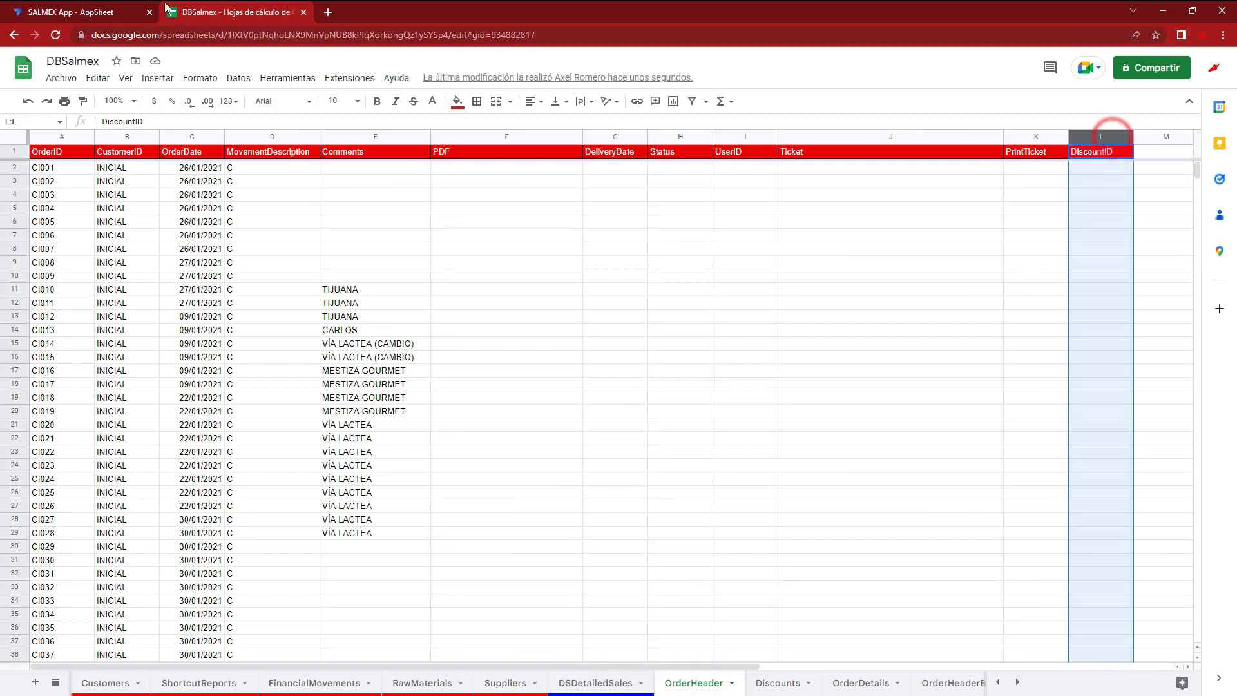
click(72, 8)
mouse_move(460, 219)
mouse_down()
mouse_move(589, 221)
mouse_move(460, 219)
mouse_up()
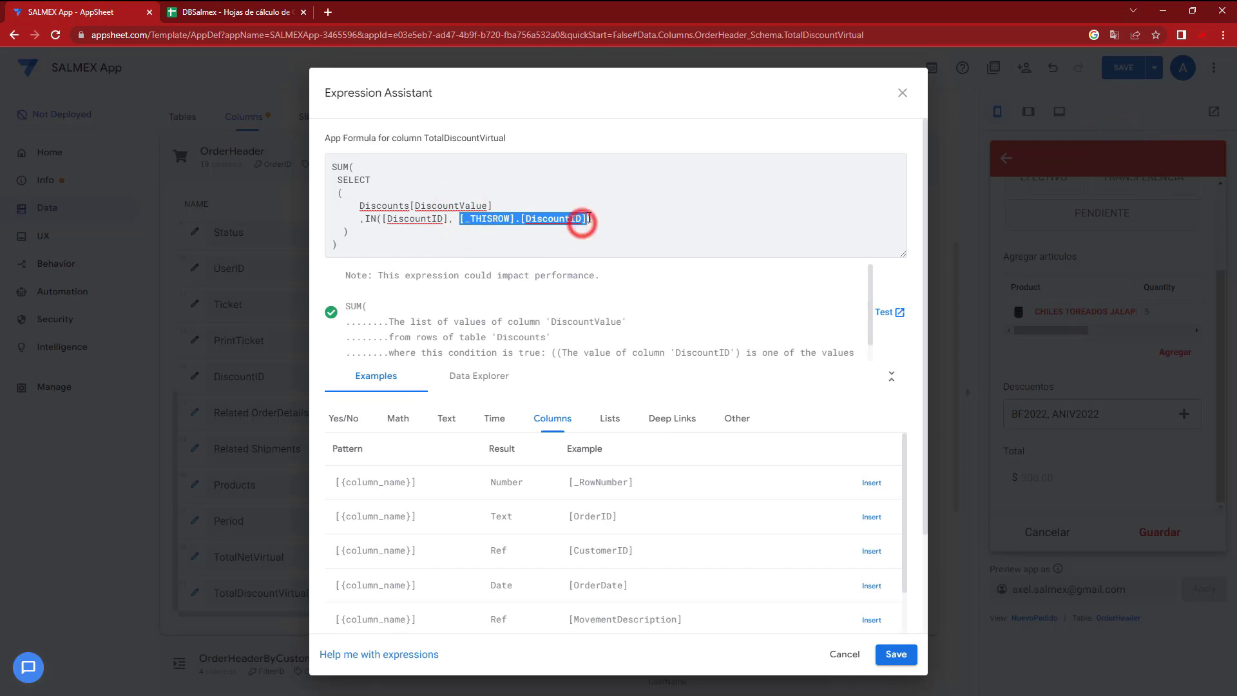
click(404, 217)
double_click(451, 206)
click(506, 208)
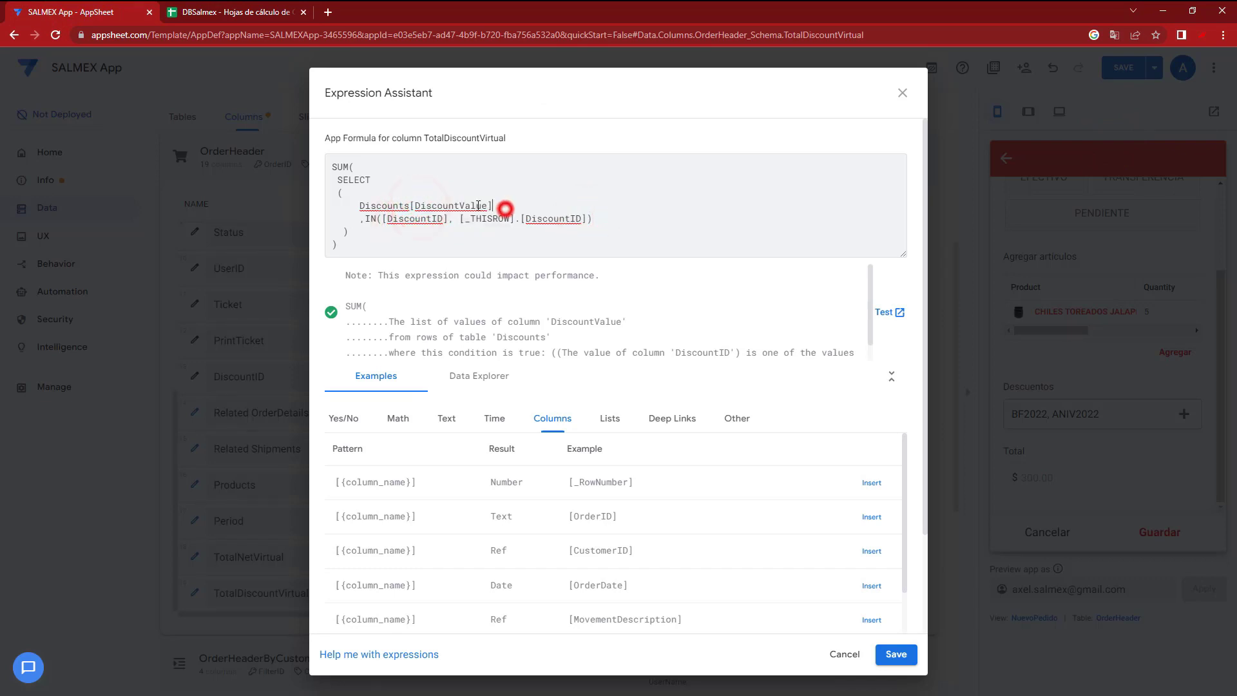
drag(337, 181, 362, 230)
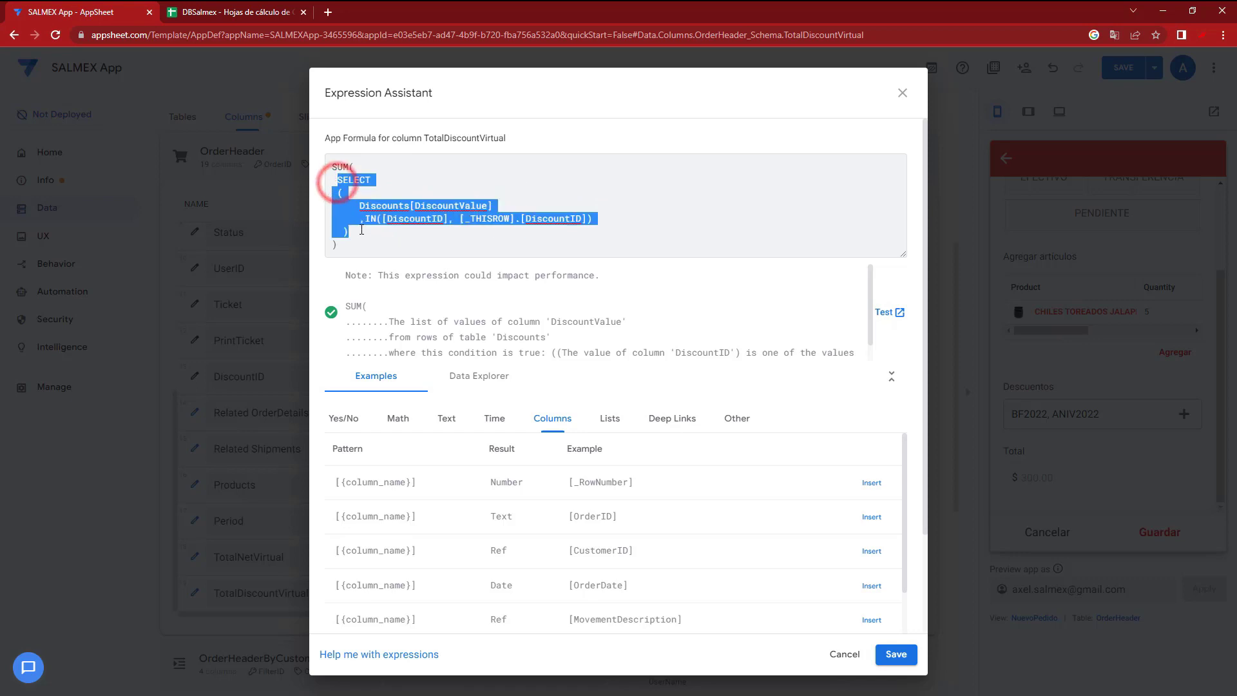
drag(332, 166, 350, 243)
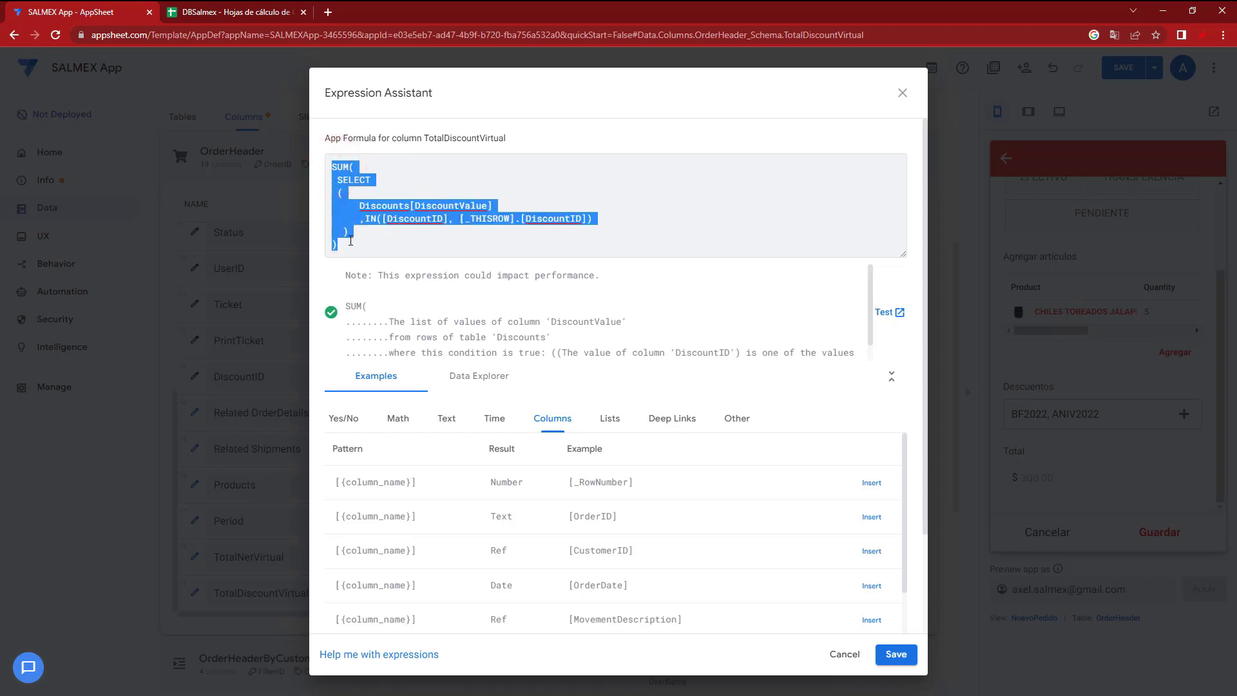
click(350, 241)
click(896, 655)
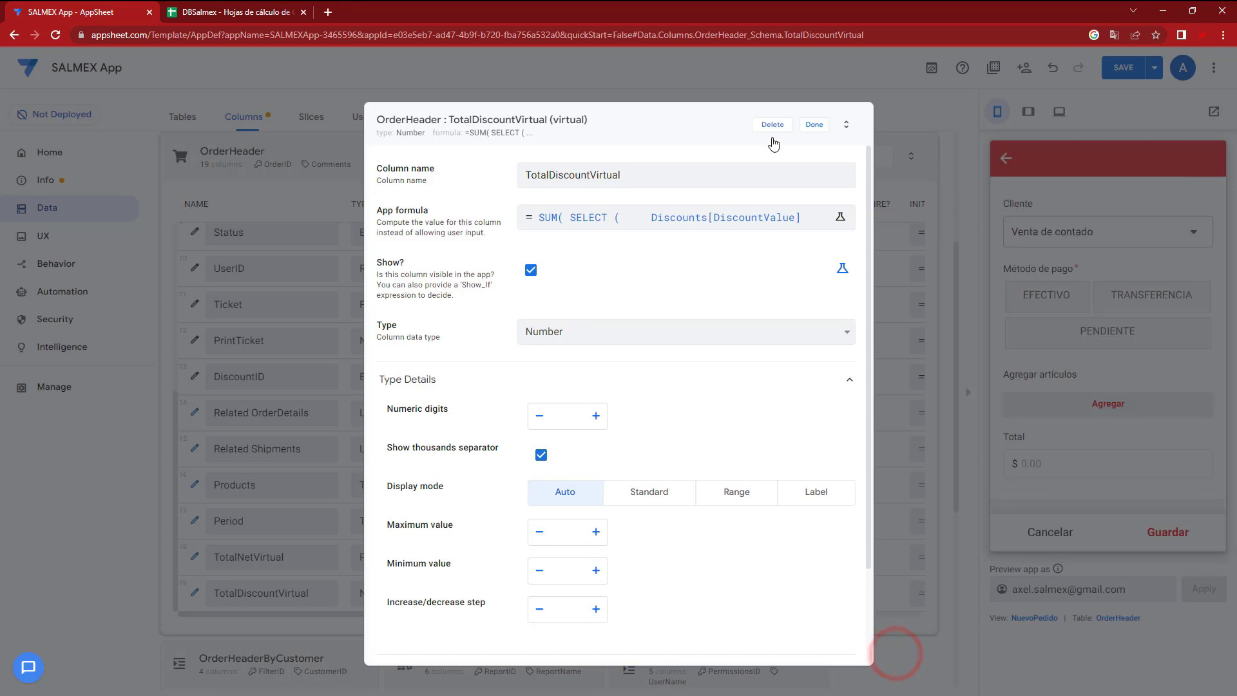
Fix TotalDiscountVirtual's display name to '% Total de desc.' and save the app
click(814, 125)
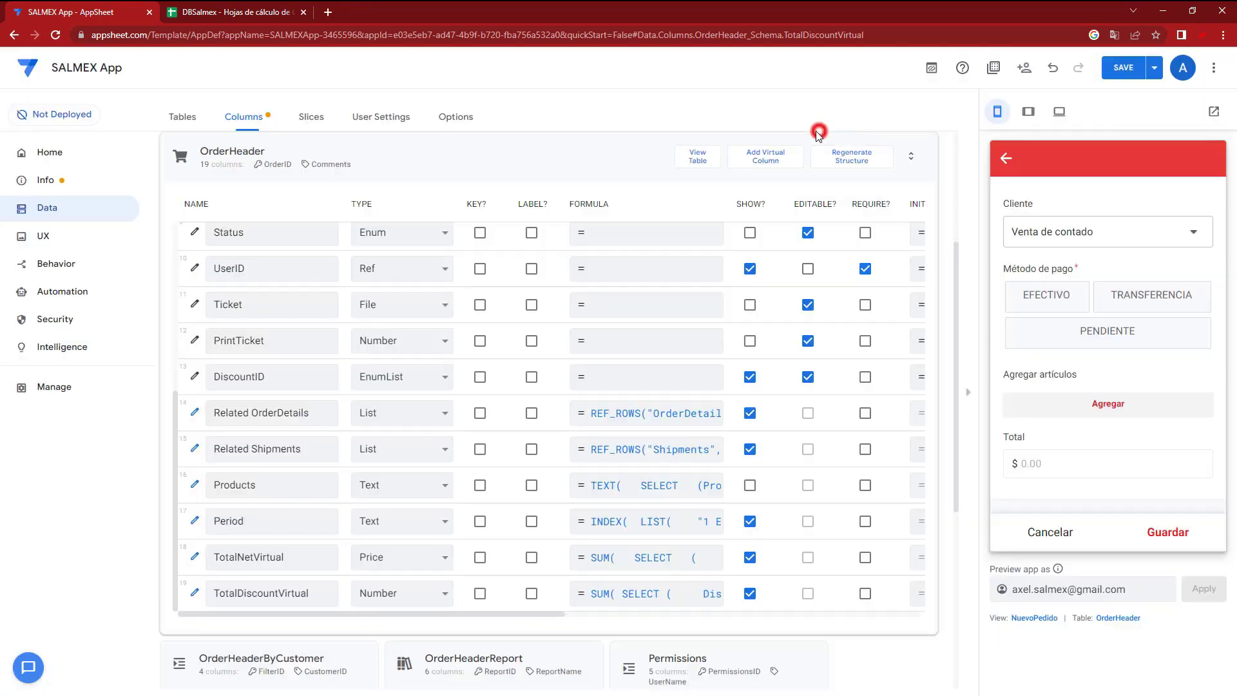
drag(405, 614, 696, 638)
click(475, 591)
click(489, 173)
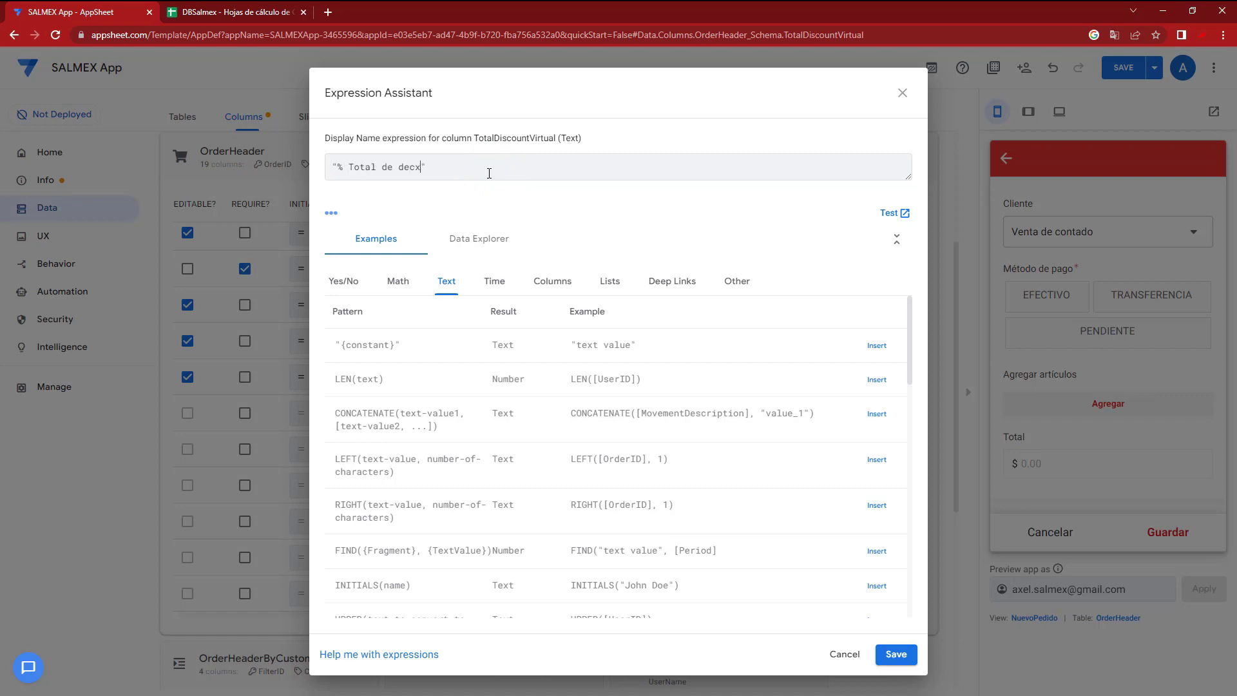
click(421, 168)
key(BackSpace)
click(896, 656)
click(1126, 69)
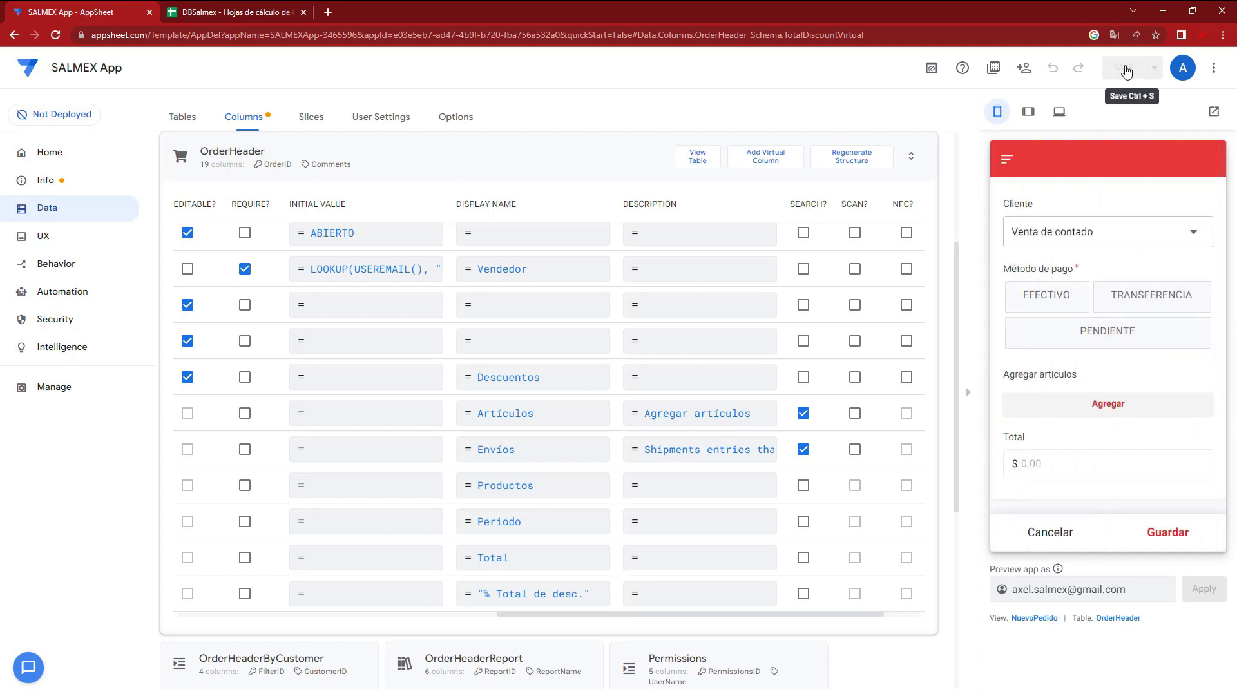
Add CHILES TOREADOS JALAPEÑOS 200 G to the preview order with quantity 5 and price 100
click(1103, 406)
click(1065, 238)
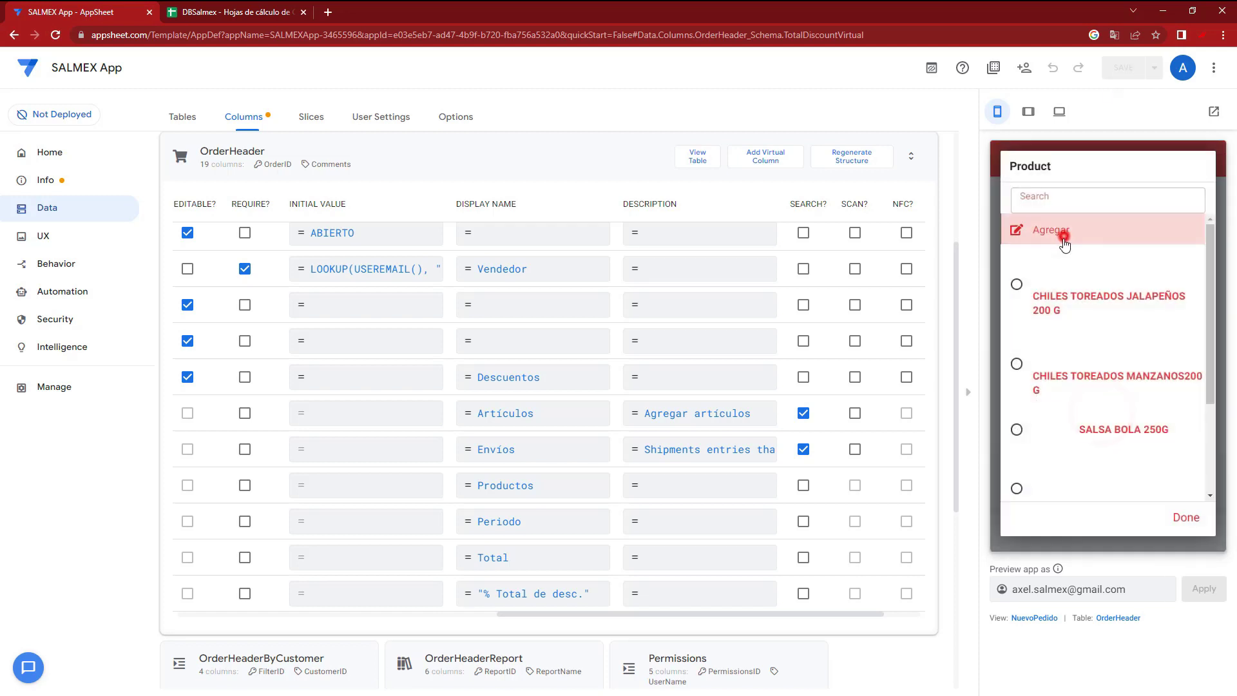
click(1063, 294)
click(1037, 348)
text(5)
click(1039, 410)
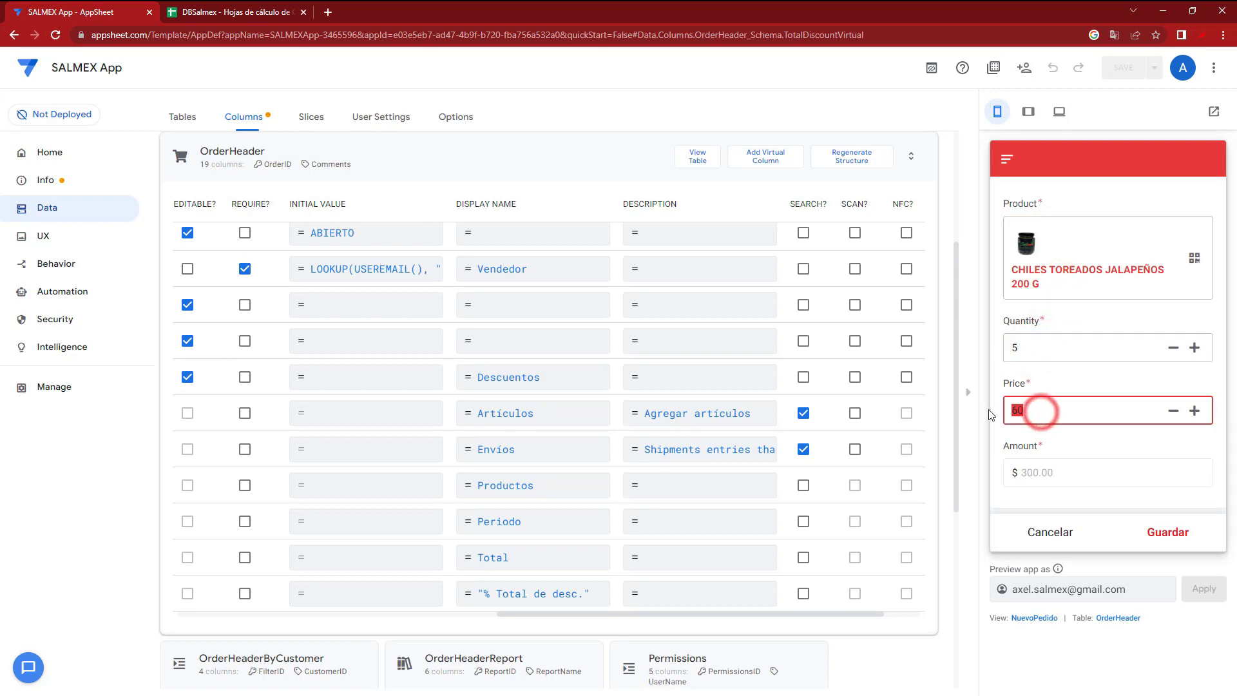
text(100)
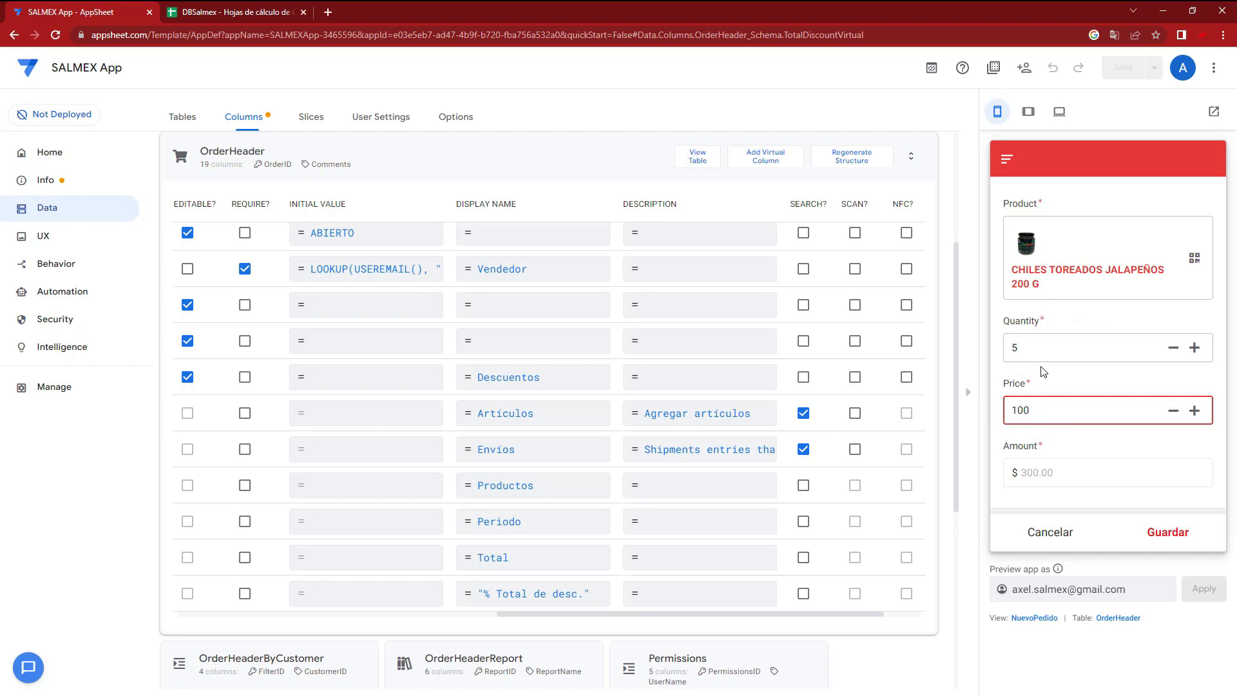
click(1170, 538)
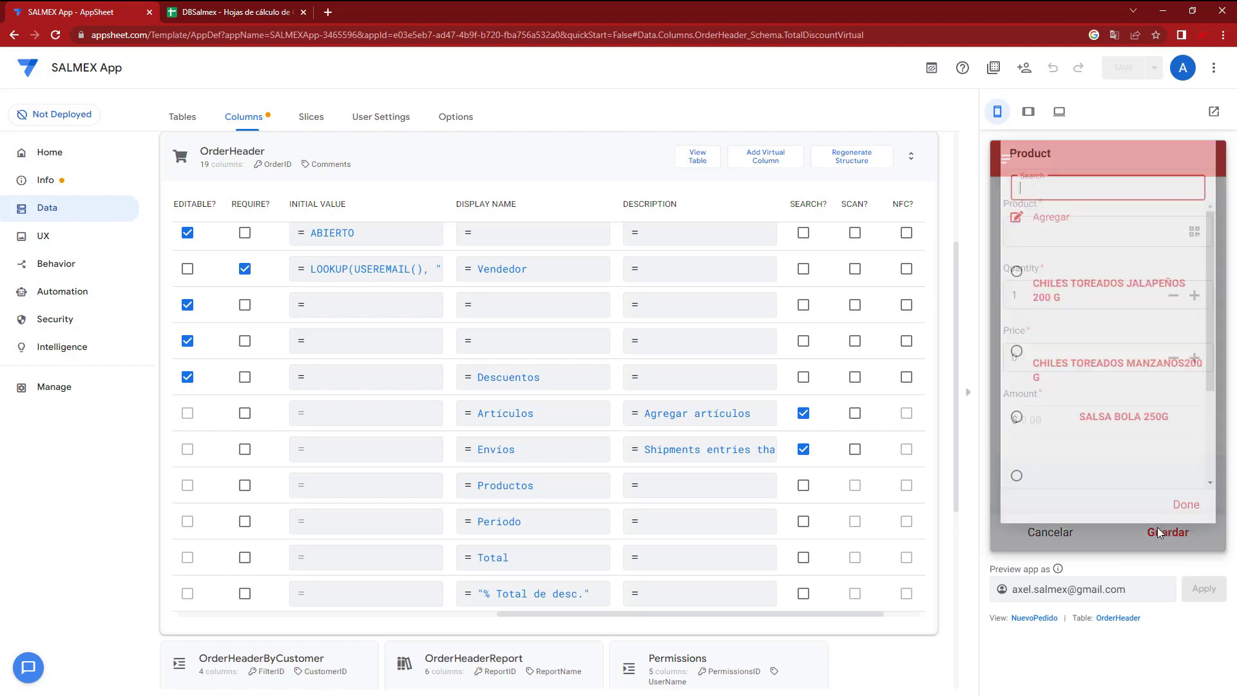
click(1050, 531)
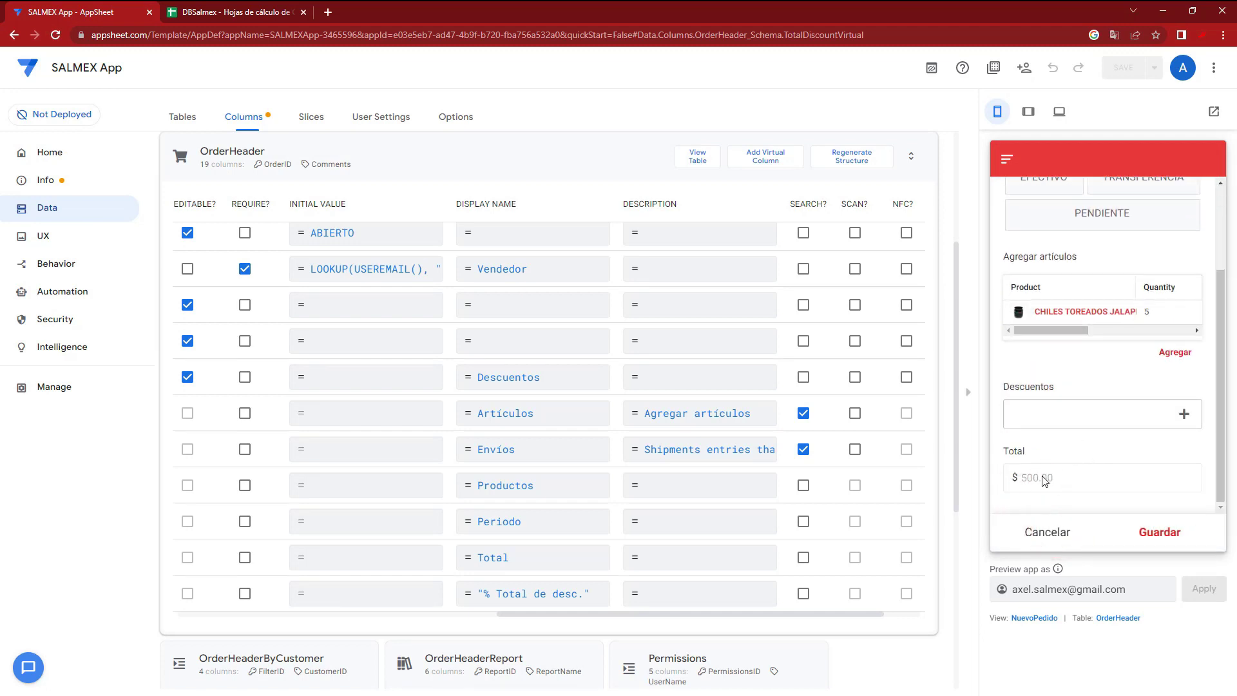
Apply the BF2022 discount to the order
click(1070, 413)
click(1047, 196)
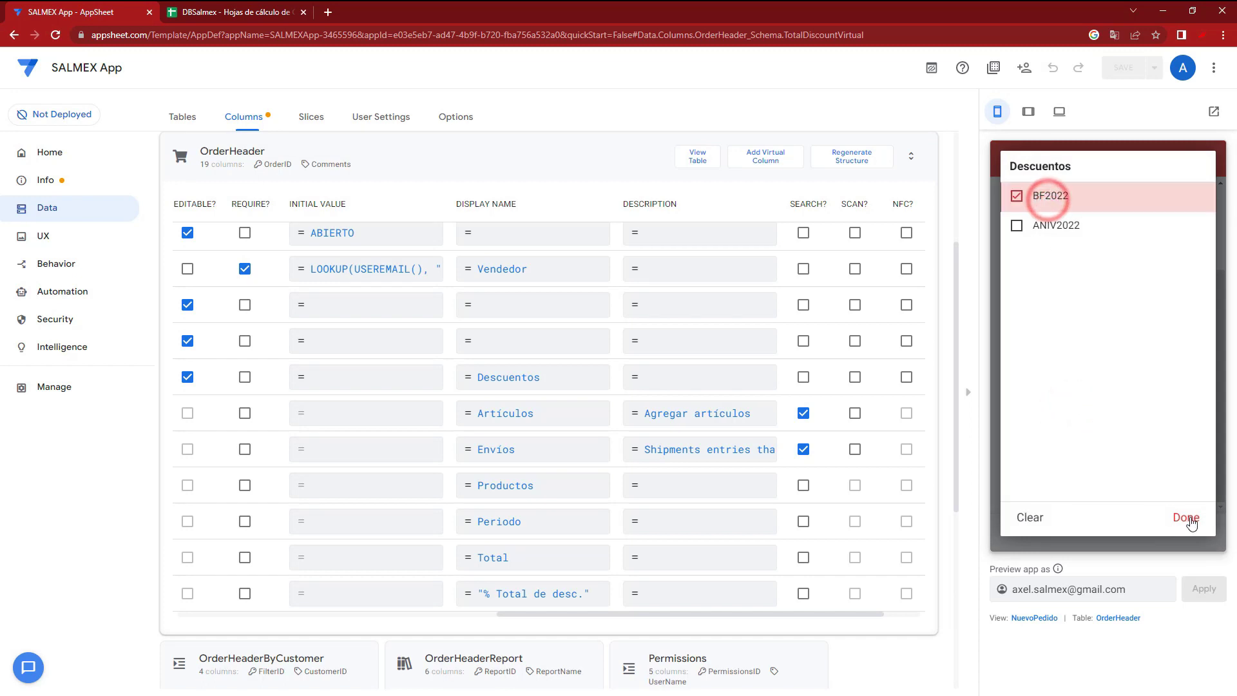
click(1187, 519)
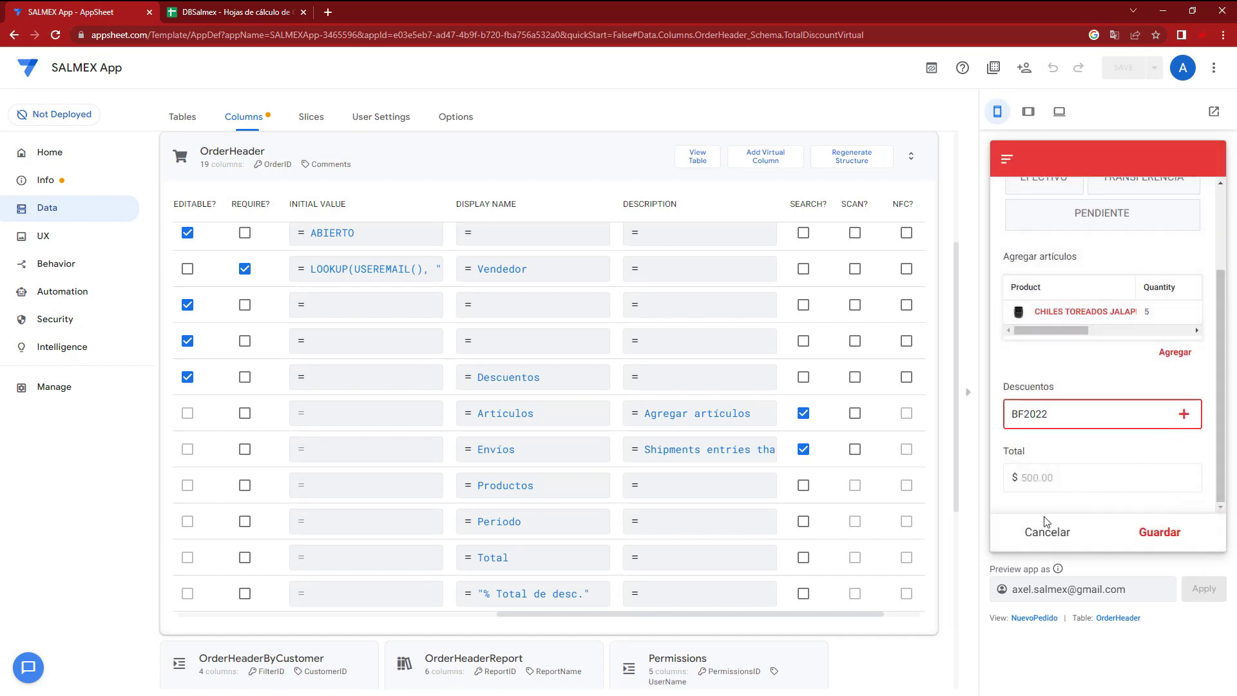
click(1034, 618)
Add TotalDiscountVirtual to NuevoPedido's column order above TotalNetVirtual and save the app
scroll(580, 515, down, 2)
scroll(383, 565, down, 2)
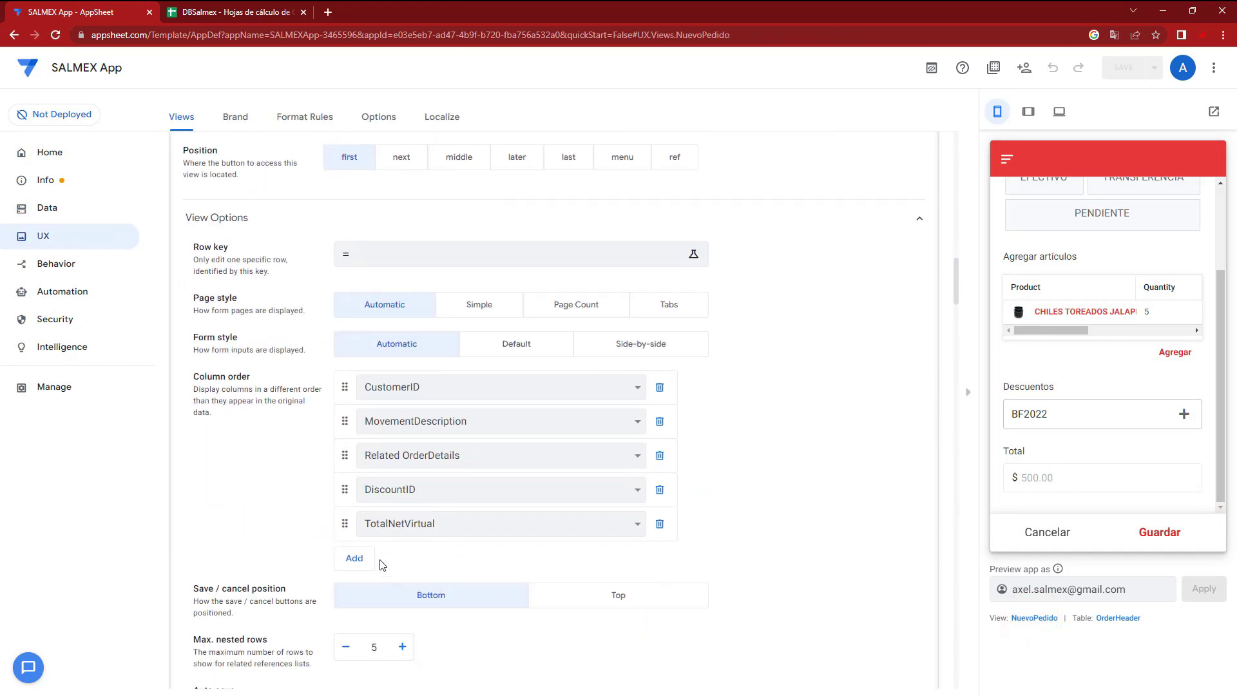
click(355, 558)
click(400, 558)
click(404, 681)
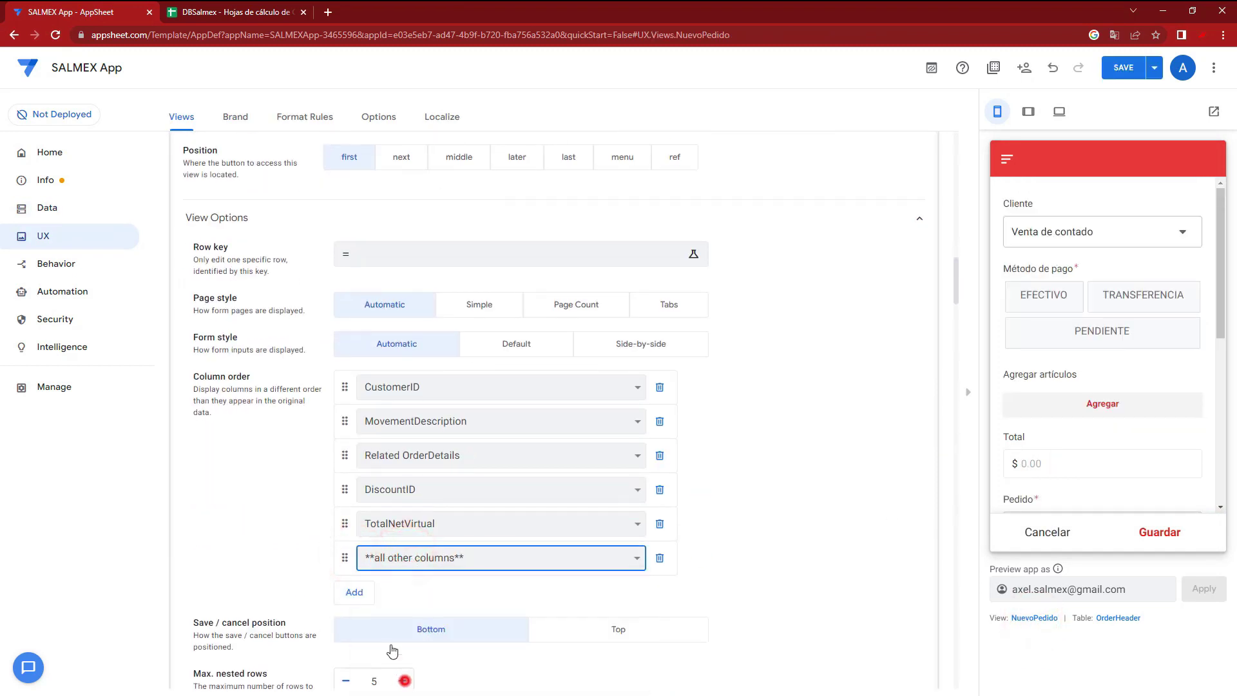
drag(345, 558, 345, 522)
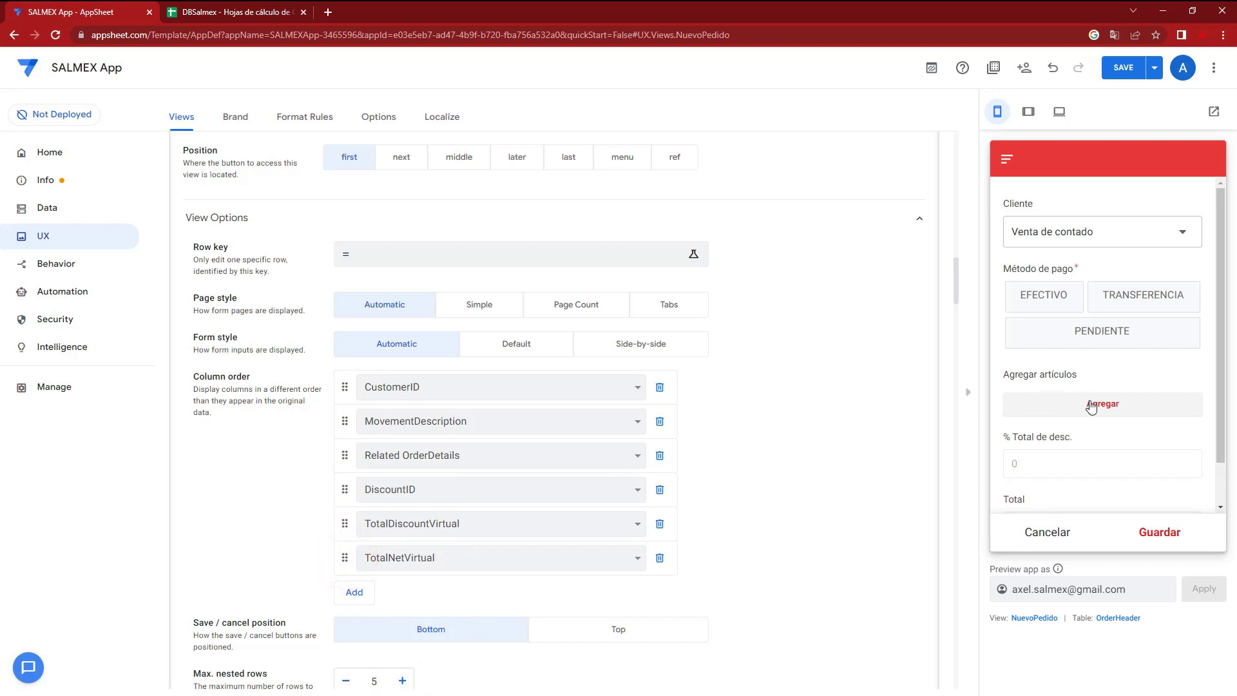
scroll(1091, 406, down, 1)
click(1125, 67)
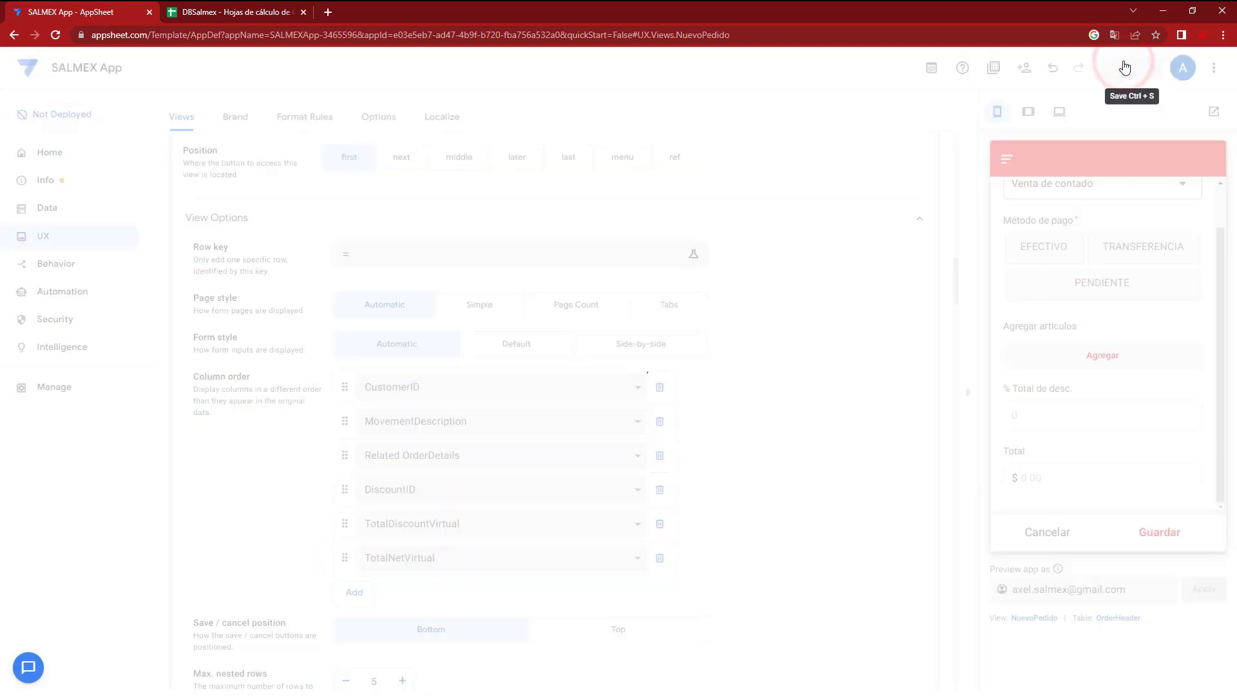
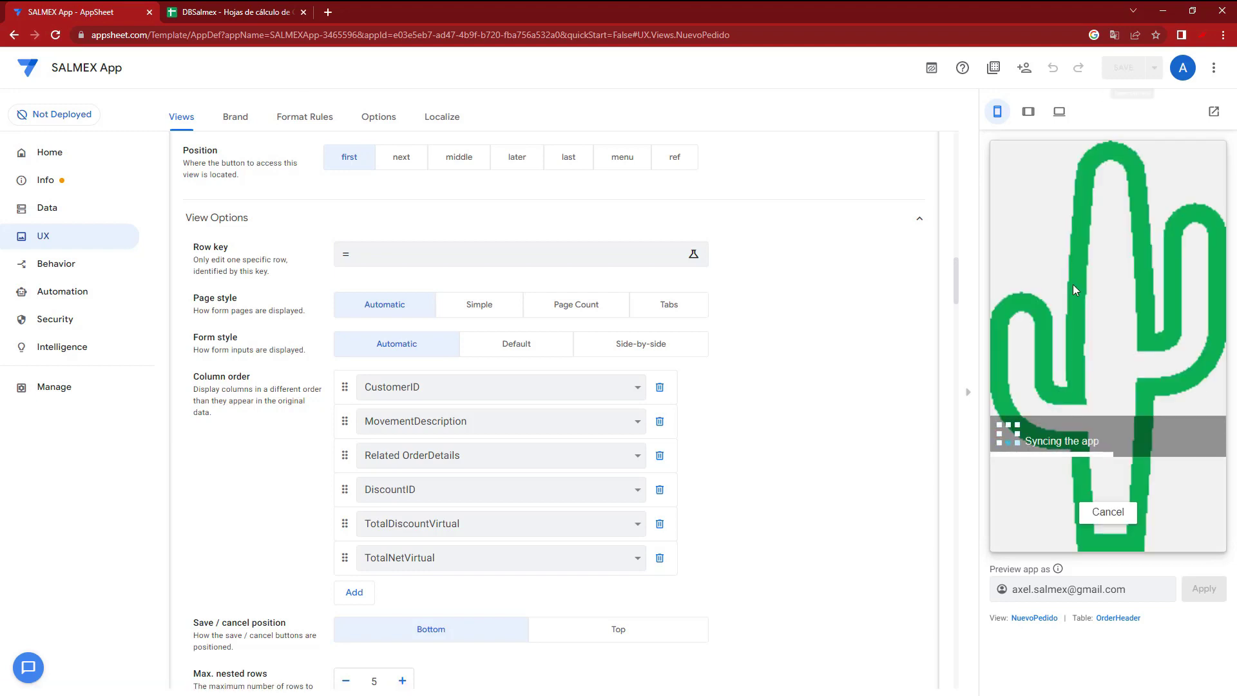
Add a line of 5 chile items to the test order and discard the extra blank item form
click(1063, 405)
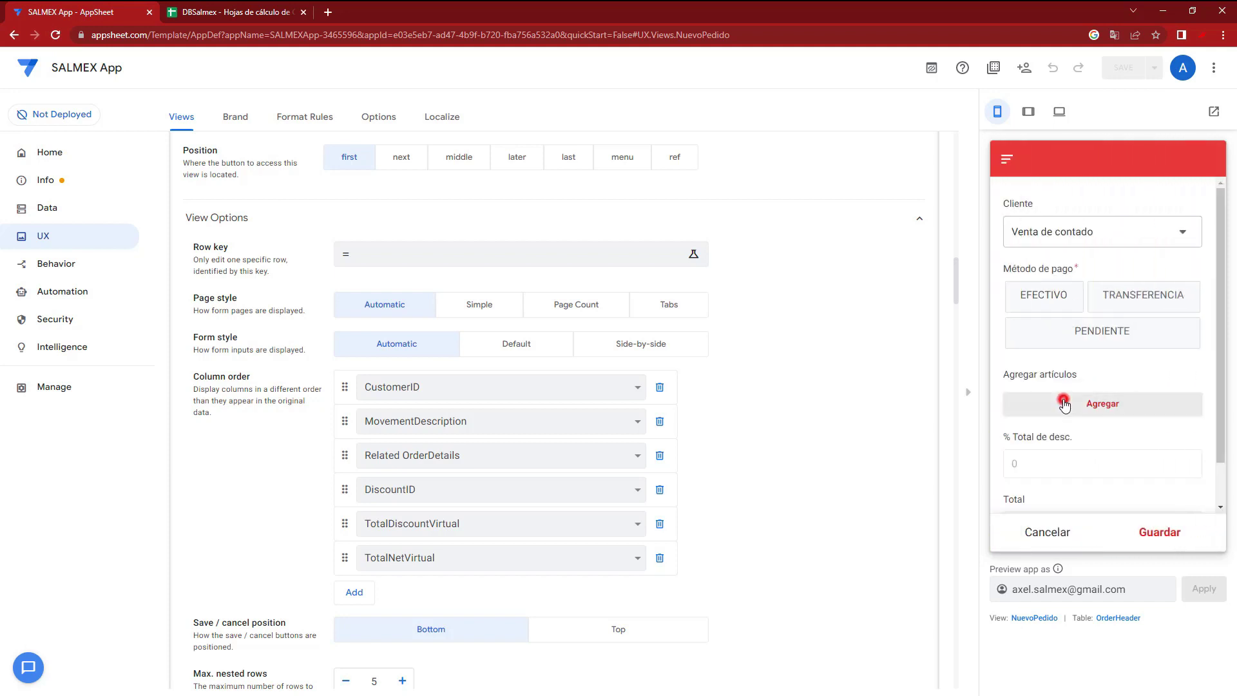
click(1031, 287)
click(1039, 349)
text(5)
click(1039, 411)
text(150)
click(1155, 530)
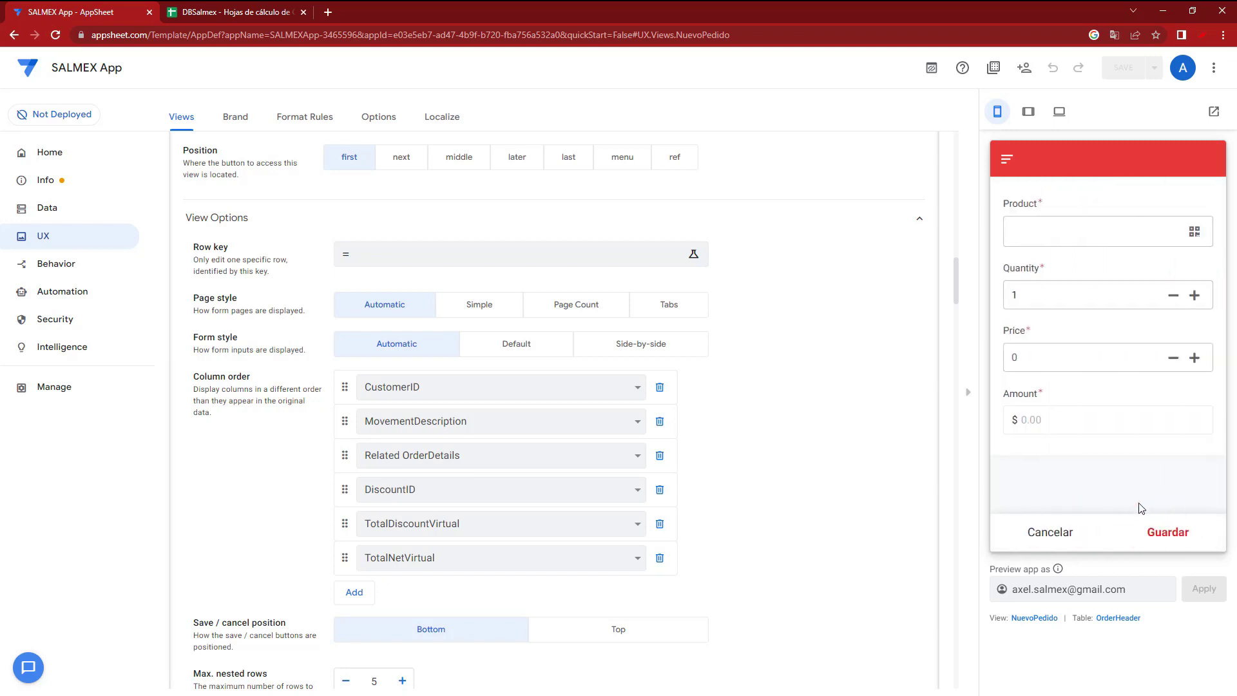
click(1183, 519)
click(1027, 532)
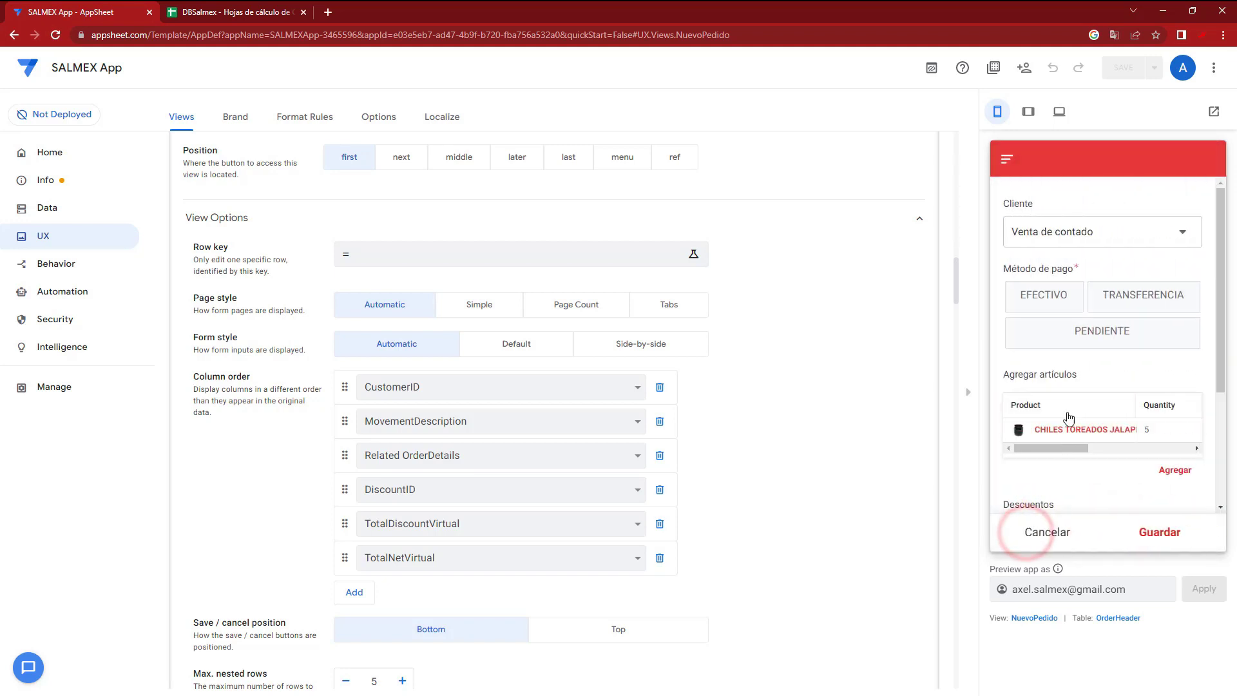
Apply discounts BF2022 and ANIV2022 for 15% off, then view the OrderHeader columns
scroll(1096, 413, down, 3)
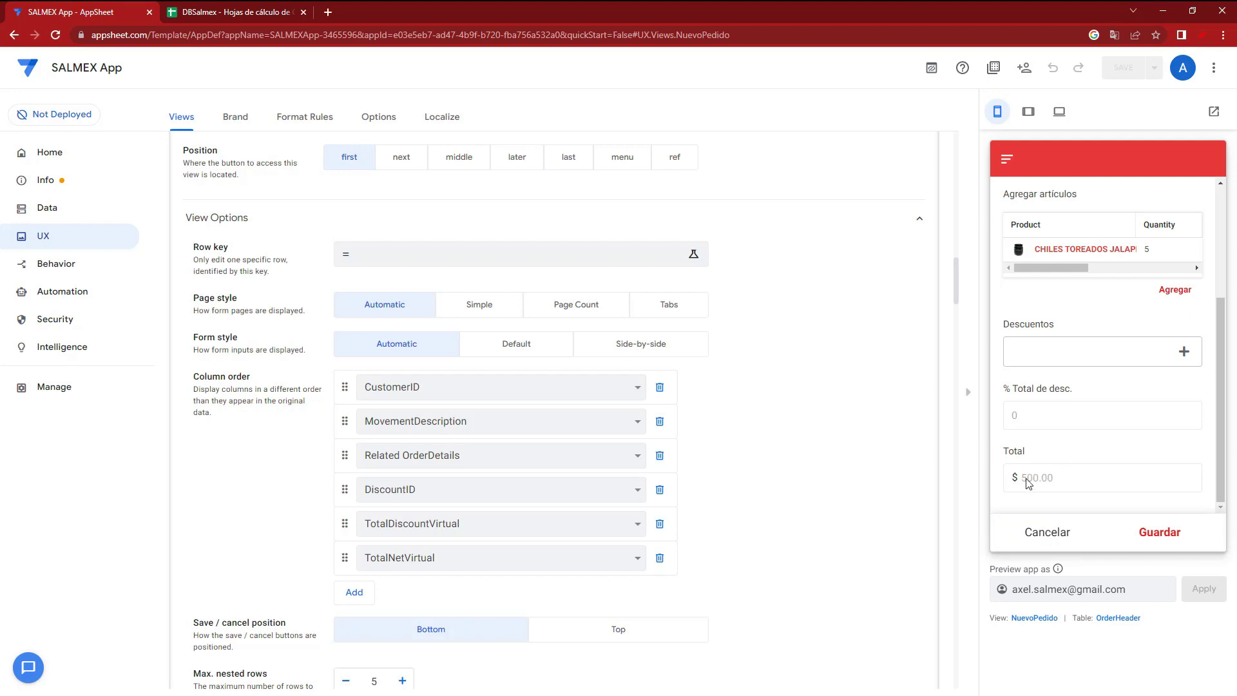
drag(1113, 270, 1063, 267)
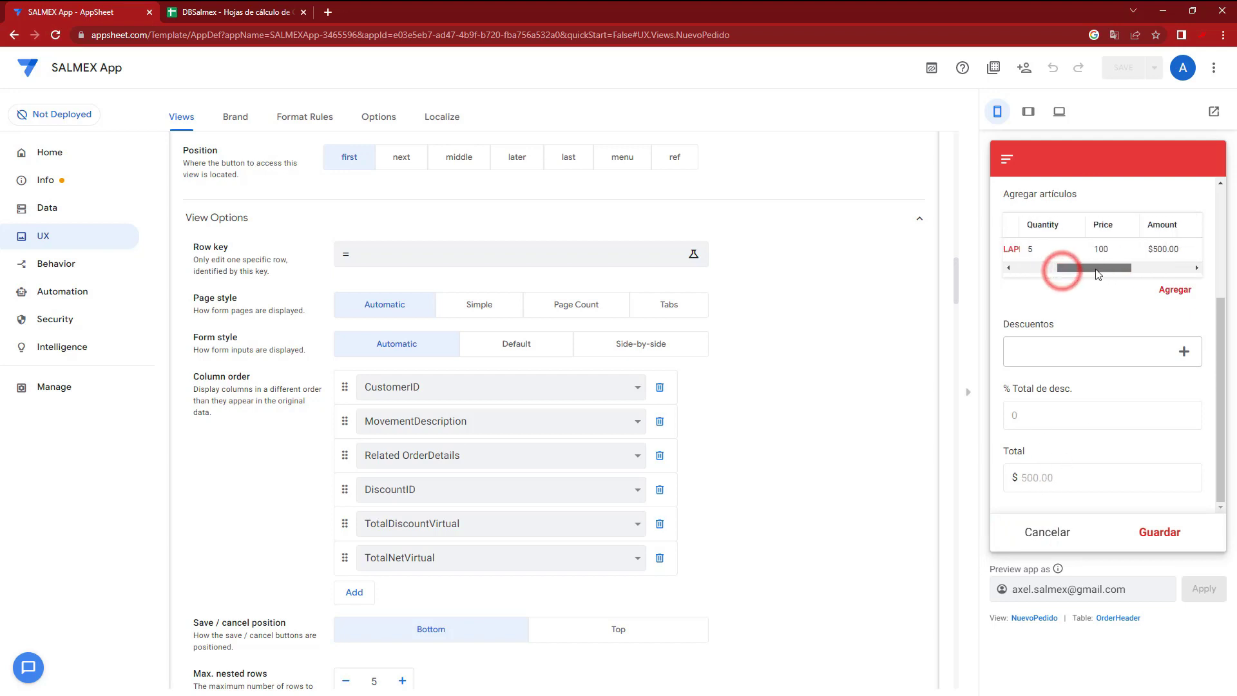
click(1184, 351)
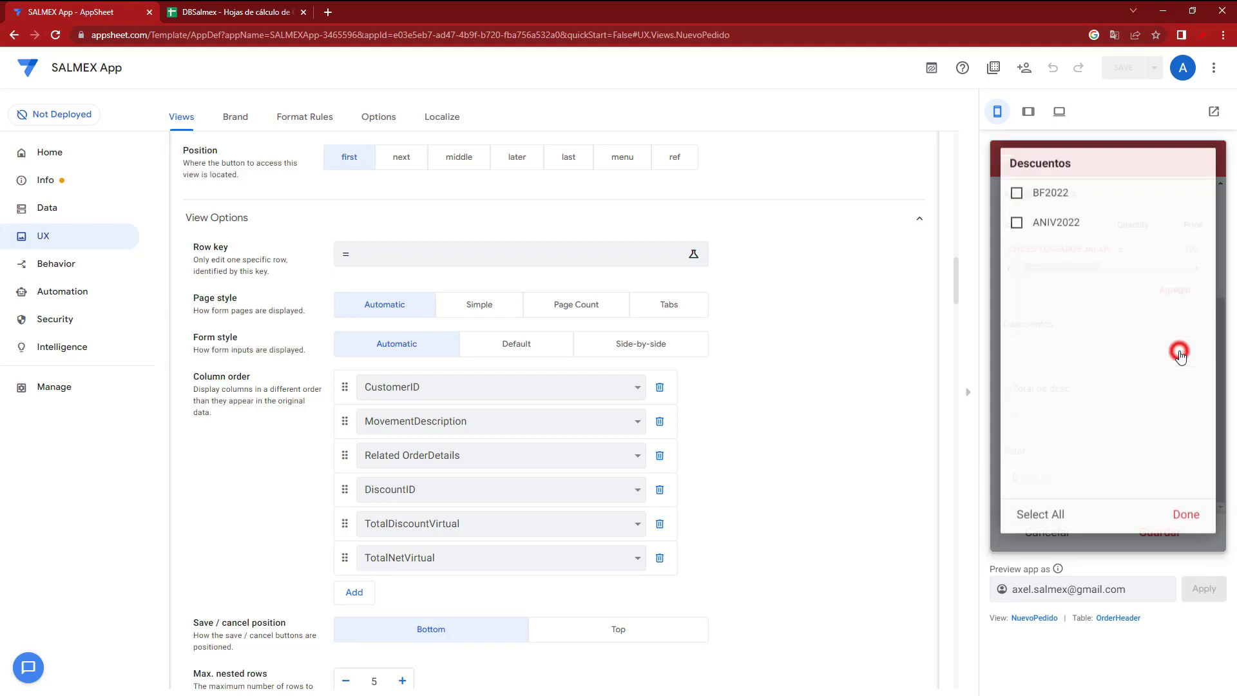
click(1047, 197)
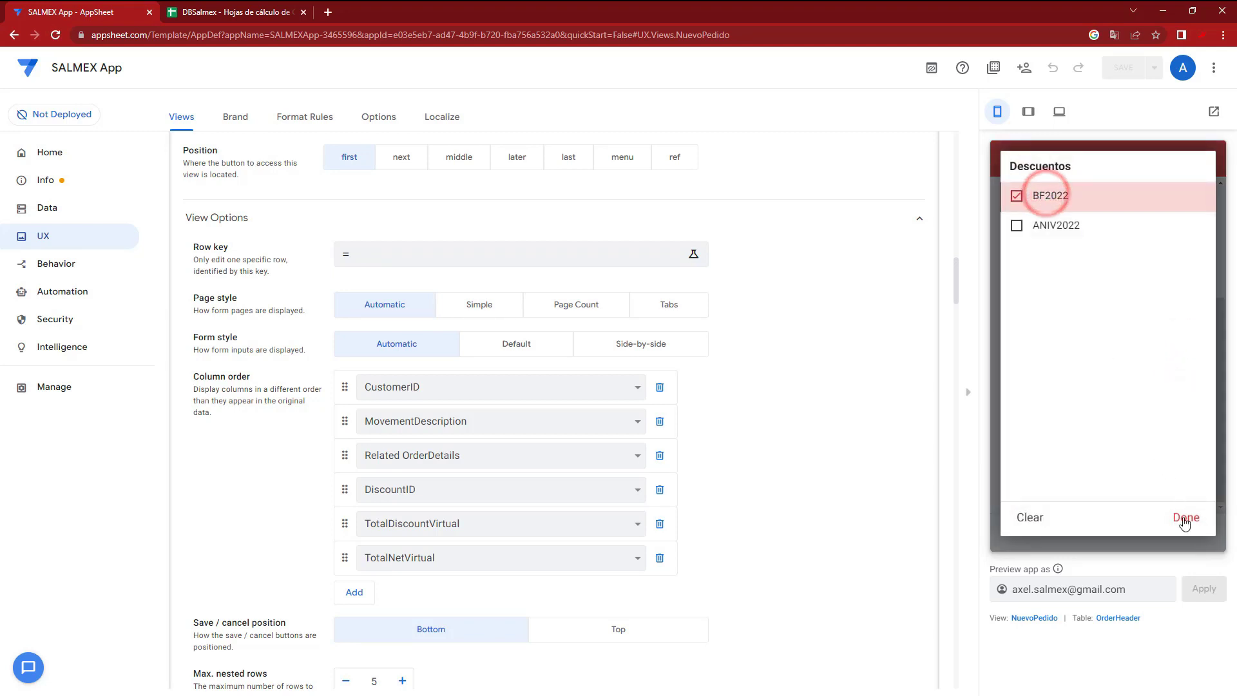
click(1186, 517)
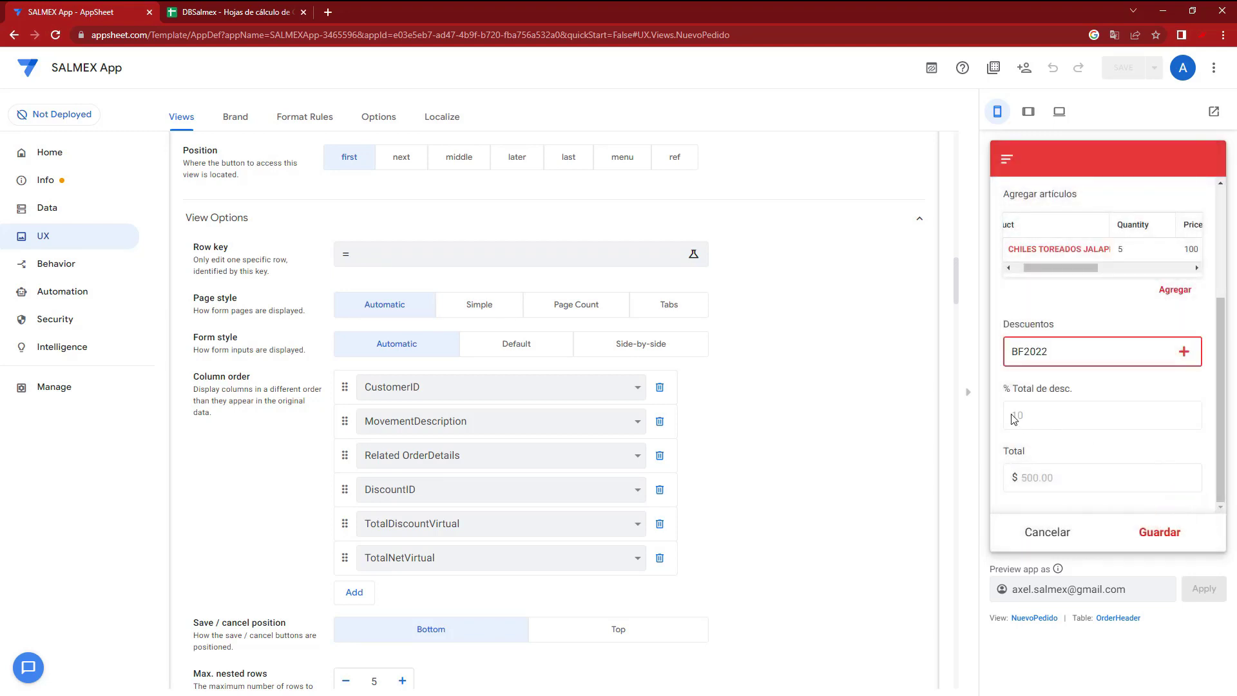
click(1197, 349)
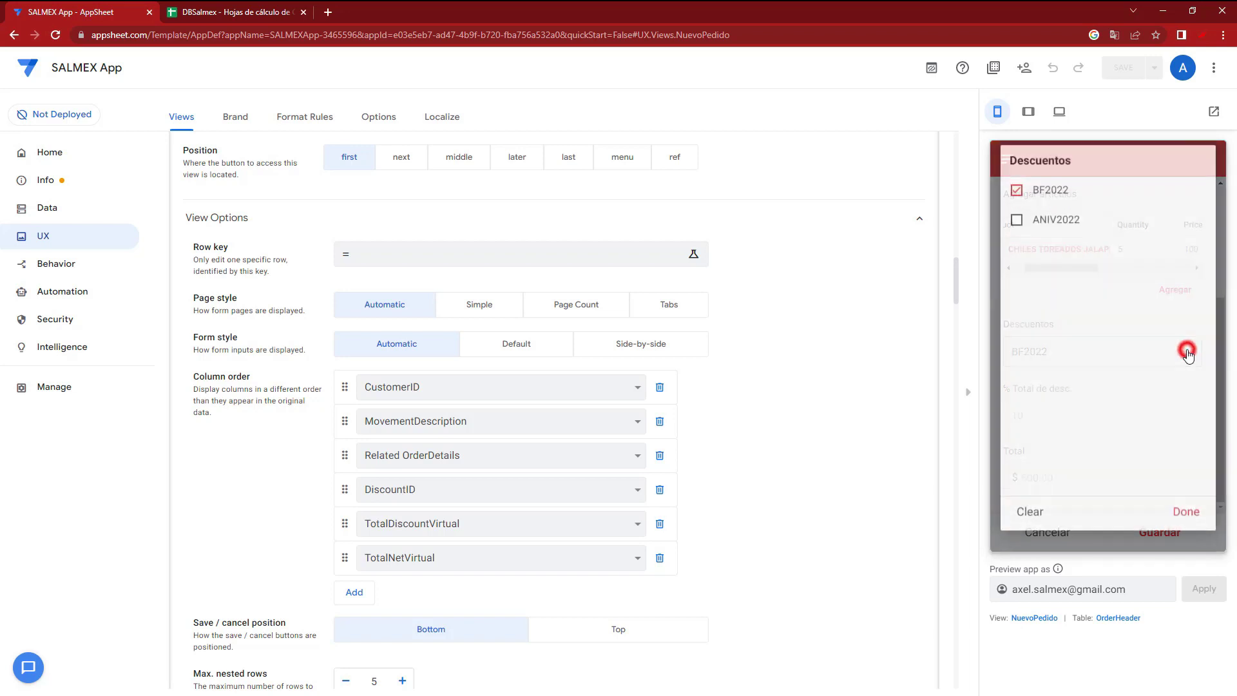
click(1035, 226)
click(1180, 518)
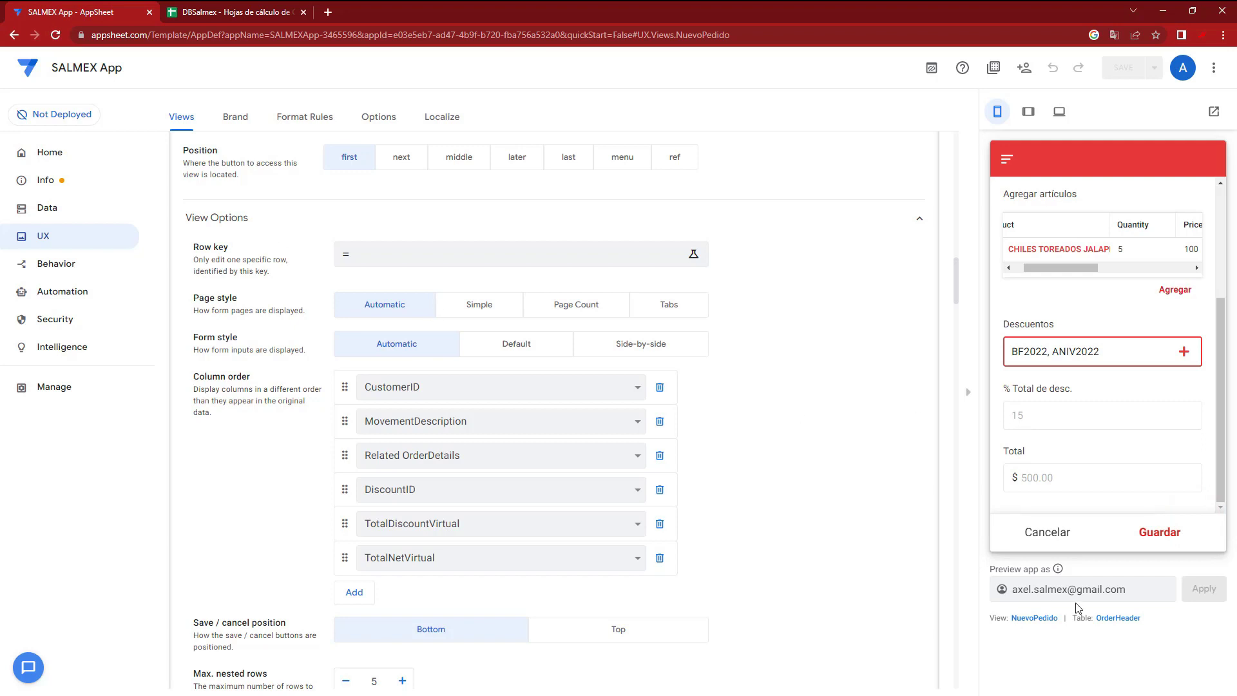
click(1113, 619)
click(696, 161)
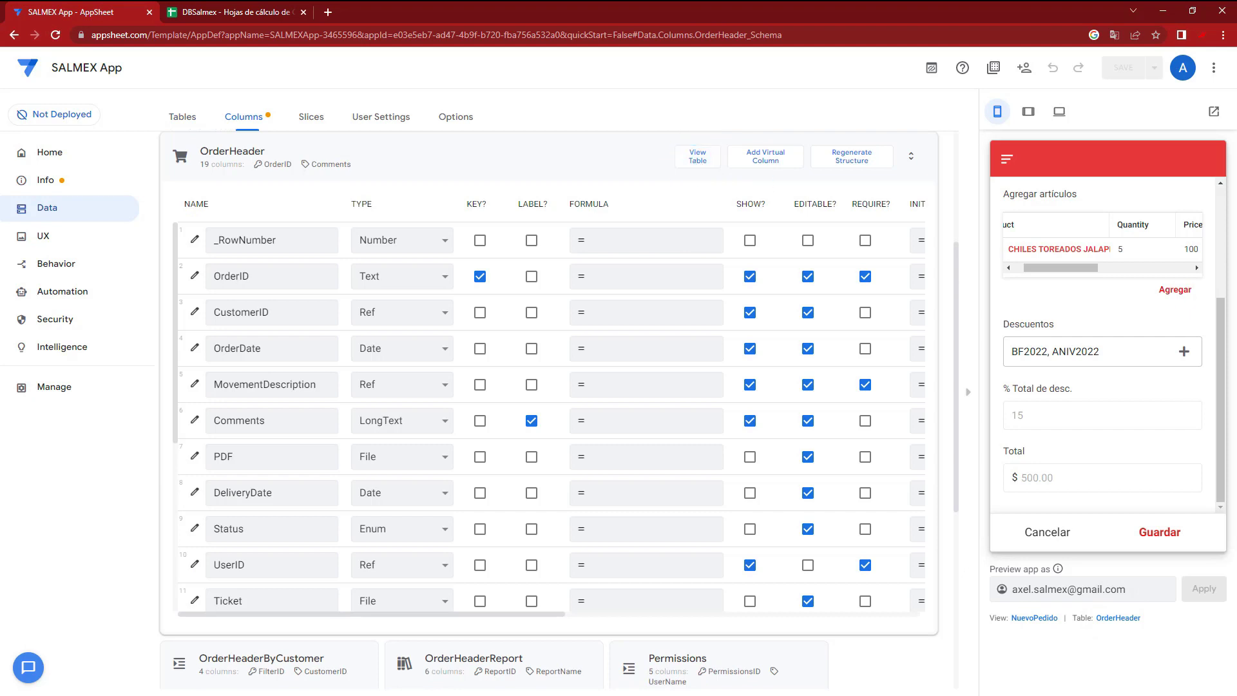
Add a virtual column to OrderHeader named Helper
click(774, 165)
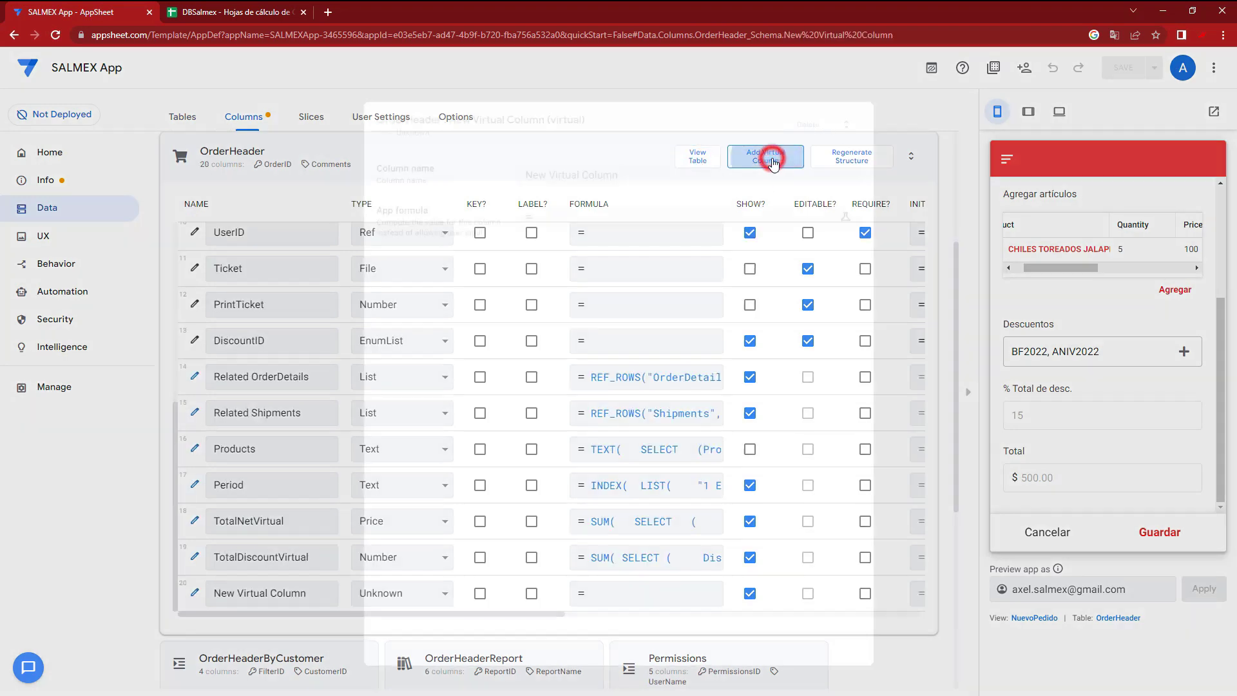
click(664, 174)
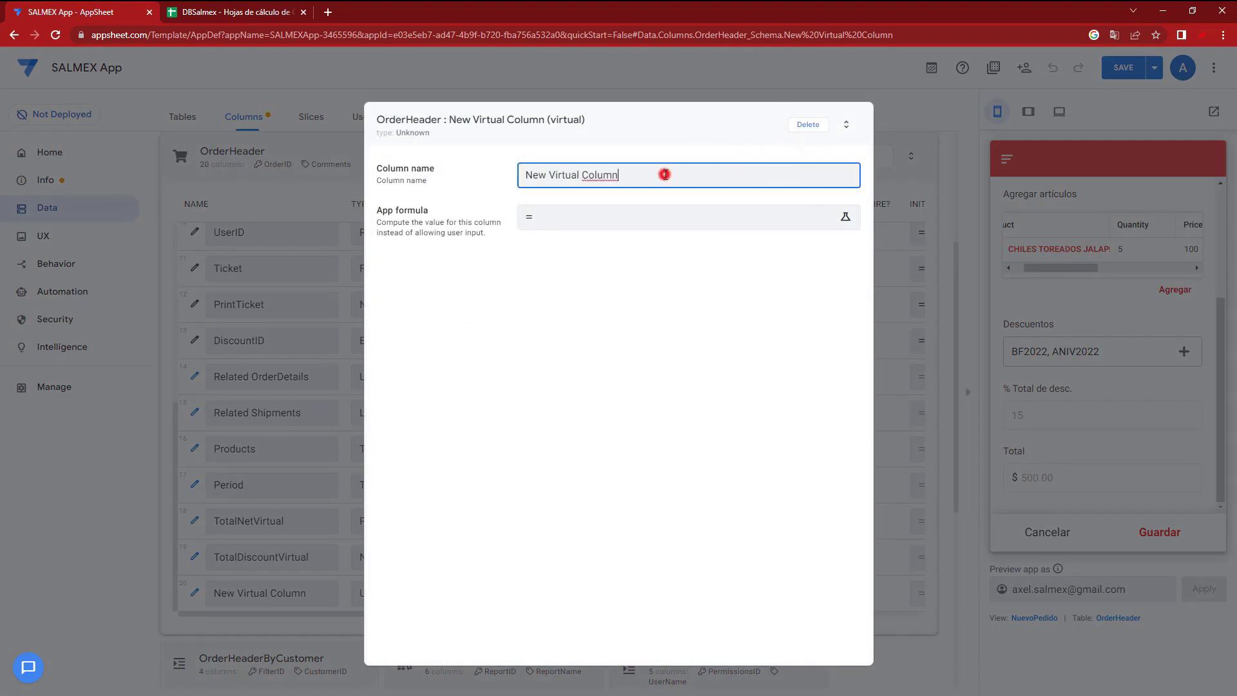
triple_click(670, 174)
text(Helper)
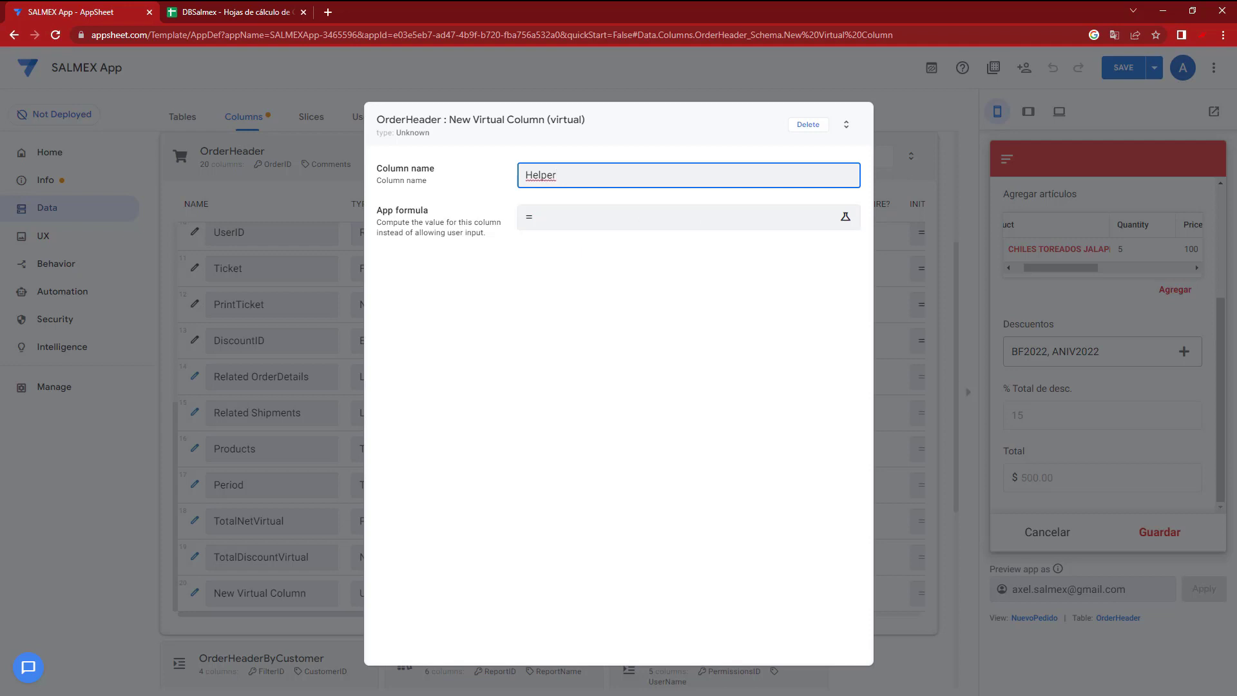
key(Return)
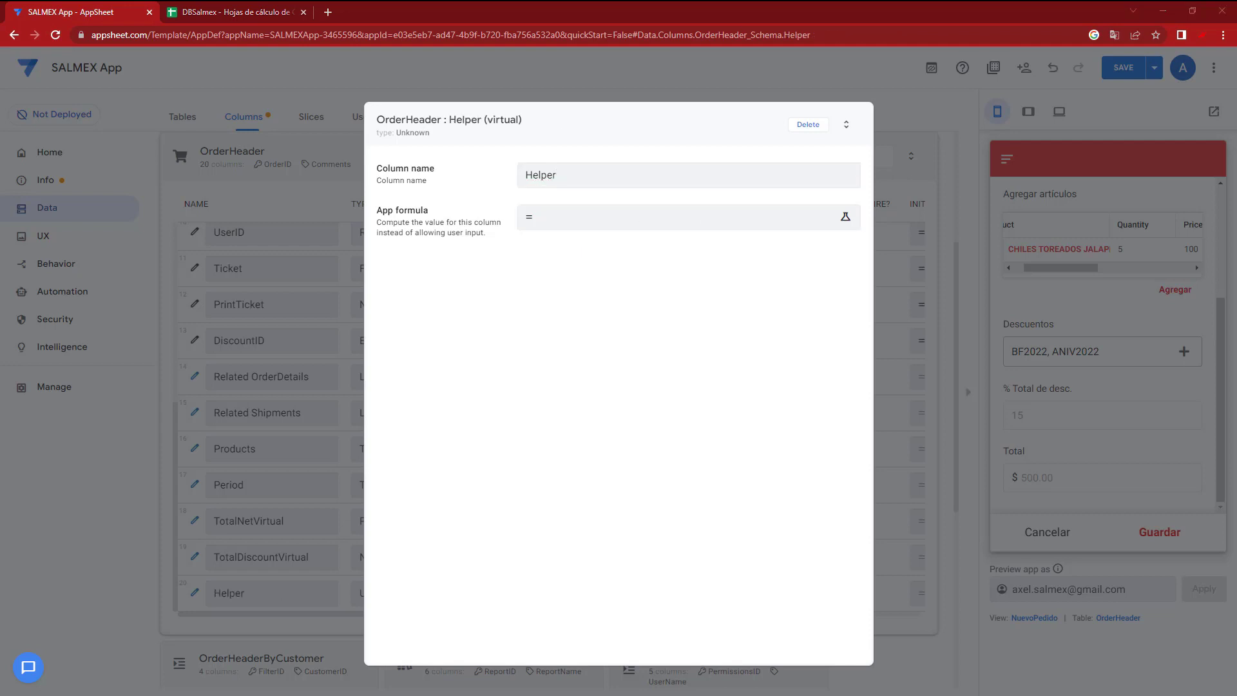
Paste the SUM(SELECT(OrderDetails[Amount]…))*[TotalDiscountVirtual]/100 formula into Helper's App formula
click(583, 219)
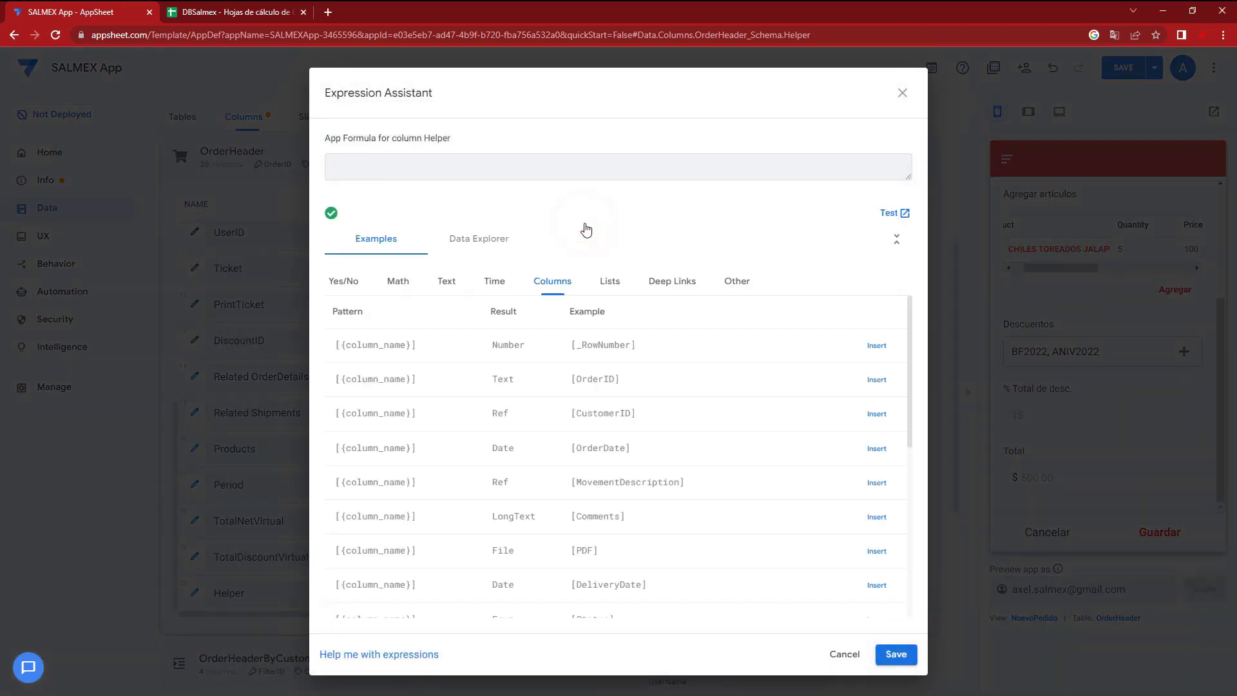
text((  SUM  (      SELECT      (           OrderDetails[Amount]           ,[_THISROW].[OrderID] = [OrderID]      )   )   * [TotalDiscountVirtual] ) / 100)
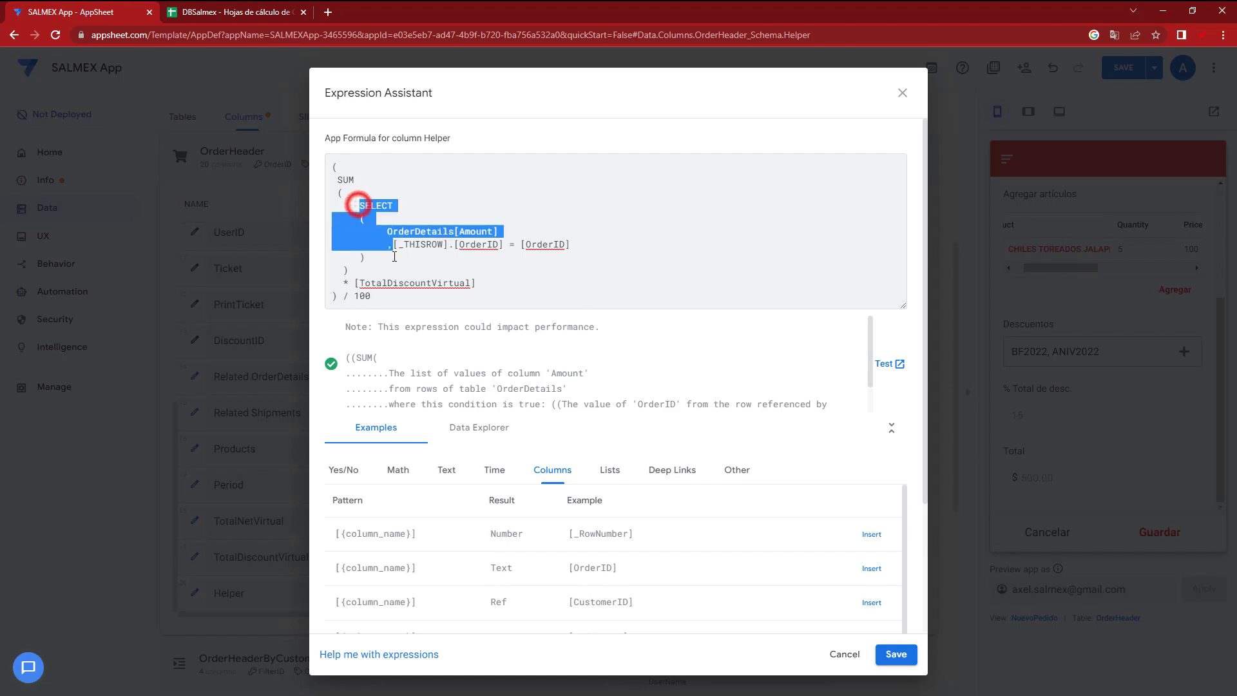
drag(357, 205, 385, 259)
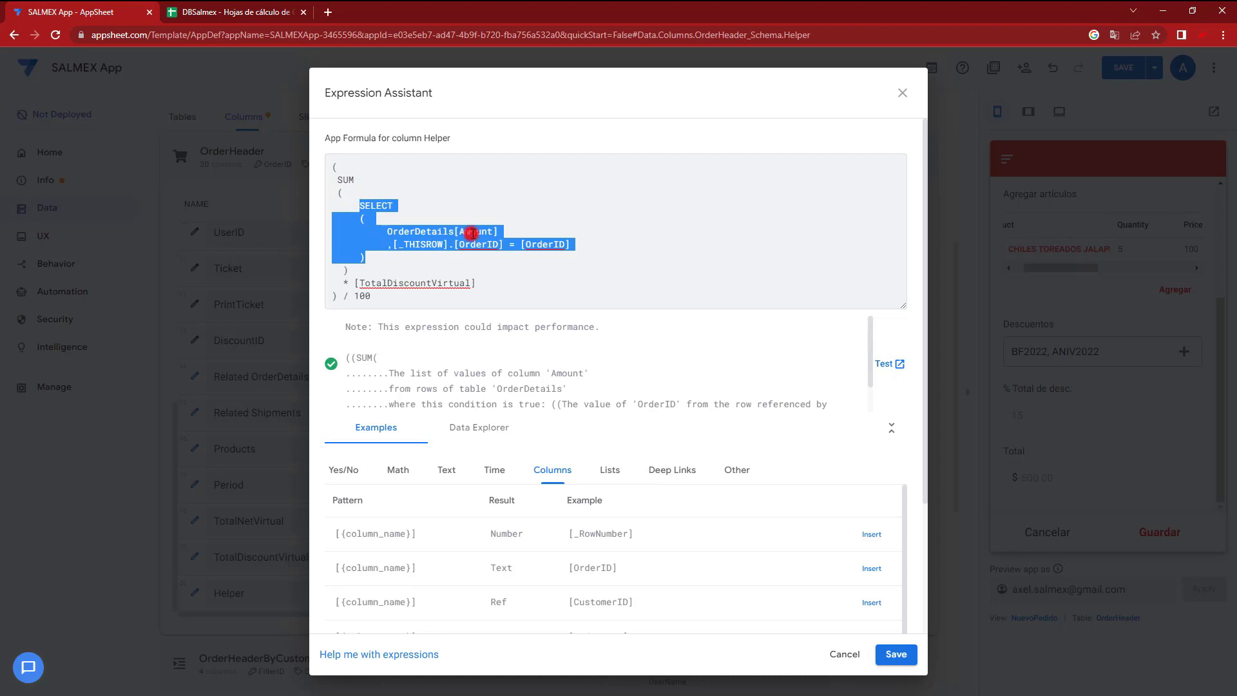
click(472, 233)
click(205, 11)
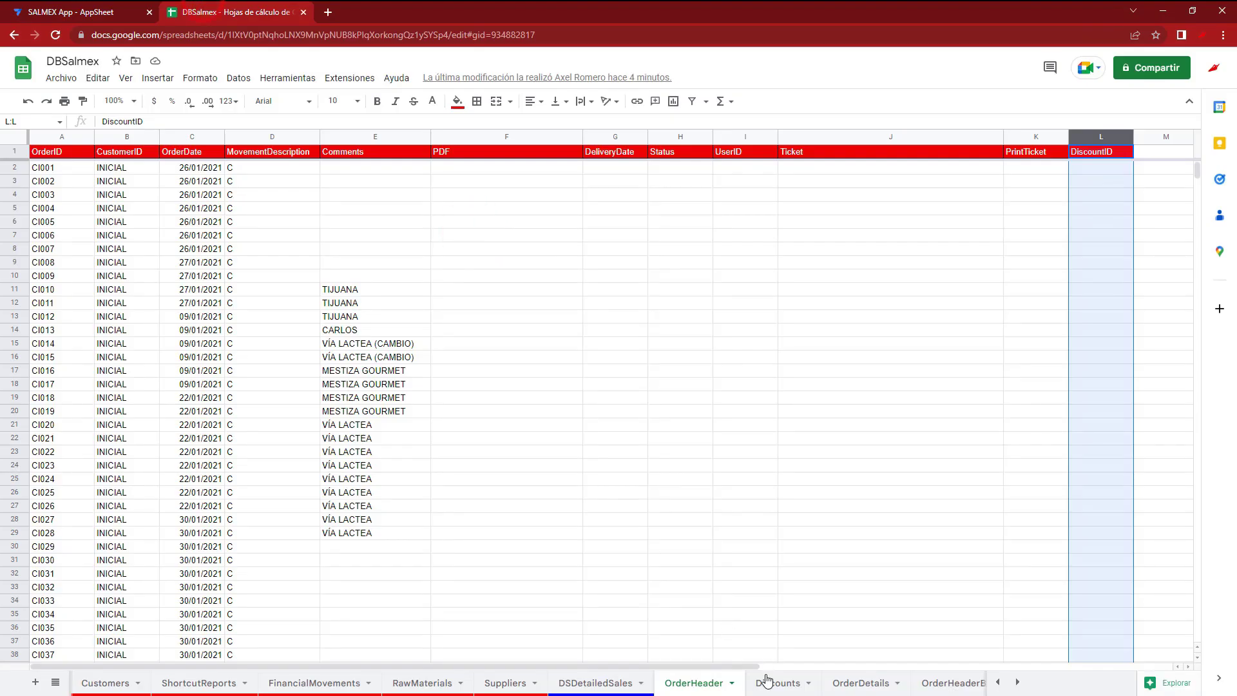
Check the OrderDetails sheet's Amount values down to the last one (70), then return to AppSheet
click(861, 682)
click(397, 166)
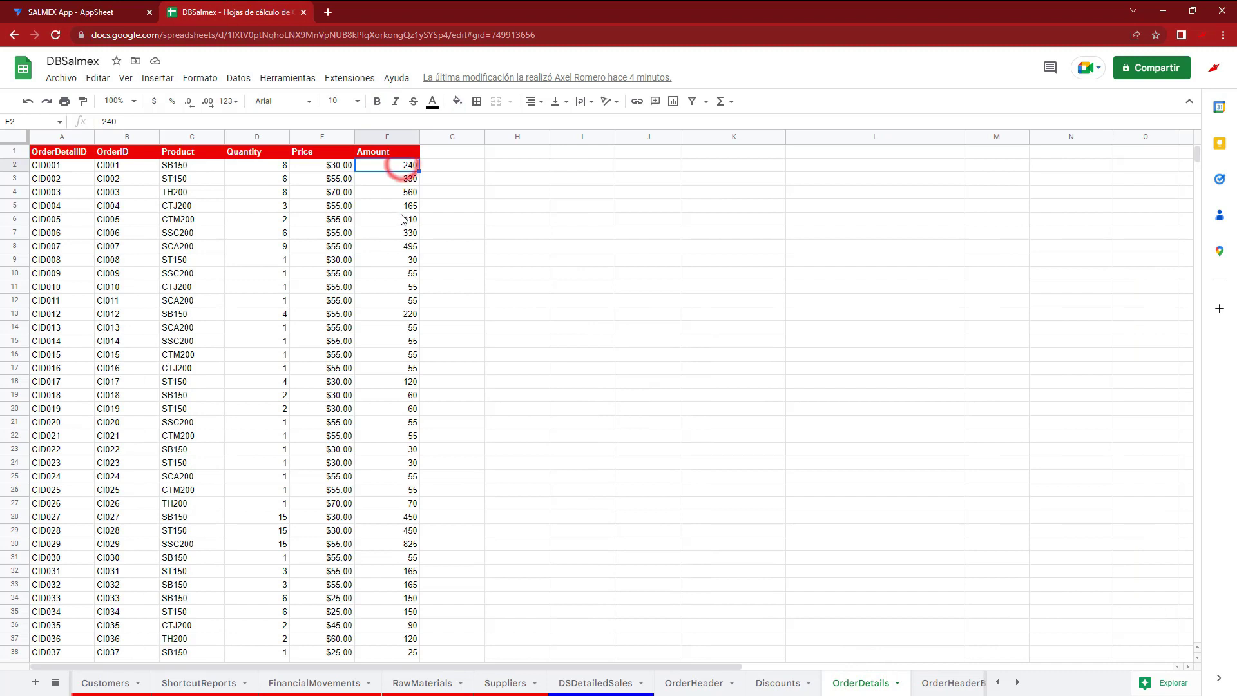
drag(1196, 155, 1180, 288)
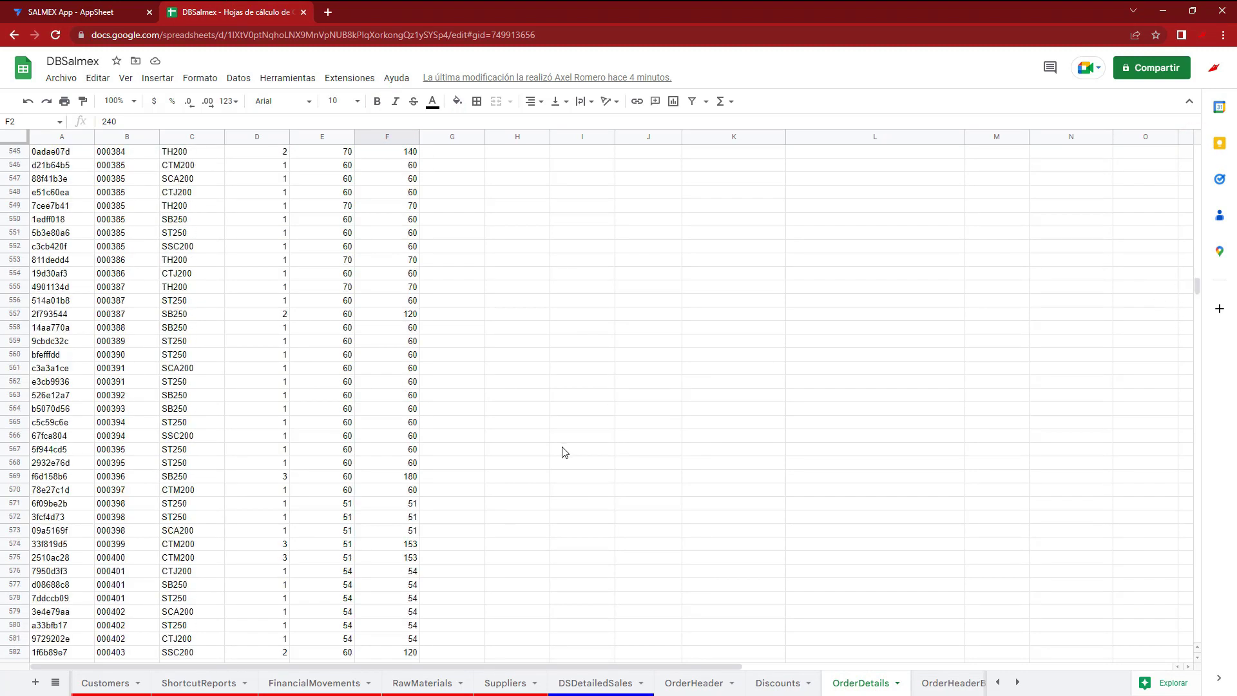
scroll(562, 452, down, 3)
click(396, 557)
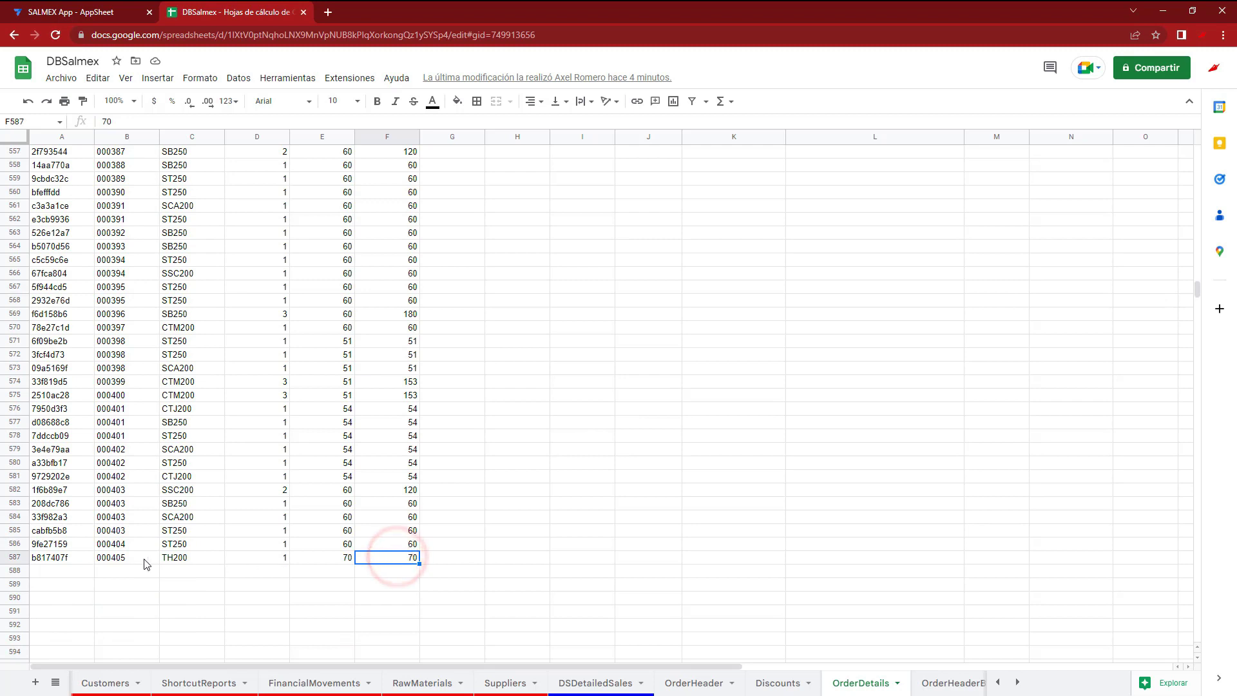
click(89, 11)
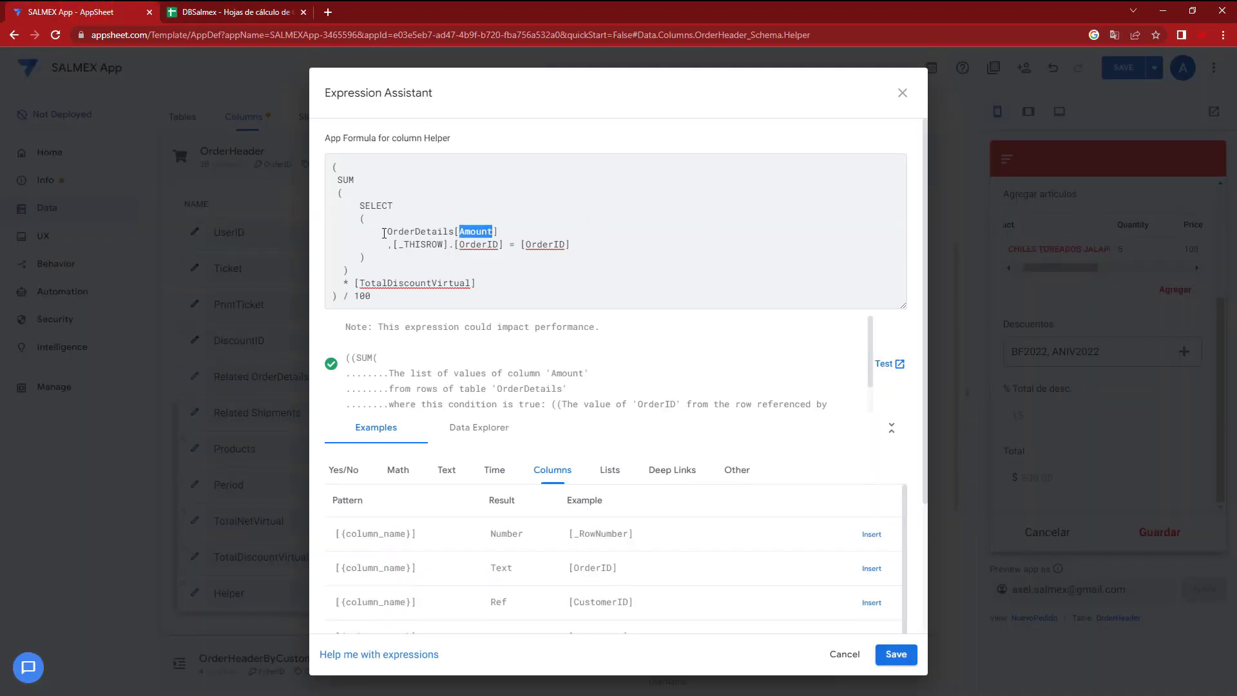
Highlight the Helper formula's summed amounts, TotalDiscountVirtual reference and full text, then open Windows search
drag(384, 233, 348, 246)
mouse_move(338, 180)
mouse_down()
mouse_move(370, 269)
mouse_move(503, 283)
mouse_up()
double_click(439, 284)
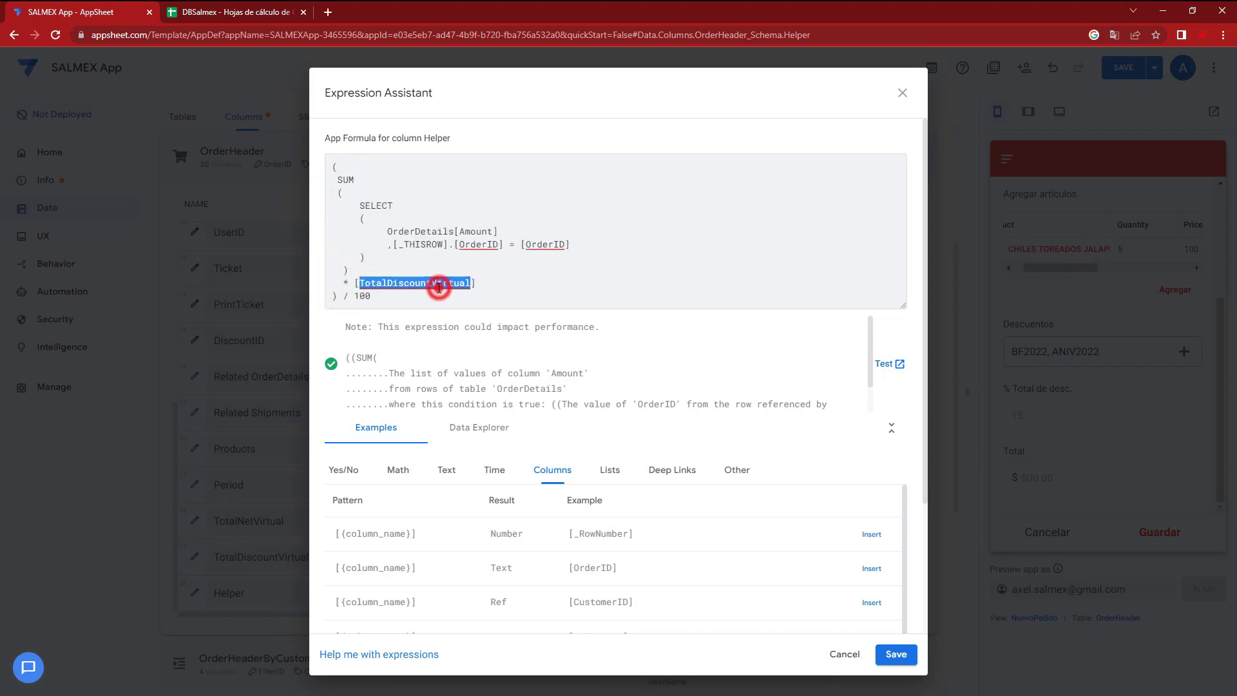
double_click(443, 283)
triple_click(404, 295)
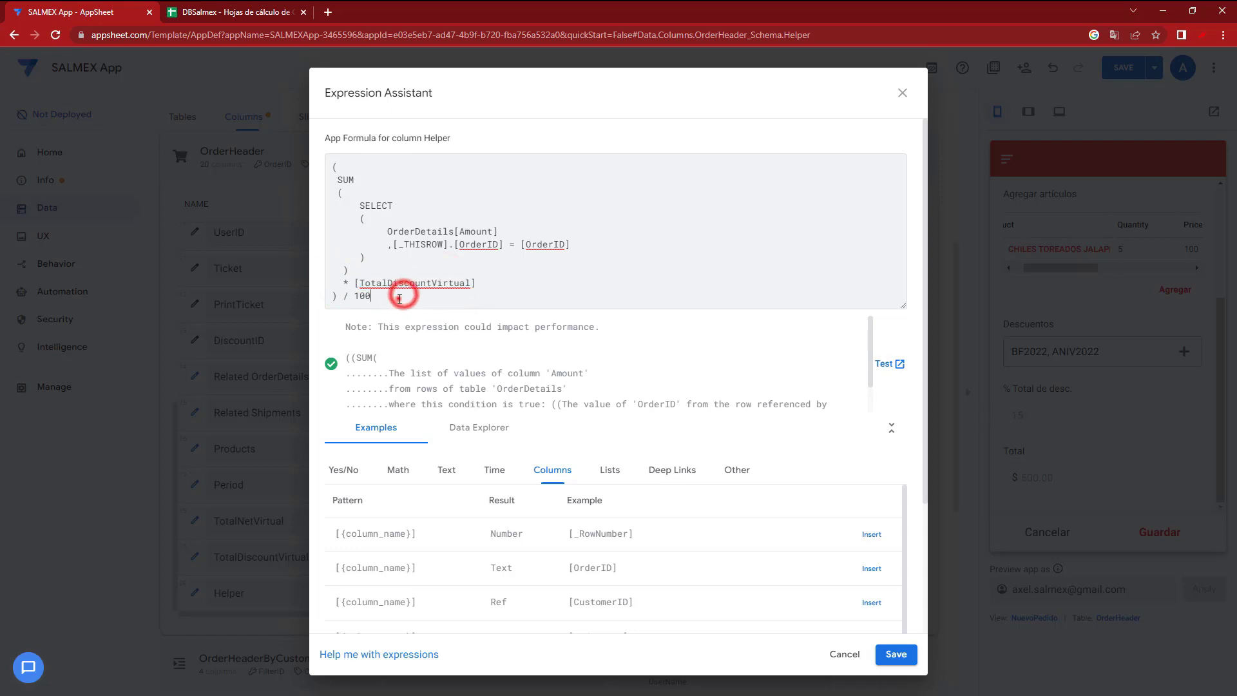
click(13, 687)
Launch Calculator and compute 1000*15/100 for the 15% discount
text(calc)
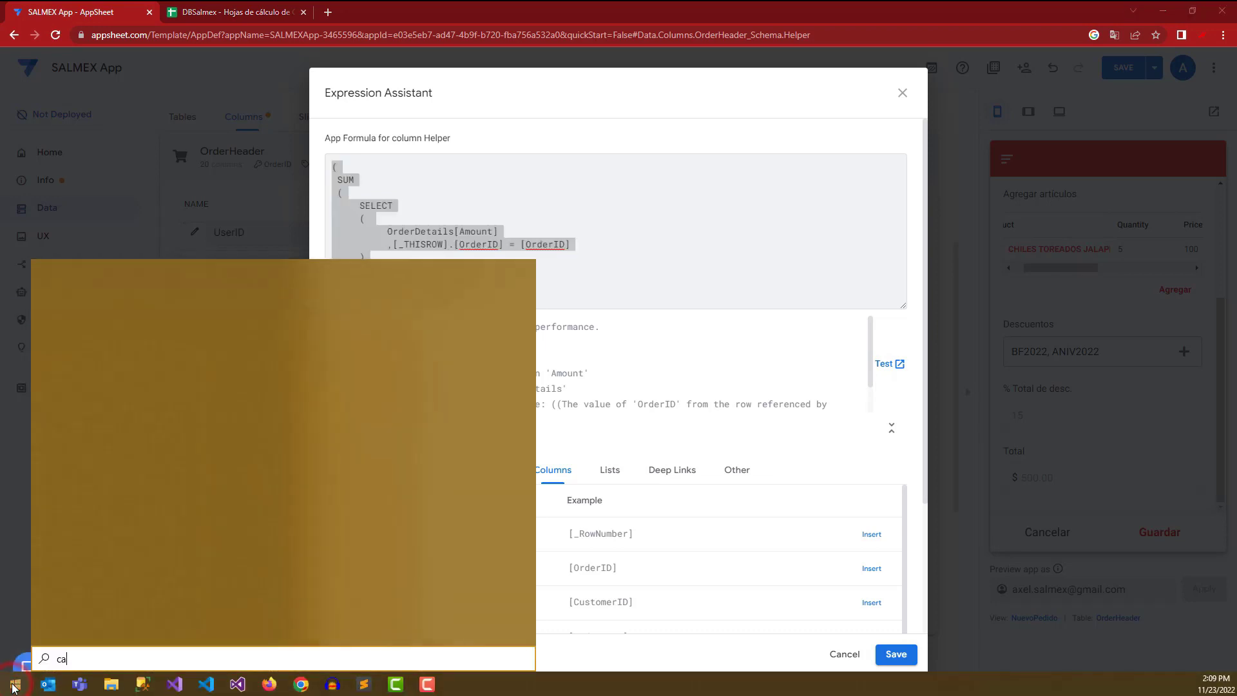
key(Return)
text(10)
text(000)
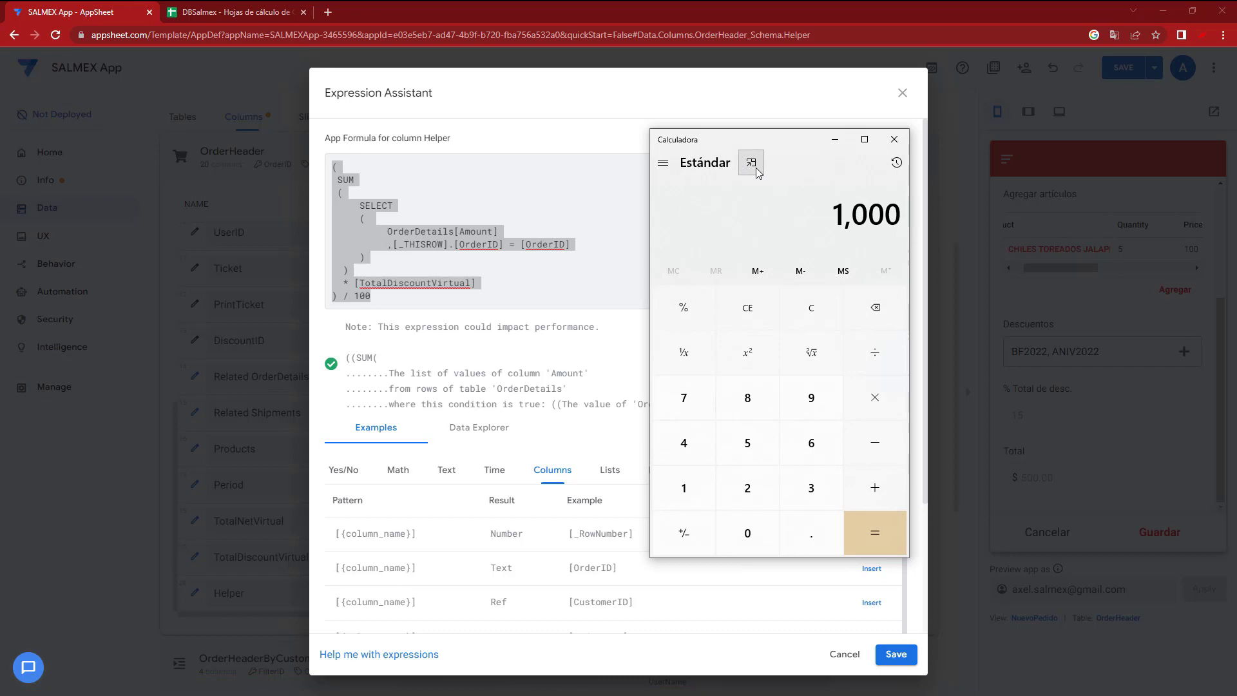
text(*15/100)
key(Return)
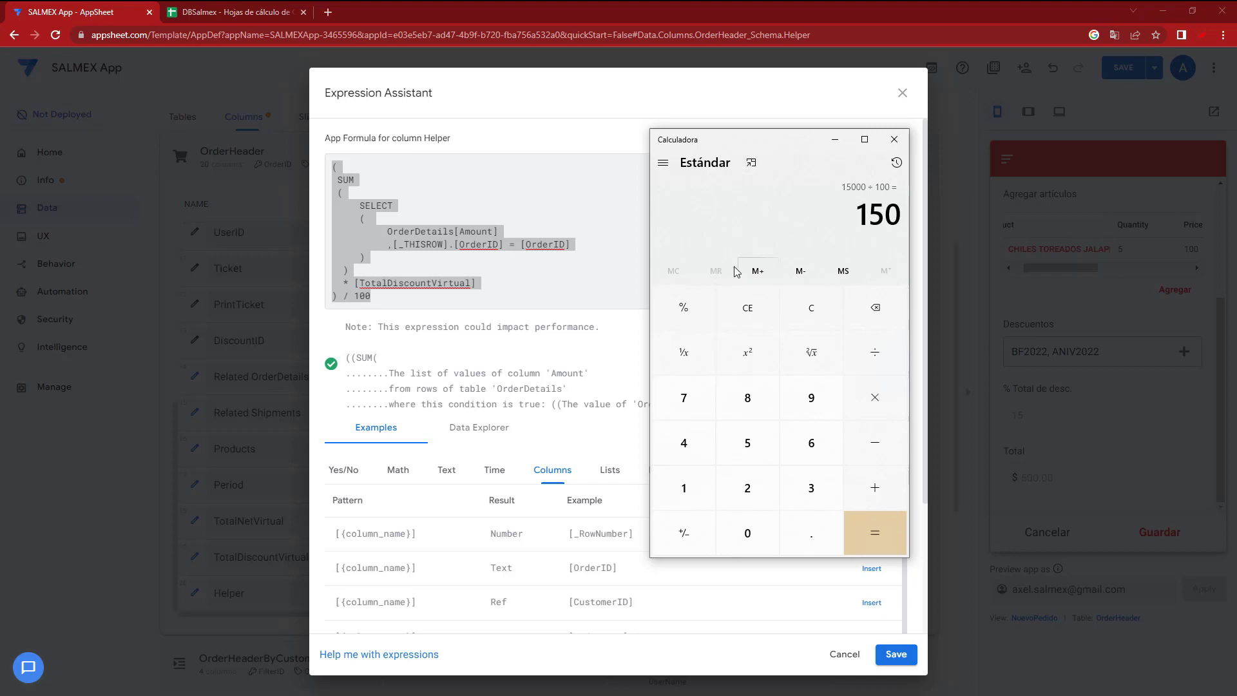
Compute 15000 ÷ 100 = 150, then 1000 - 150 = 850
click(736, 304)
text(1000)
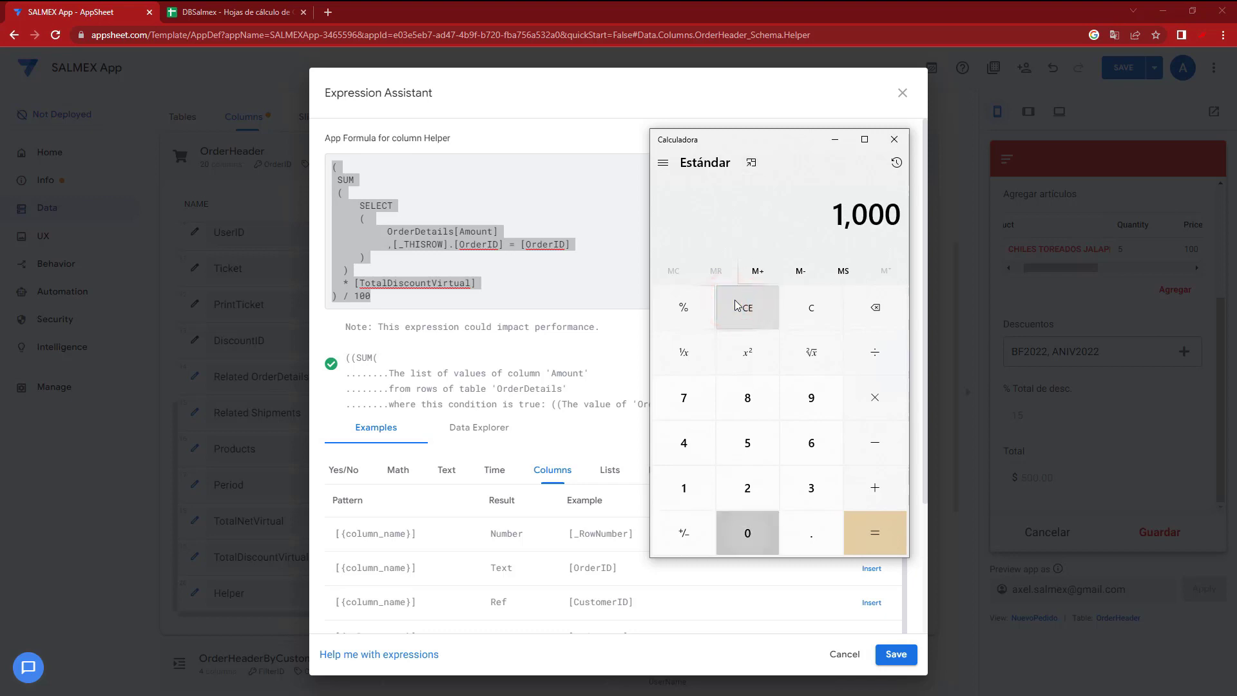
text(1)
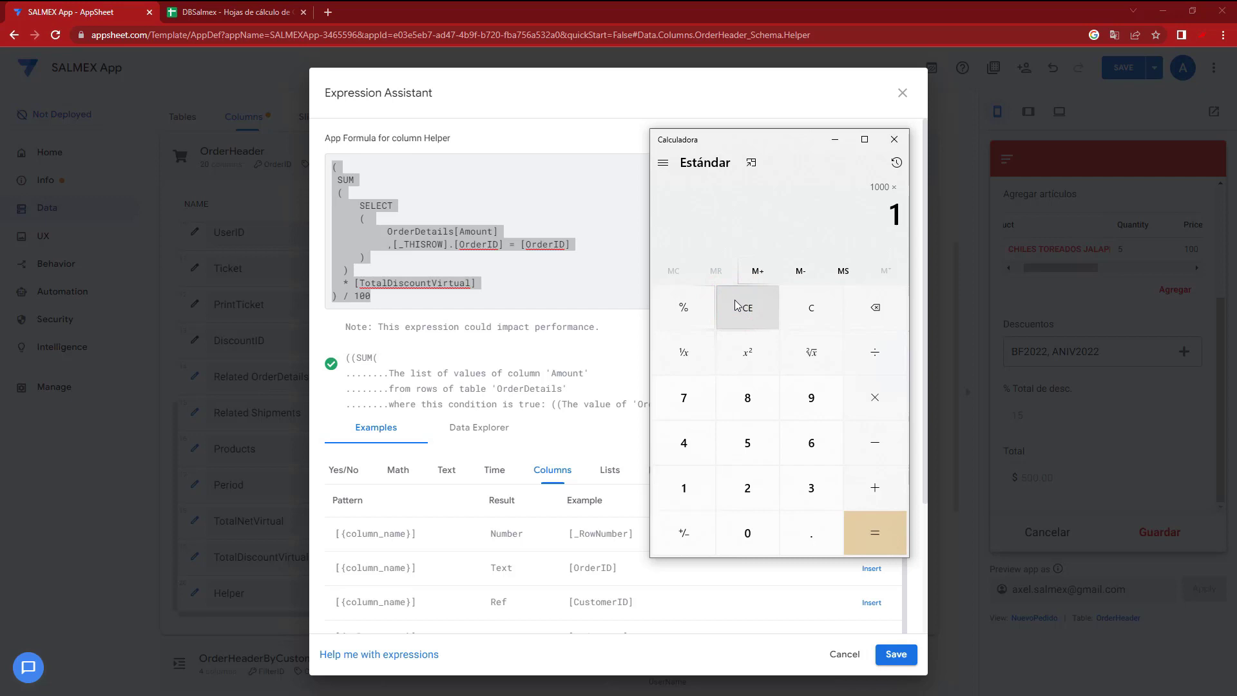
text(/)
text(0)
key(Return)
click(736, 304)
text(1000 - 150)
key(Return)
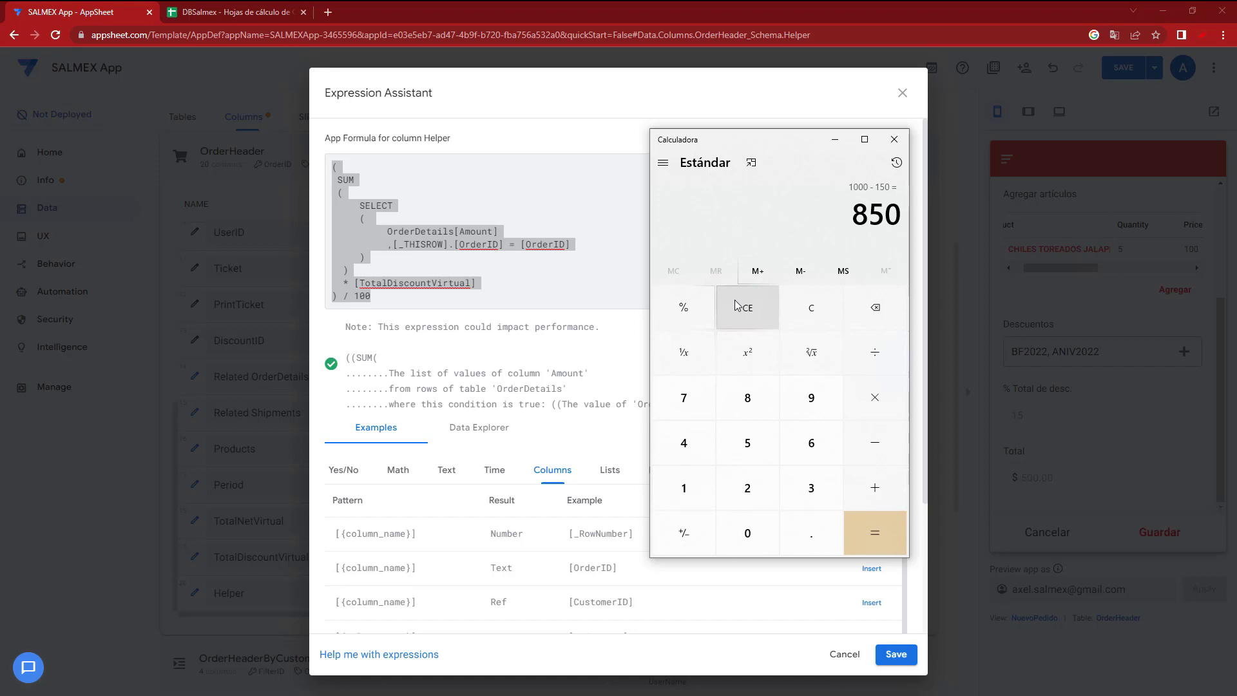
Close Calculator, save the Helper formula, finish the column and save the app
click(895, 139)
click(693, 221)
click(895, 655)
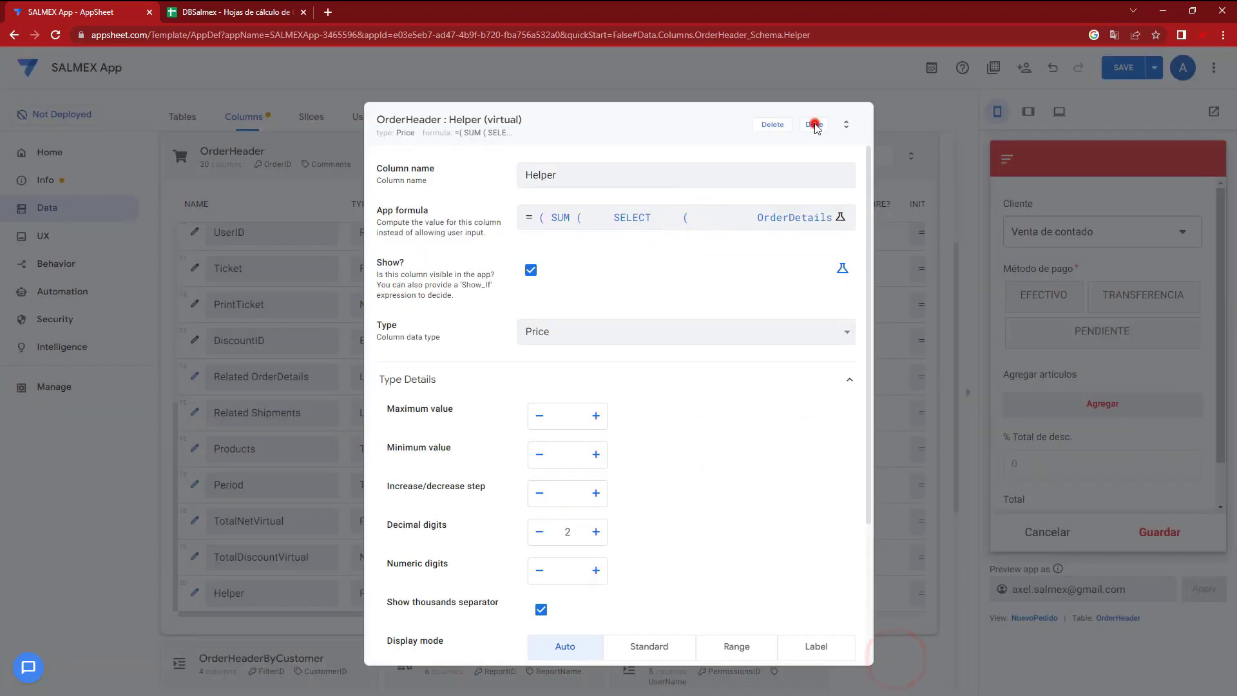
click(815, 125)
click(1131, 69)
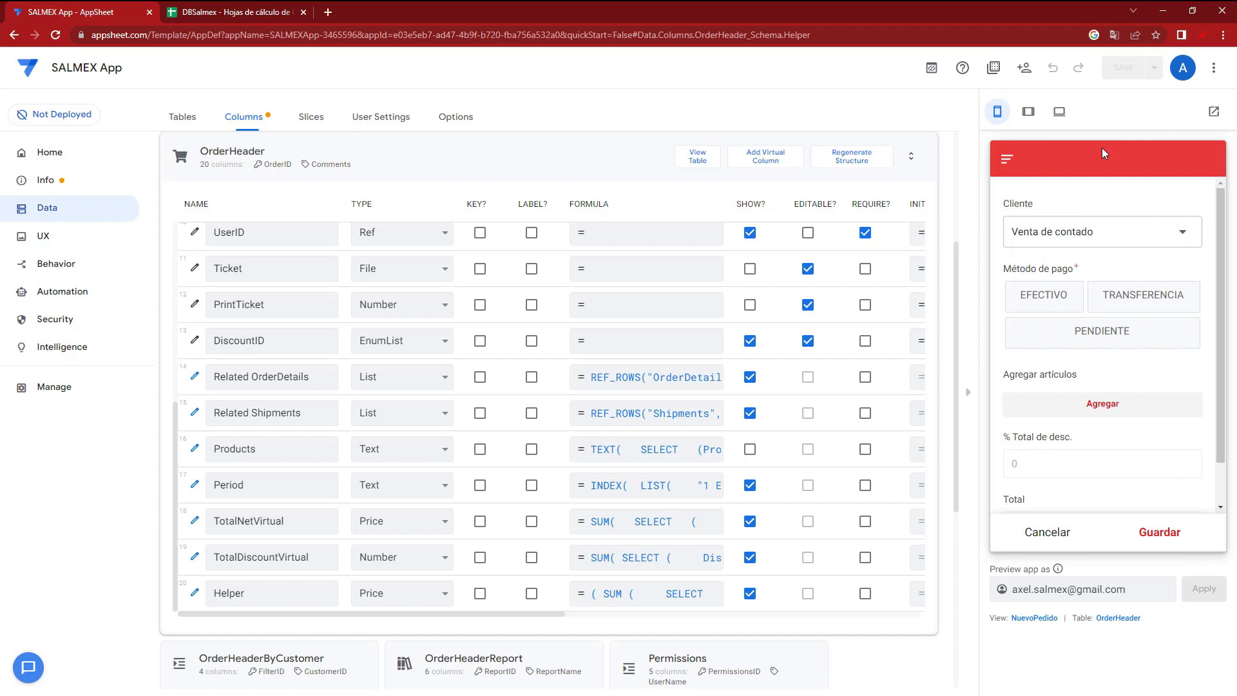
Append Helper to the NuevoPedido form view's column order and save the app
click(1033, 617)
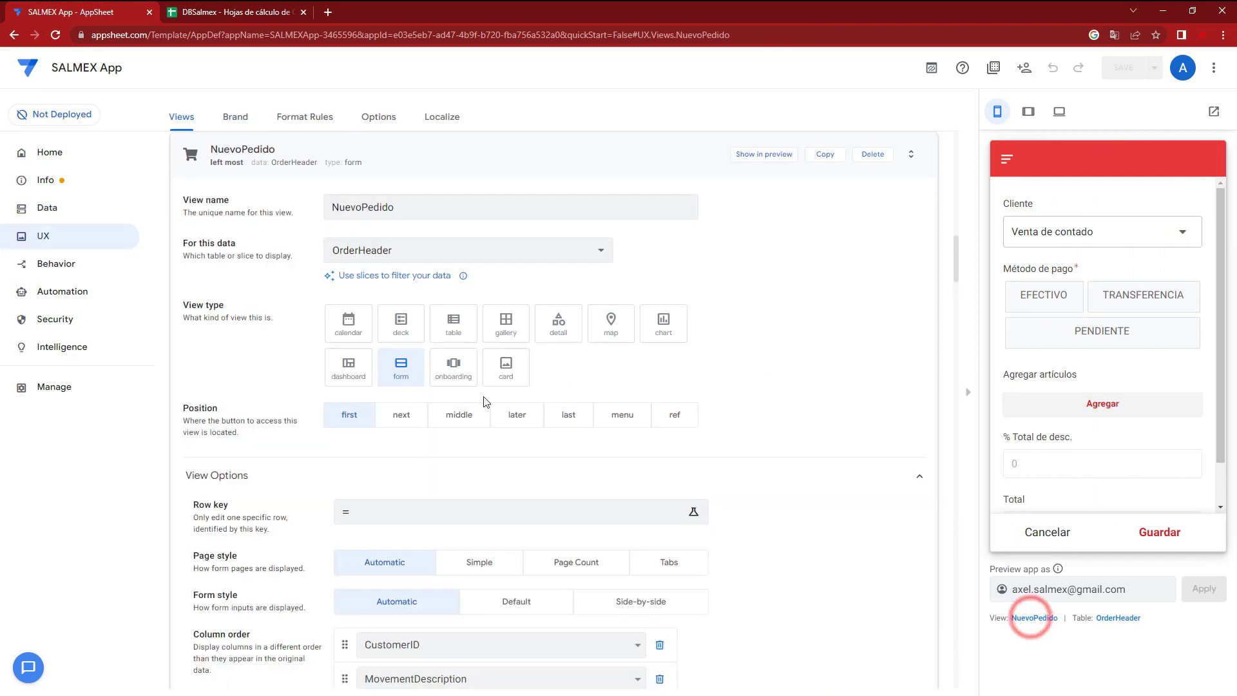
scroll(483, 451, down, 3)
scroll(481, 508, down, 1)
click(358, 591)
click(454, 593)
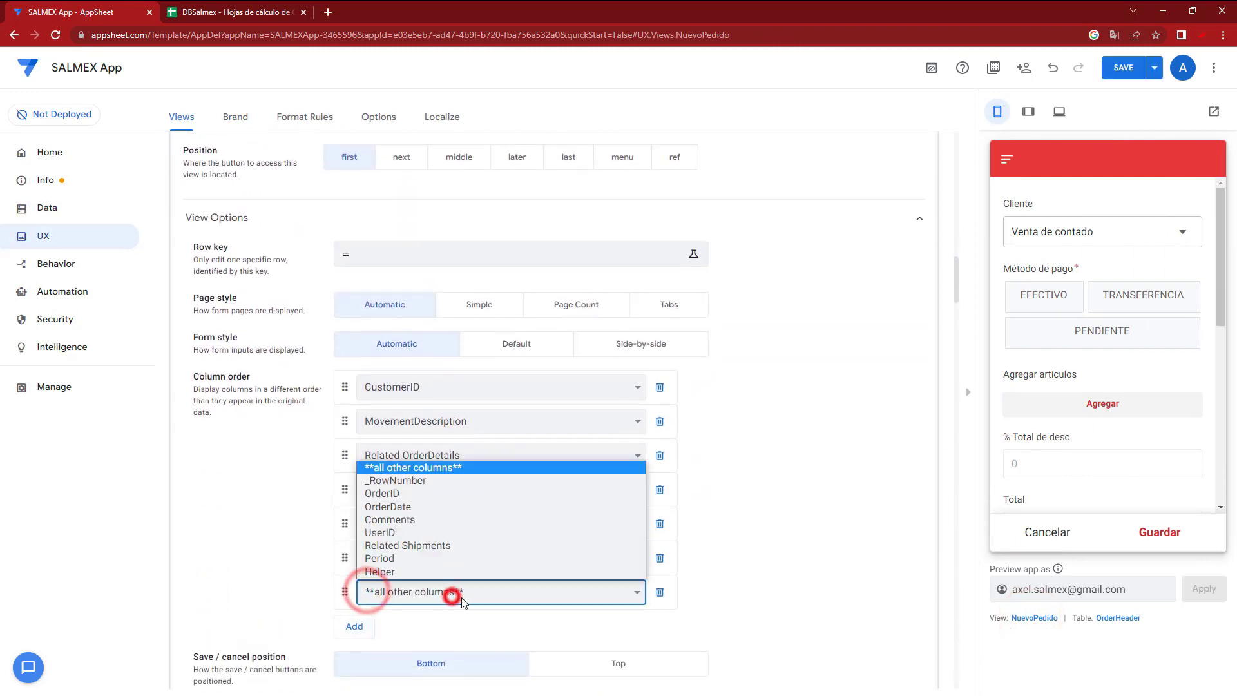
click(406, 571)
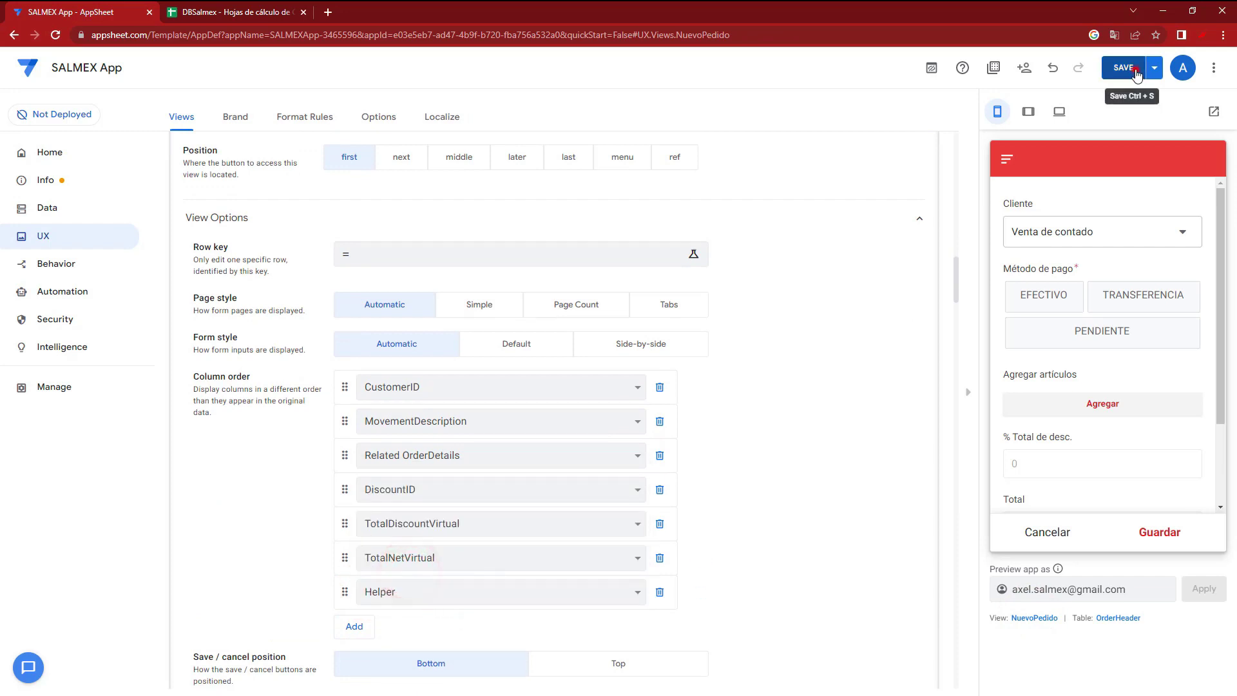
click(1136, 75)
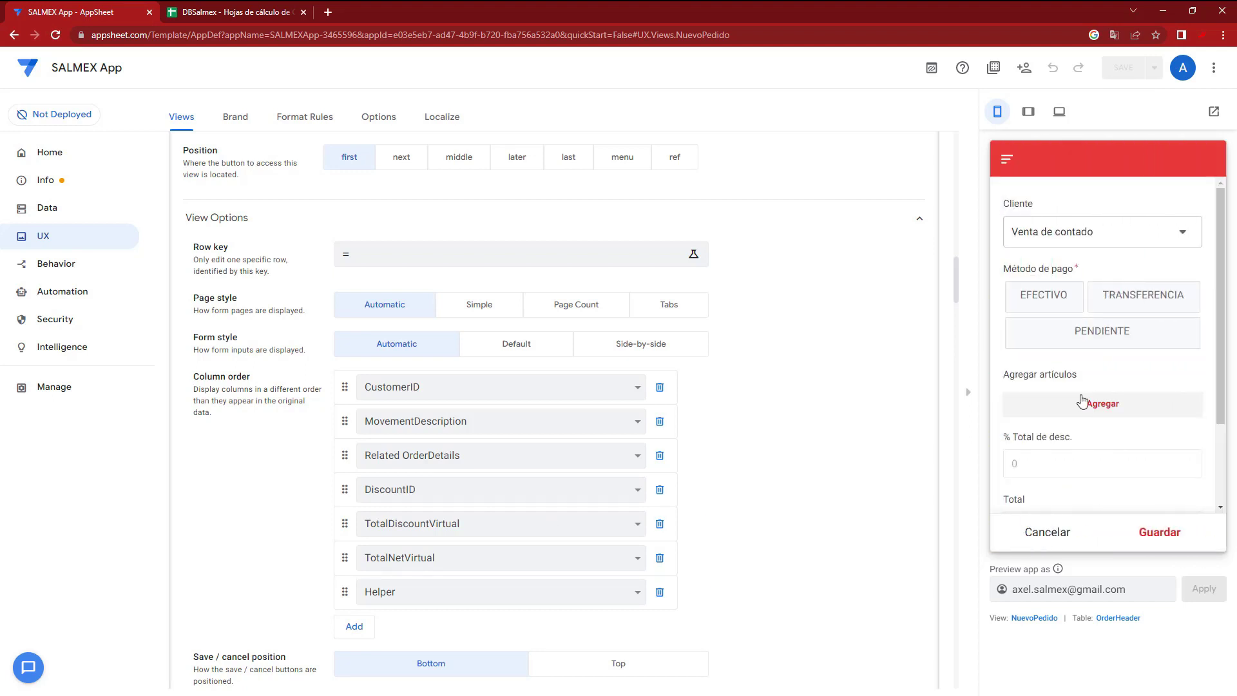
Add a jalapeño chiles line to the preview order with its quantity raised
scroll(1083, 401, down, 3)
click(1012, 291)
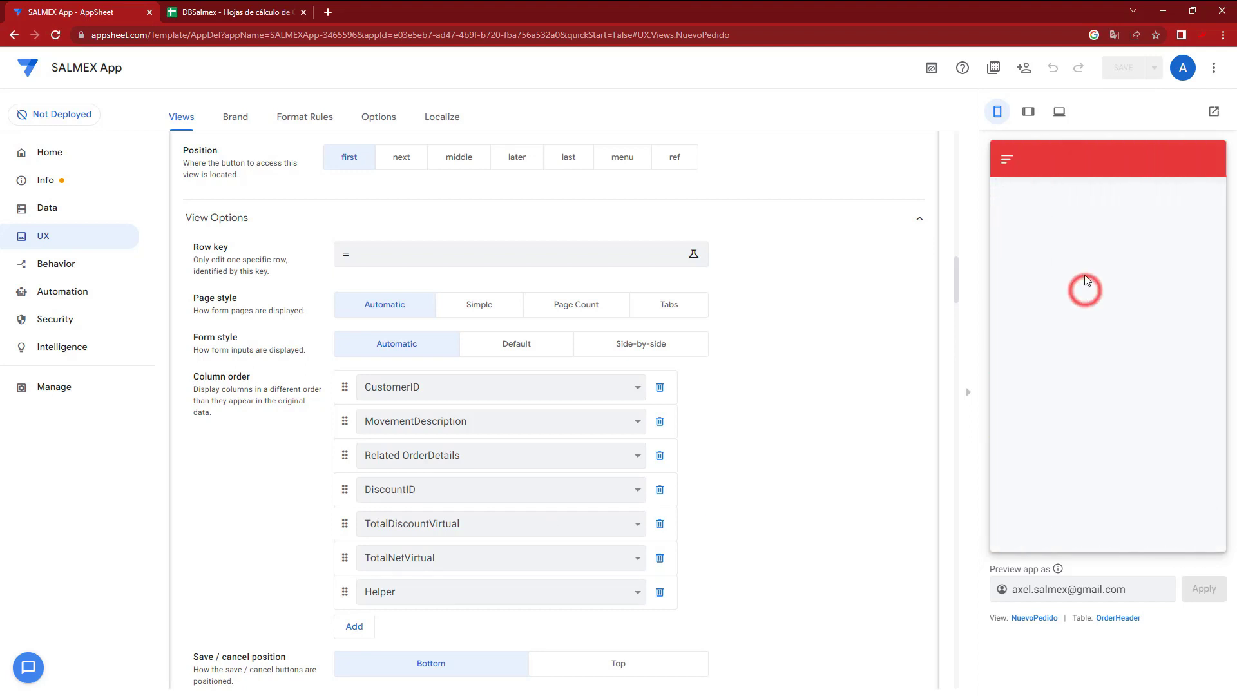
click(1054, 288)
click(1033, 347)
click(1194, 348)
click(1195, 348)
Add a second line with manzano chiles, adjust its quantity, and discard the empty extra line
click(1195, 348)
click(1195, 348)
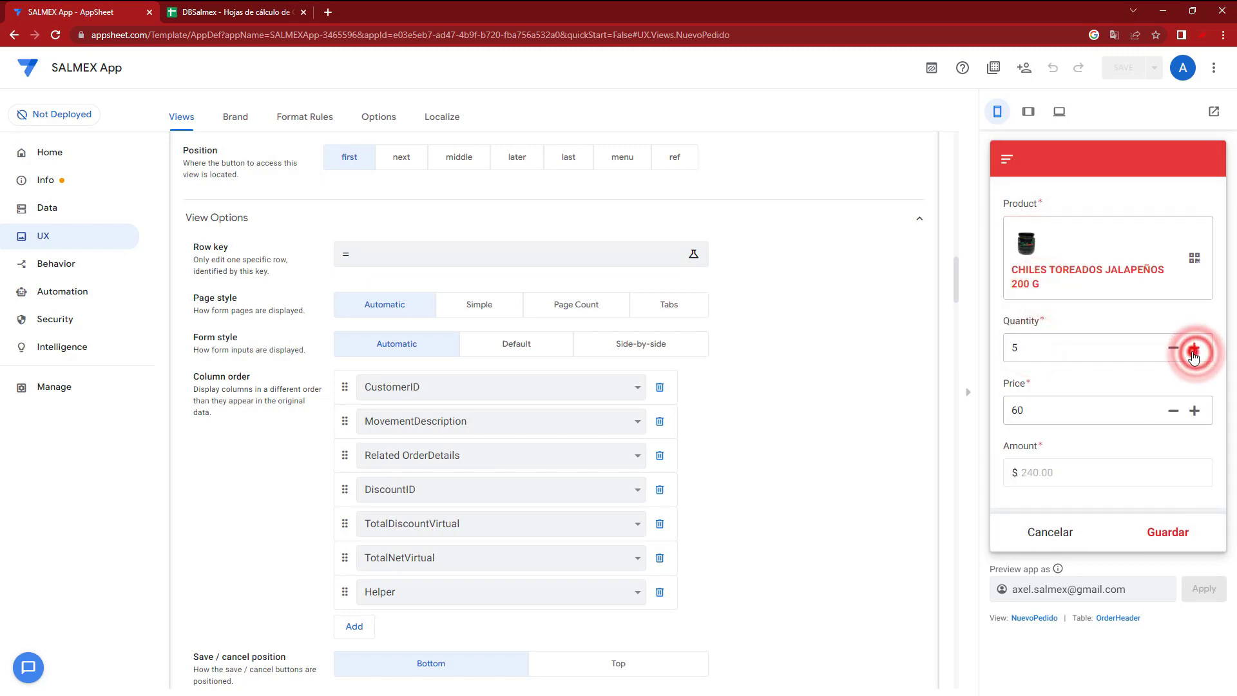
click(1167, 533)
click(1050, 373)
click(1194, 348)
click(1194, 348)
click(1194, 348)
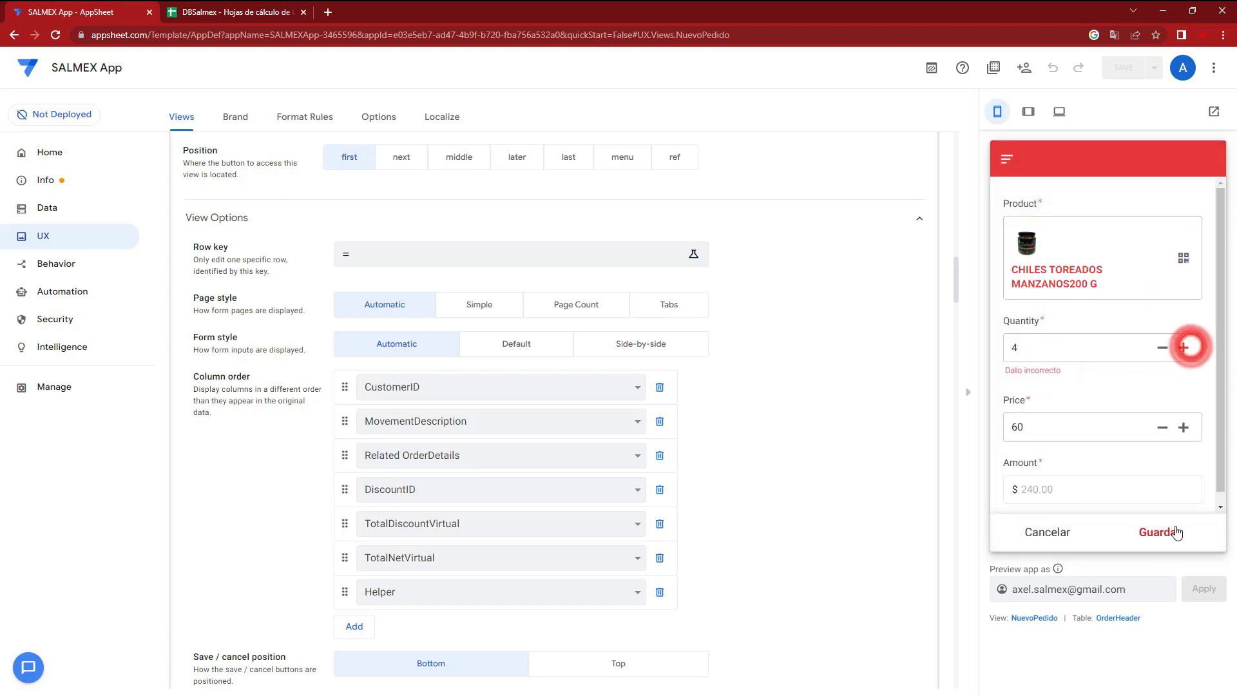
click(1170, 532)
click(1163, 336)
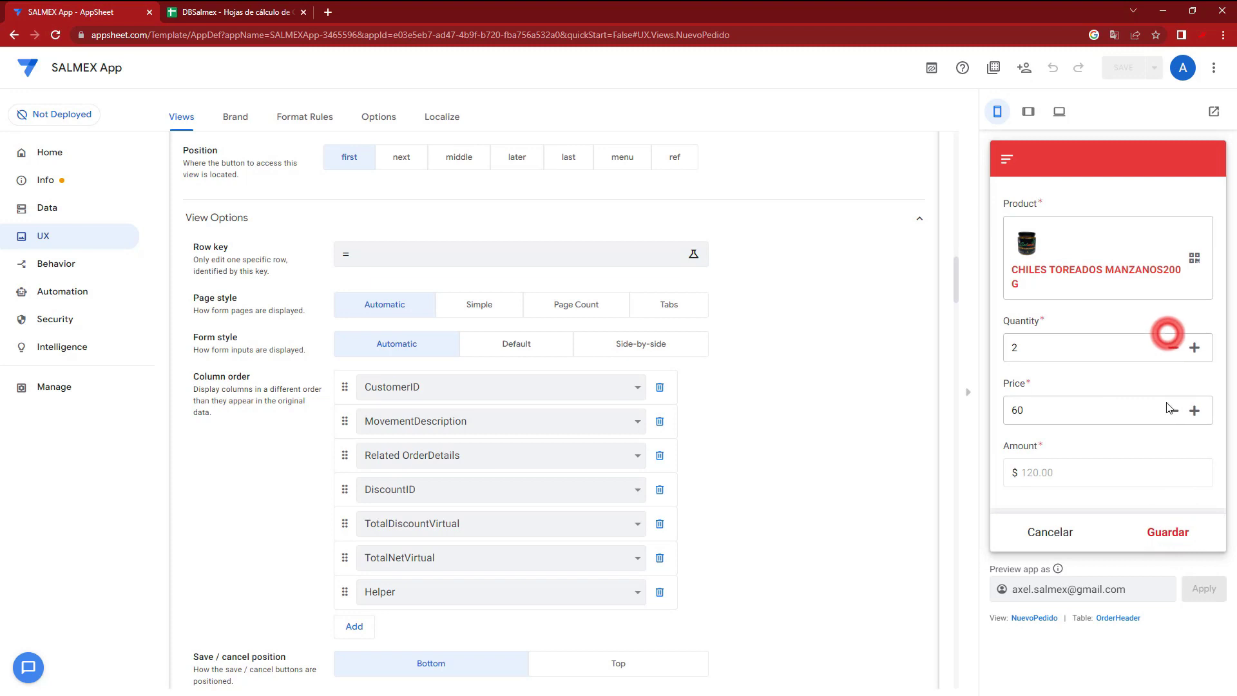
click(1175, 532)
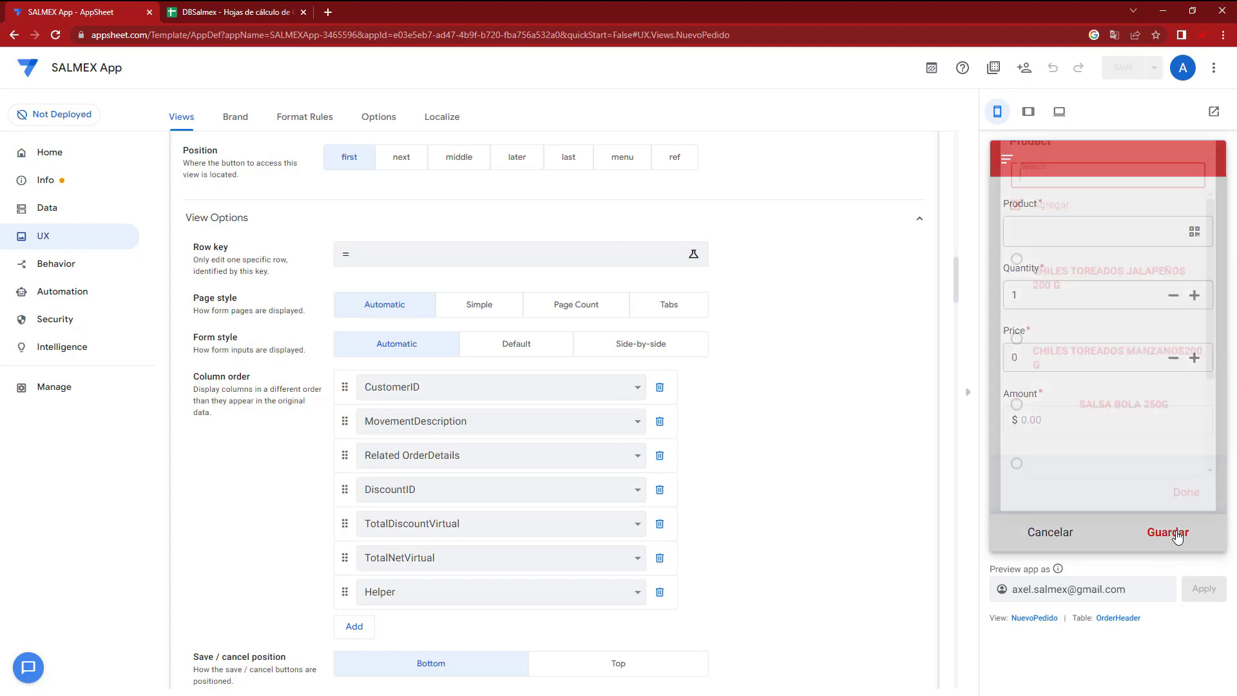
click(1182, 516)
click(1064, 533)
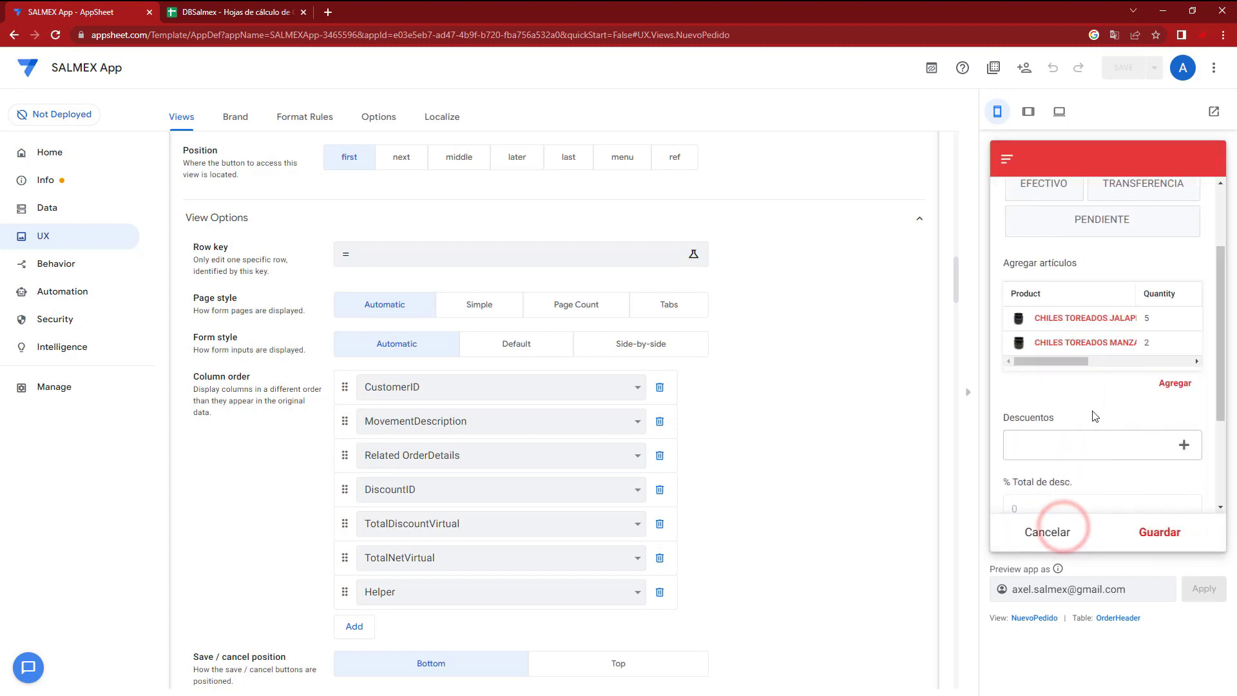
Tick discounts BF2022 and ANIV2022 so Helper shows $63.00 on the $420.00 total
scroll(1100, 433, down, 5)
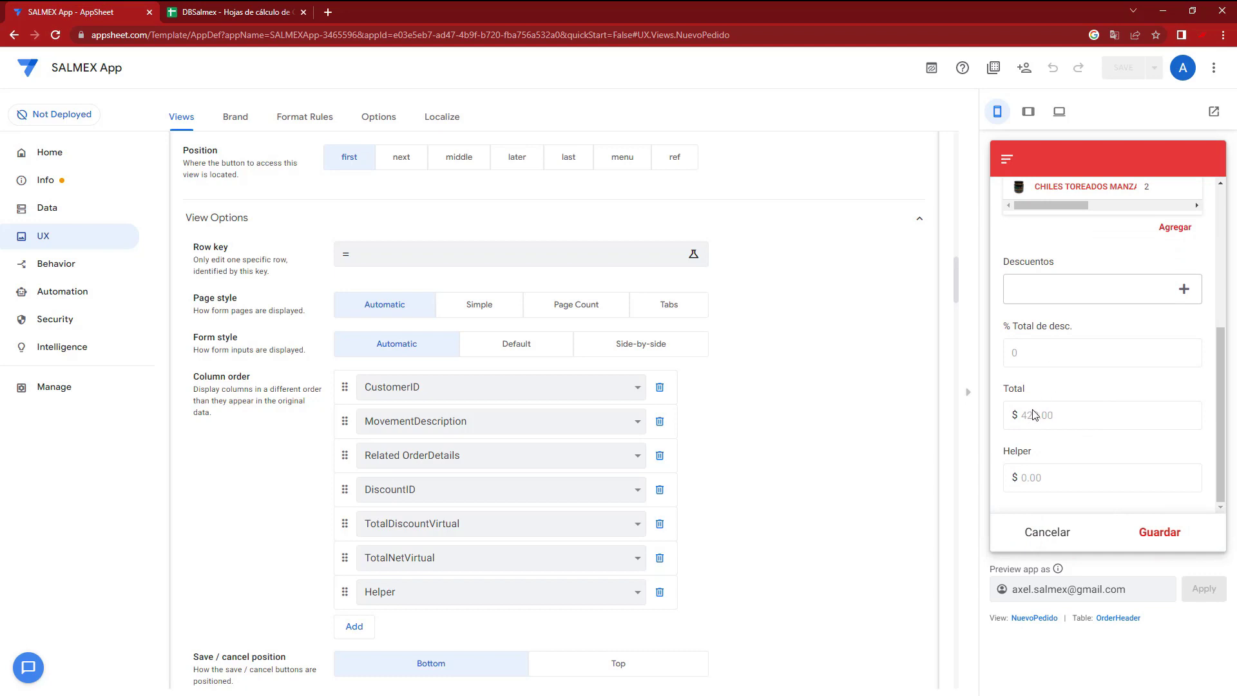
click(1184, 289)
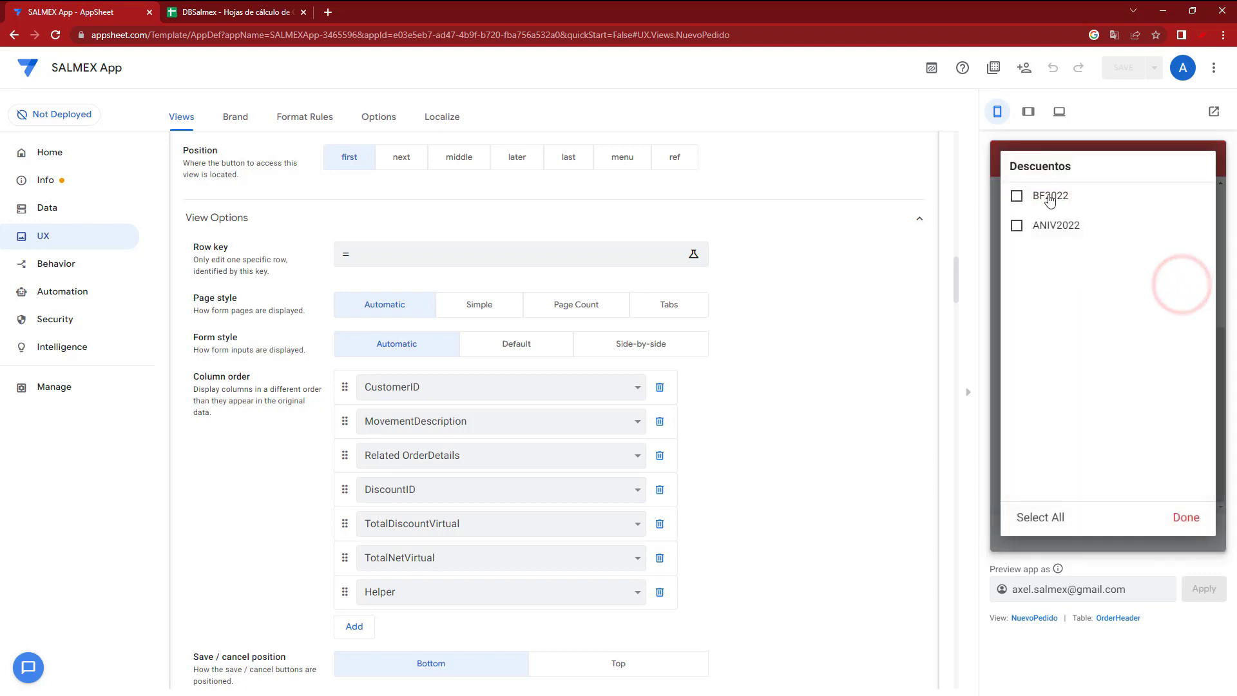
click(1050, 196)
click(1186, 517)
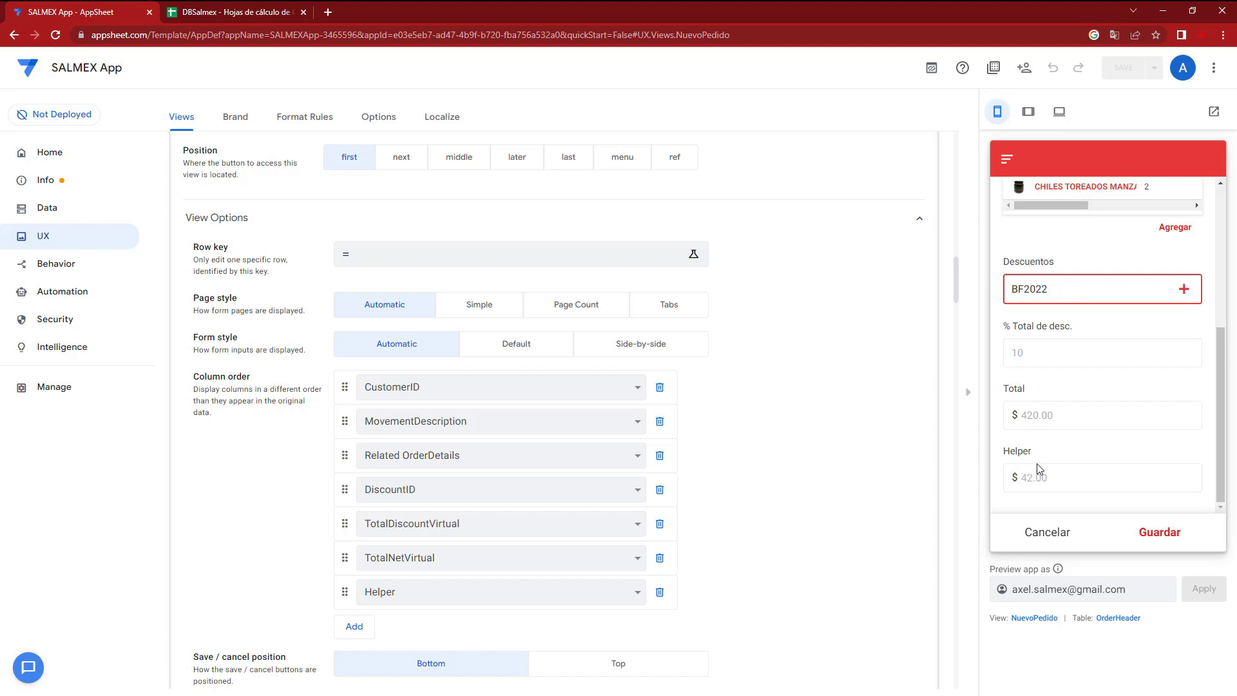
click(1107, 293)
click(1027, 226)
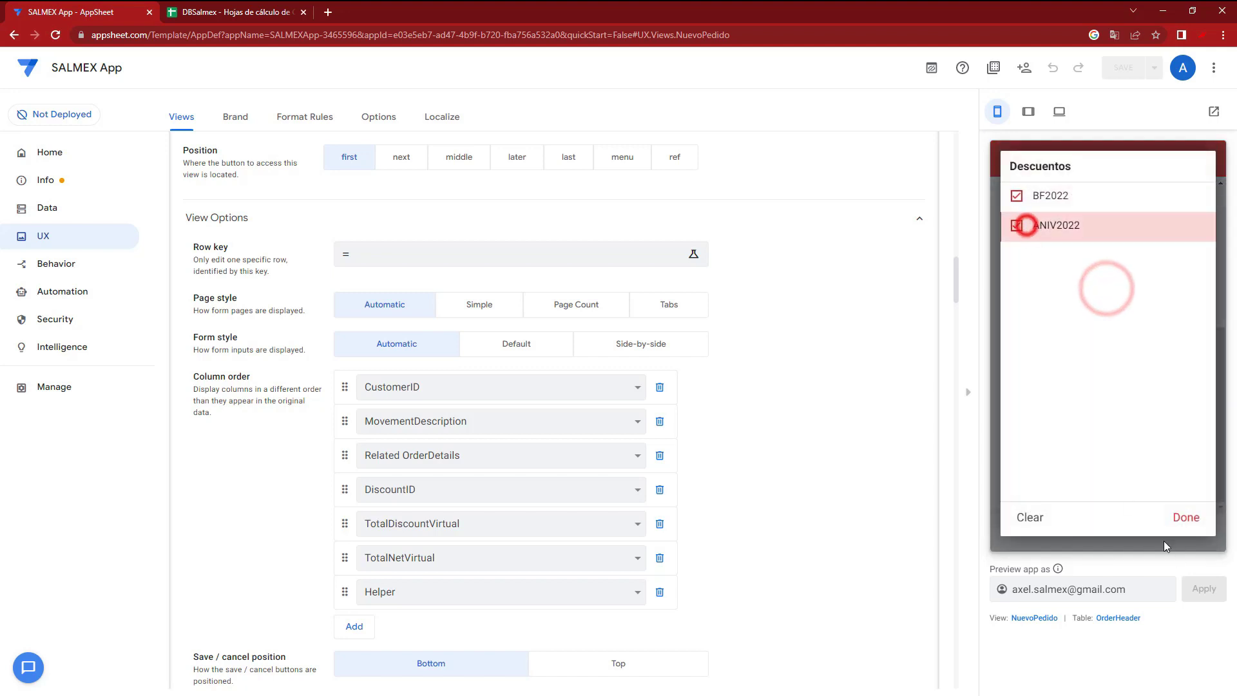
click(1187, 515)
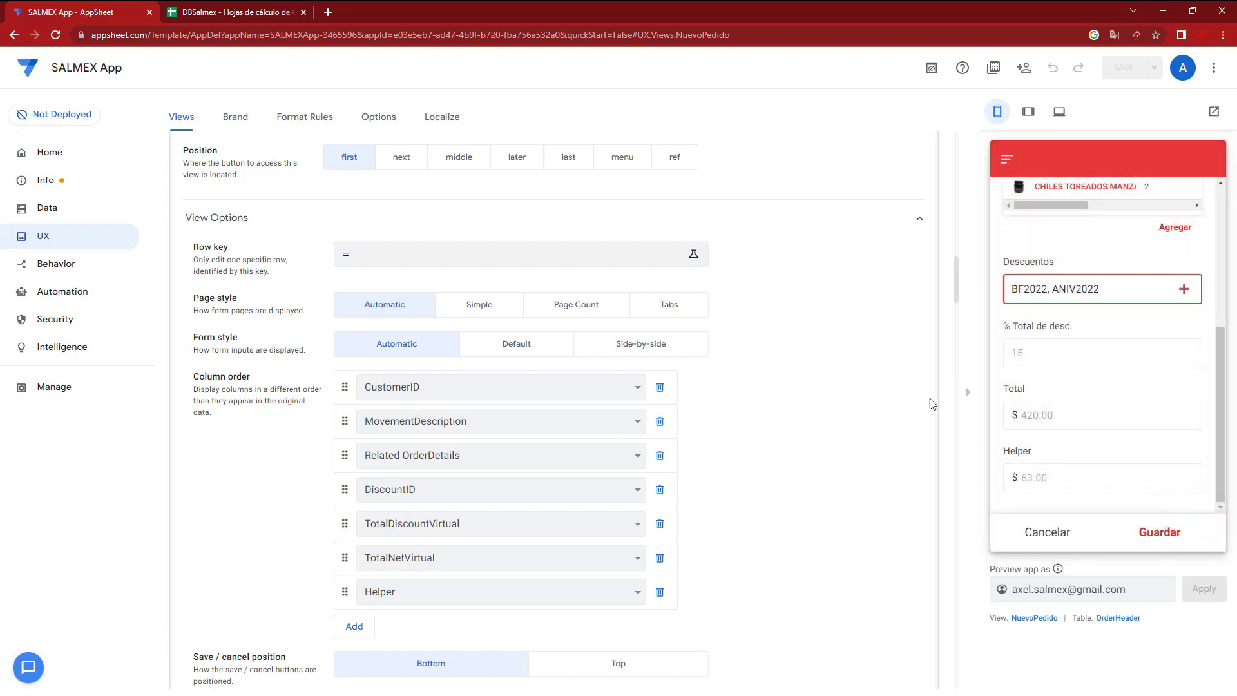
click(2, 692)
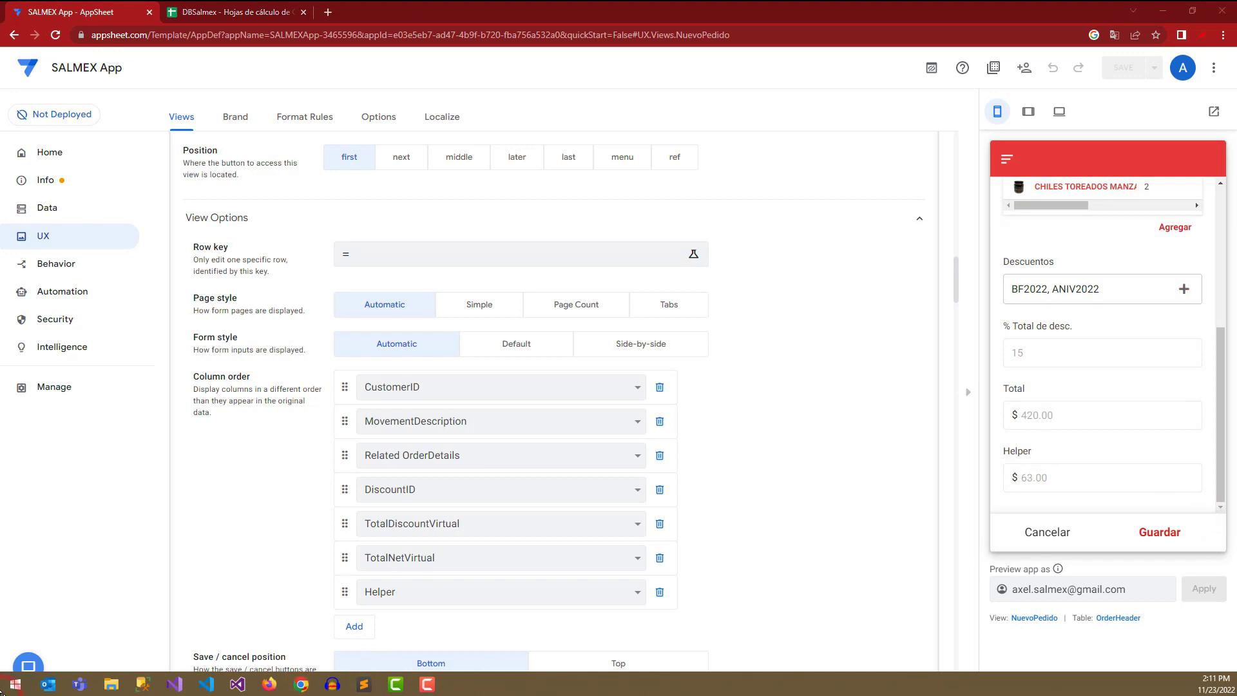
text(calc)
key(Return)
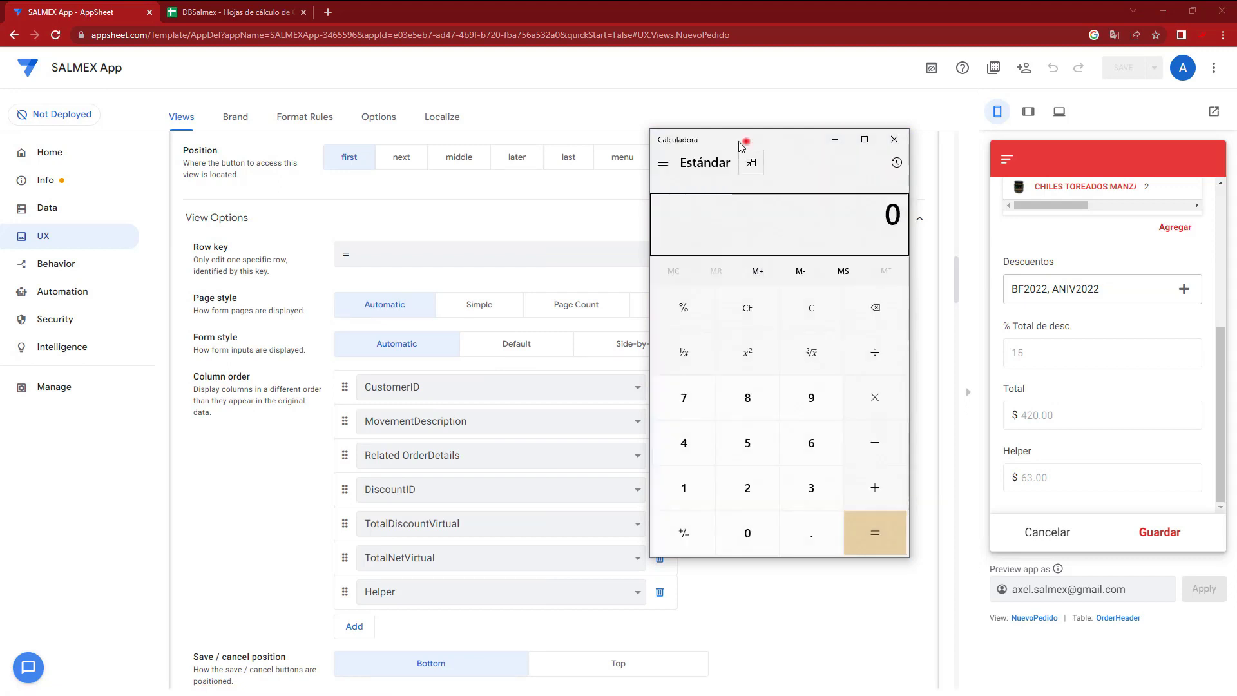
drag(738, 141, 635, 144)
text(450)
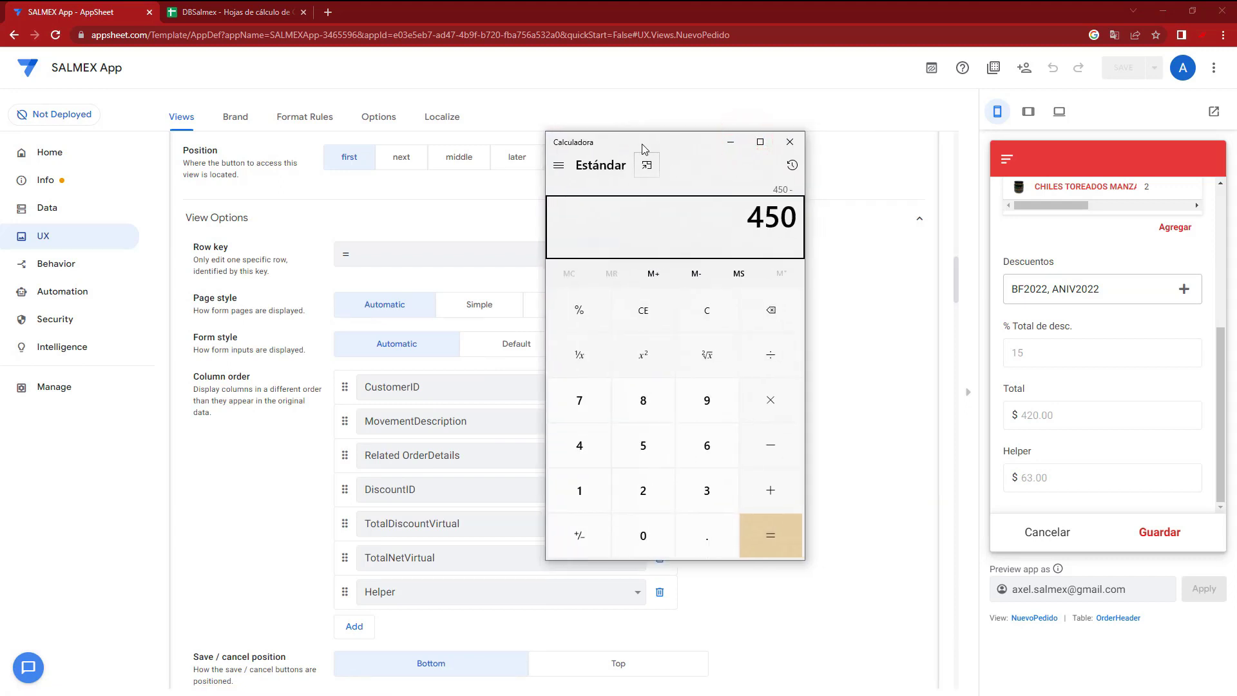
click(707, 302)
text(420 - 63.)
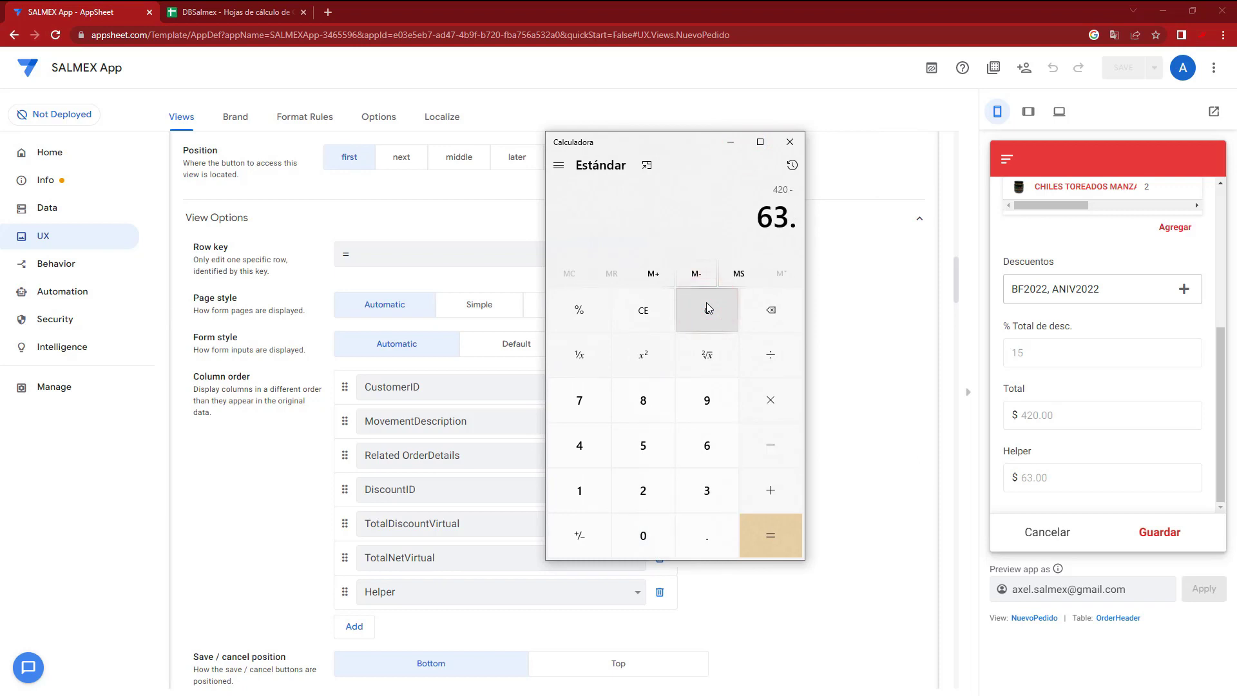
key(BackSpace)
key(Return)
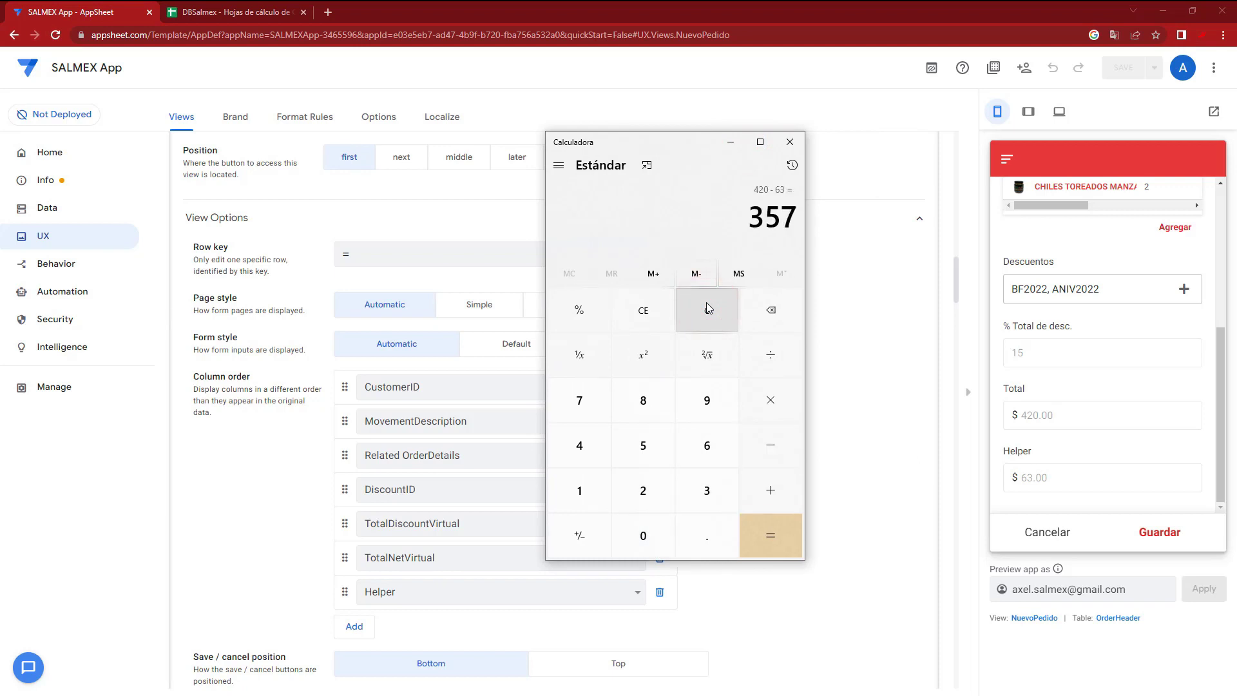
click(783, 145)
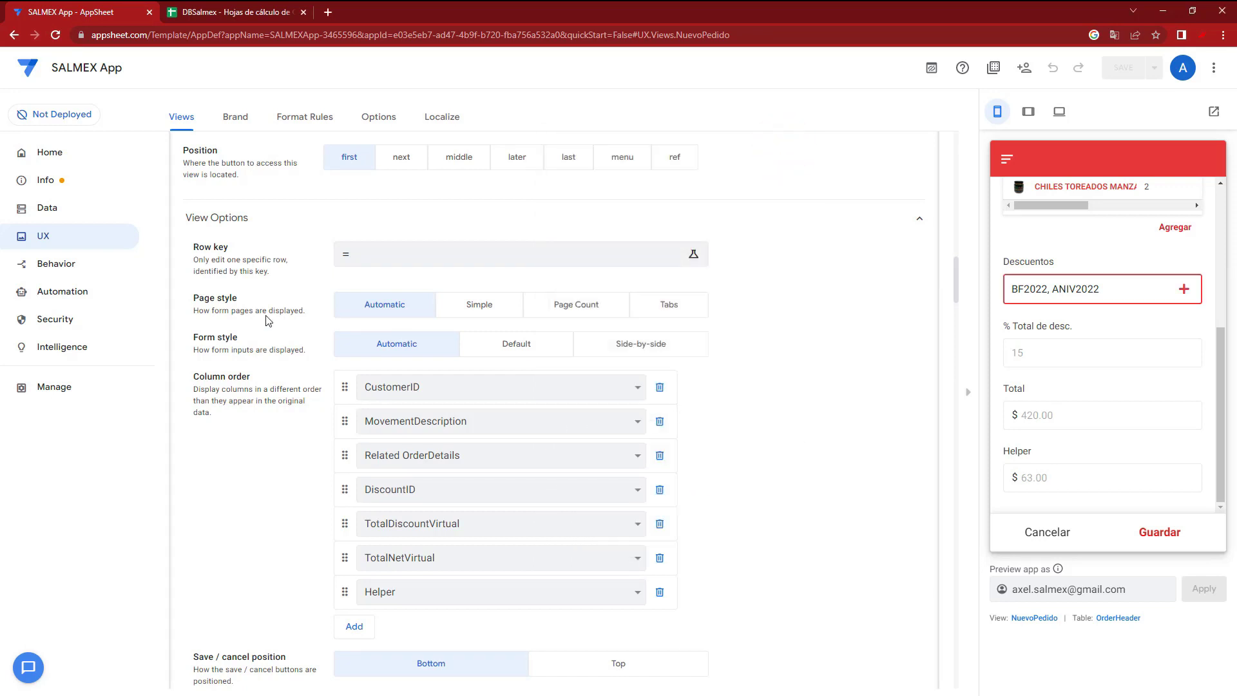
Open the OrderHeader column list and review the Helper column's formula without changes
click(75, 213)
click(714, 458)
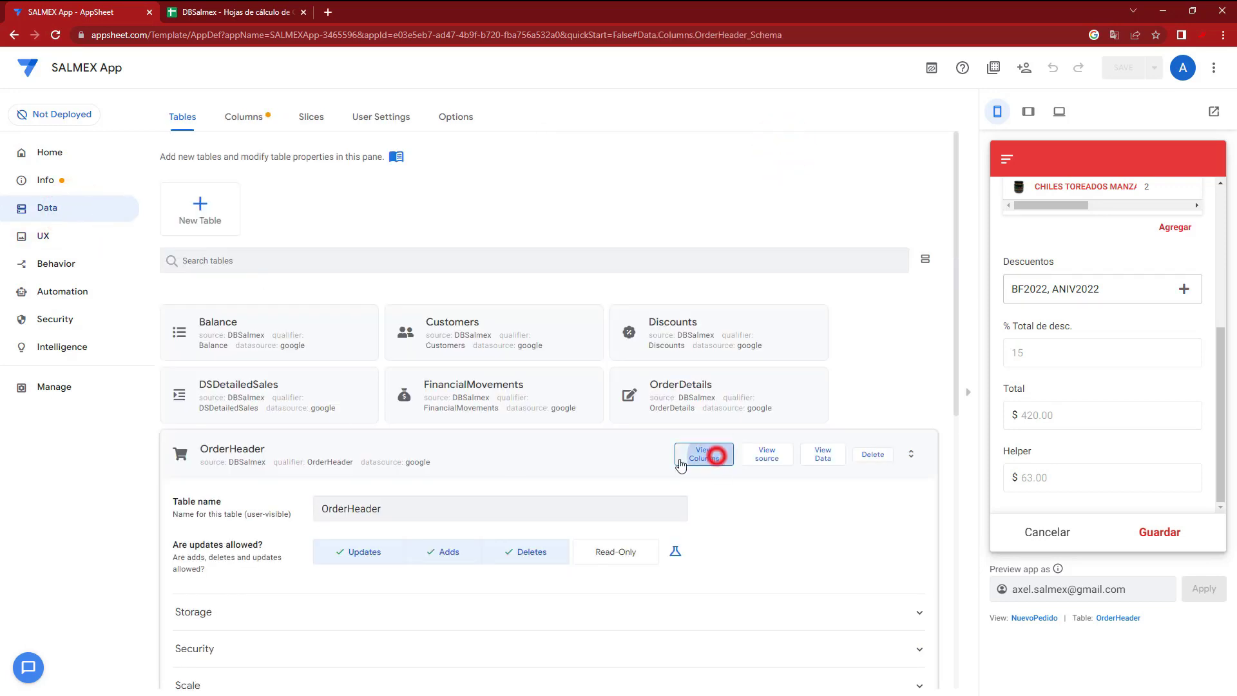
scroll(515, 507, down, 4)
scroll(530, 524, down, 1)
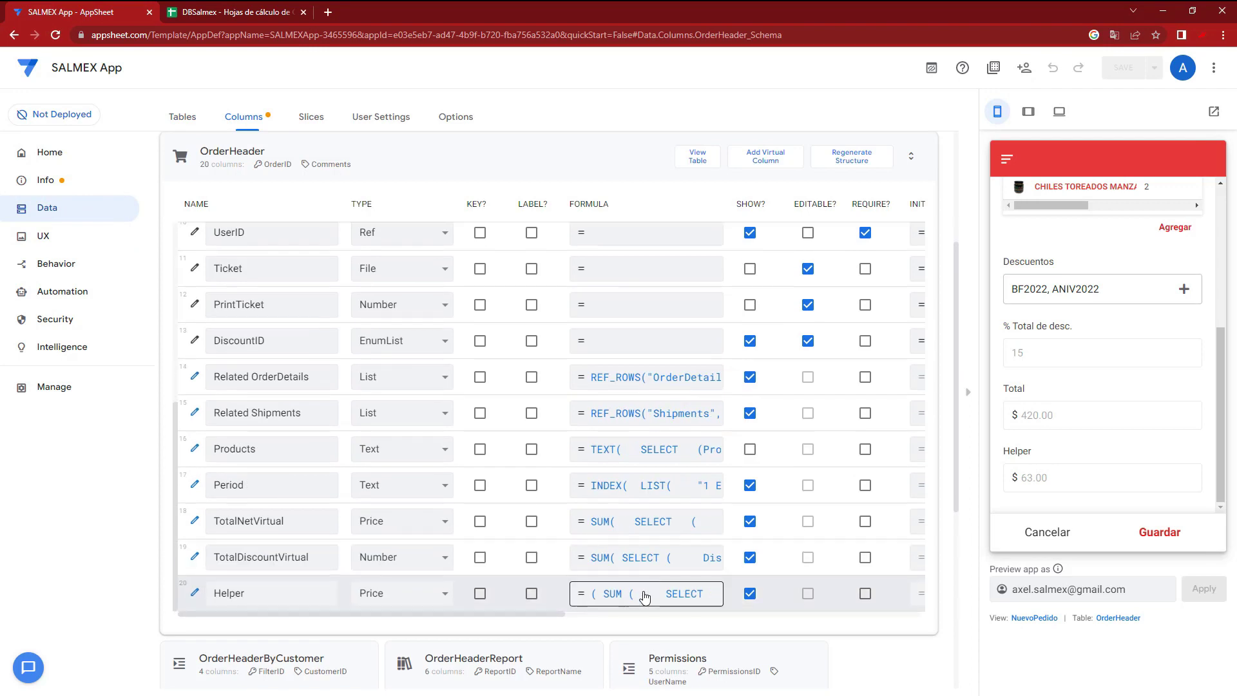
click(643, 591)
click(901, 93)
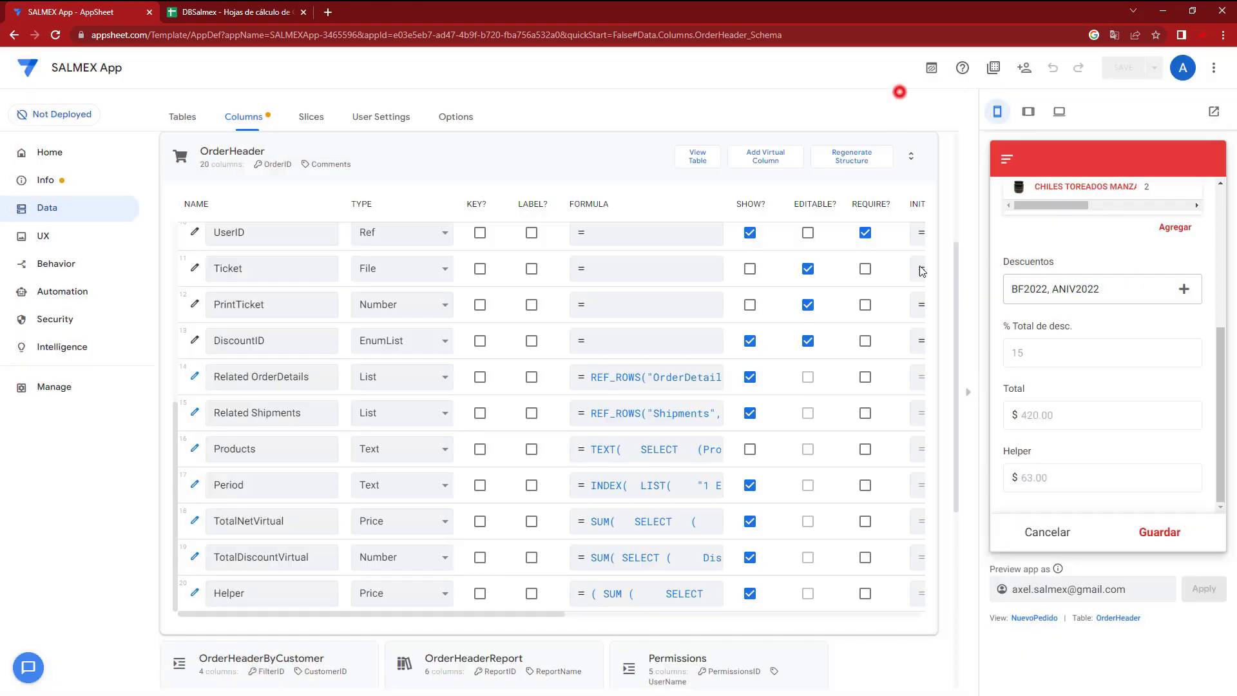
drag(485, 613, 588, 628)
Set the Helper column's display name to 'Descuento' and save the app
click(741, 596)
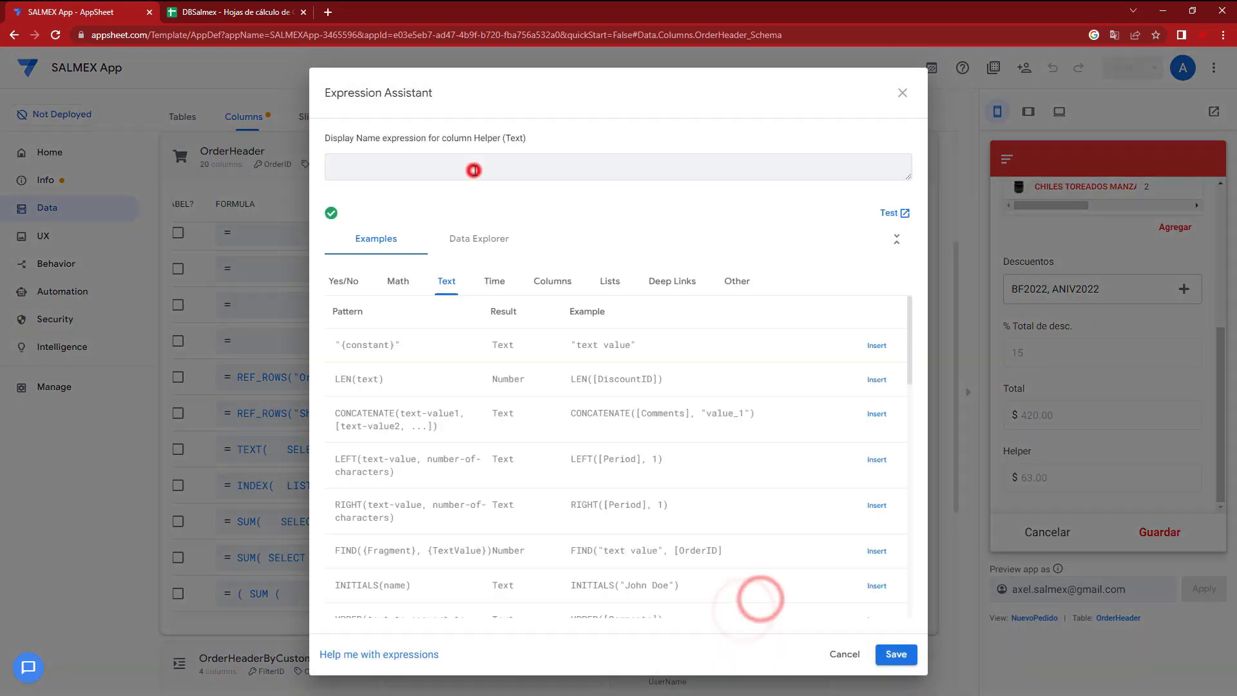
click(475, 168)
text(Descuento)
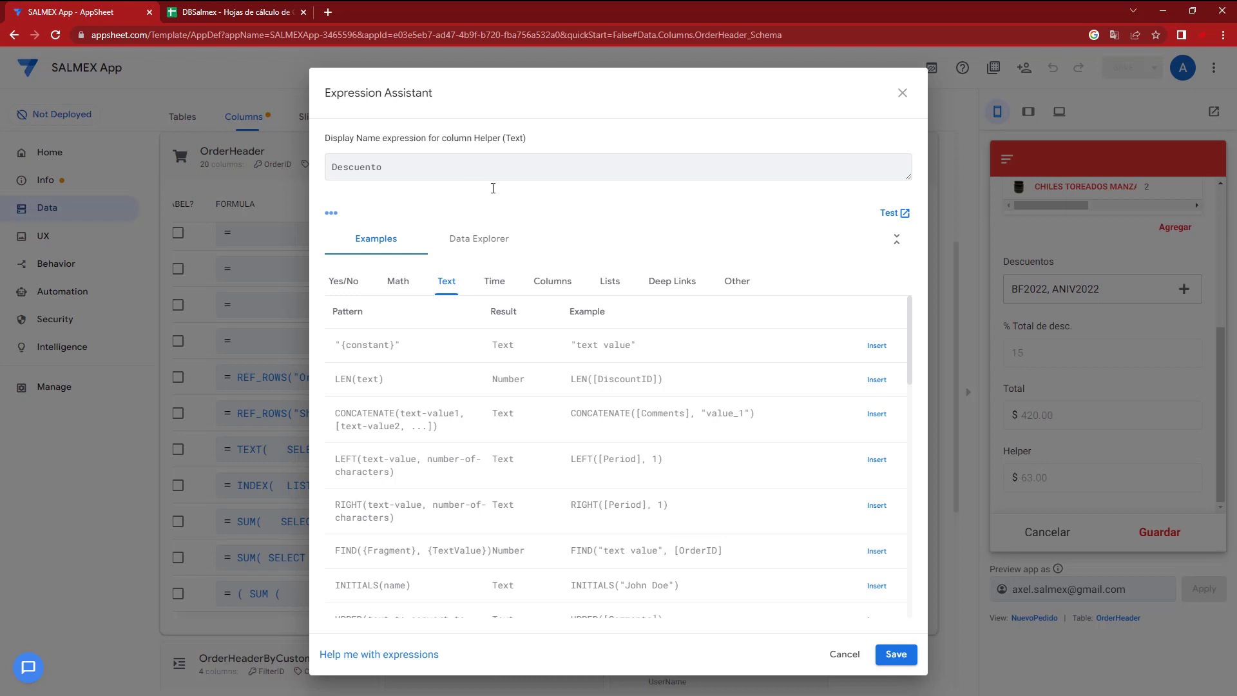
click(890, 655)
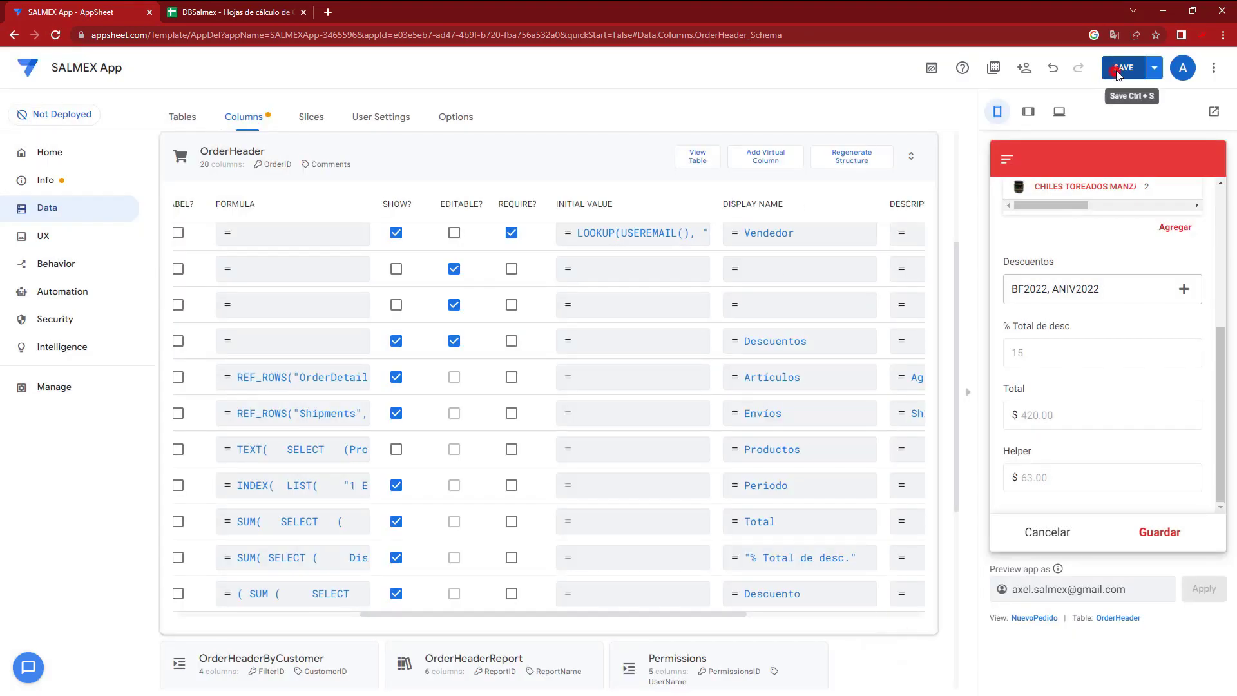
click(1115, 67)
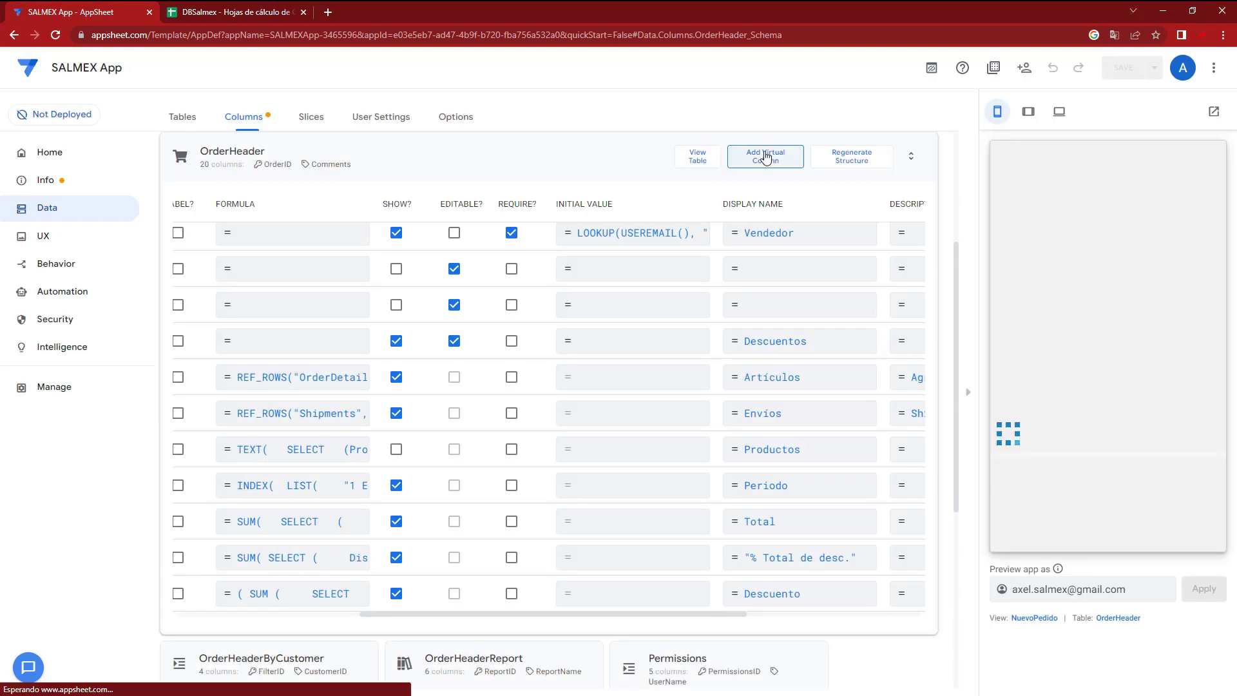
Try a new virtual column named Total, discard it, and save the app
click(766, 158)
key(ctrl+a)
text(Total)
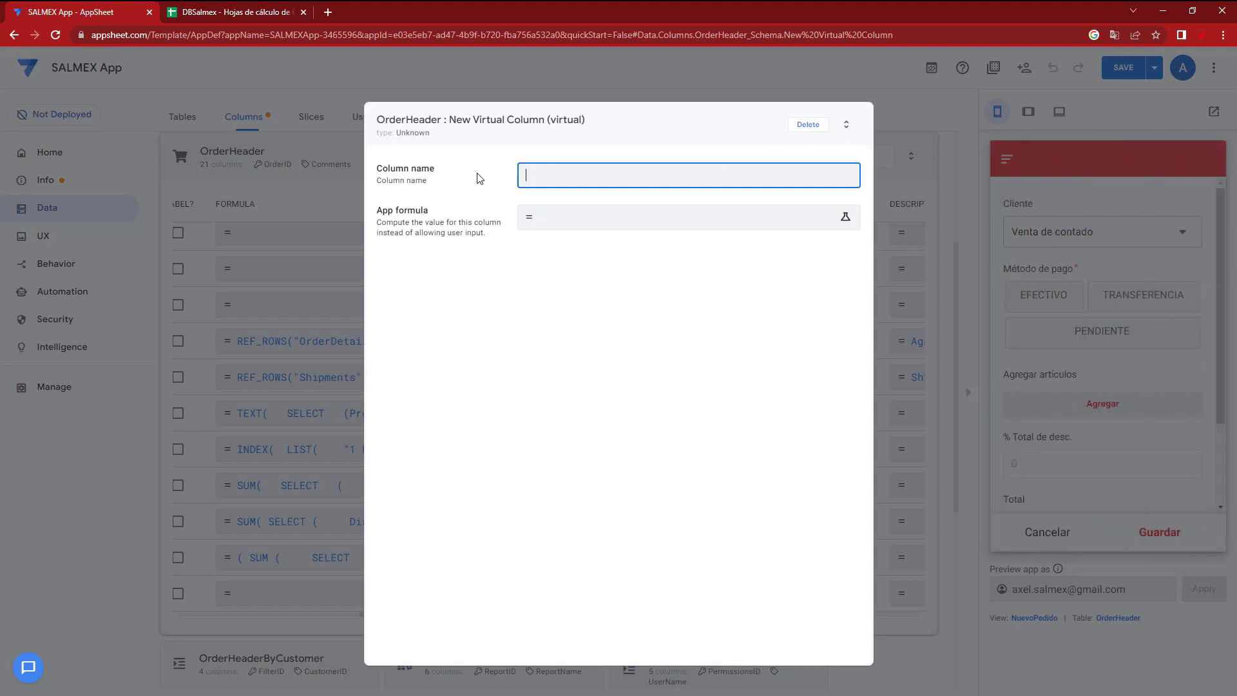
click(808, 124)
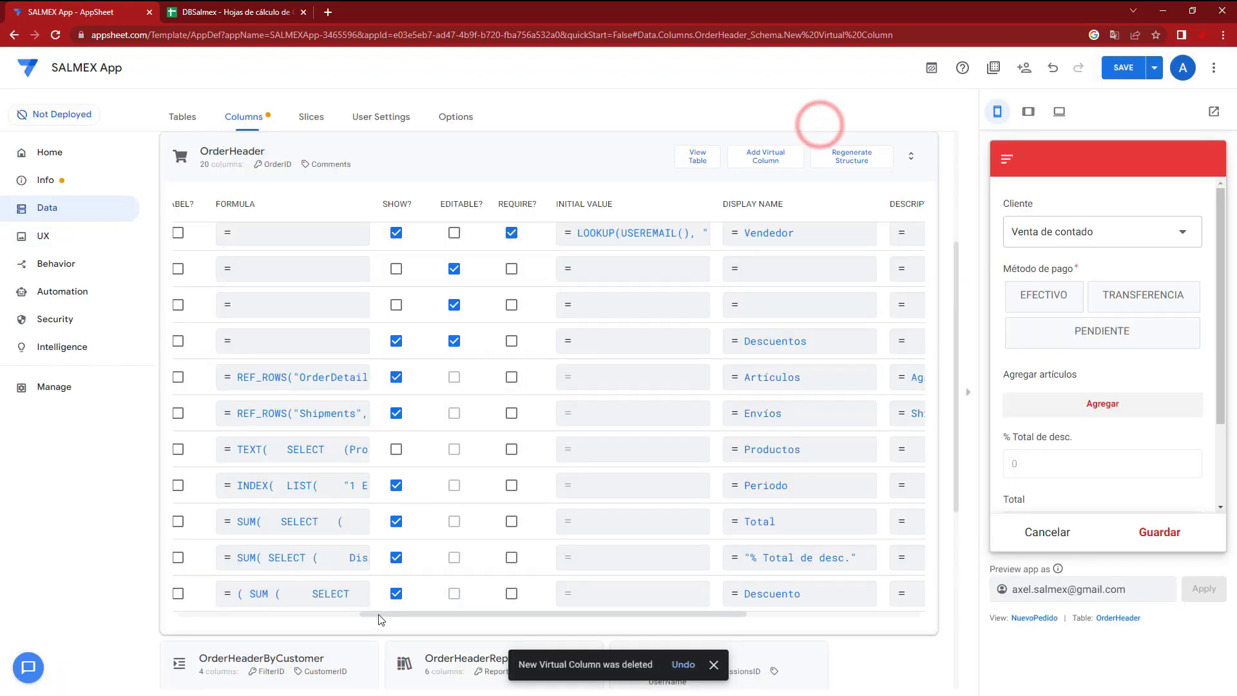
drag(560, 614, 378, 614)
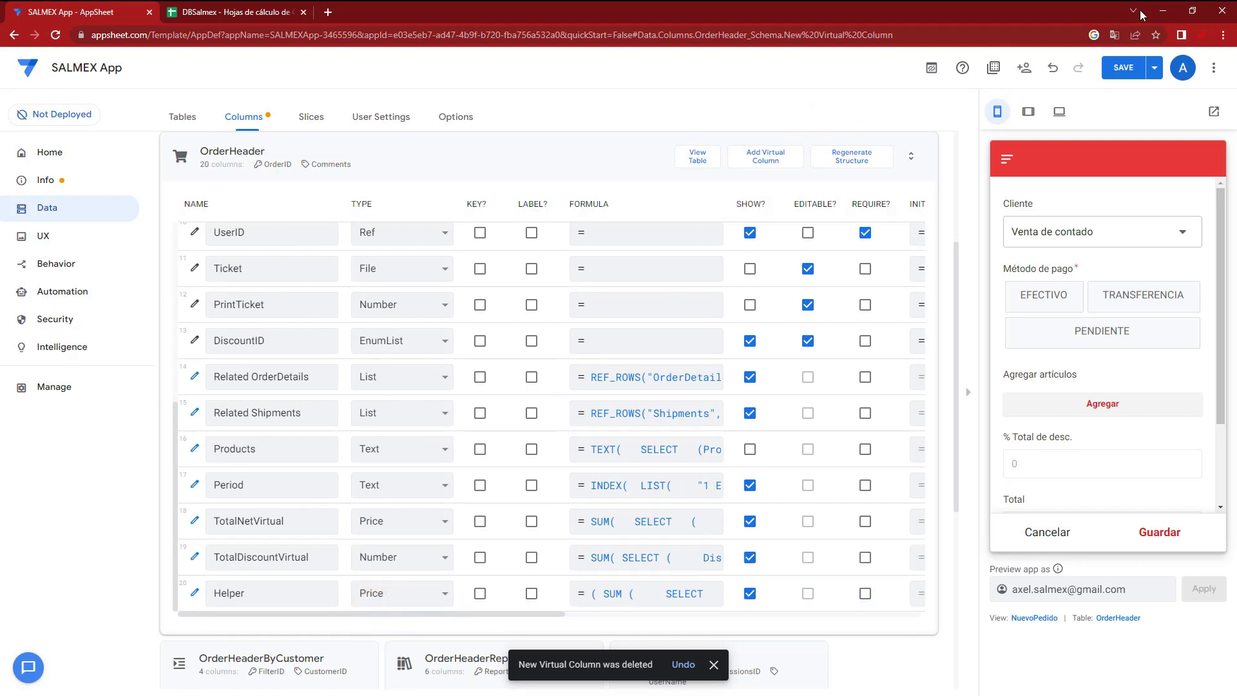
click(1122, 71)
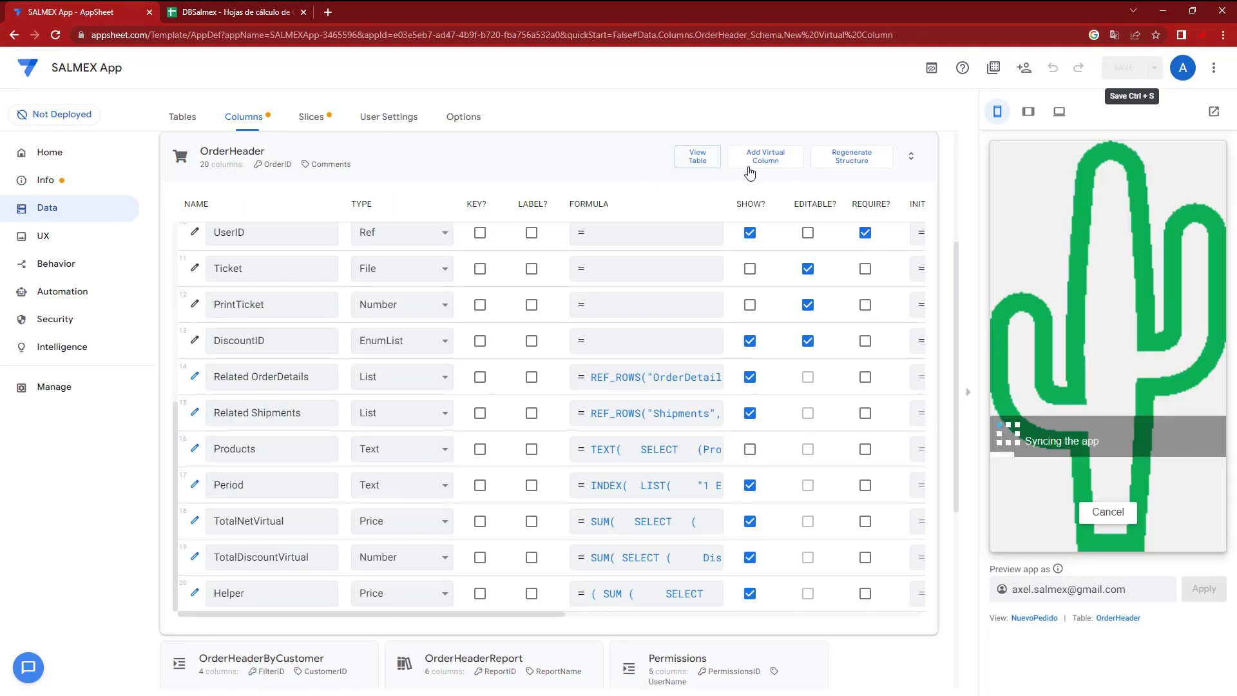
Rename the Helper column to TotalDiscountValueVirtual and save
click(248, 593)
drag(281, 593, 213, 598)
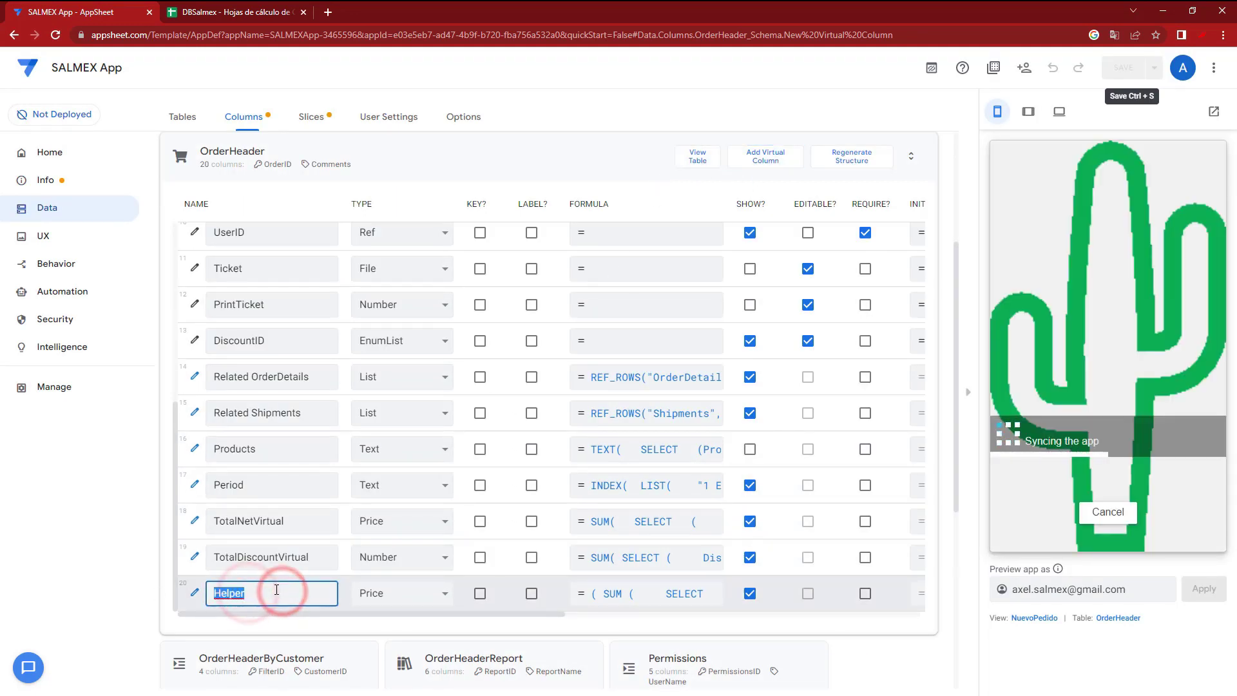
text(Total)
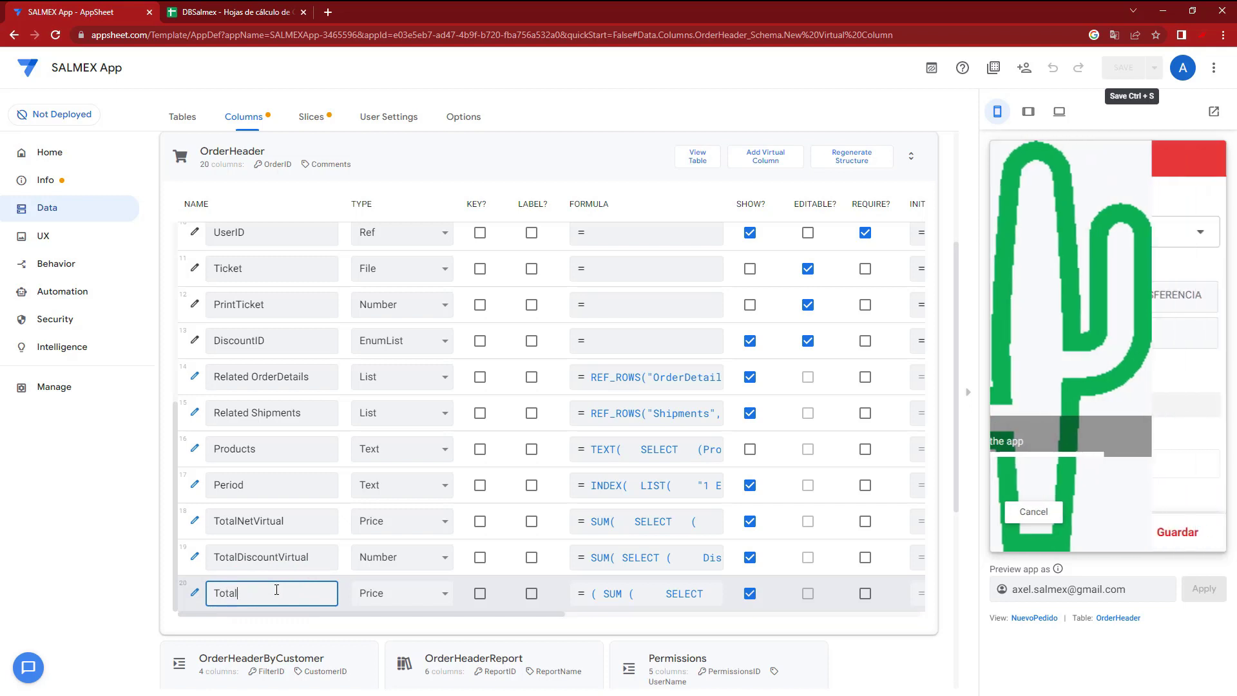
text(DiscountValueVirut)
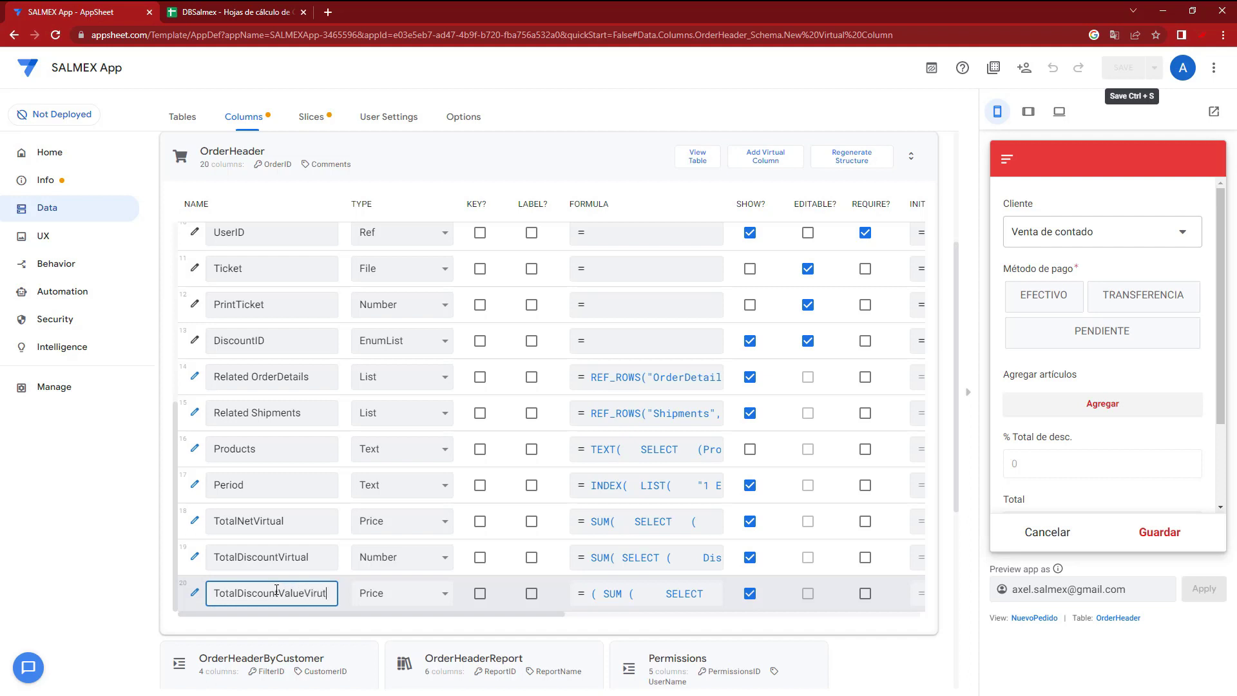
key(BackSpace)
key(BackSpace)
text(tual)
click(760, 159)
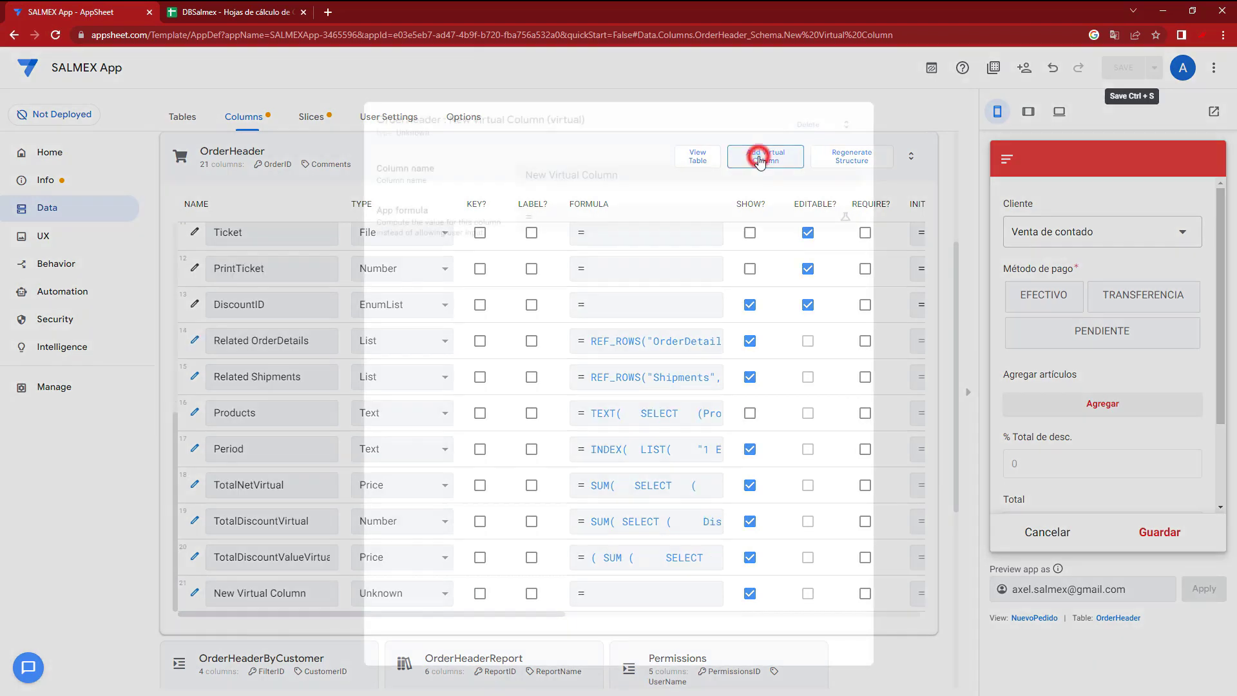
click(814, 125)
key(ctrl+s)
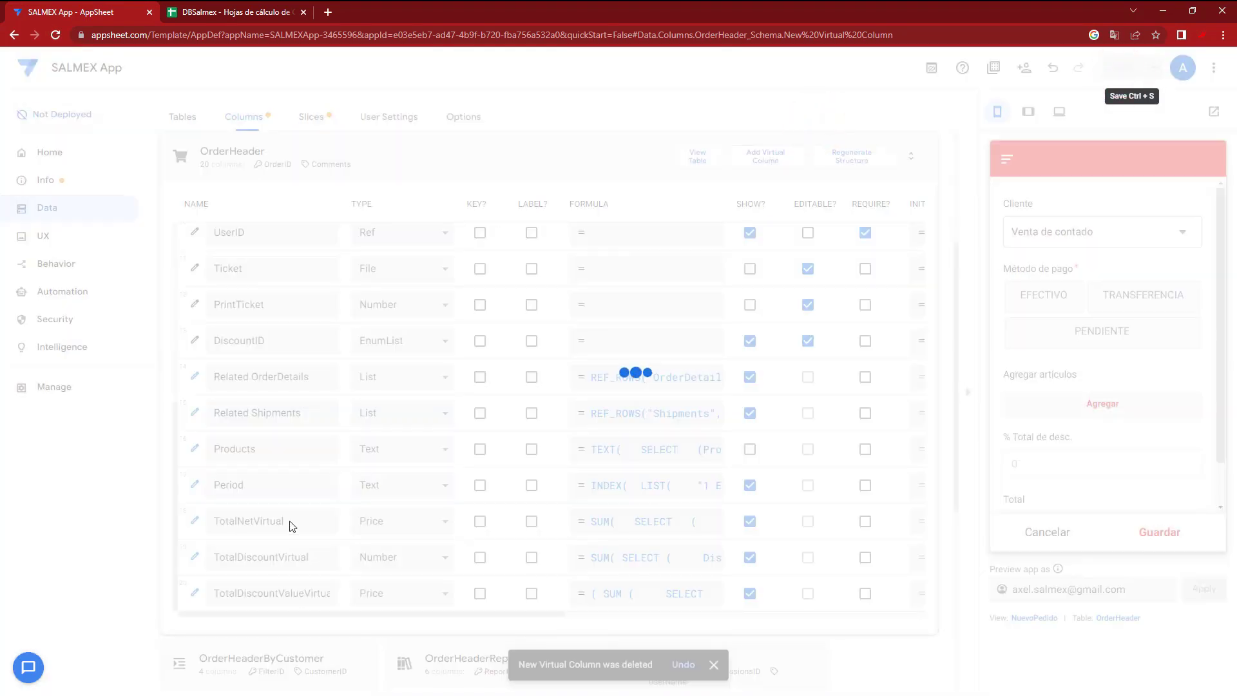
double_click(247, 593)
click(367, 617)
double_click(372, 593)
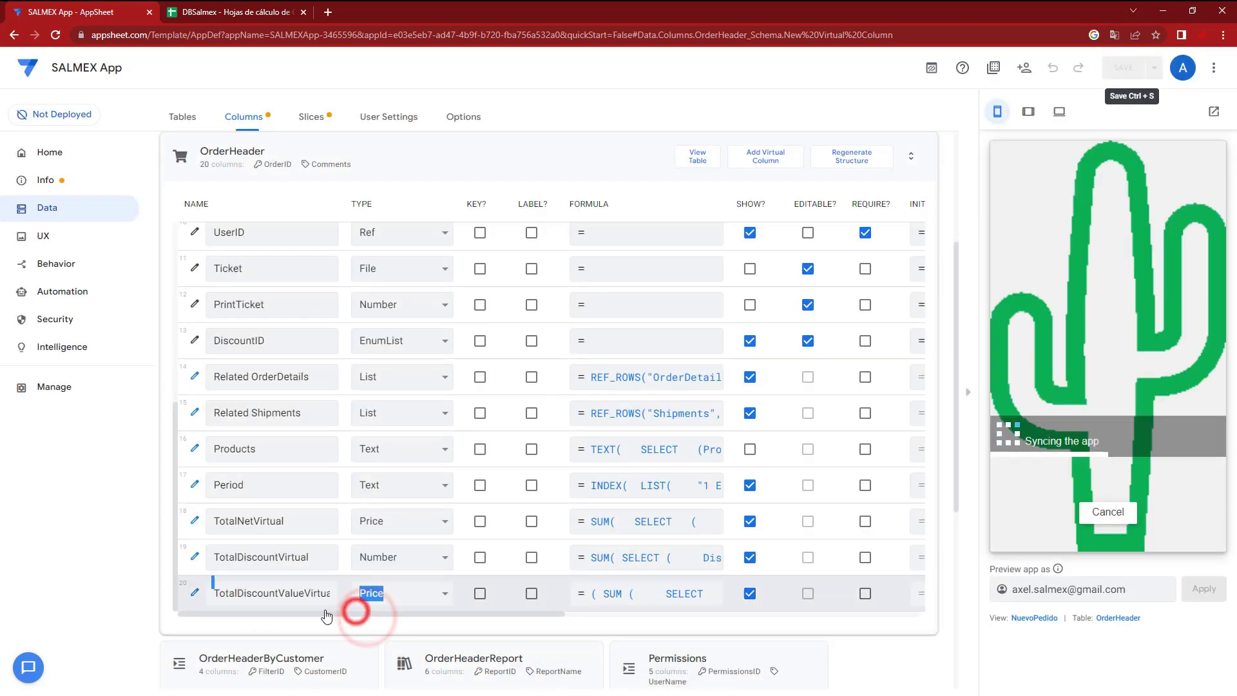
Add a virtual column to OrderHeader named TotalNetDiscVirtual
click(765, 163)
drag(664, 174, 509, 175)
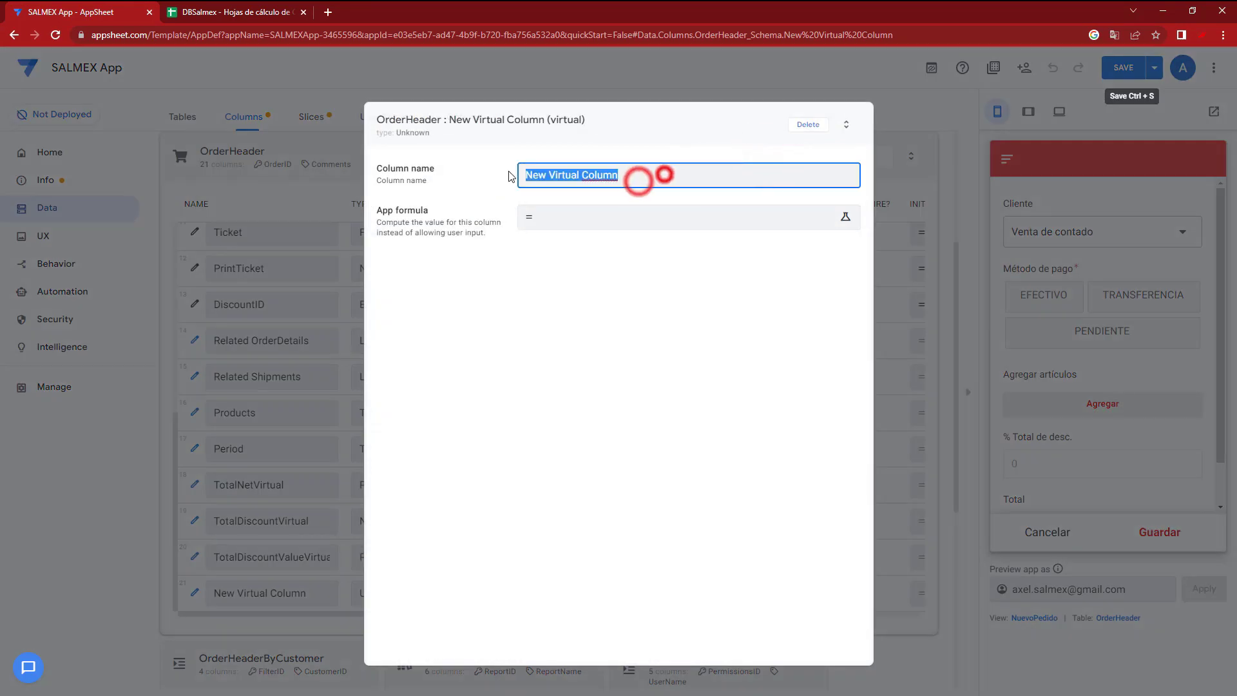
text(TotalNetDisc)
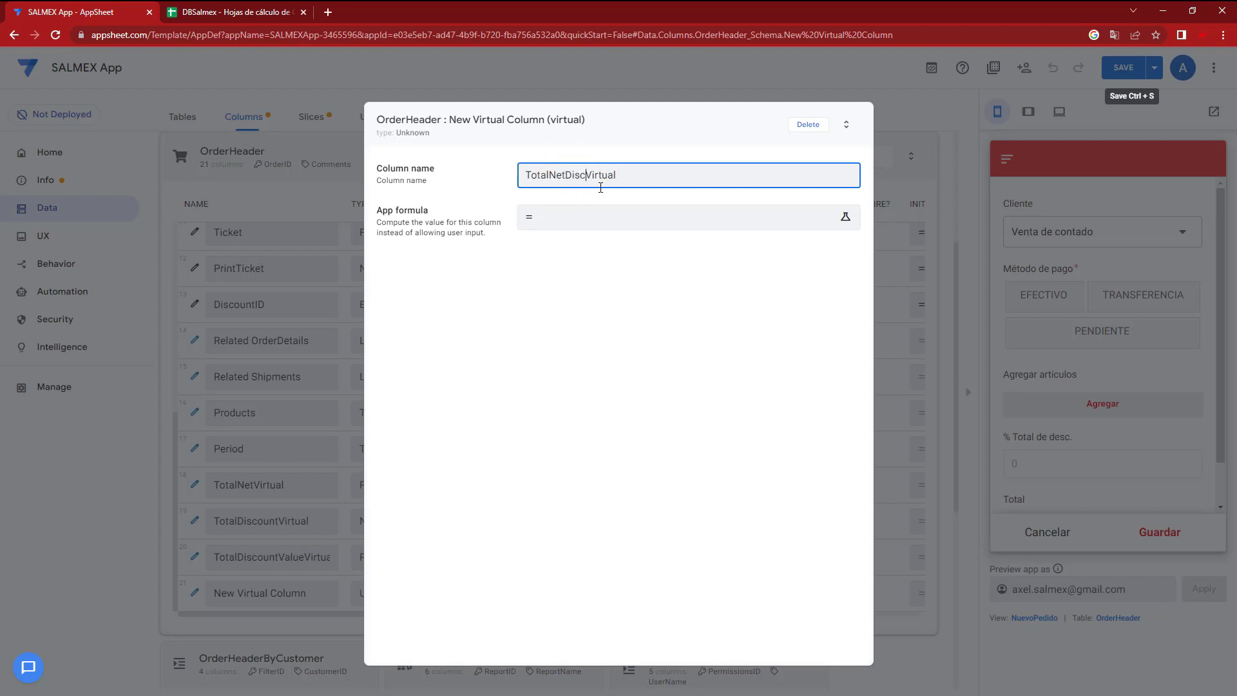
click(561, 174)
Set its App formula to [TotalNetVirtual]-[TotalDiscountValueVirtual] and finish the column
click(583, 222)
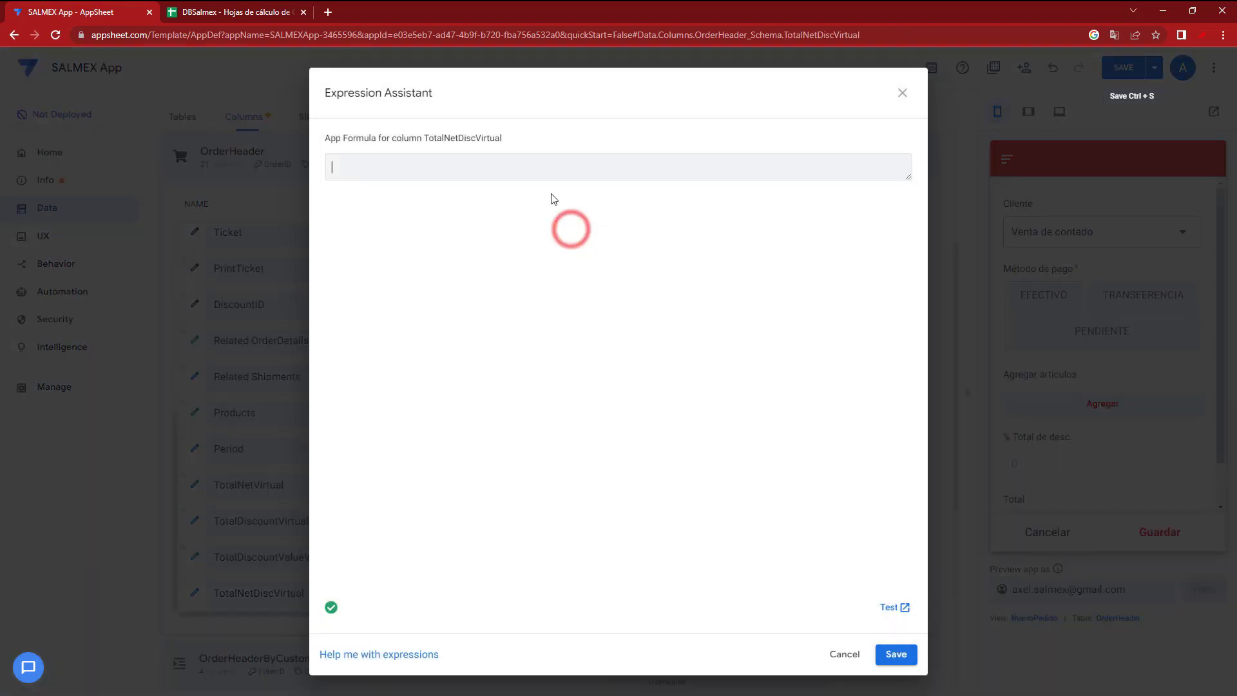
scroll(600, 514, down, 3)
scroll(660, 448, down, 3)
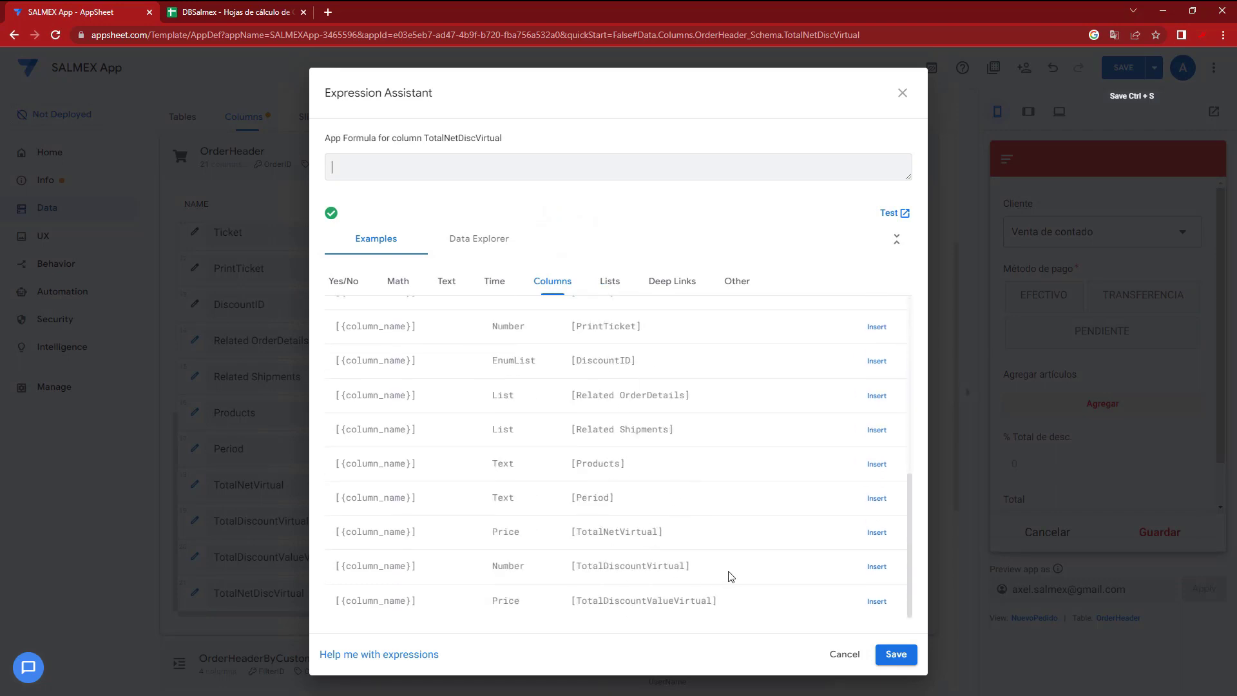
click(878, 532)
text(-)
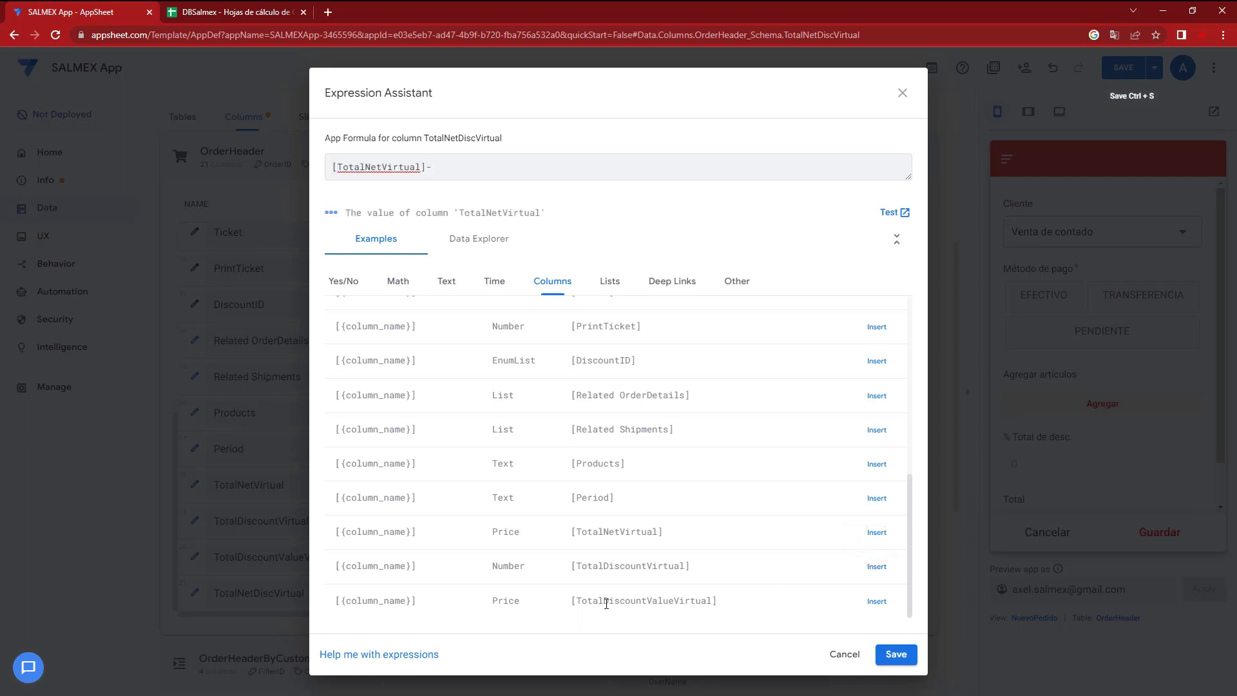
drag(603, 601, 690, 600)
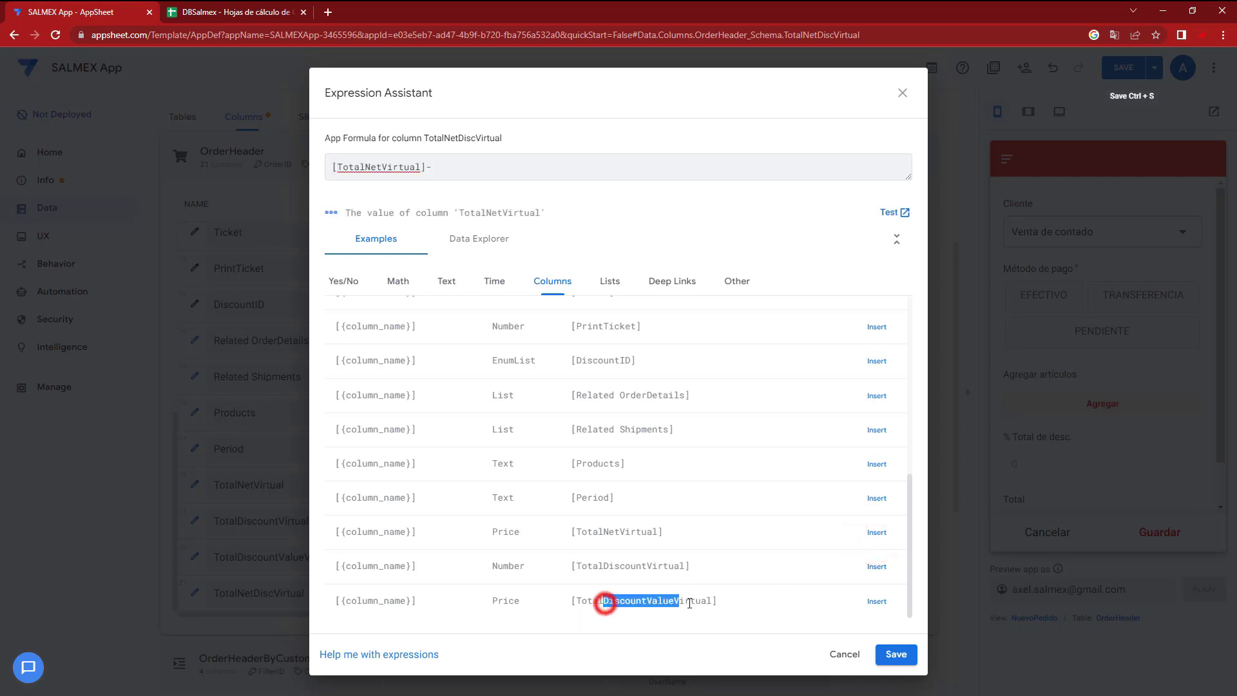
click(876, 602)
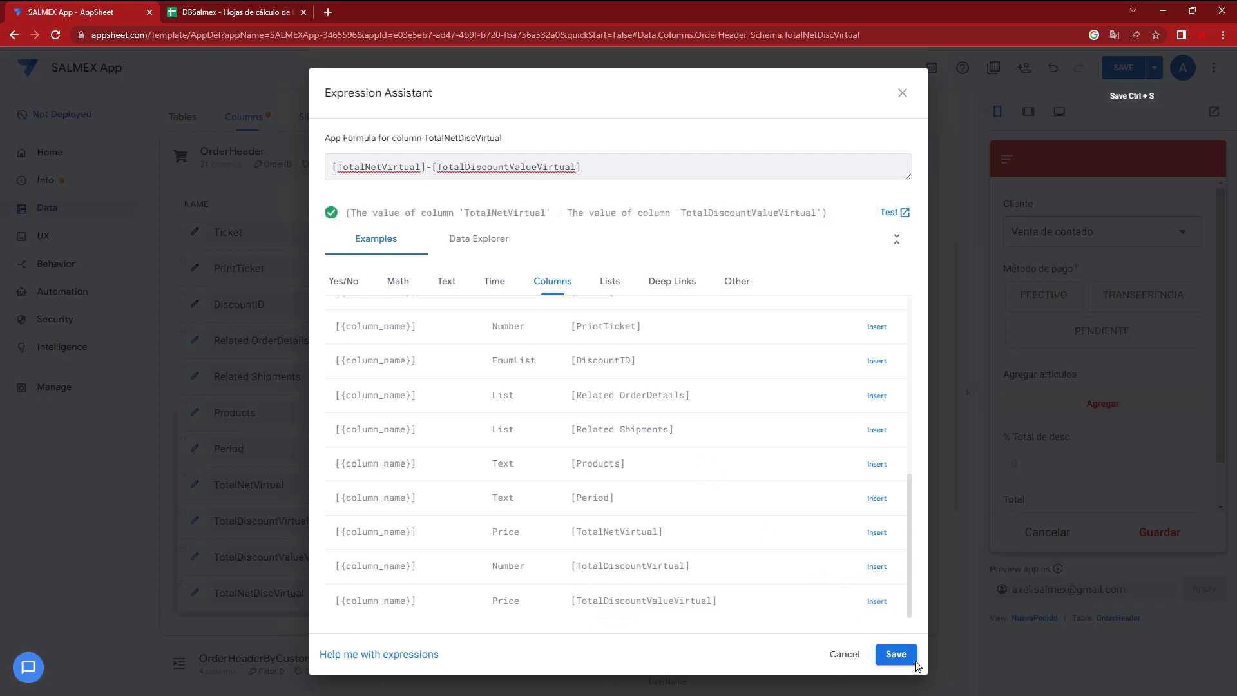
click(916, 662)
click(810, 126)
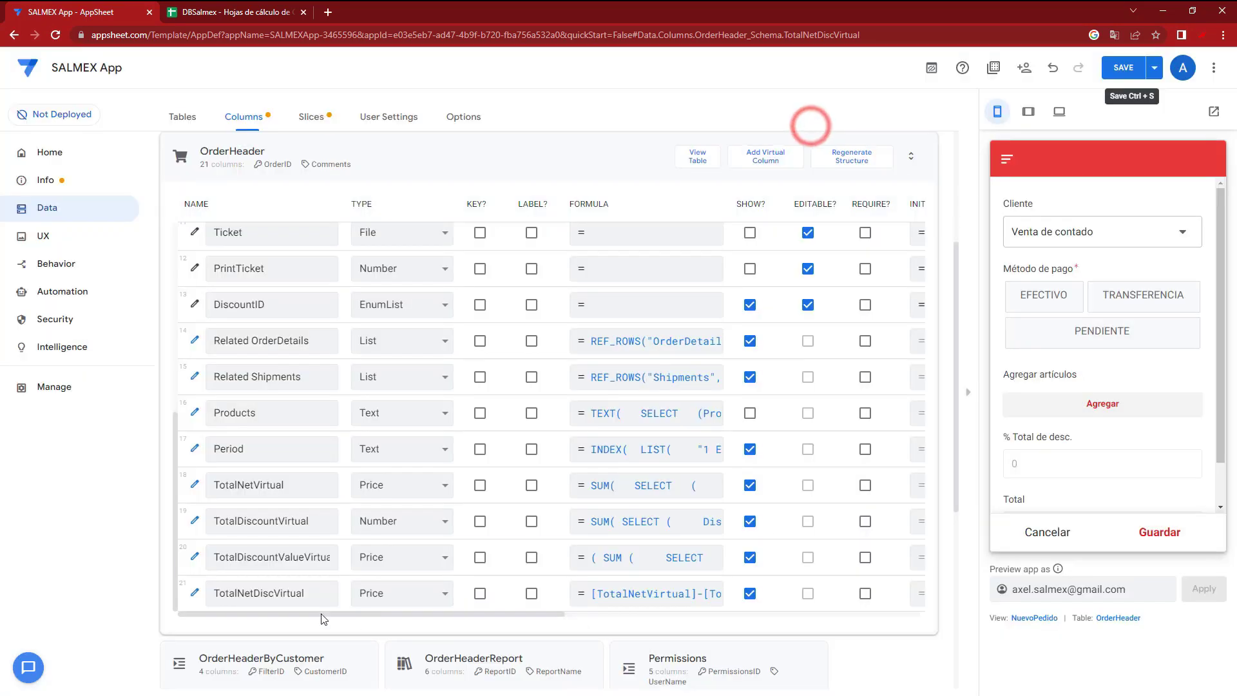
Give TotalNetDiscVirtual the display name TOTAL NETO
drag(324, 615, 671, 616)
click(466, 594)
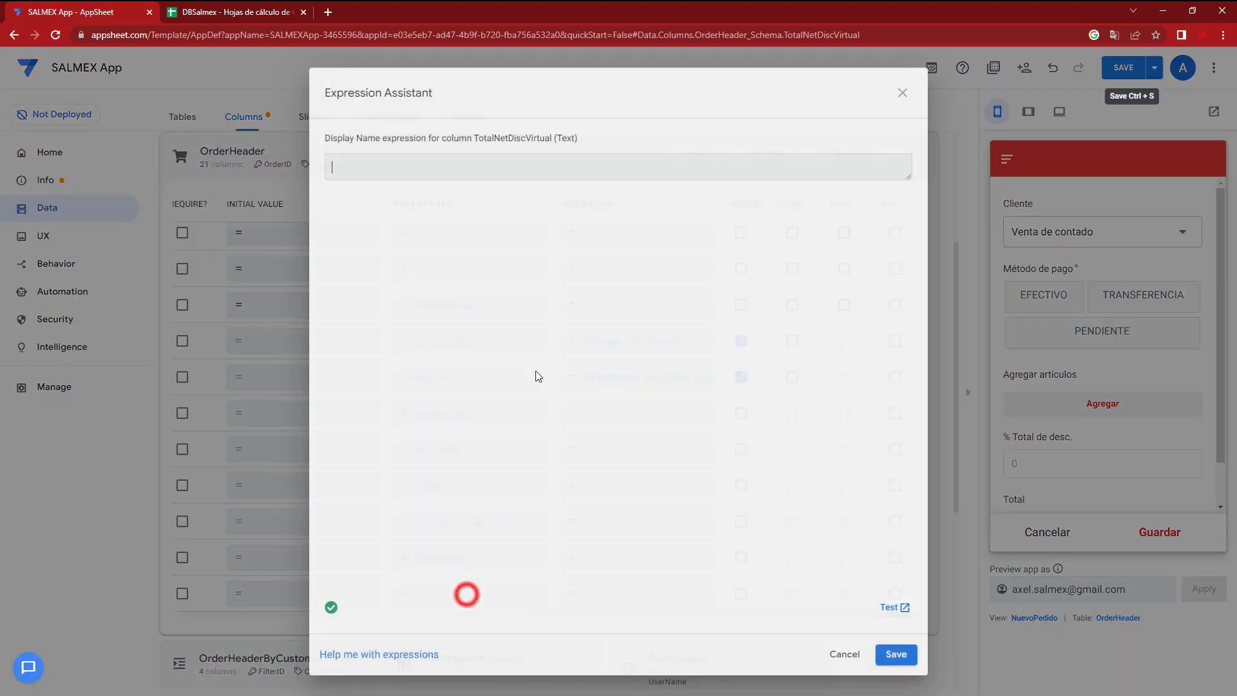
click(438, 166)
text(TOTAL NETO)
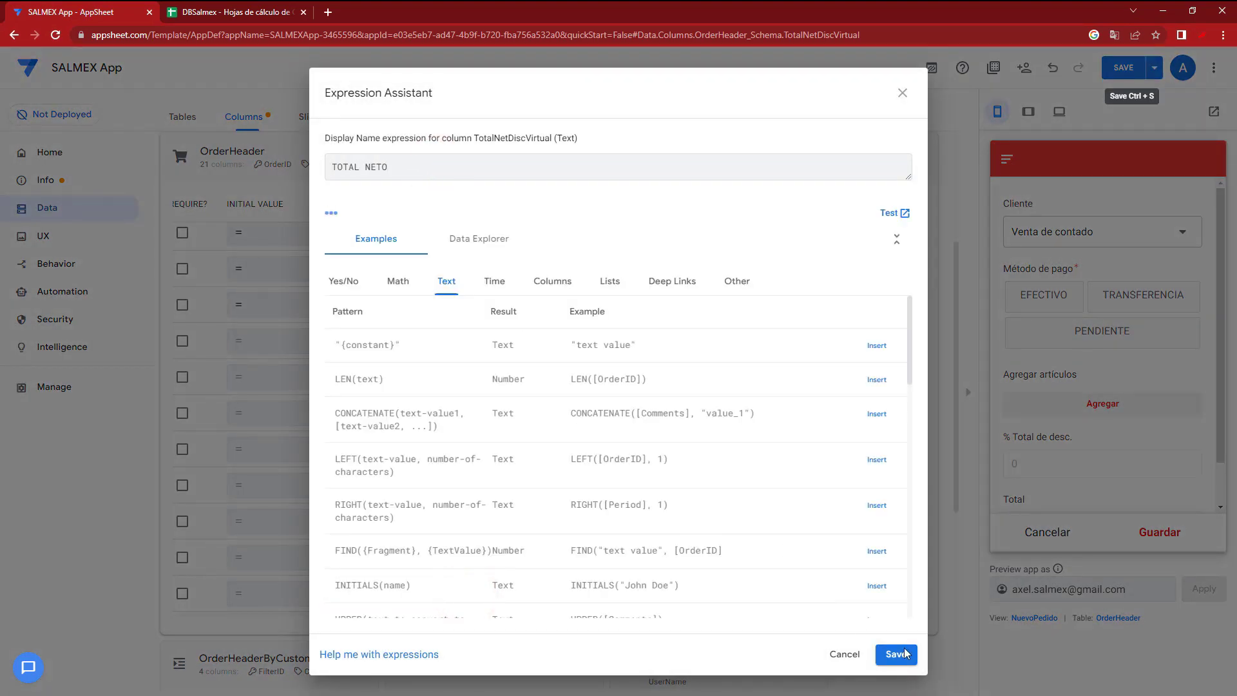
click(897, 655)
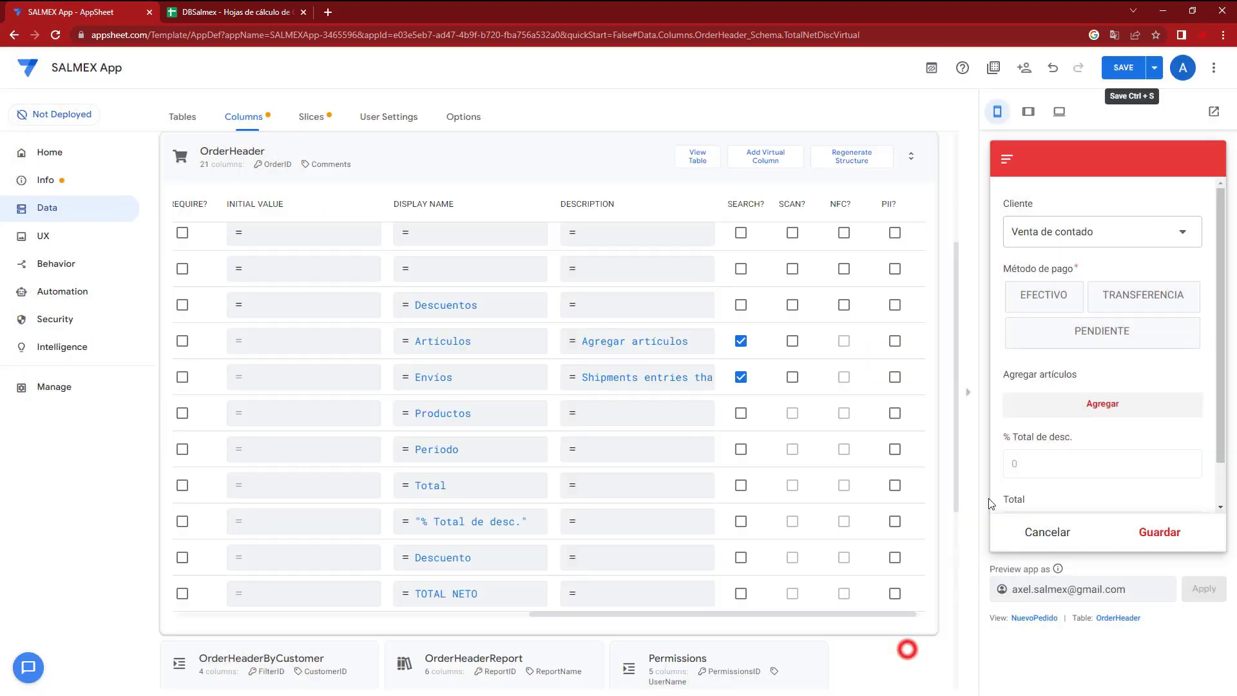
Append TotalDiscountValueVirtual to the NuevoPedido form's column order and save the app
click(1034, 619)
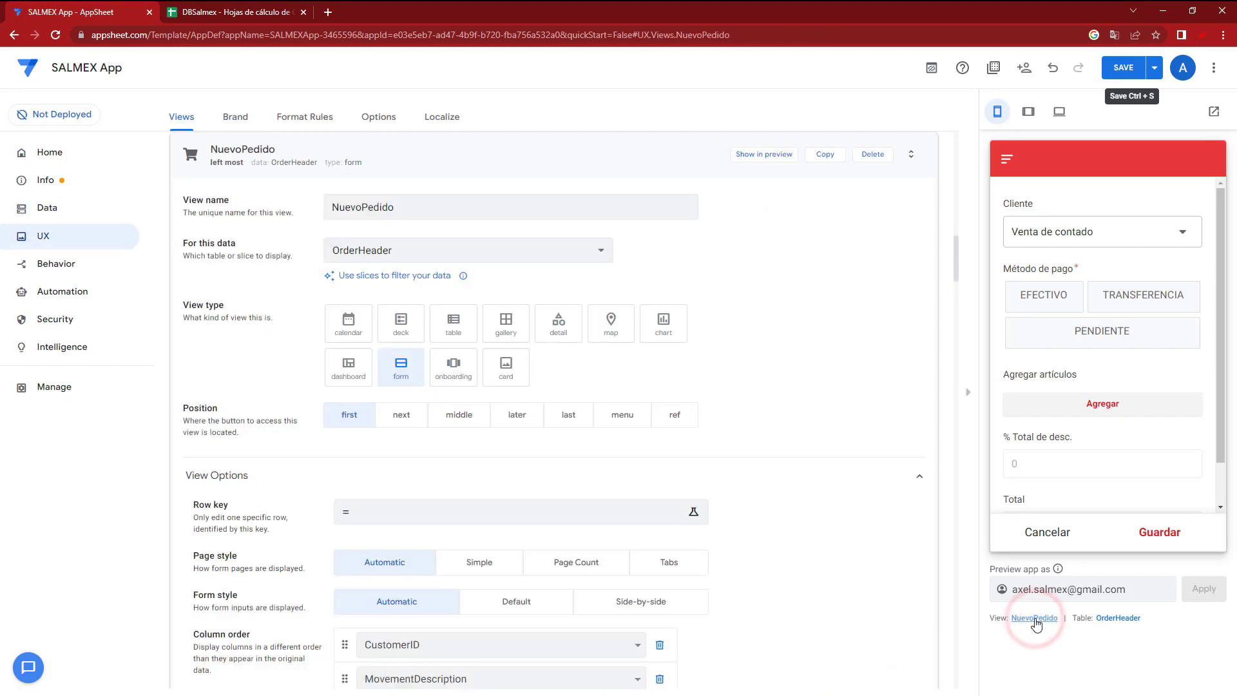
scroll(466, 540, down, 5)
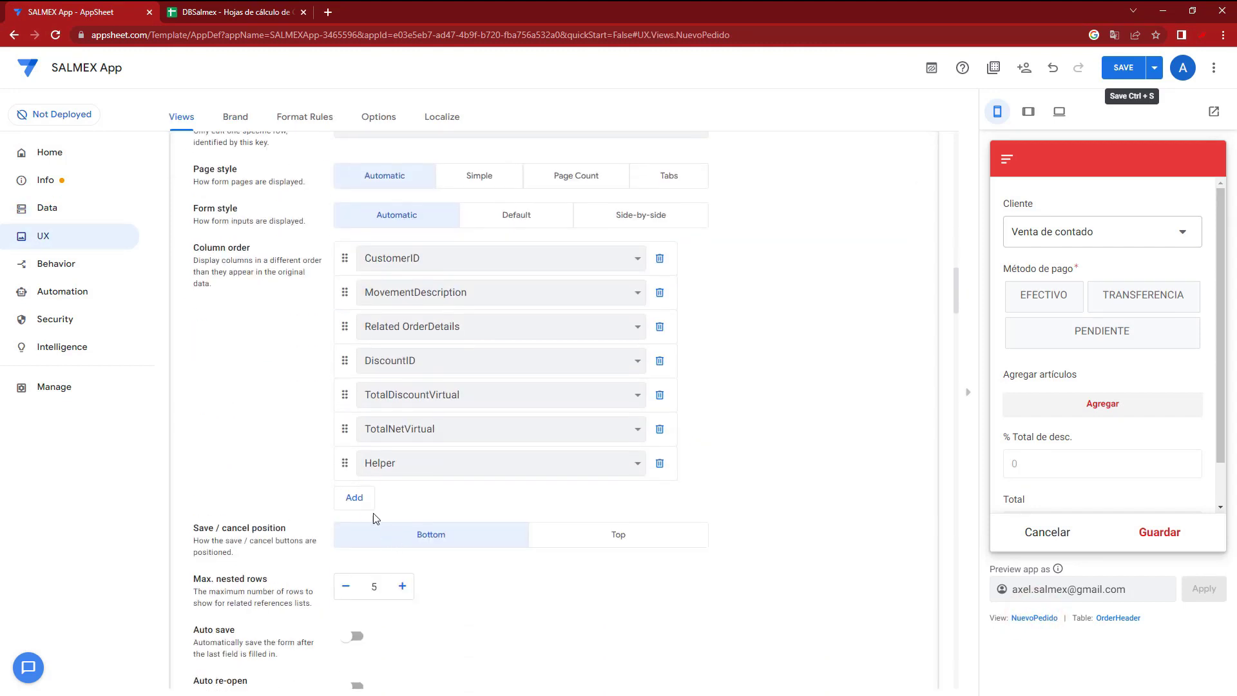
click(361, 496)
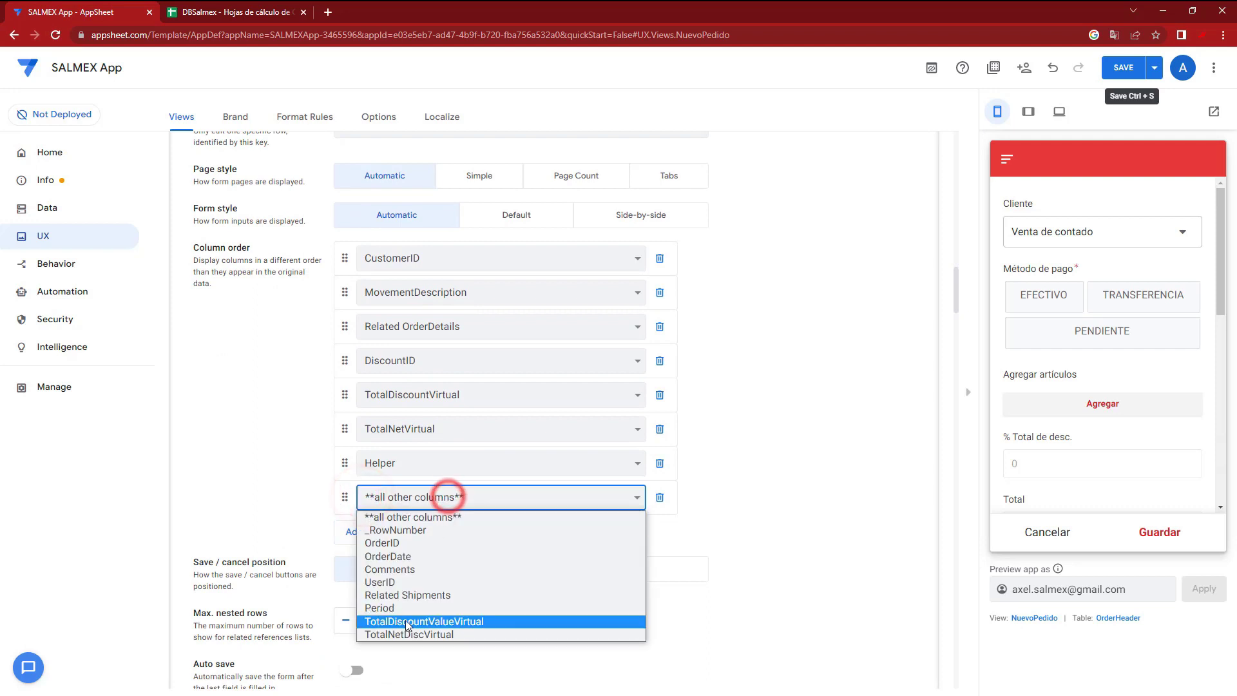
click(580, 461)
click(441, 598)
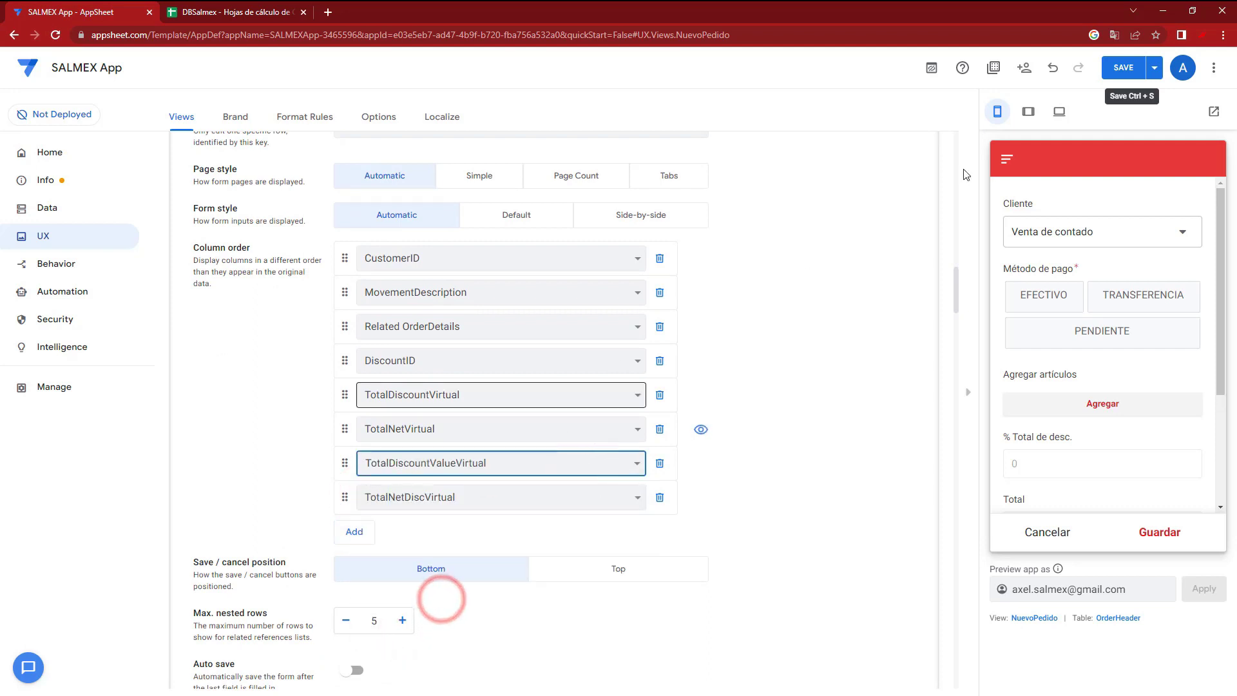
click(1122, 69)
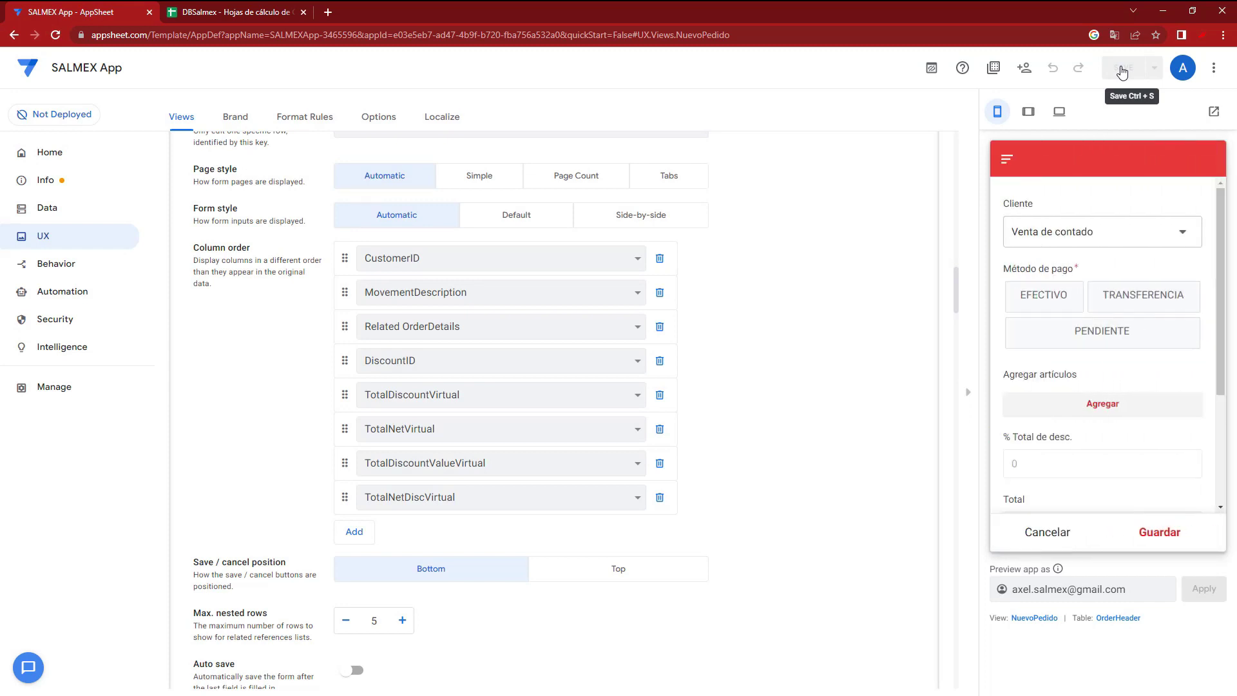
scroll(1045, 421, down, 3)
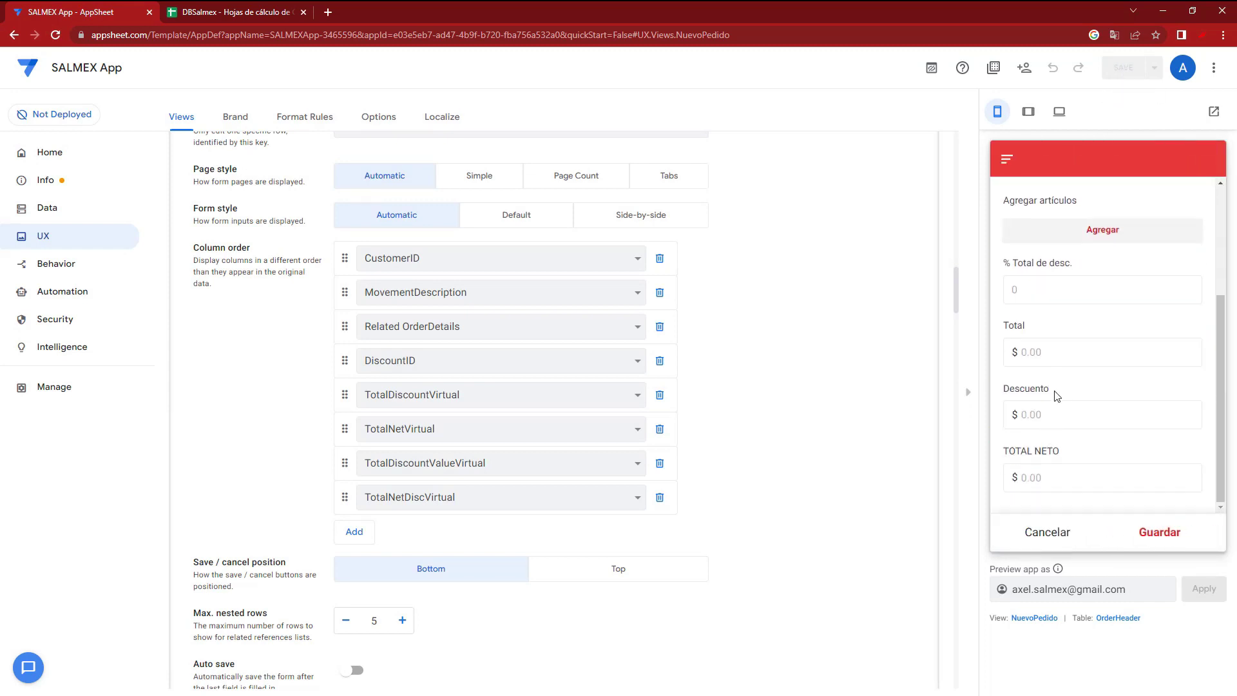
In the preview order, choose cash payment and add 5 SALSA BOLA 250G
scroll(1036, 391, up, 2)
scroll(1036, 391, up, 1)
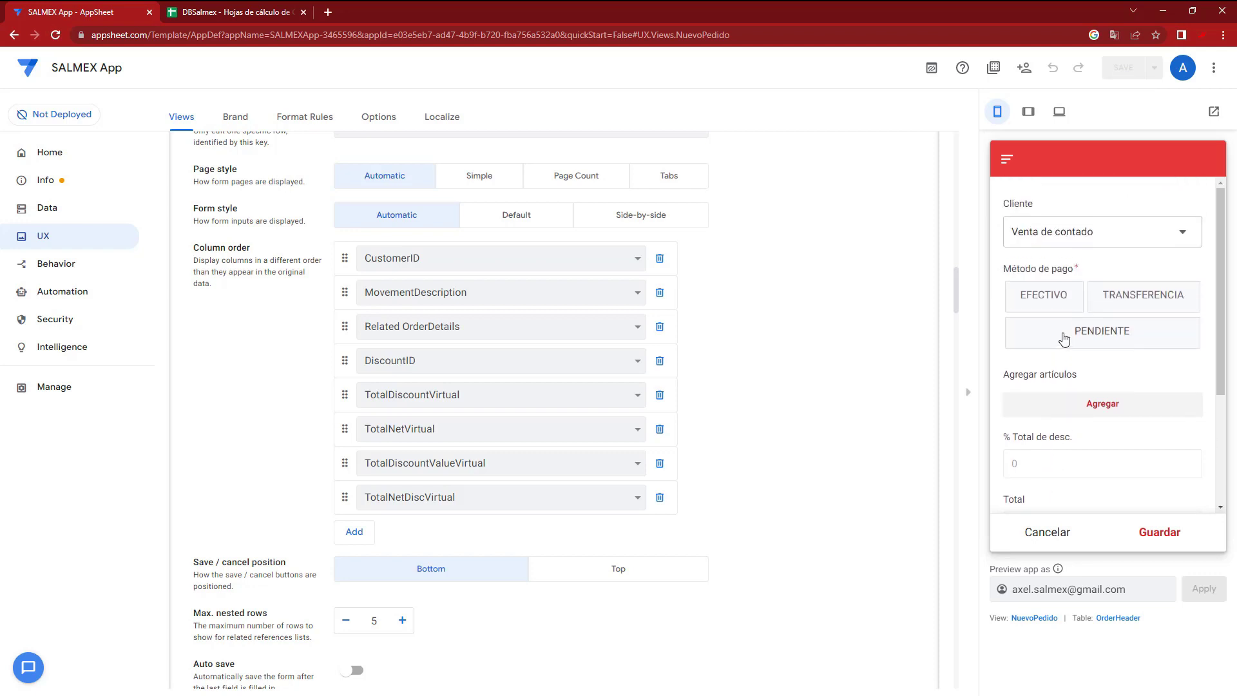
click(1044, 297)
click(1079, 404)
click(1096, 248)
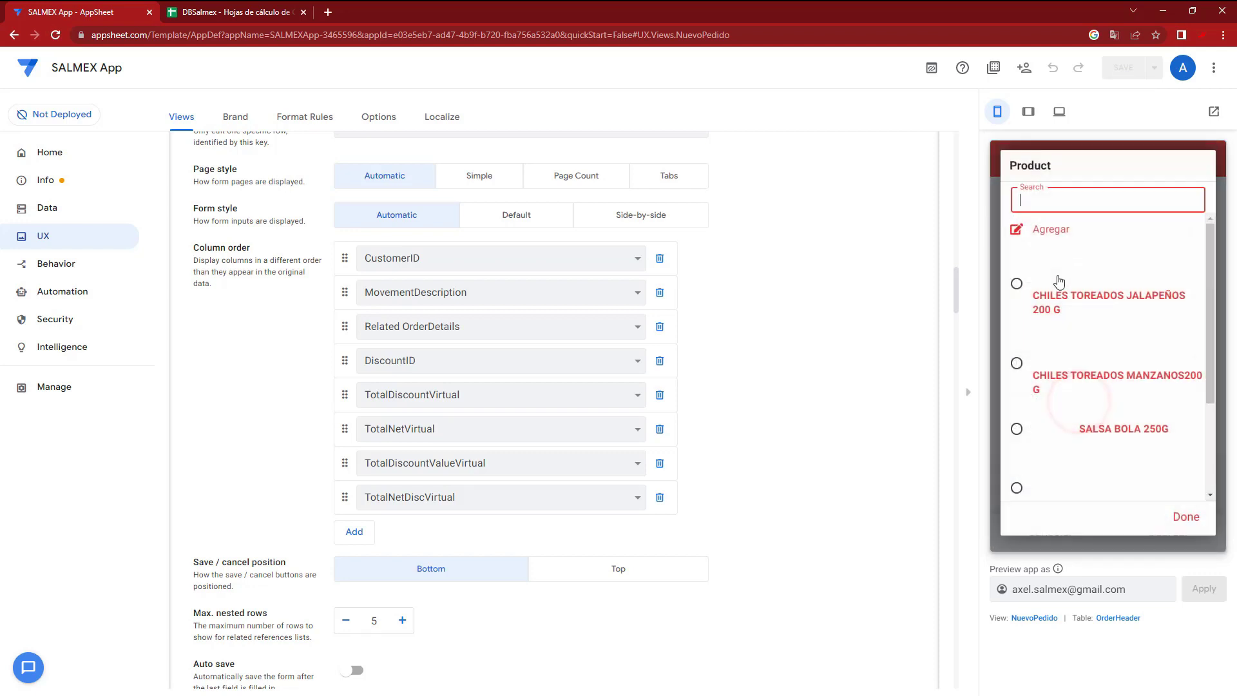
scroll(1073, 303, down, 2)
click(1072, 303)
click(1194, 320)
click(1195, 319)
click(1195, 319)
click(1195, 319)
click(1175, 532)
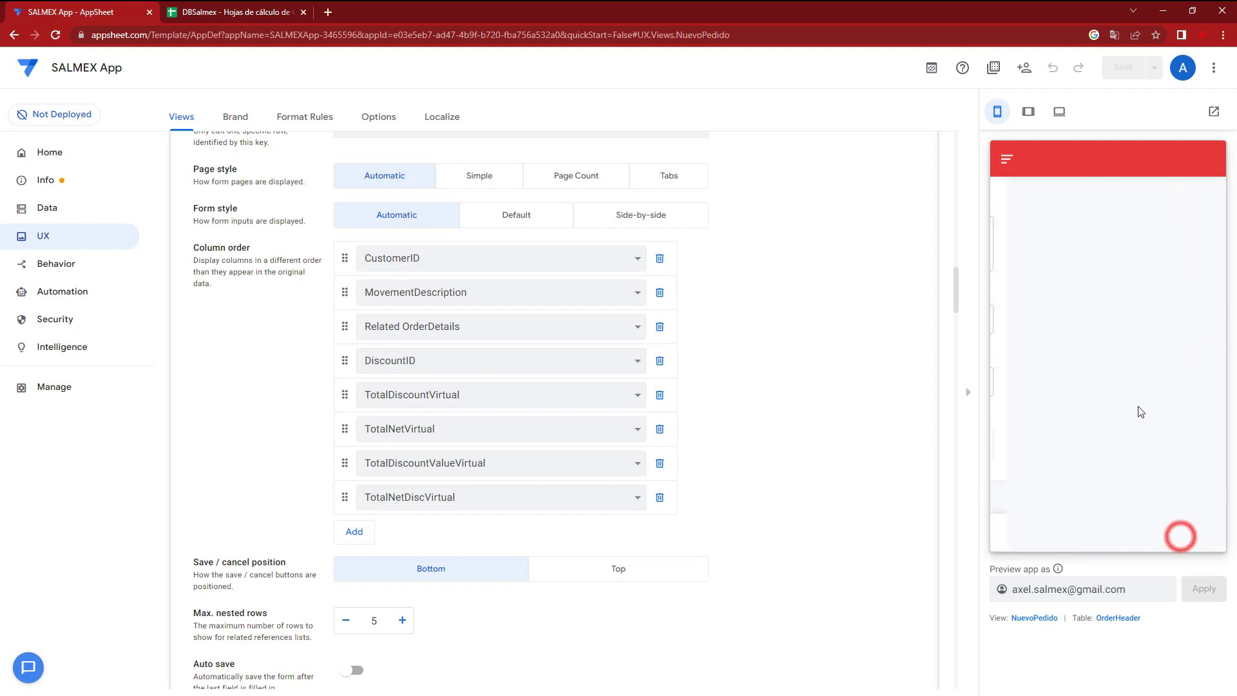
Add 4 SALSA SECA CHIPOTLE 200 G to the order, discarding the extra empty item
scroll(1113, 355, down, 3)
click(1062, 430)
click(1189, 335)
click(1189, 335)
click(1189, 336)
click(1170, 531)
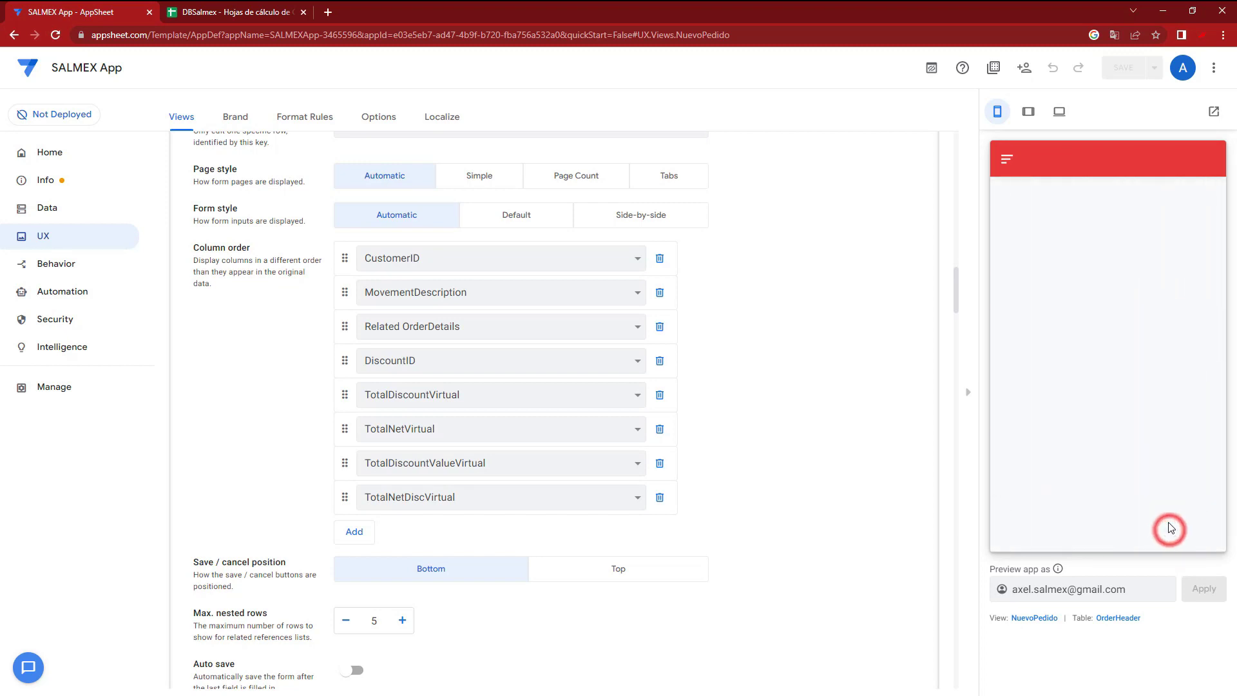
click(1189, 522)
click(1053, 533)
scroll(1110, 436, down, 4)
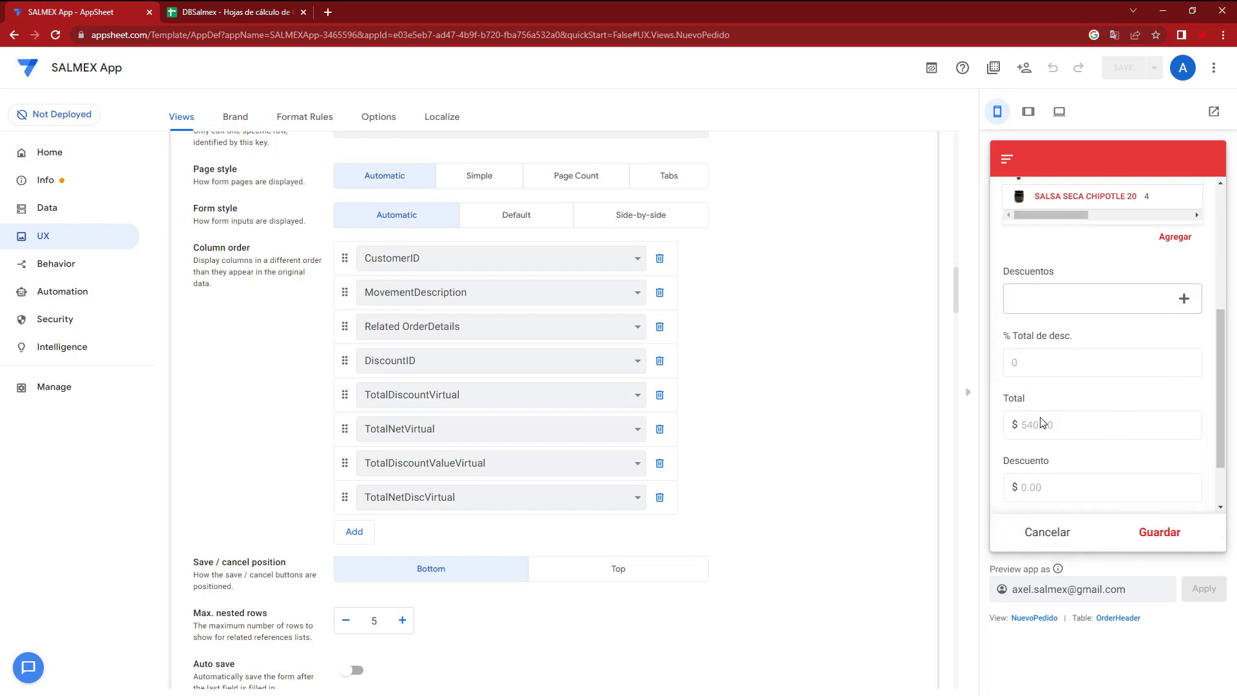
scroll(1041, 422, down, 2)
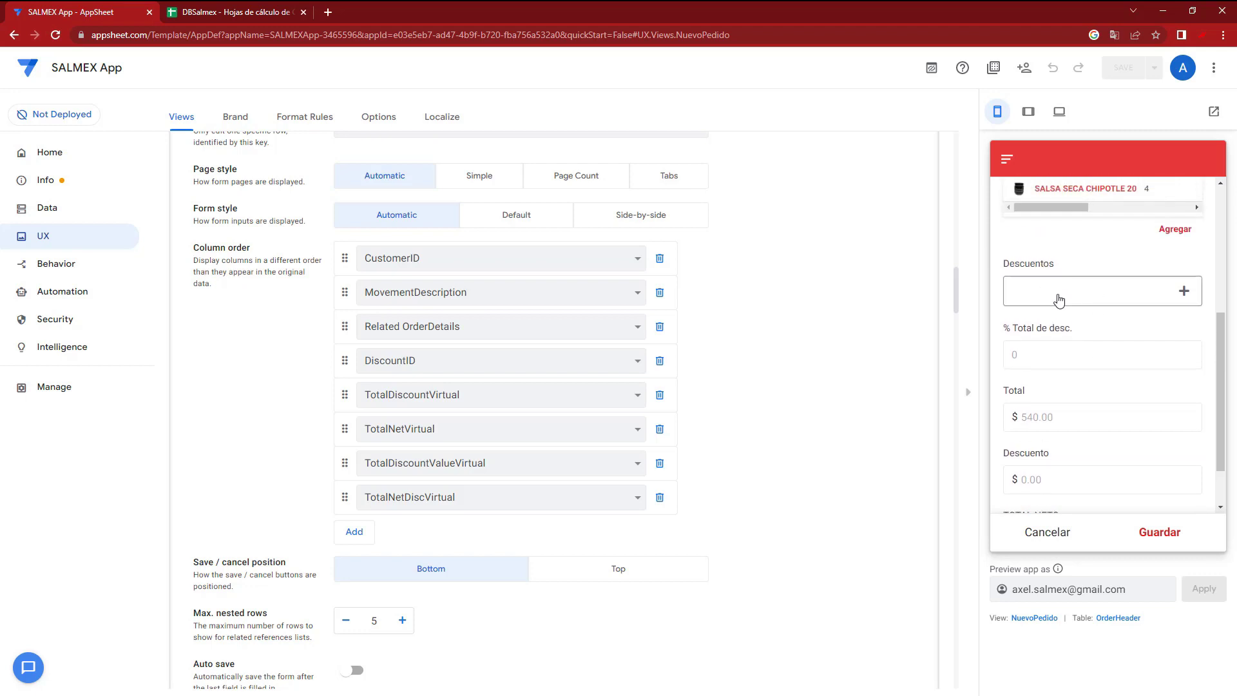
Apply the BF2022 and ANIV2022 discounts to the order
click(1062, 289)
click(1050, 196)
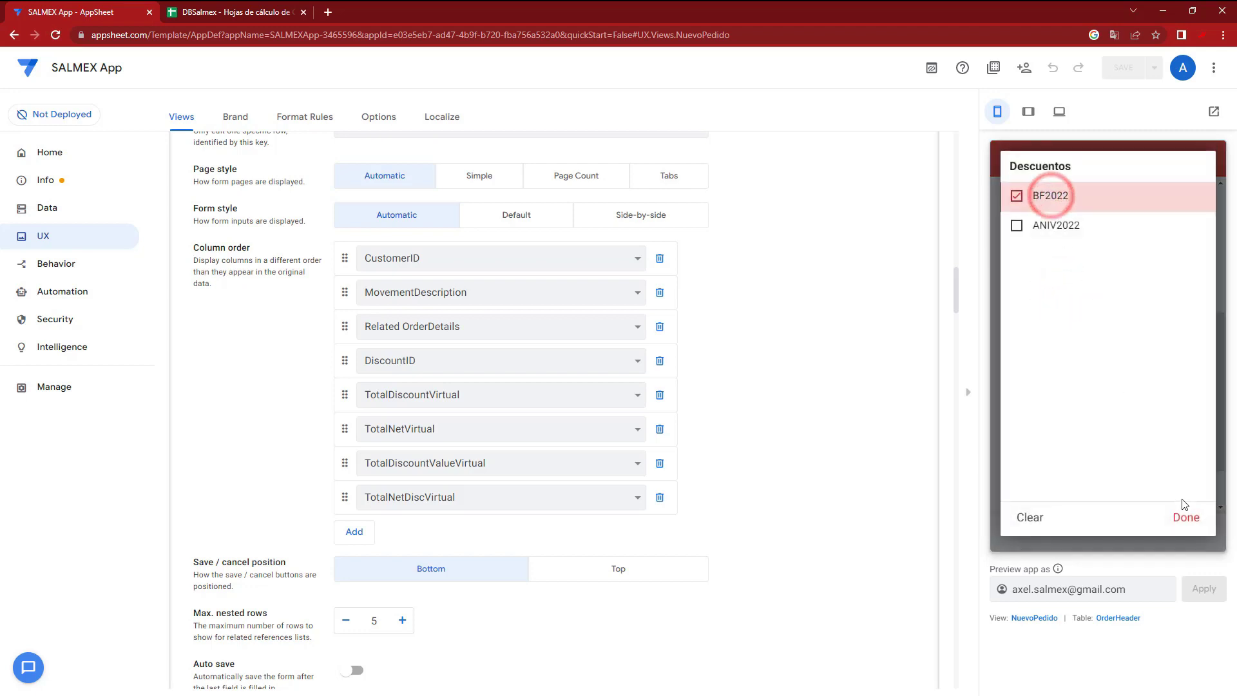
click(1184, 516)
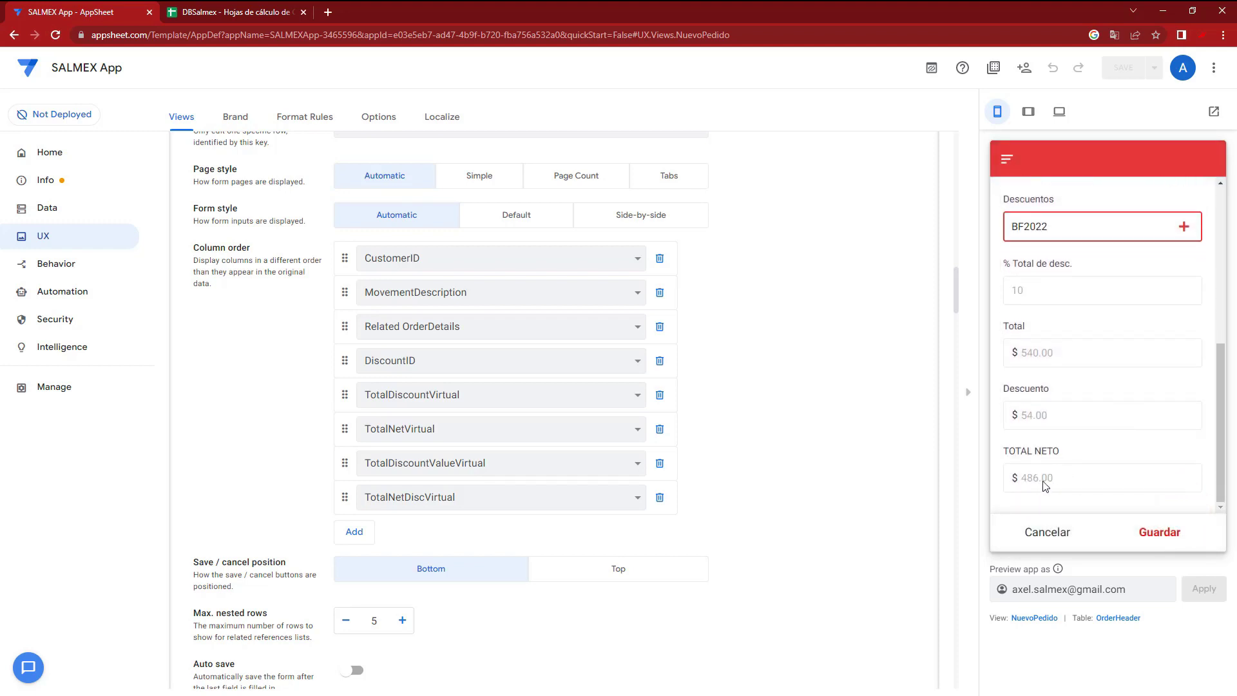
click(1118, 232)
click(1122, 226)
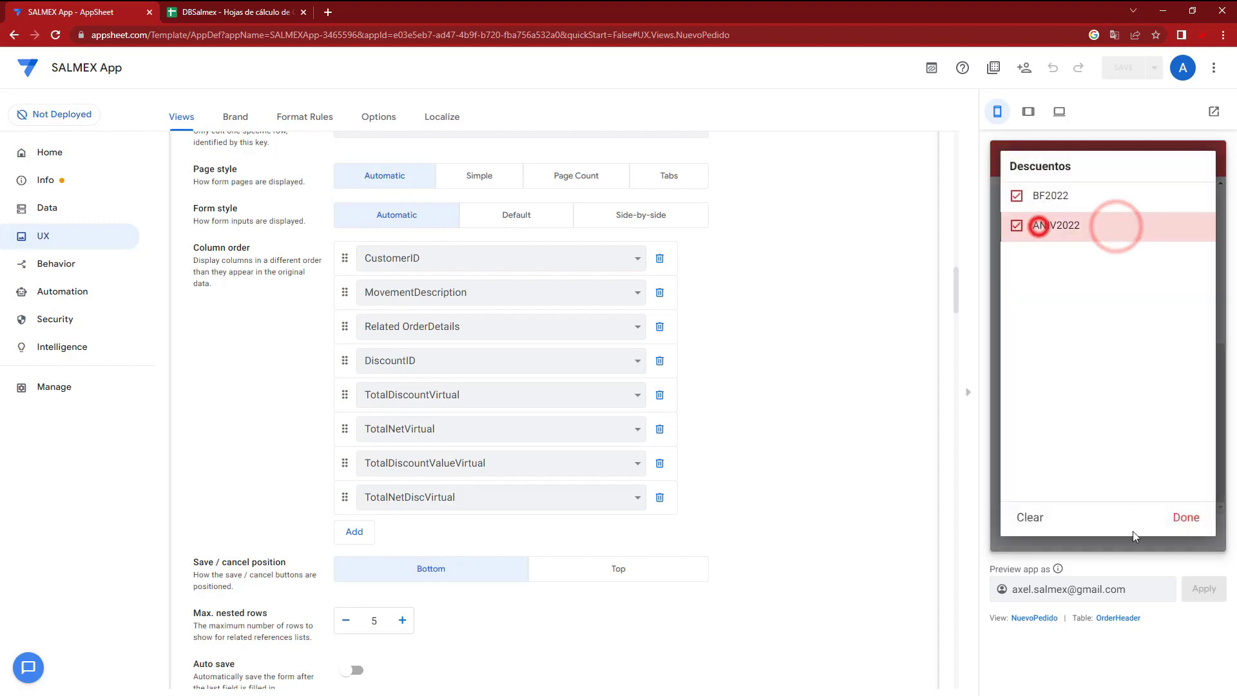
click(1187, 521)
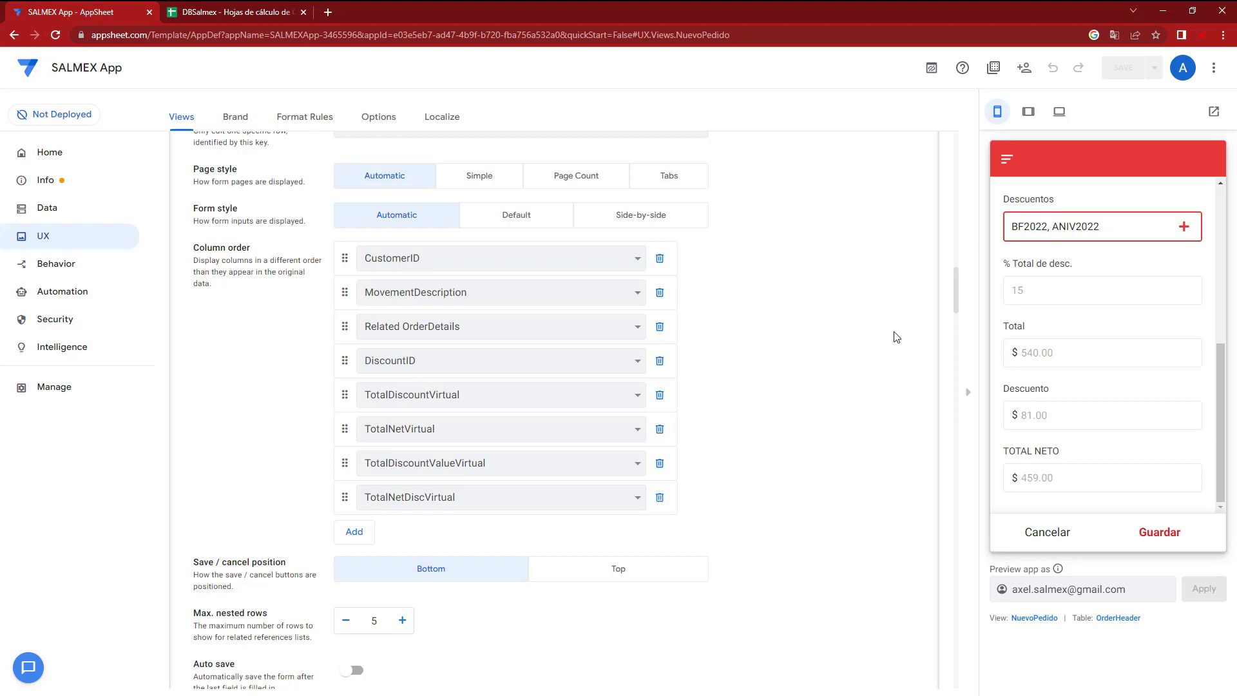
Remove TotalNetDiscVirtual, TotalDiscountValueVirtual and TotalDiscountVirtual from NuevoPedido's column order and save
click(660, 497)
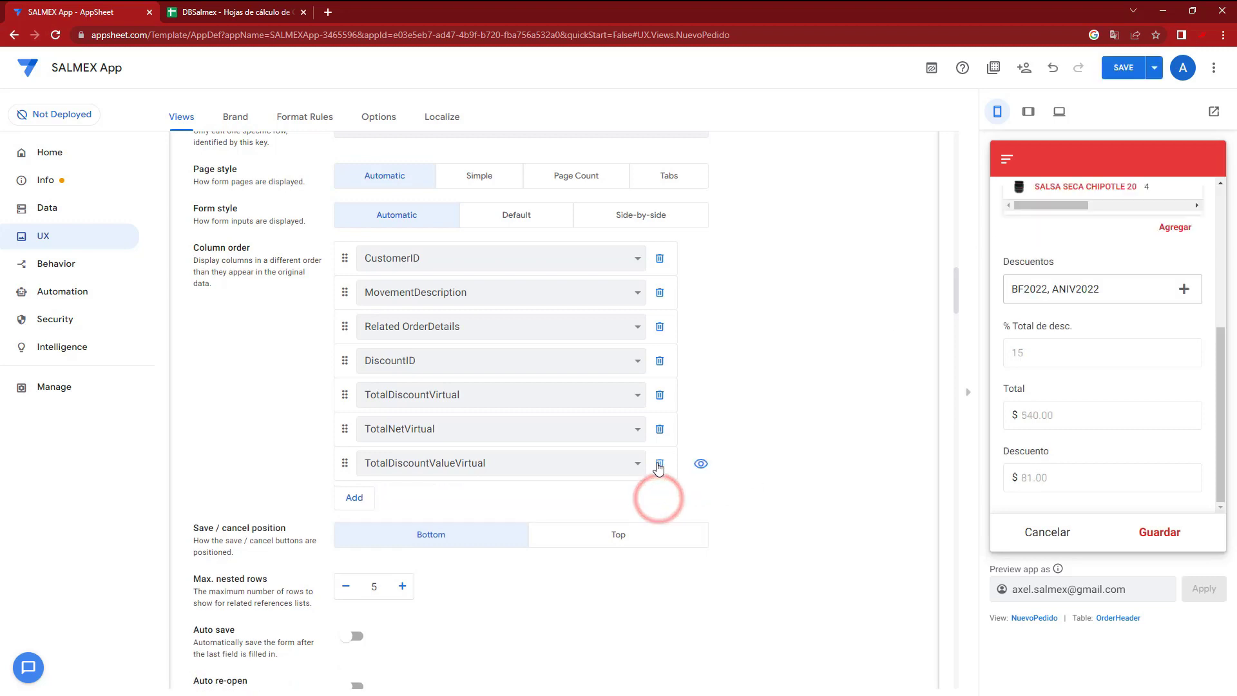
click(659, 465)
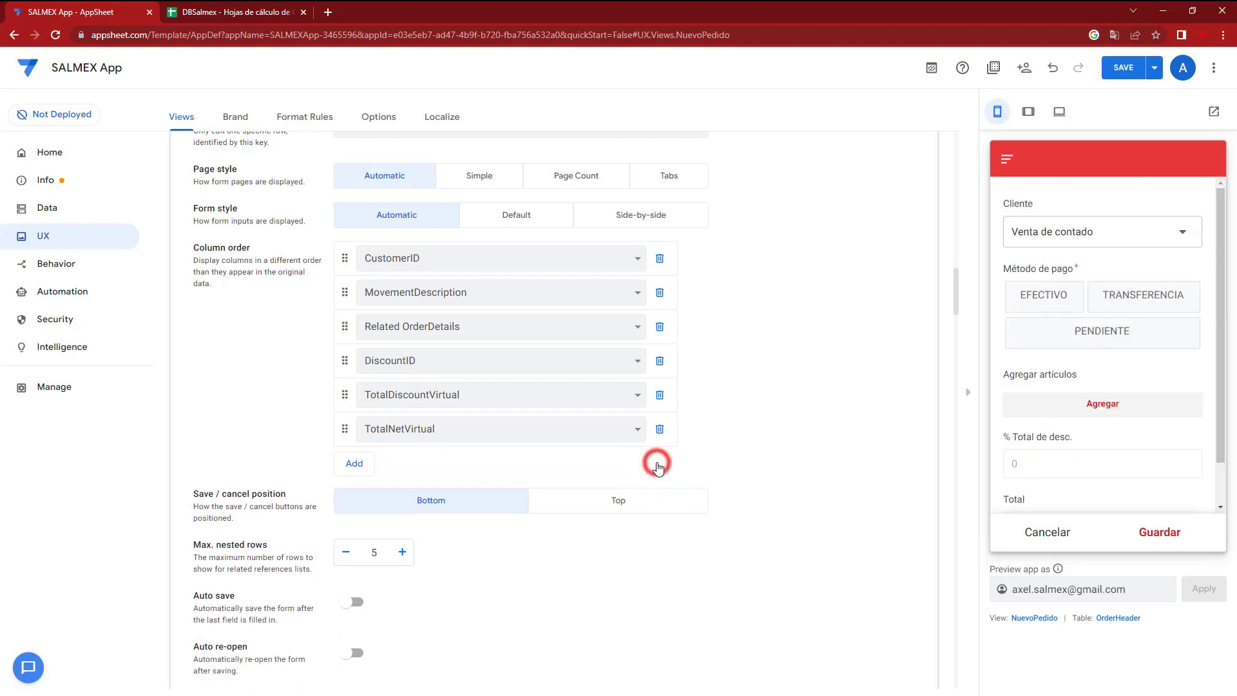
click(658, 395)
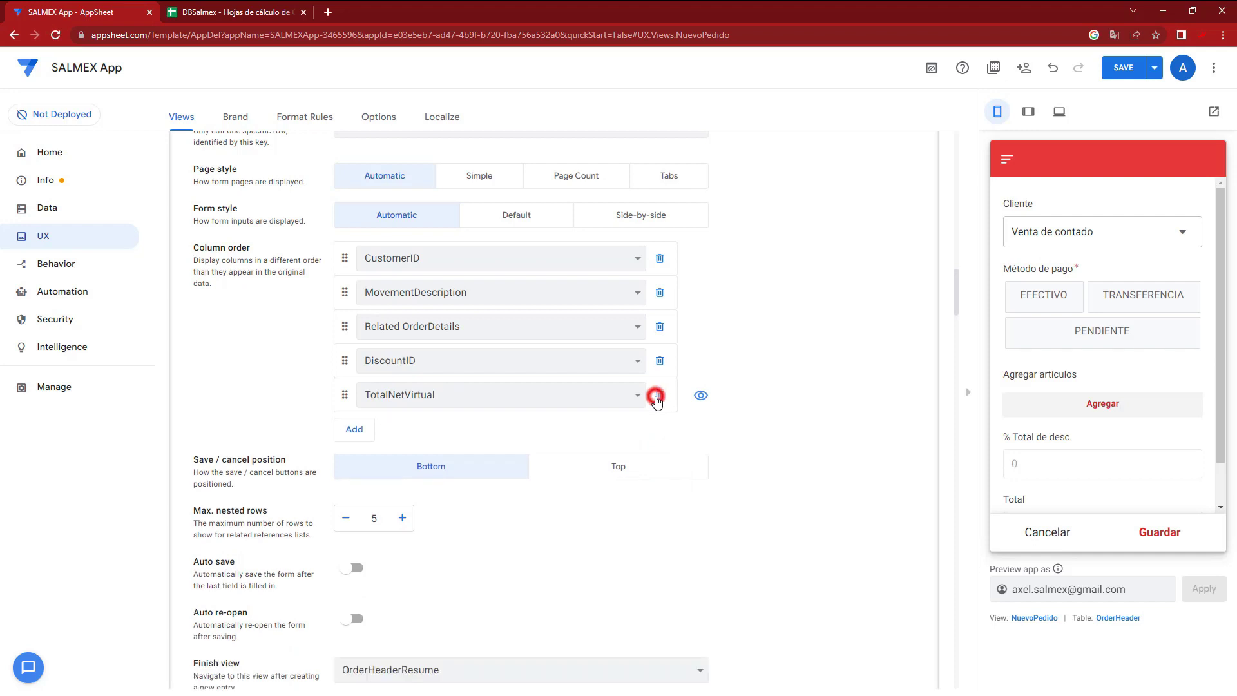
click(1122, 76)
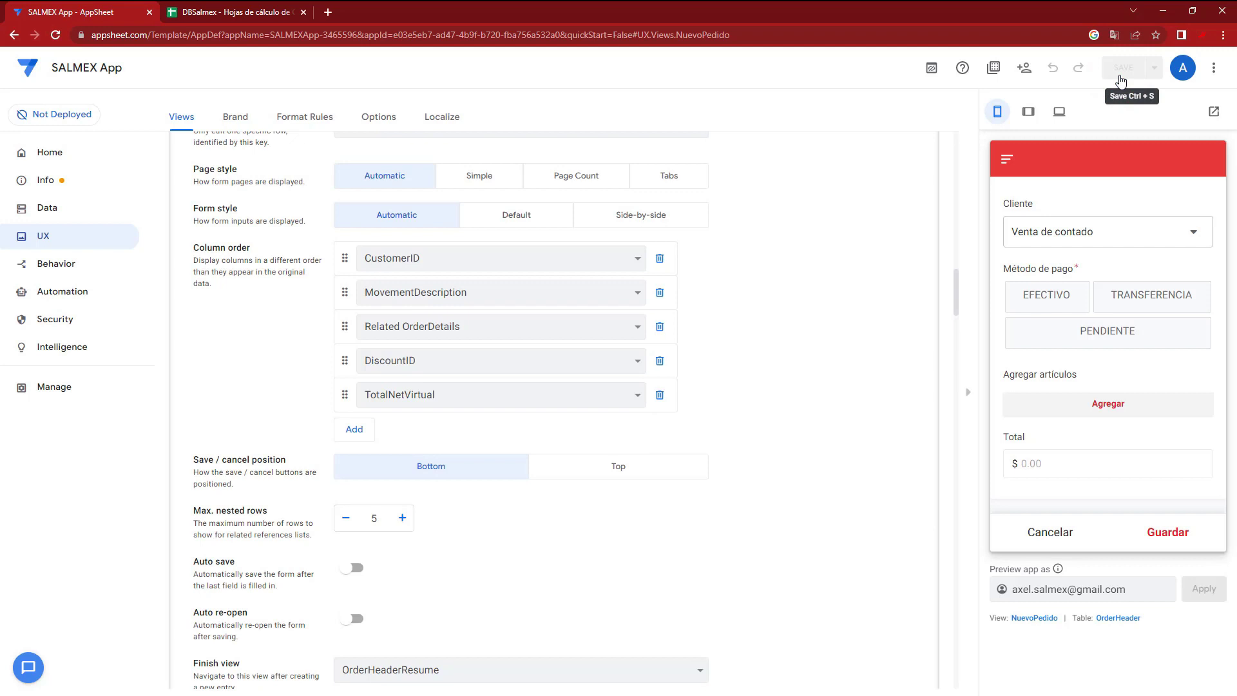
click(1118, 617)
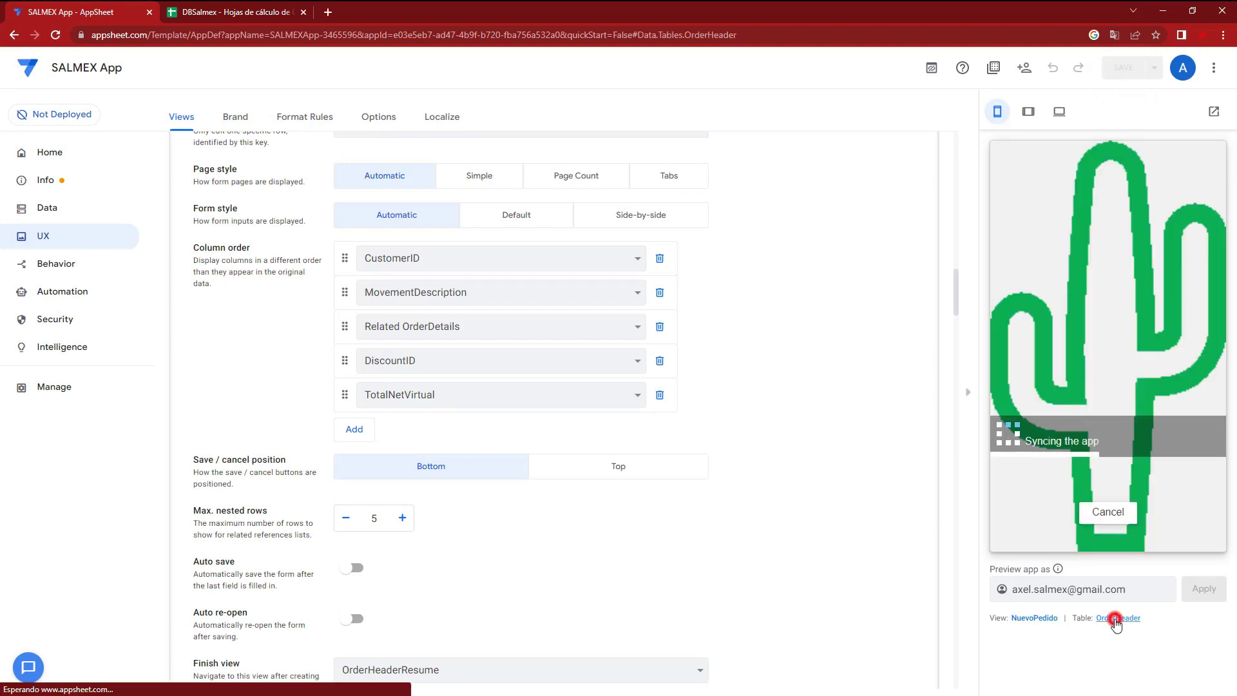
Delete the TotalNetDiscVirtual column from OrderHeader
click(690, 161)
scroll(523, 506, down, 3)
scroll(524, 508, down, 3)
scroll(629, 544, down, 1)
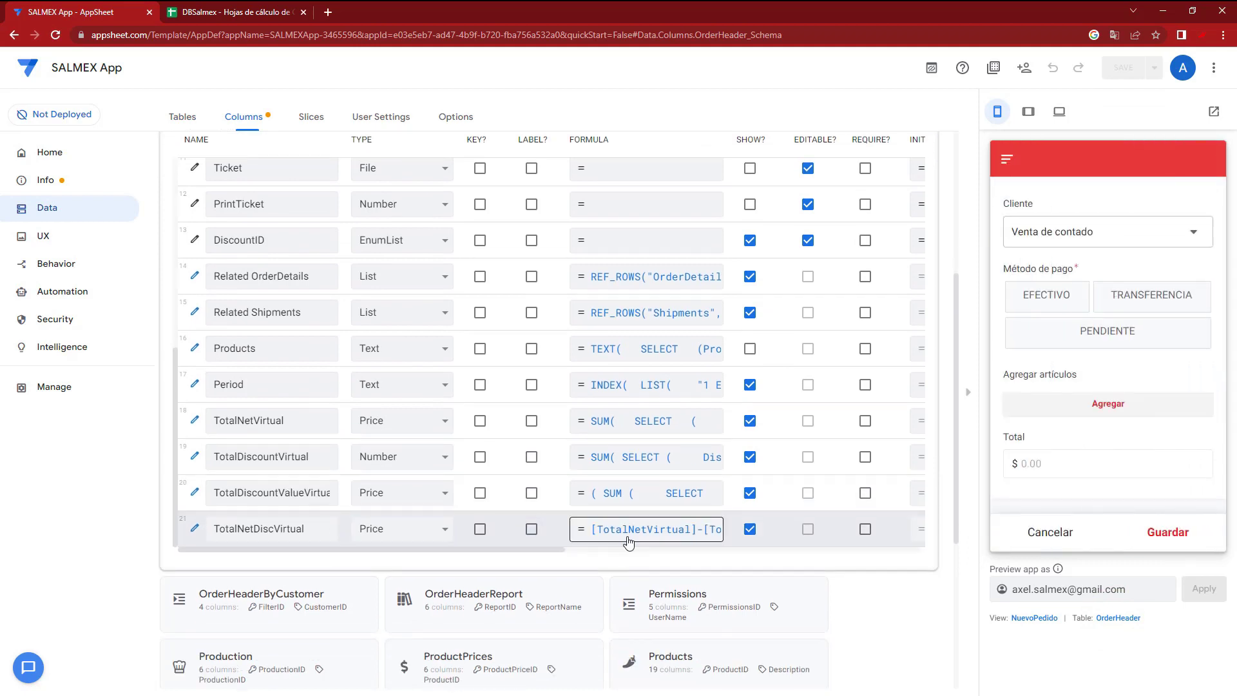
click(195, 529)
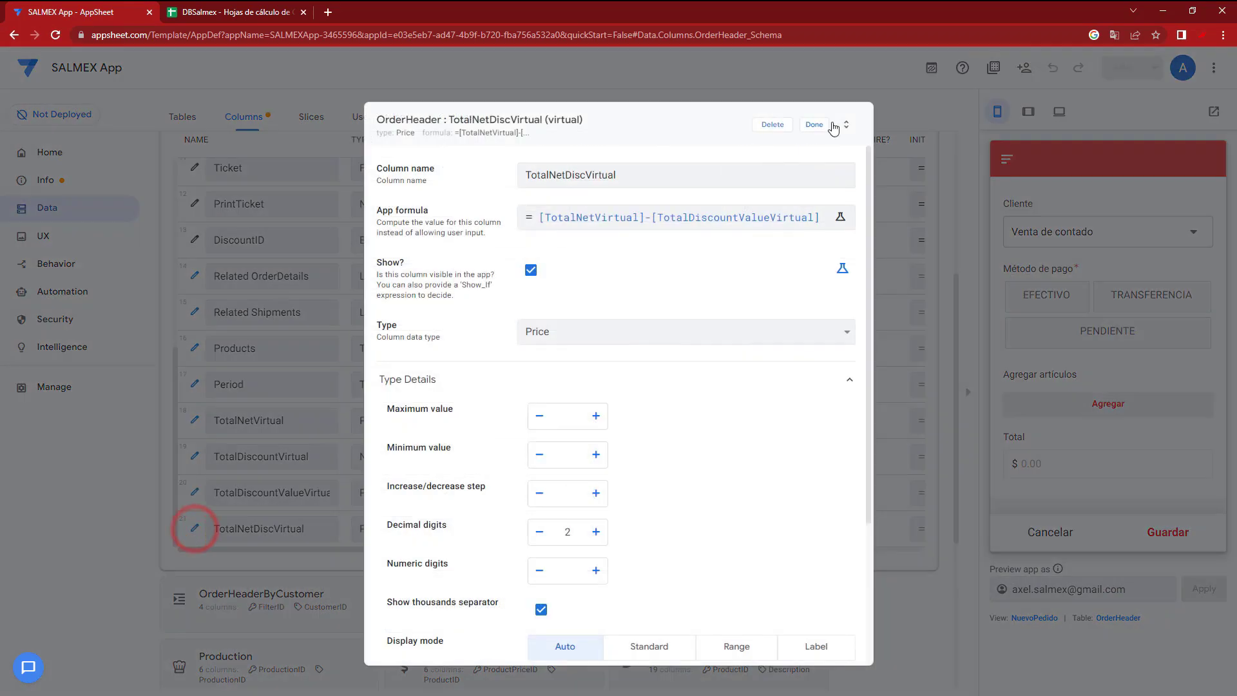
click(773, 125)
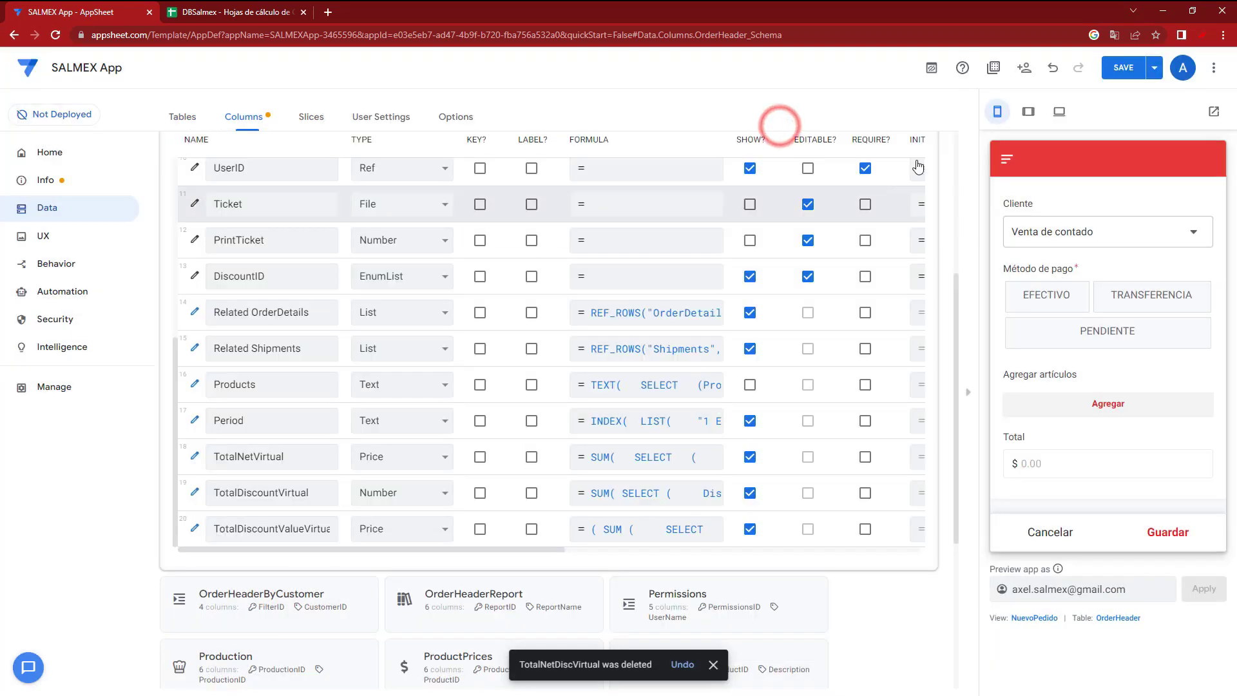
Copy TotalDiscountValueVirtual's formula, then delete that column and save the app
click(633, 532)
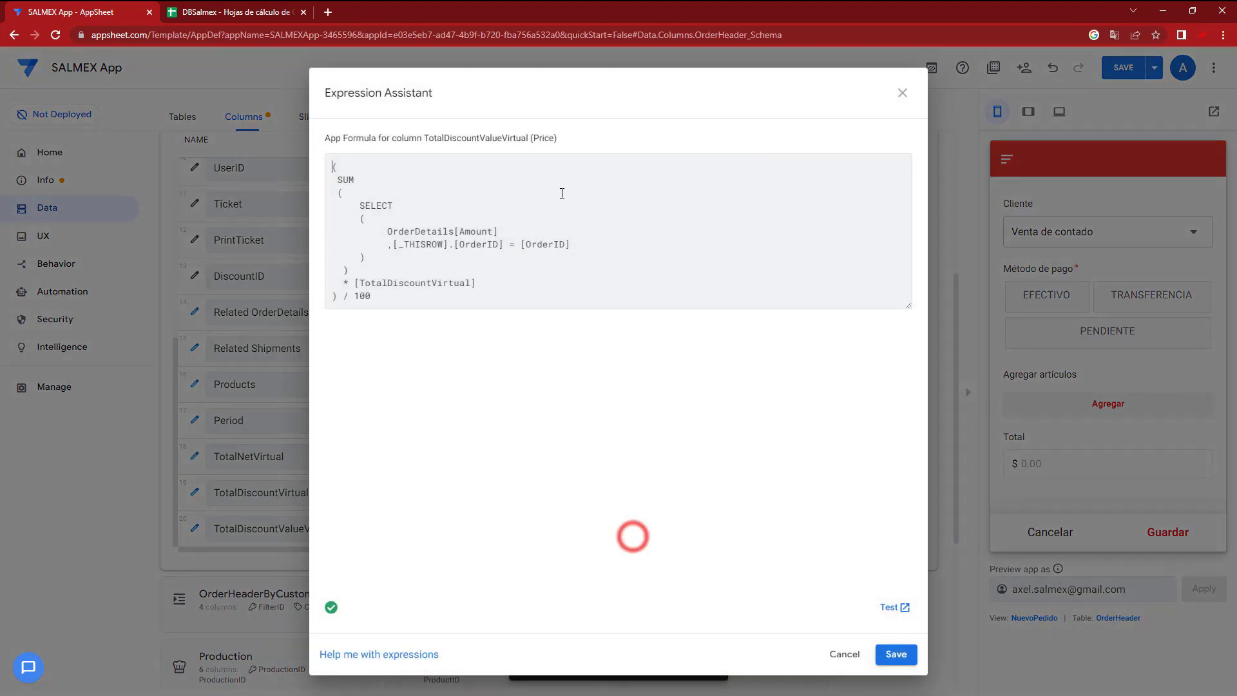
mouse_move(382, 298)
mouse_down()
mouse_move(316, 206)
mouse_move(332, 164)
mouse_up()
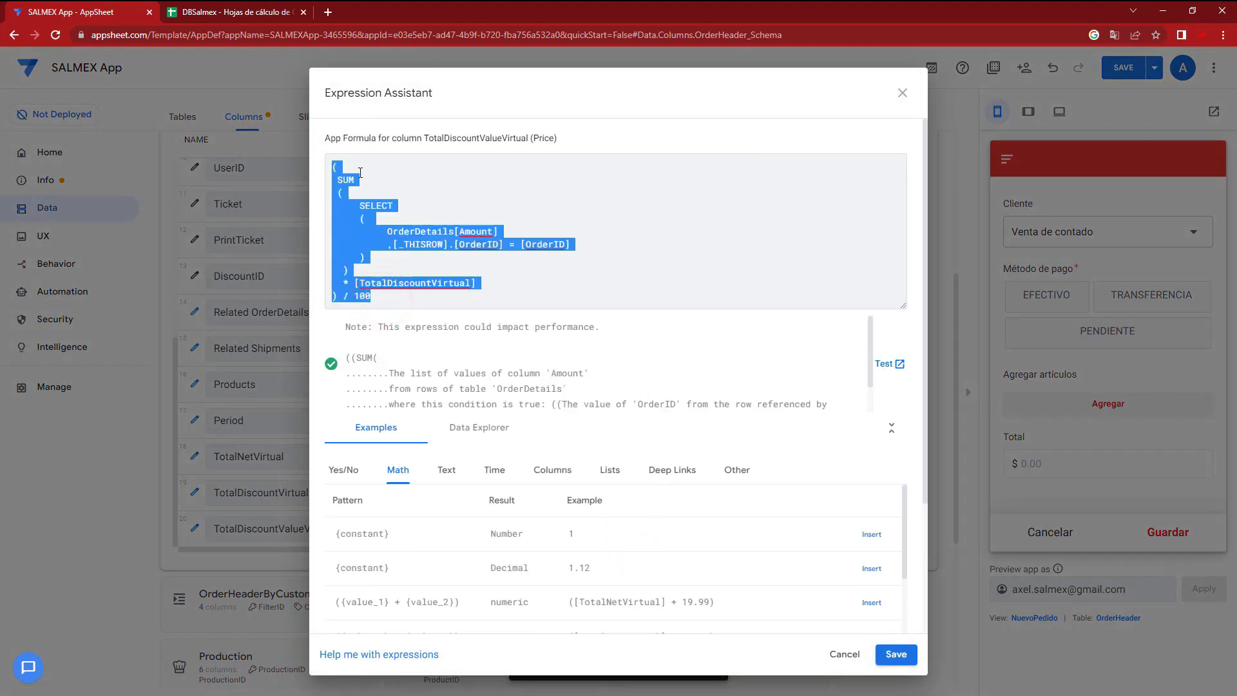
right_click(360, 217)
click(387, 263)
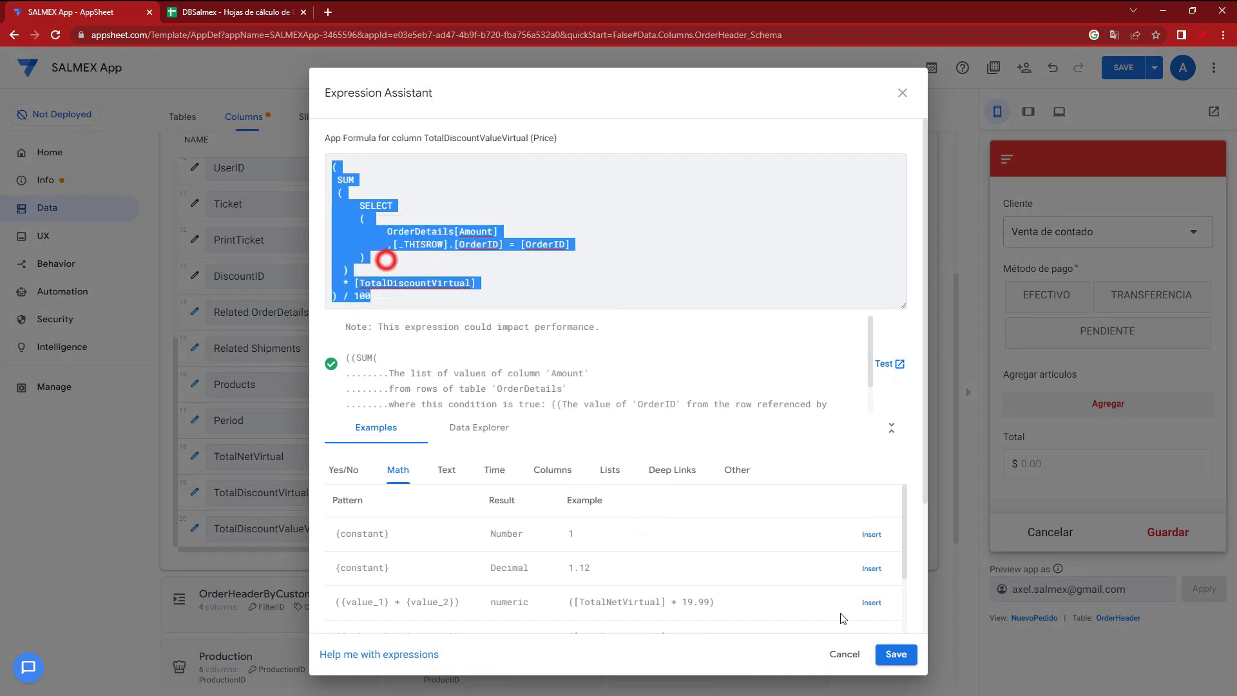
click(882, 654)
click(195, 529)
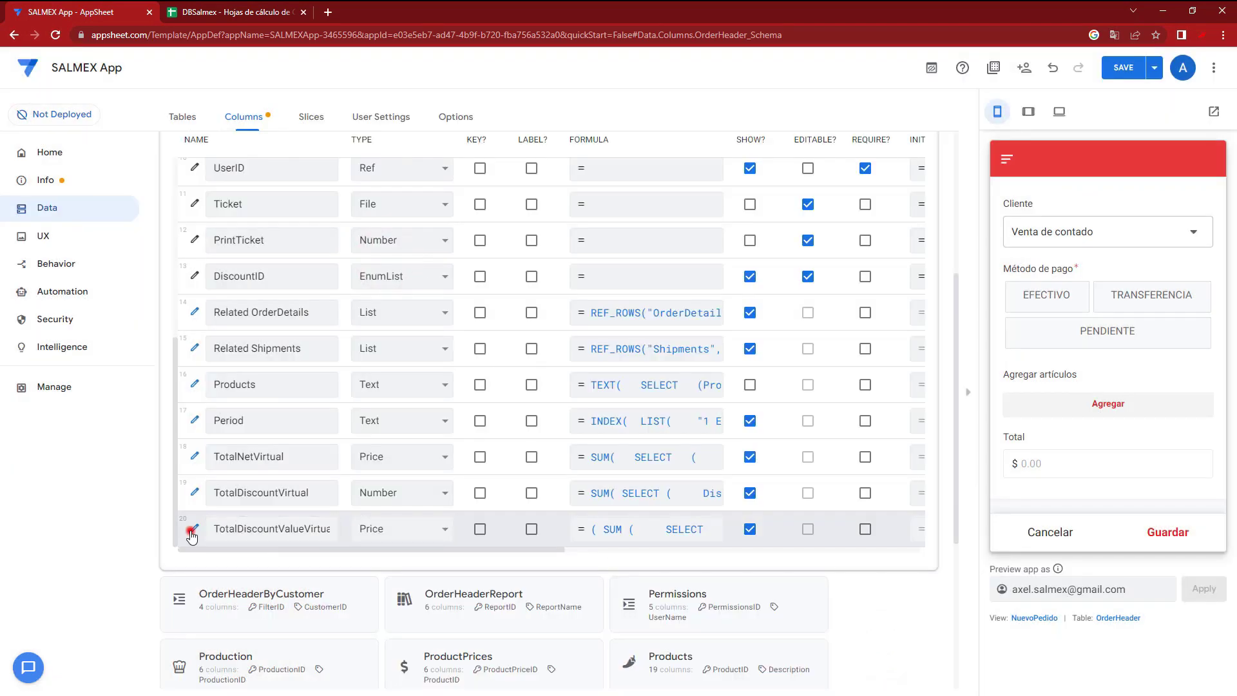
click(773, 125)
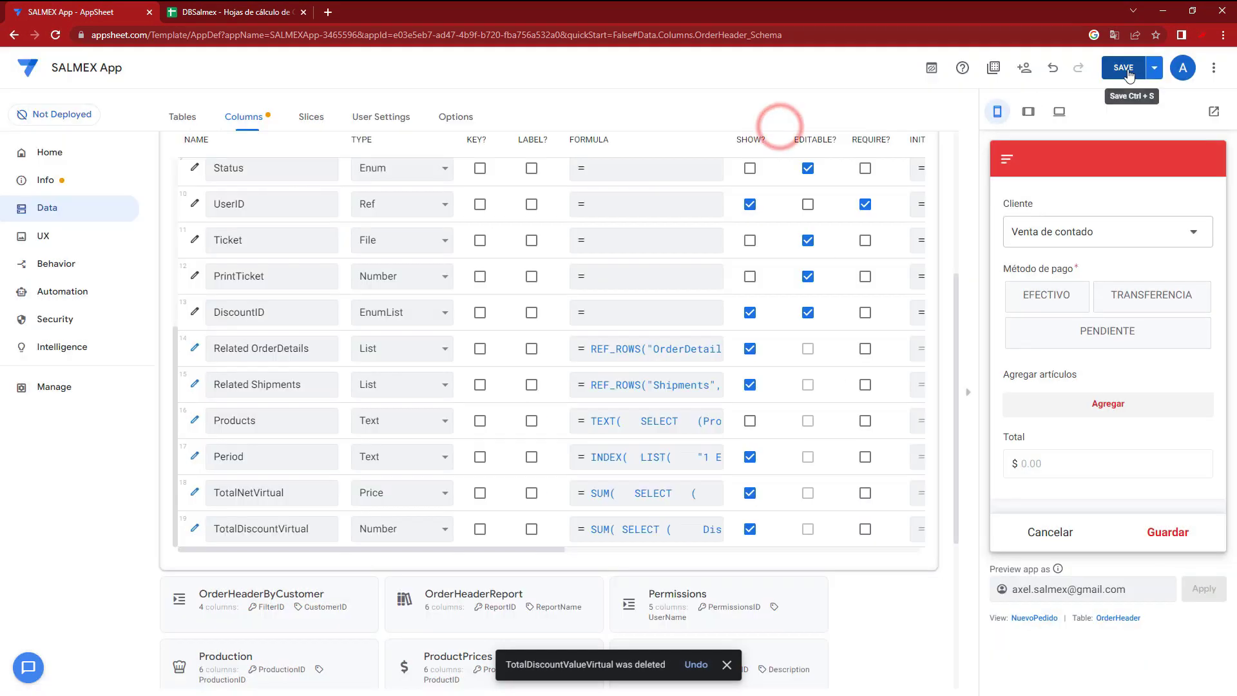
click(1124, 67)
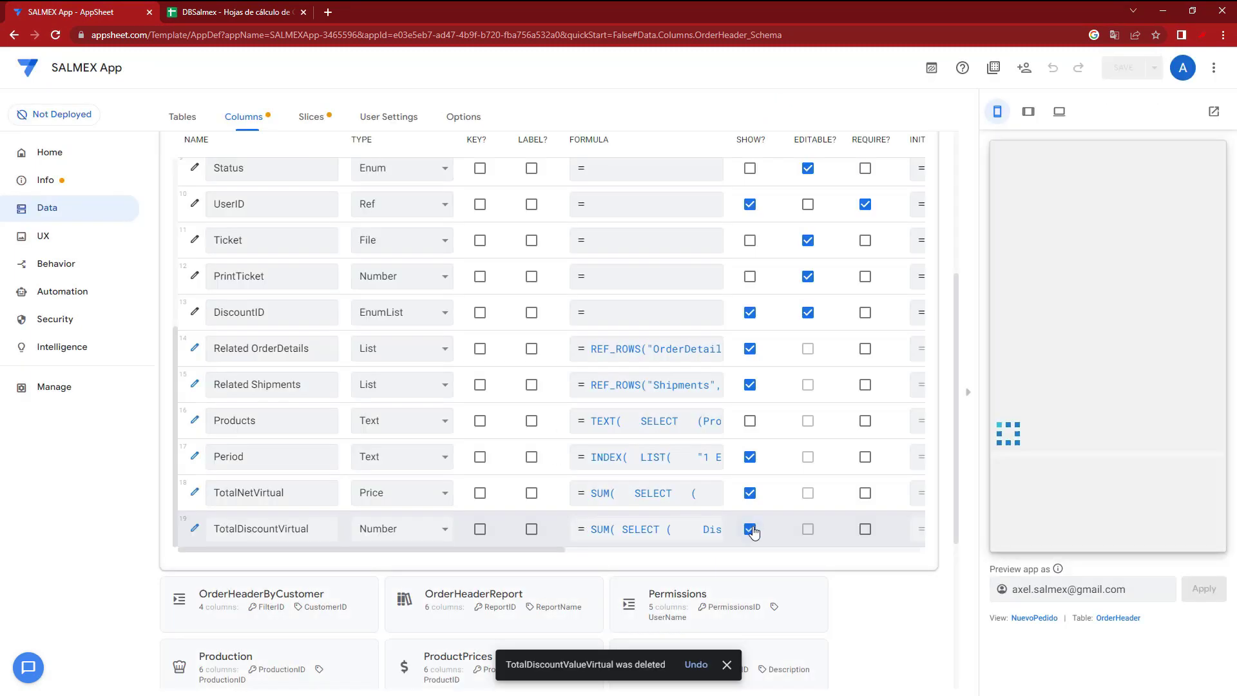
Untick Show? for TotalDiscountVirtual and save
double_click(326, 529)
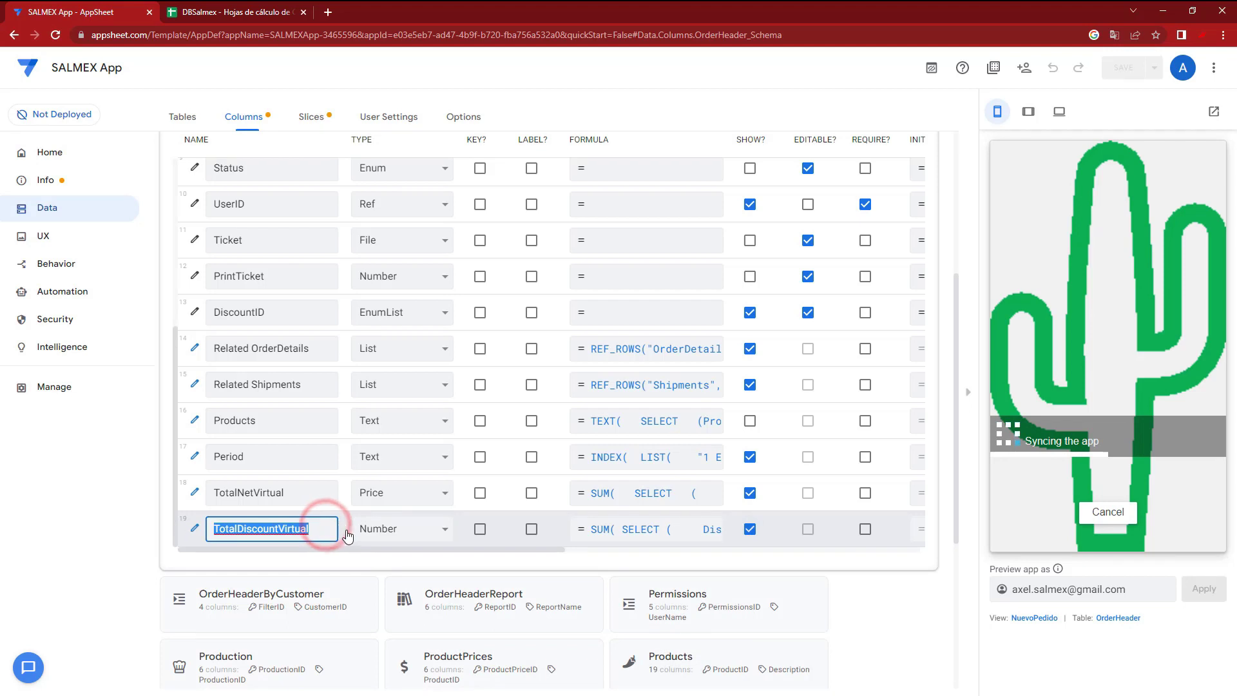
click(750, 529)
click(1118, 68)
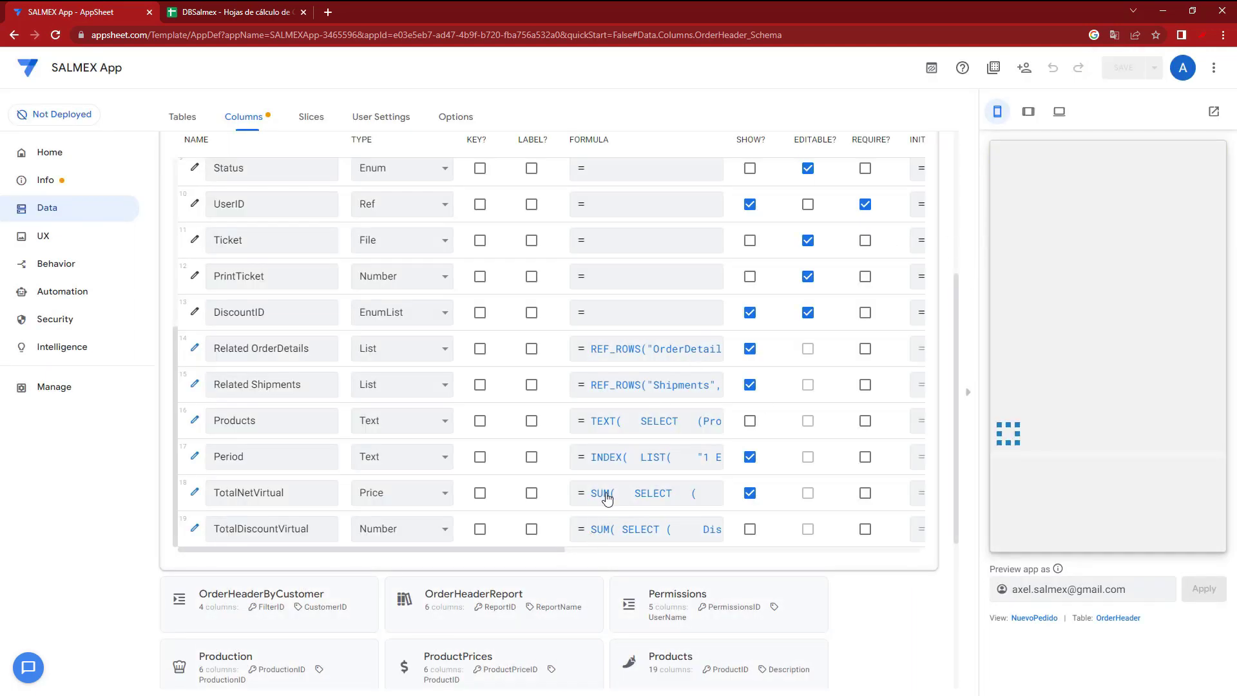
Paste the discount amount calculation into the TotalNetVirtual formula and save the app
click(607, 497)
click(378, 259)
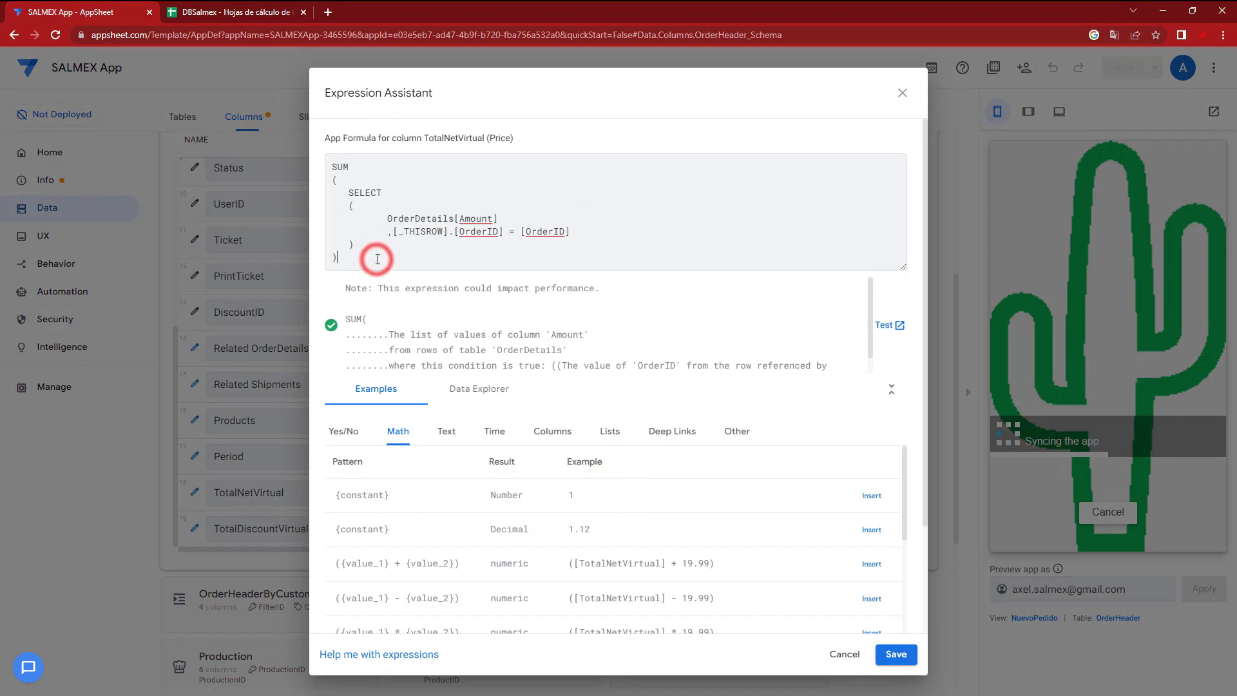
key(Return)
key(Return)
key(Return)
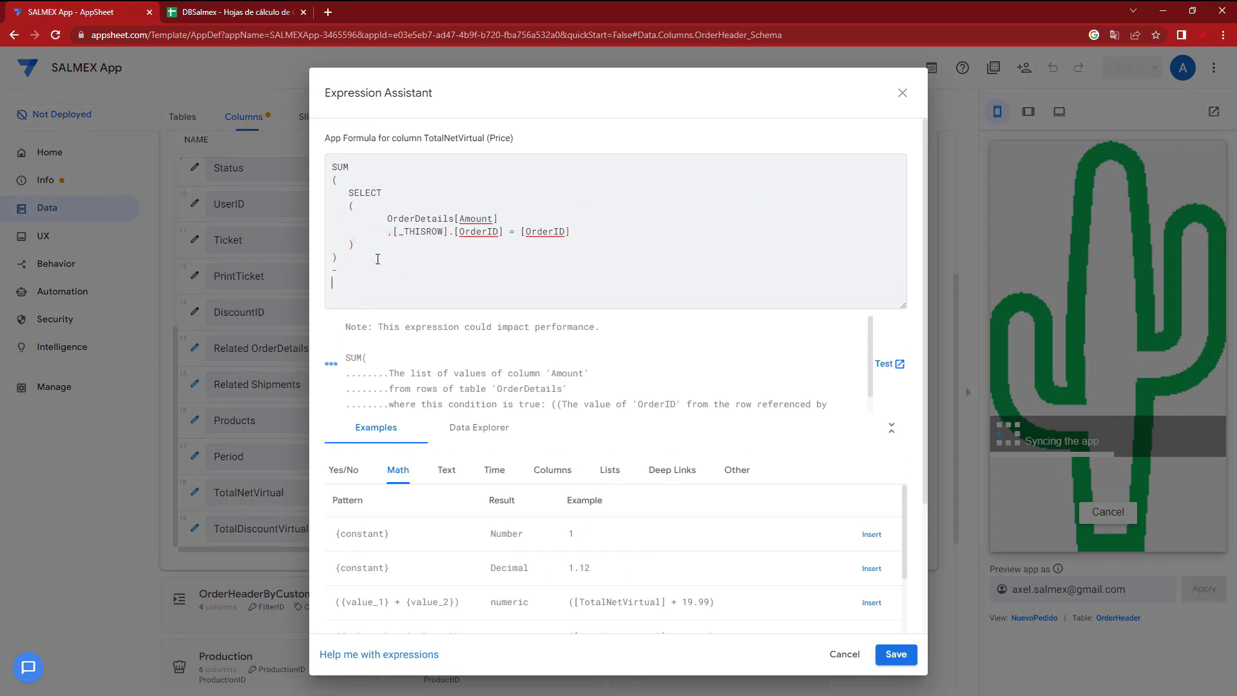
key(ctrl+v)
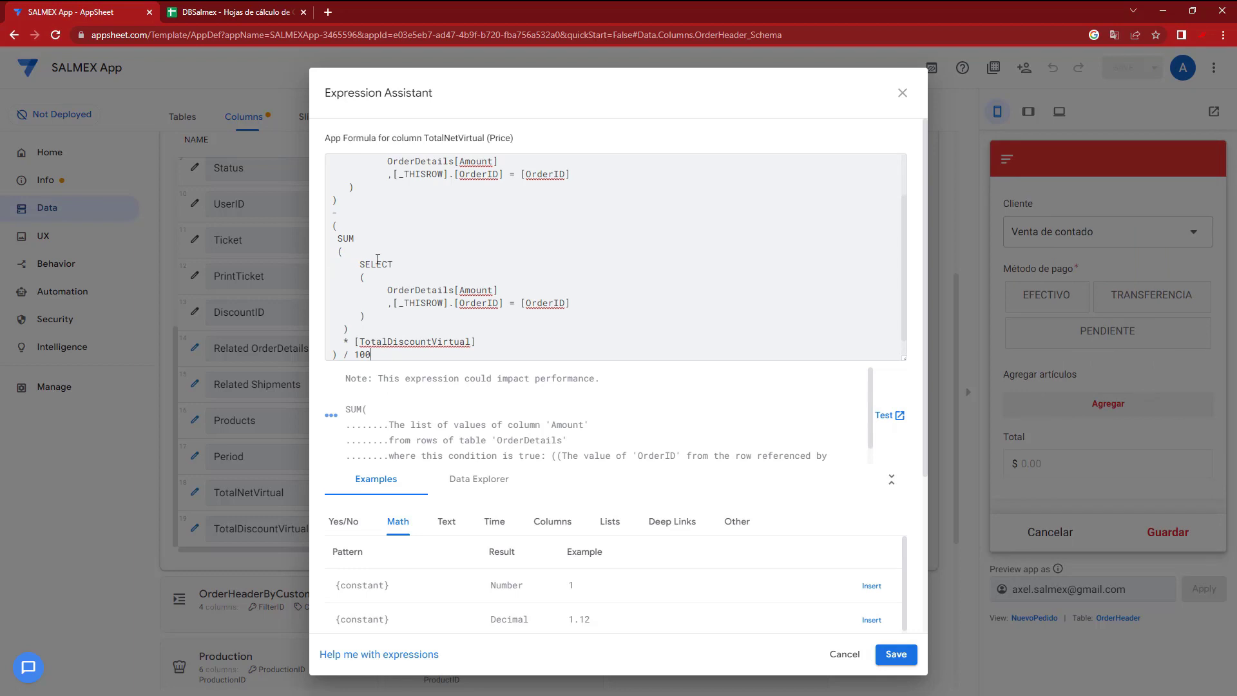
click(906, 653)
click(1132, 64)
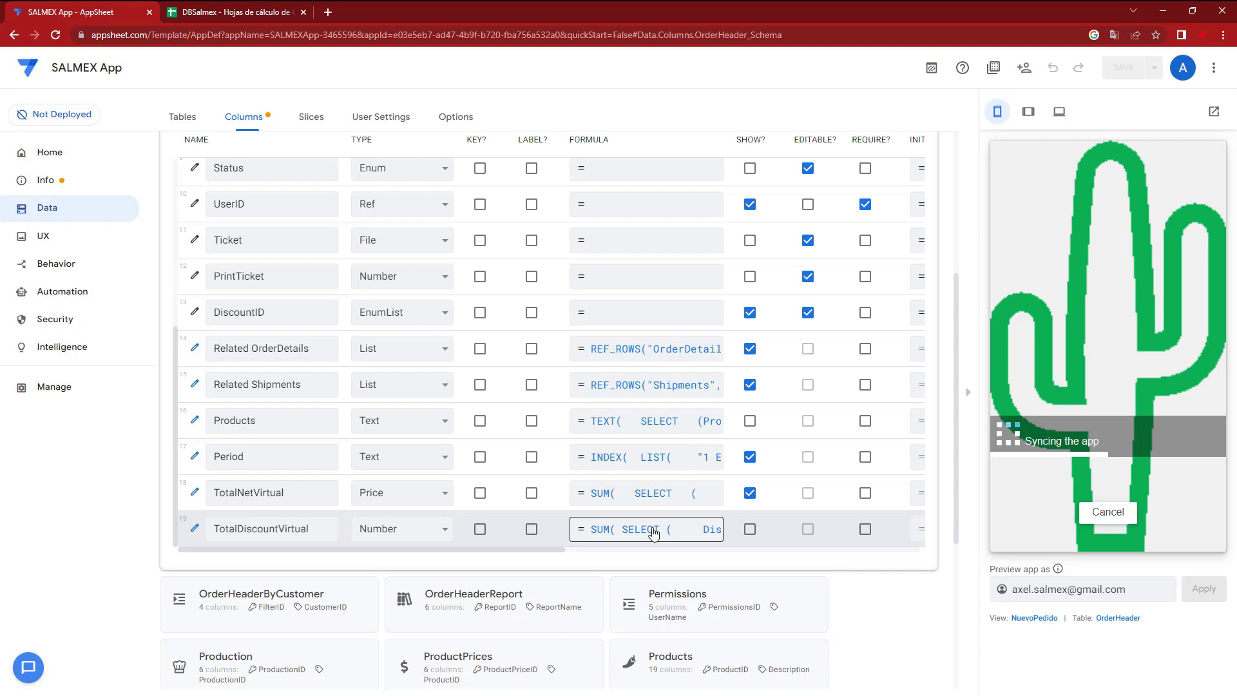
click(635, 494)
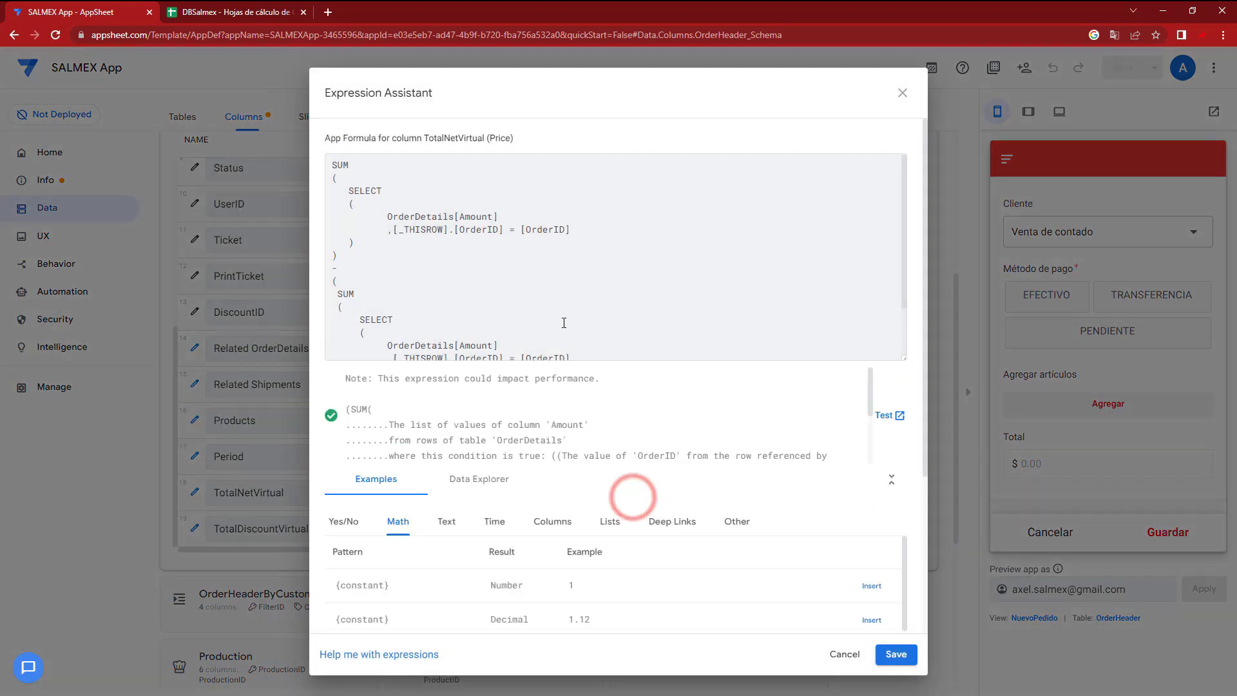
click(899, 647)
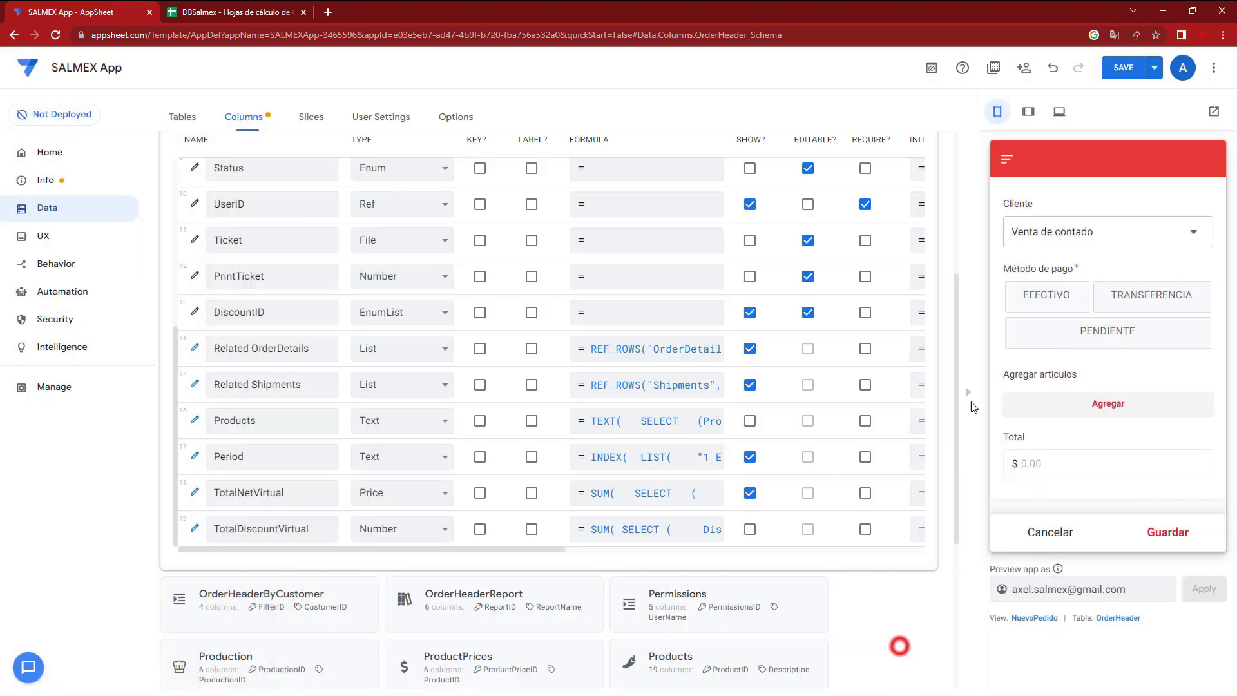
click(1122, 81)
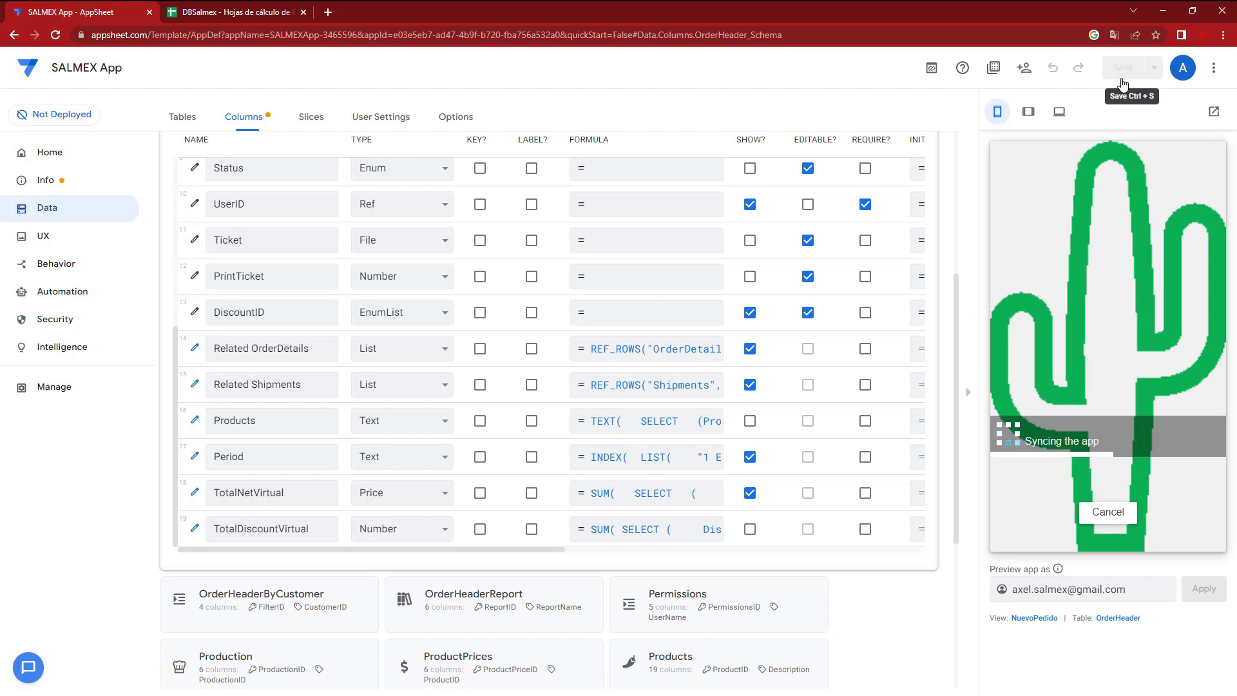
In the preview, choose cash payment and start a new order item
click(1072, 306)
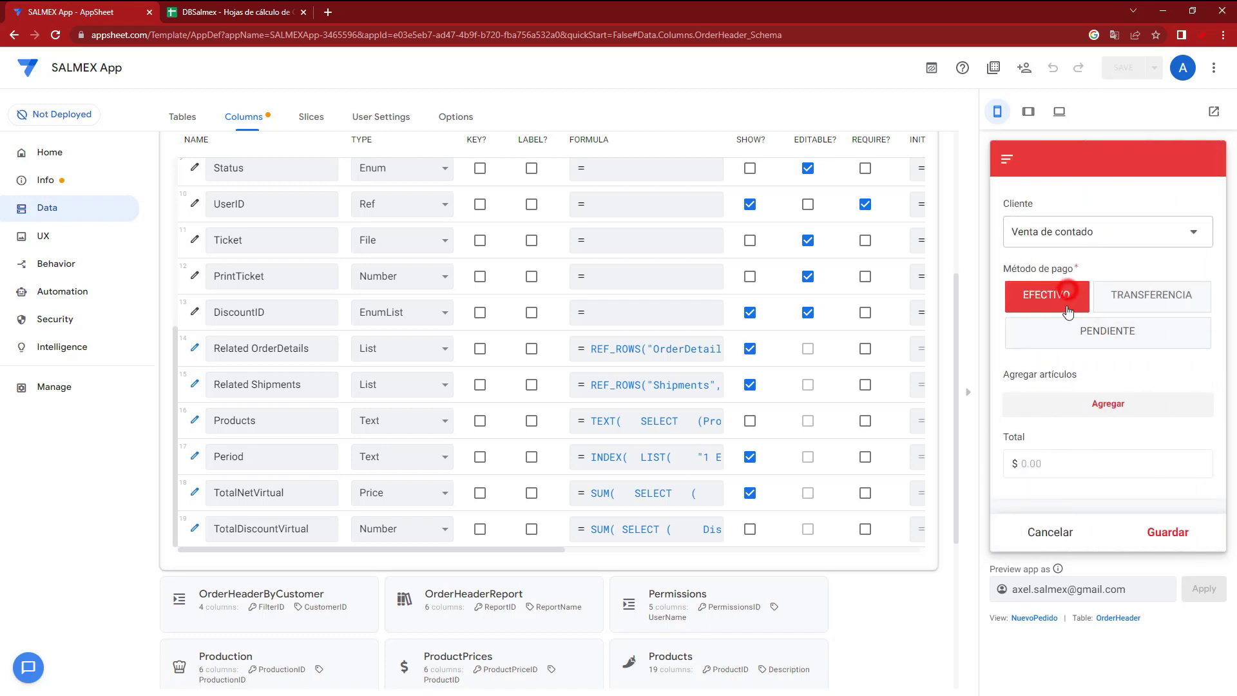
click(1069, 405)
click(1055, 271)
click(1034, 342)
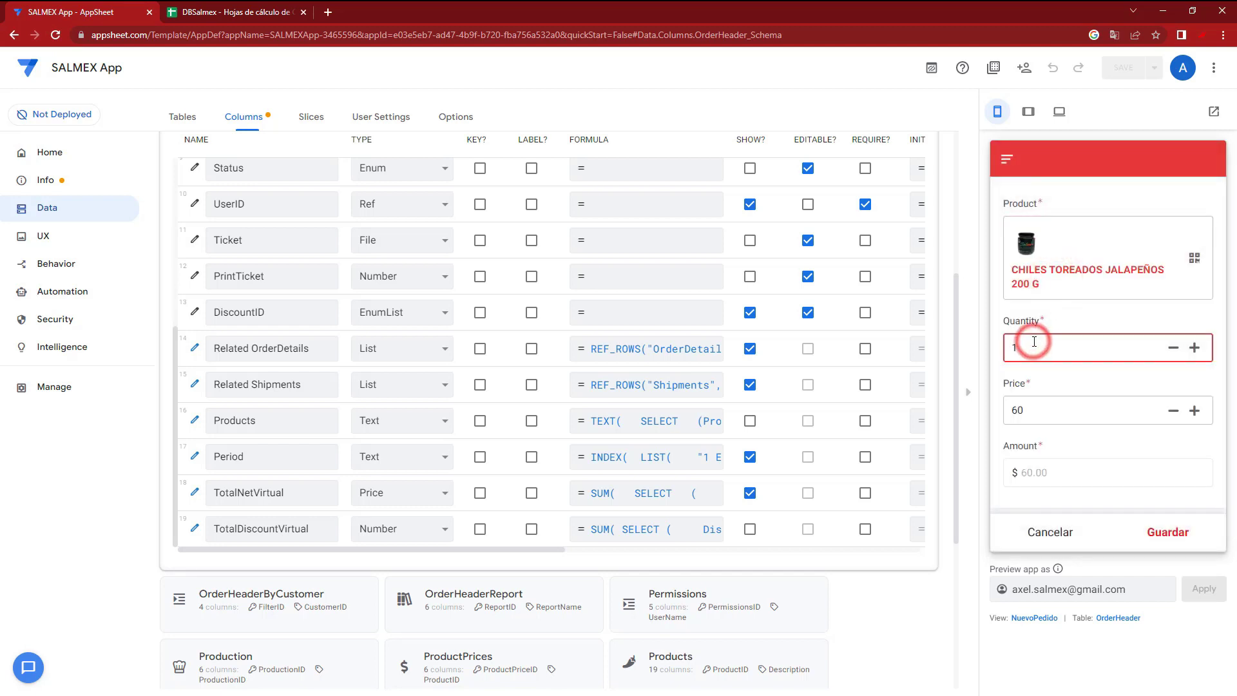
text(0)
click(1036, 400)
Switch the item to SALSA BOLA 250G, enter 10, and save it to the order
click(1184, 258)
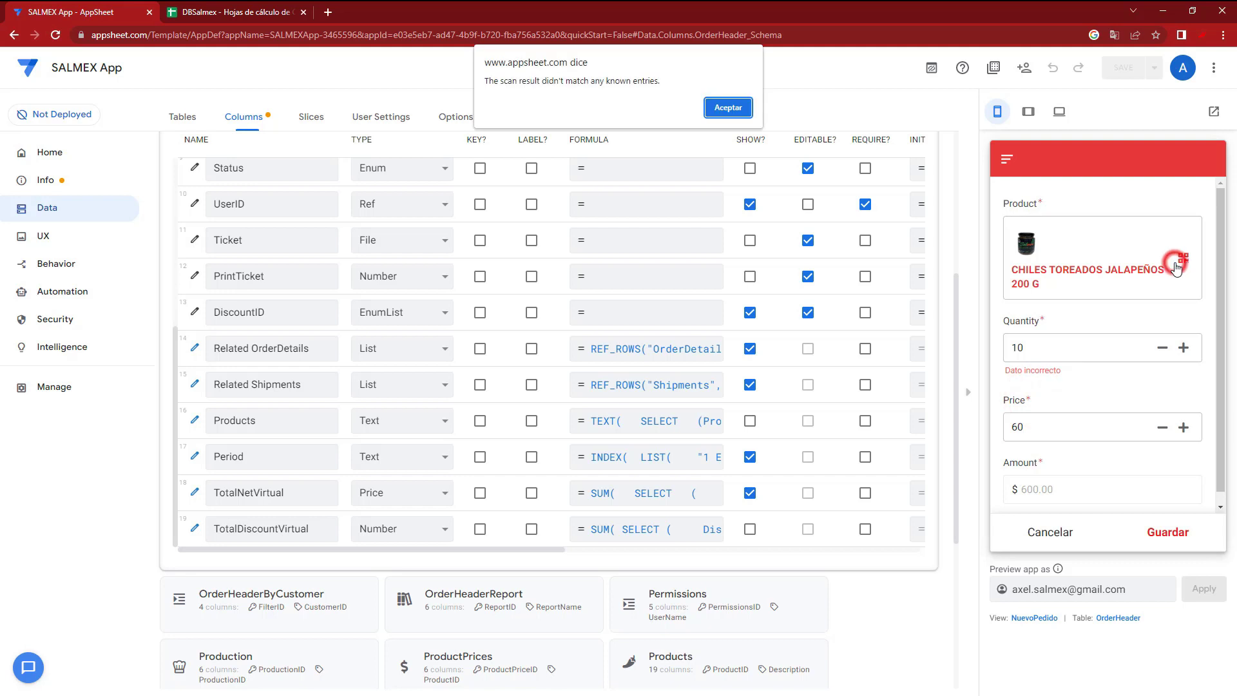
click(727, 105)
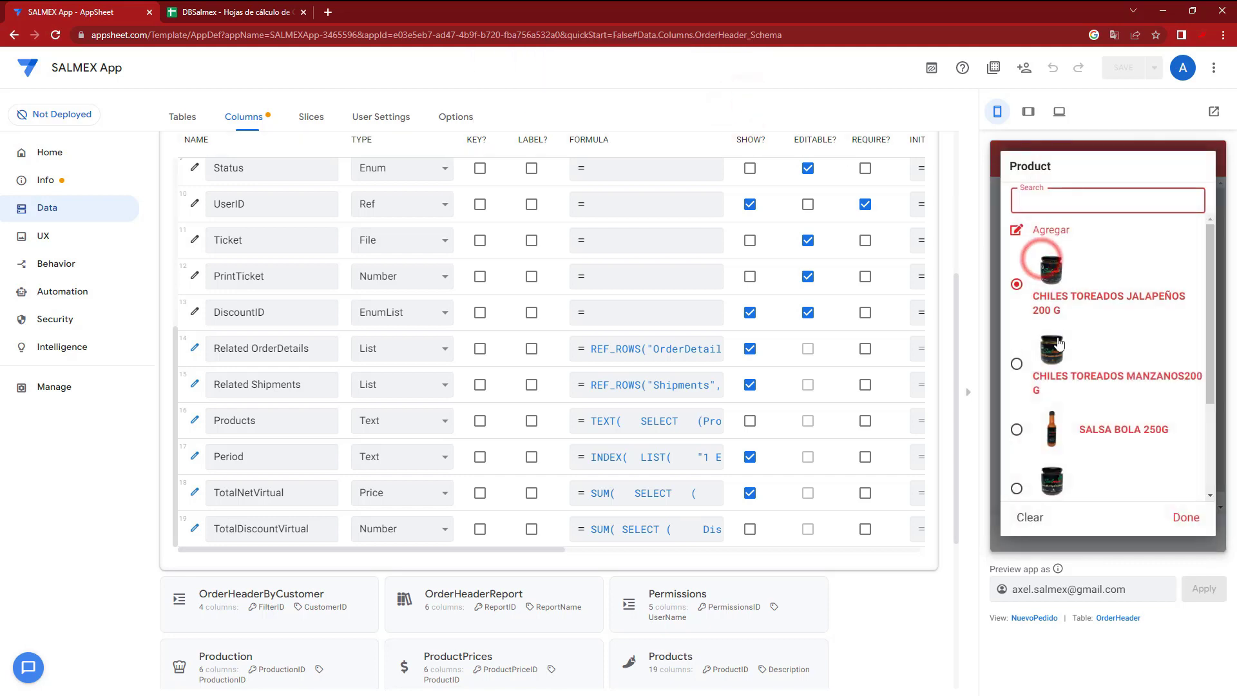
click(1055, 419)
double_click(1047, 381)
text(100)
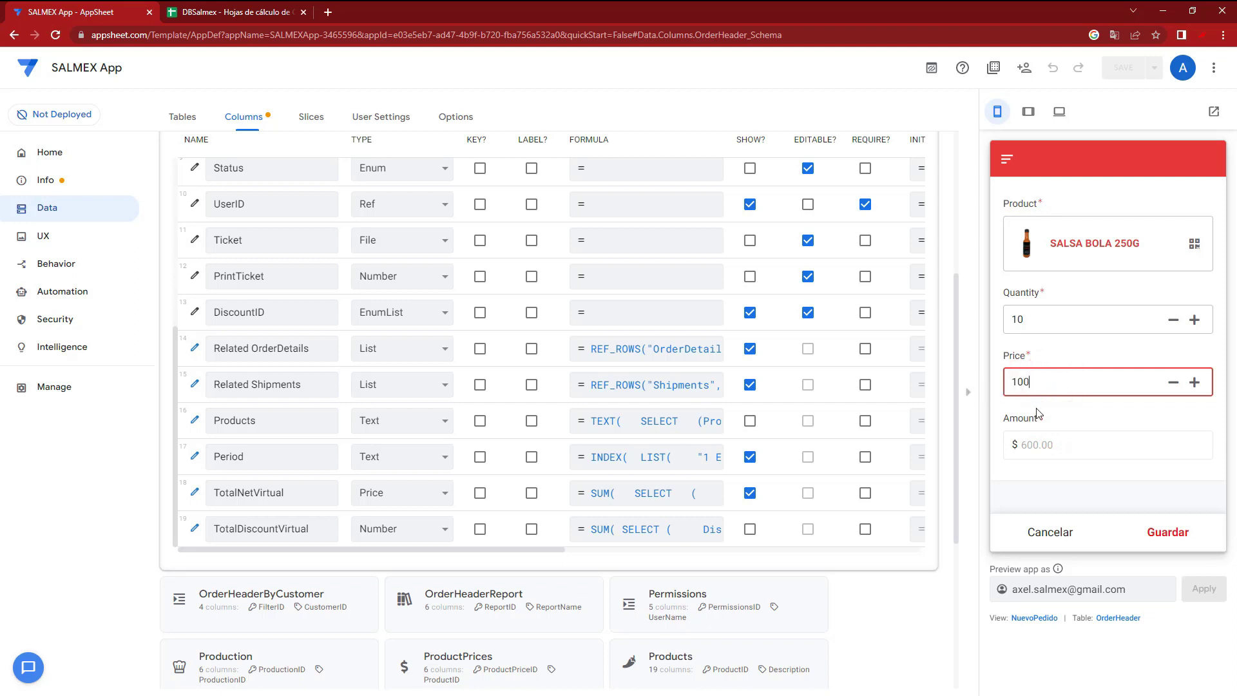
click(1037, 413)
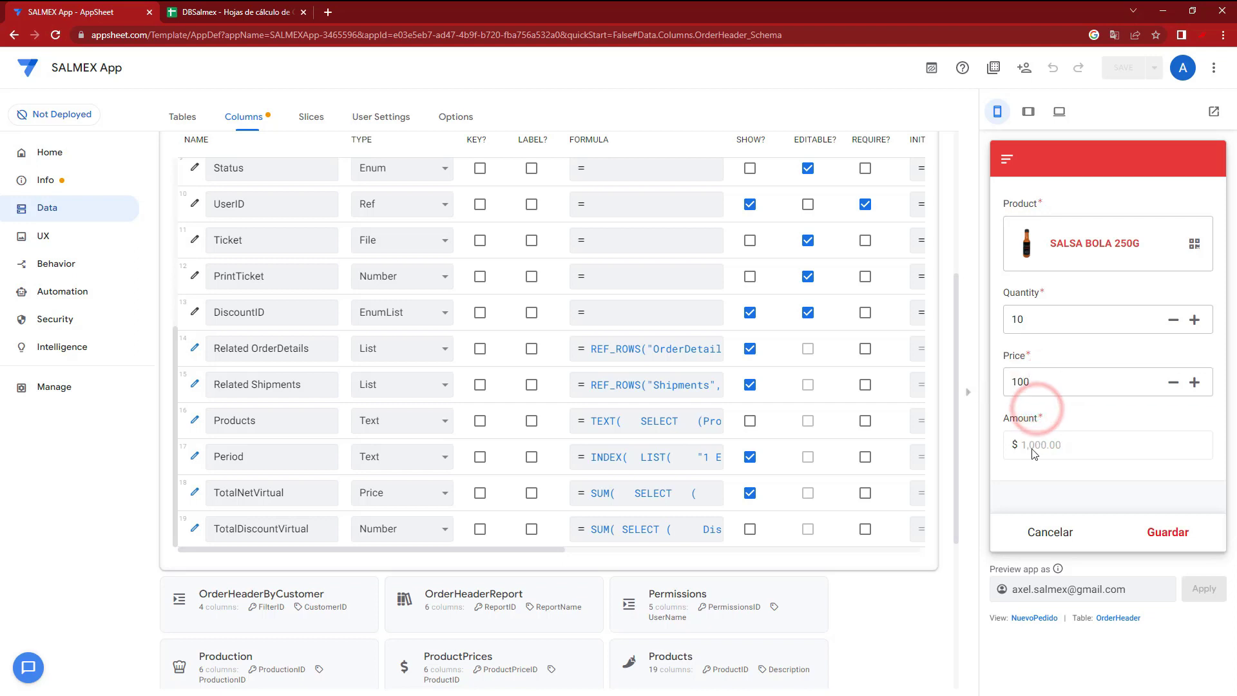
click(1153, 537)
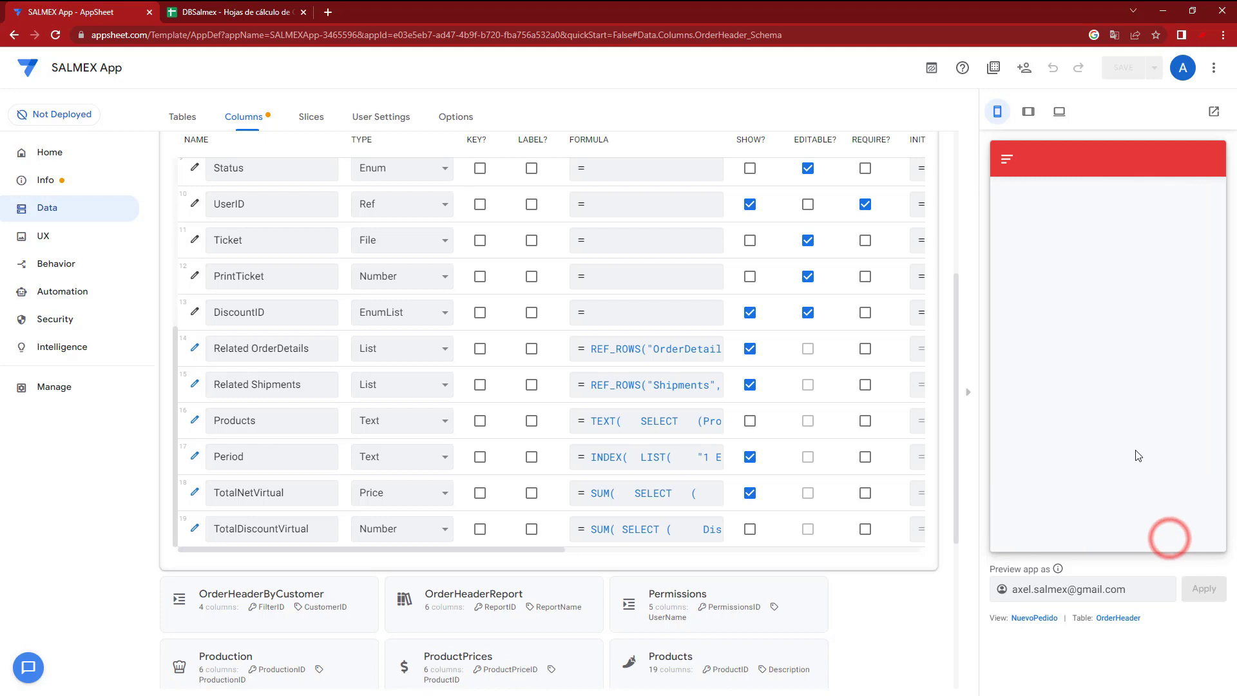
click(1189, 522)
click(1191, 524)
click(1048, 529)
Select the BF2022 and ANIV2022 discounts for the order
scroll(1064, 464, down, 2)
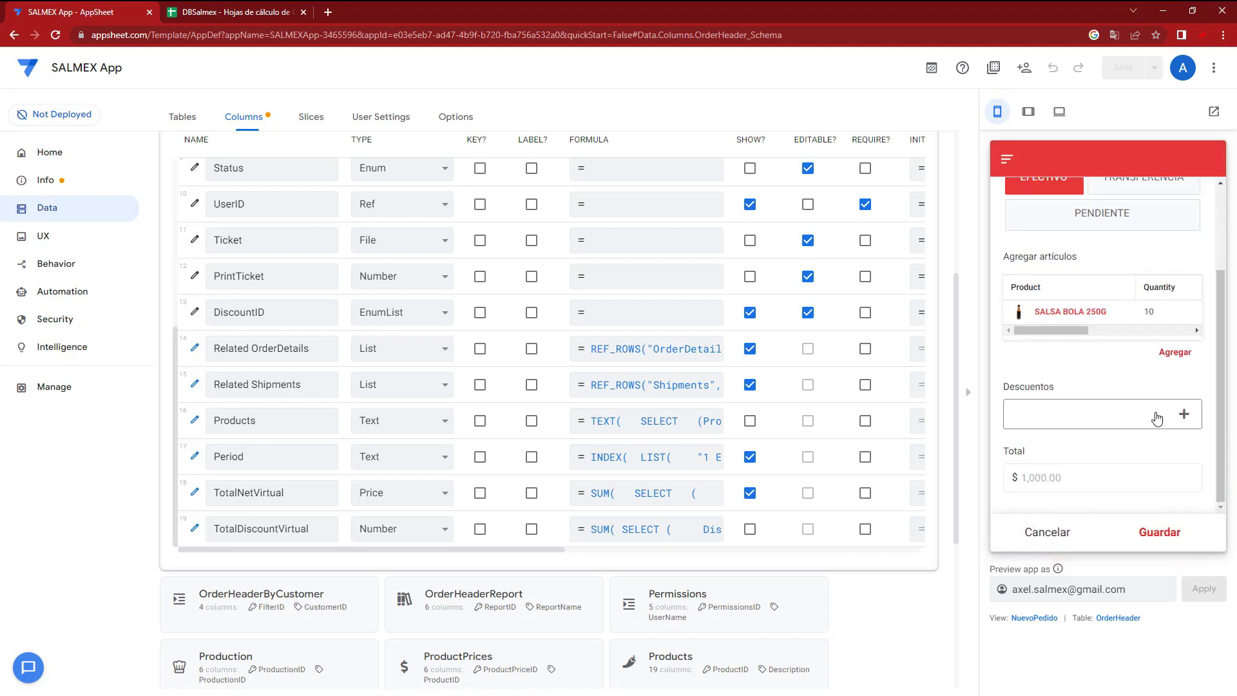
click(1158, 418)
click(1050, 195)
click(1042, 225)
click(1187, 517)
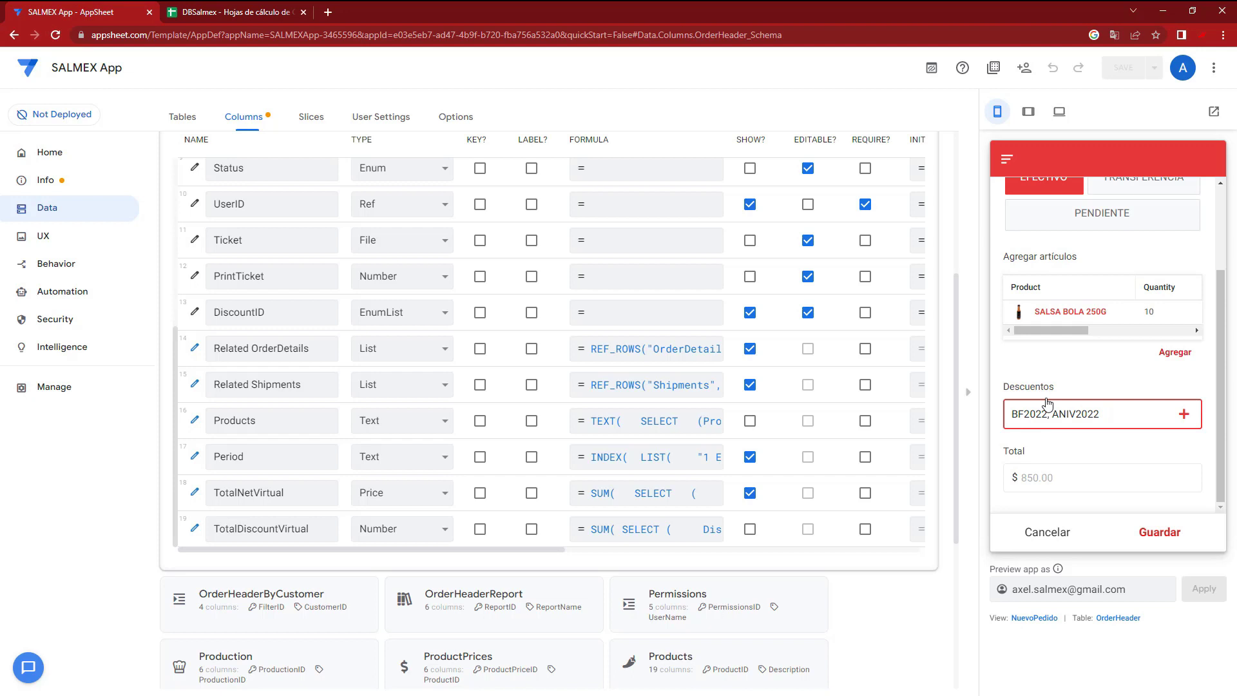
Add 3 CHILES TOREADOS JALAPEÑOS 200 G to the order
click(1164, 352)
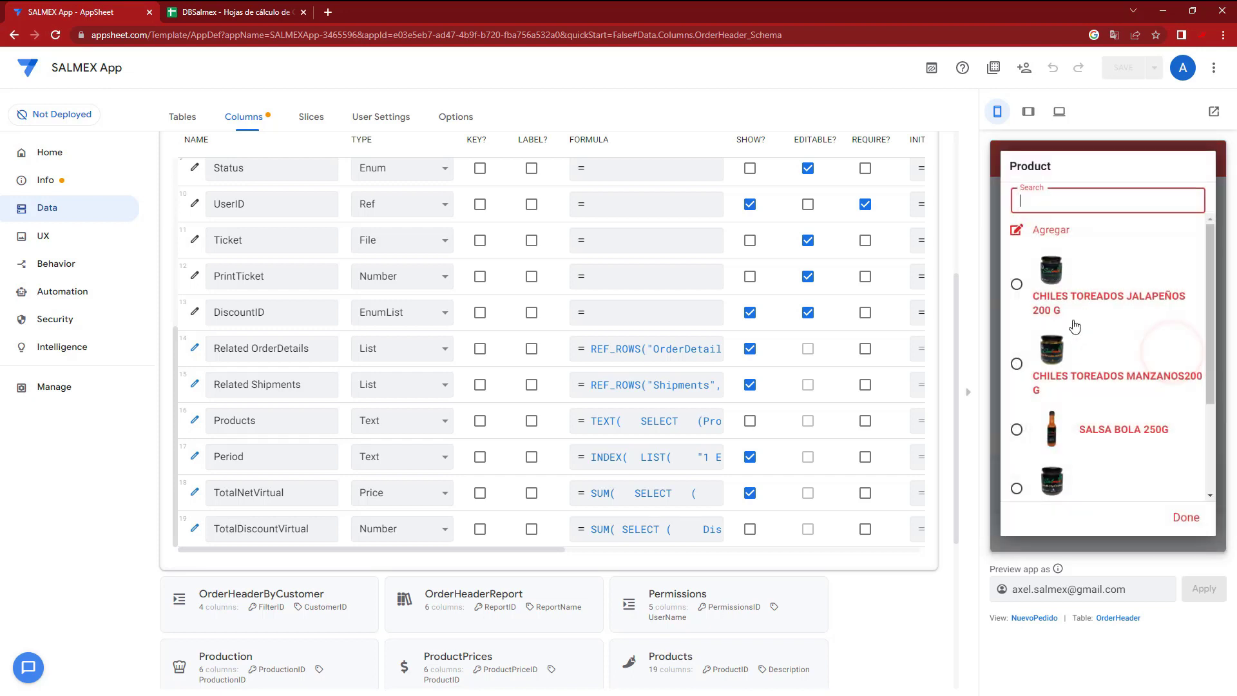
click(1060, 304)
click(1194, 348)
click(1194, 347)
click(1179, 531)
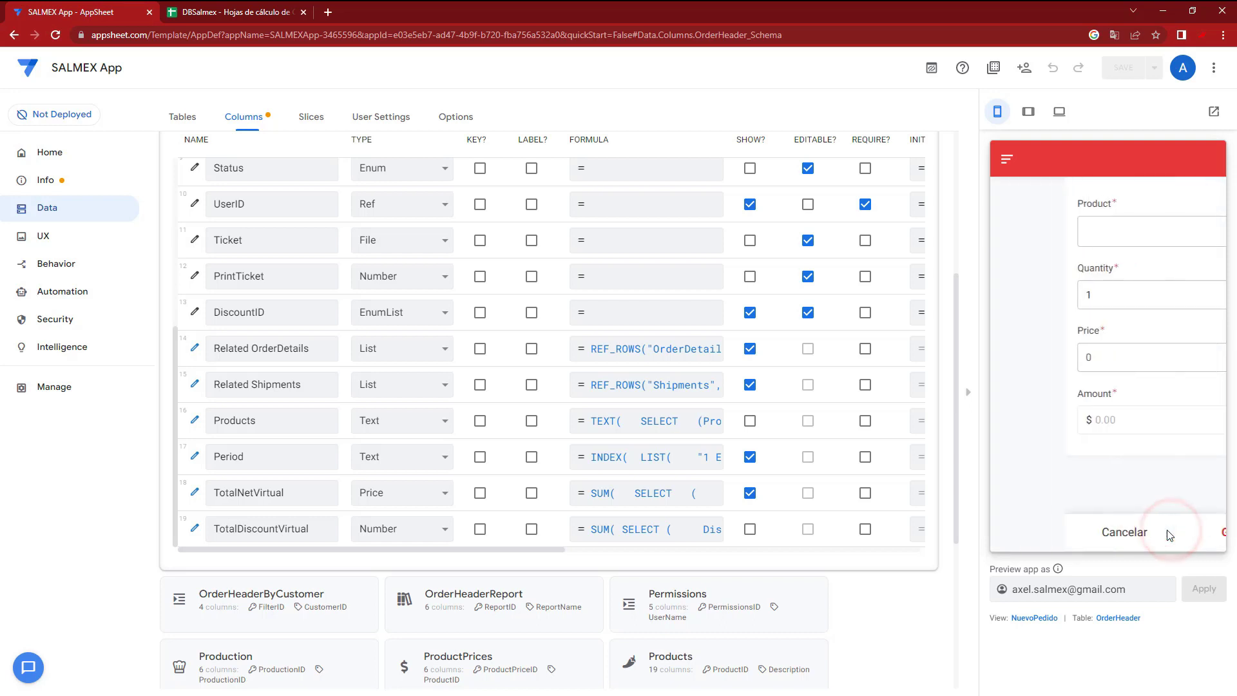
click(1176, 532)
click(1173, 532)
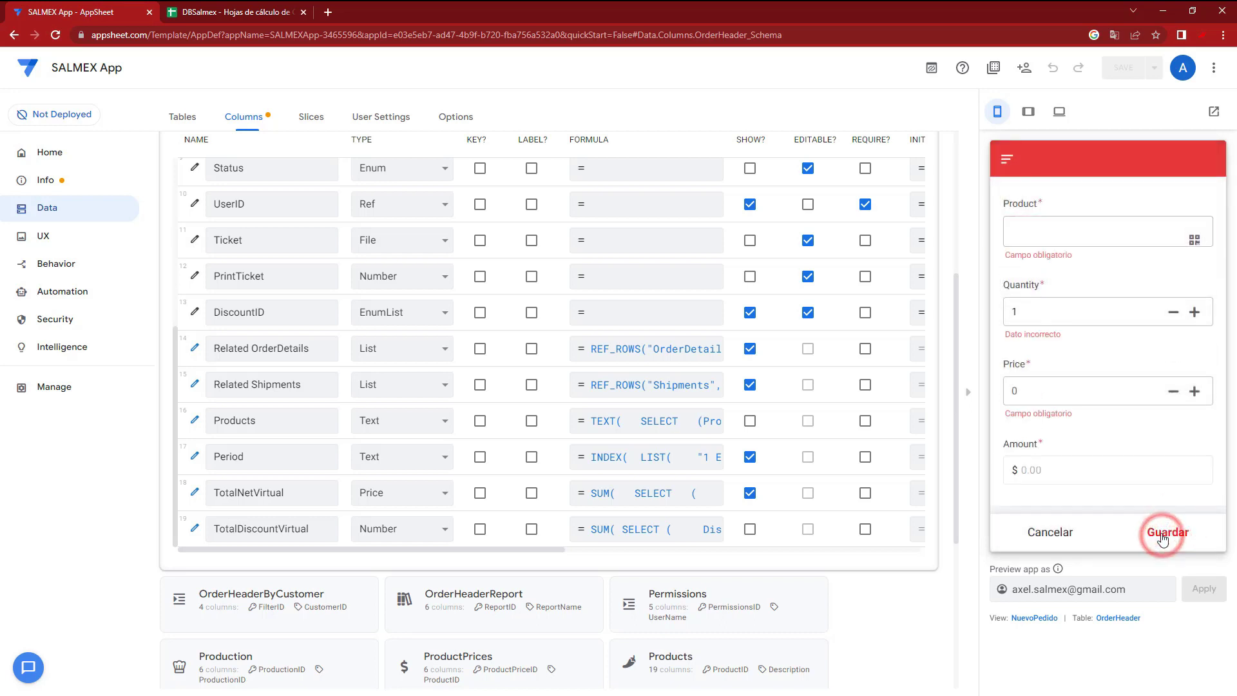
click(1049, 530)
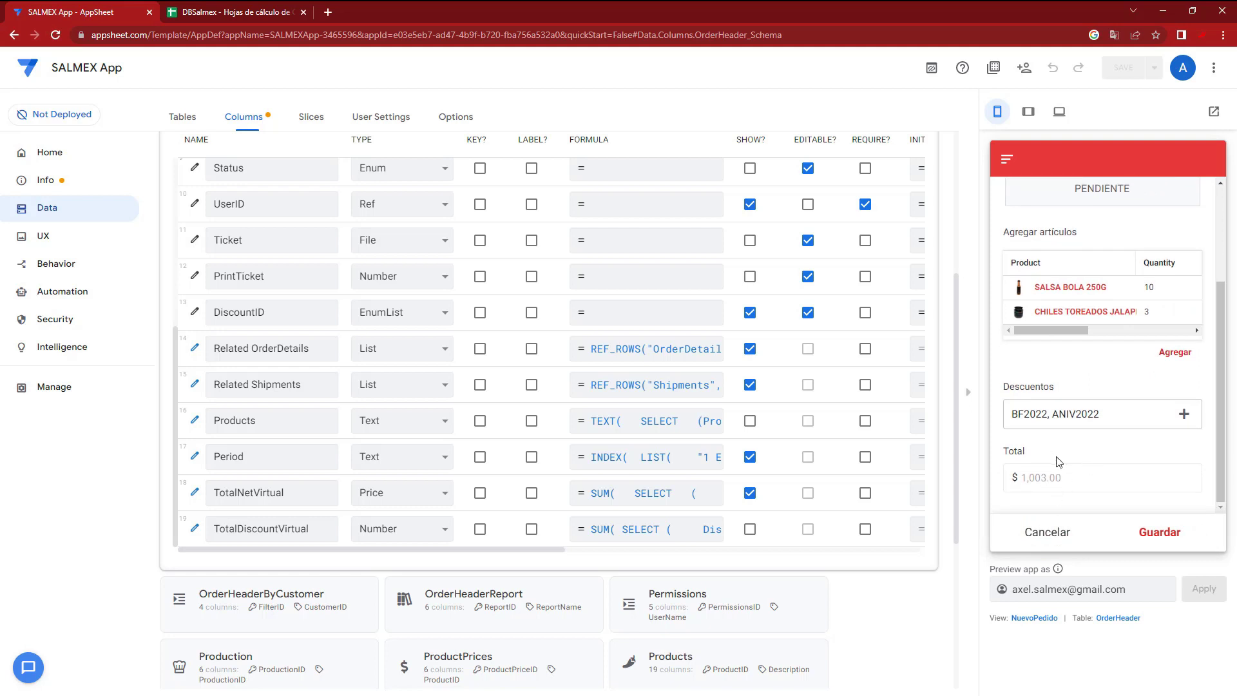
drag(1050, 326, 1103, 327)
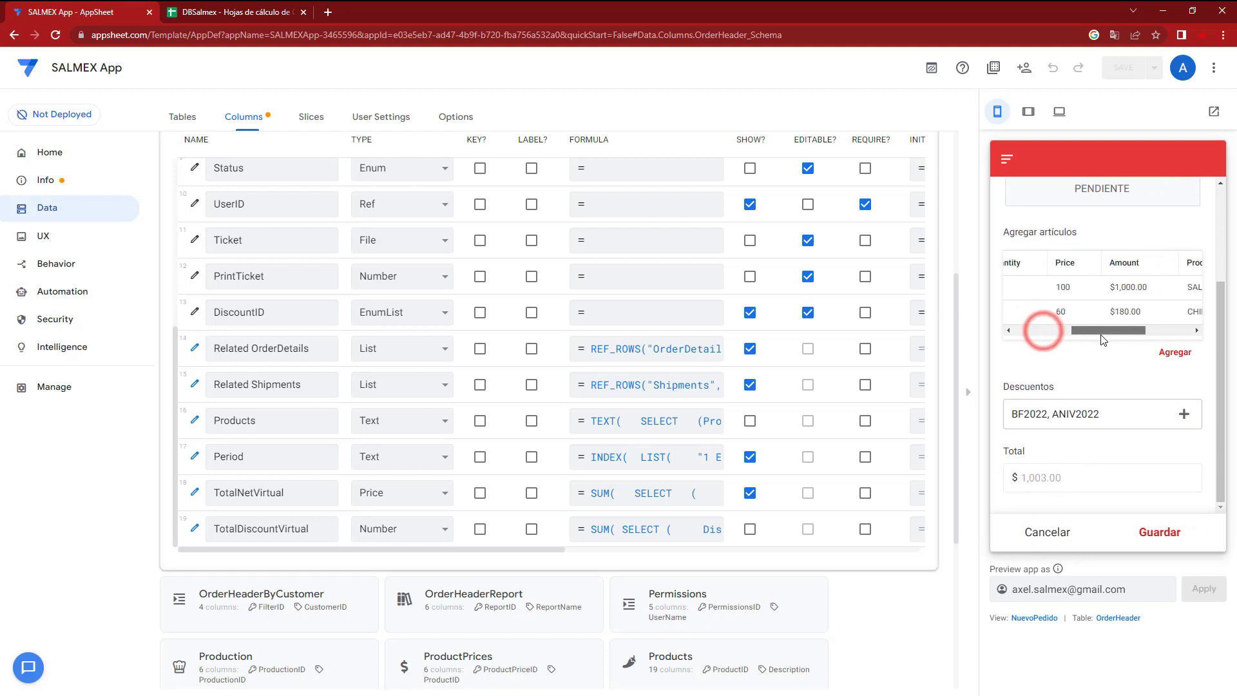
mouse_move(431, 691)
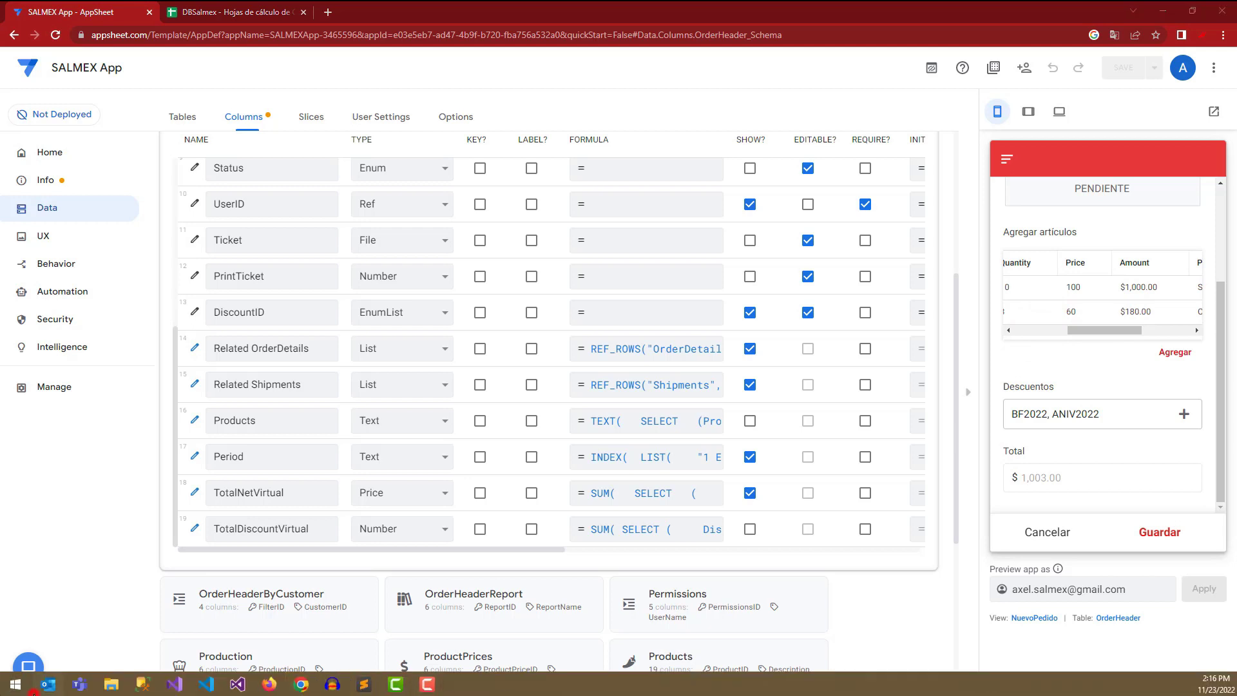
click(18, 692)
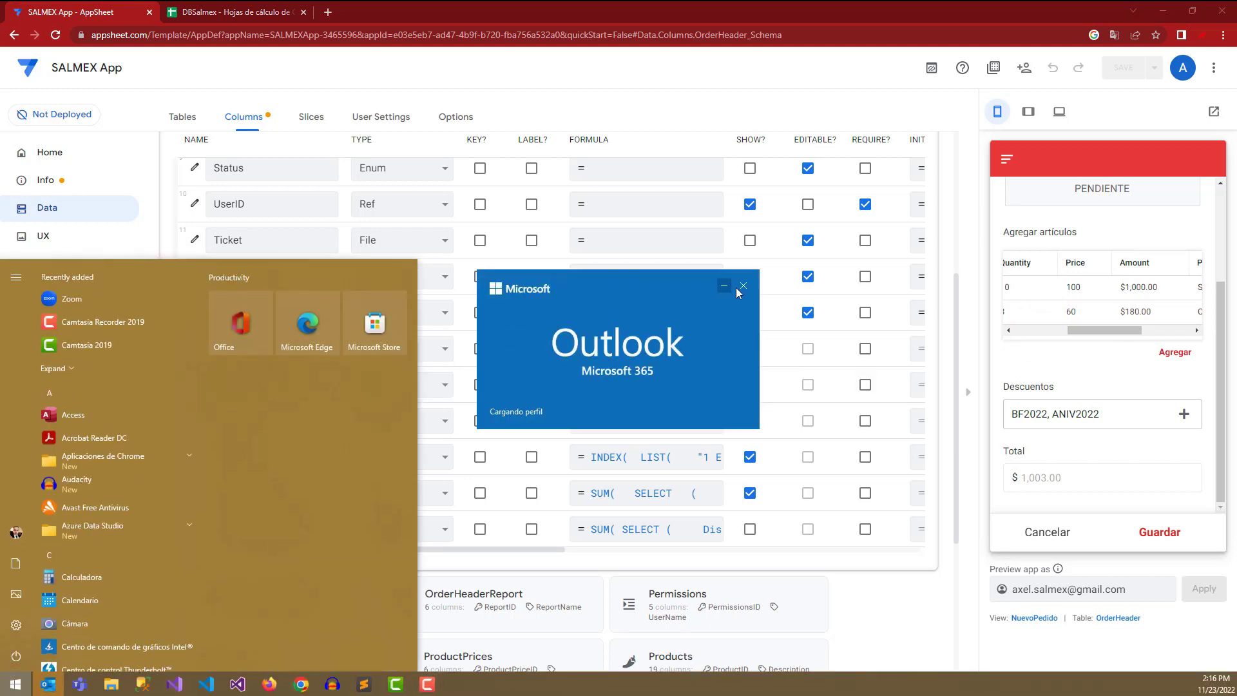
Close the stray Outlook window and launch Calculator via the Start search
click(741, 288)
click(17, 689)
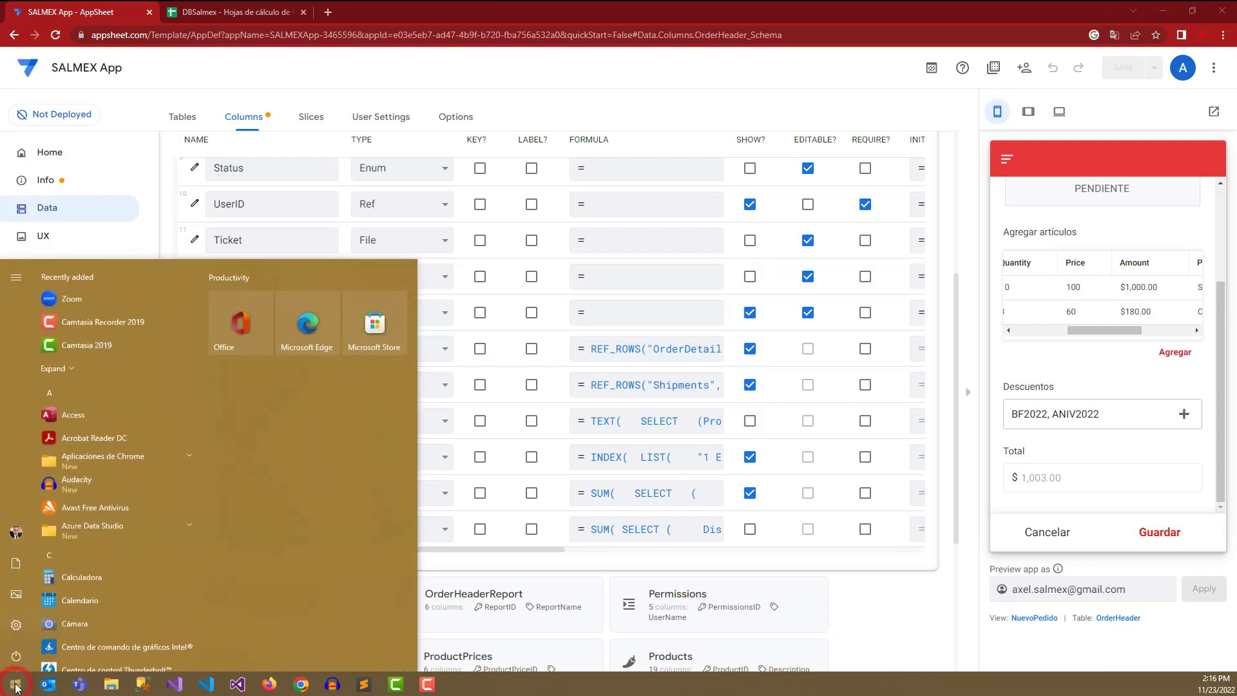
text(calc)
key(Return)
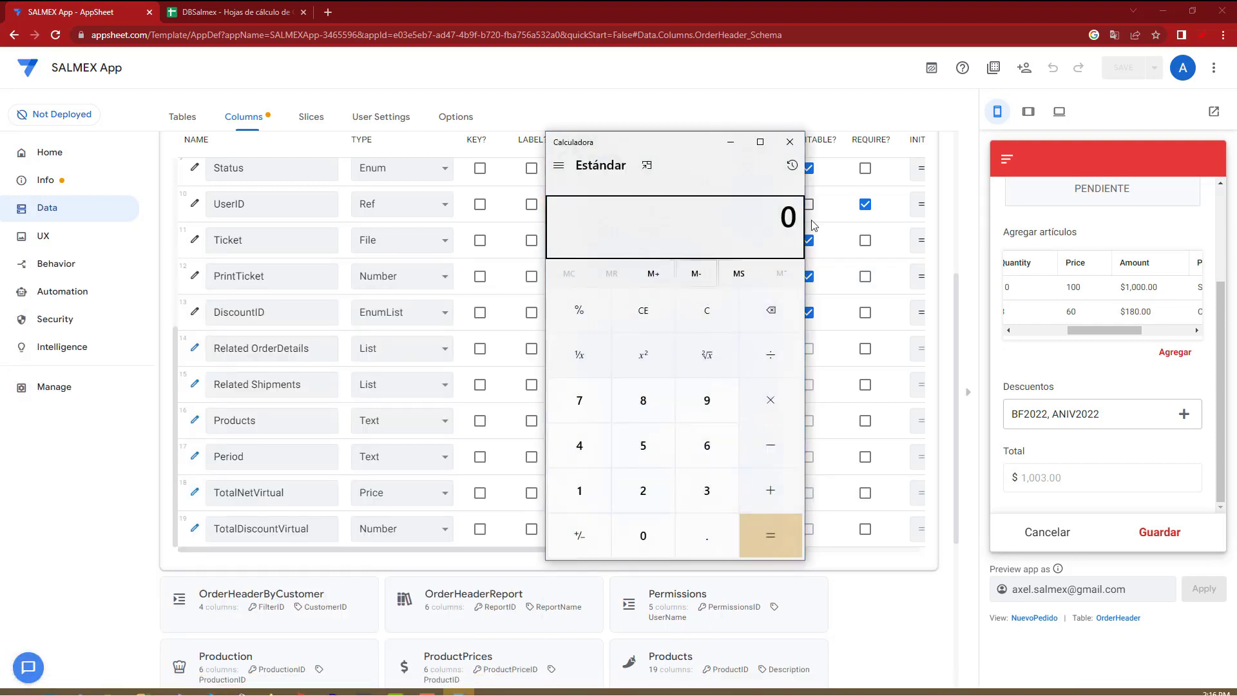
Compute 1000 + 180 = 1,180, then 15% of it, 177
text(1000 + 180)
key(Return)
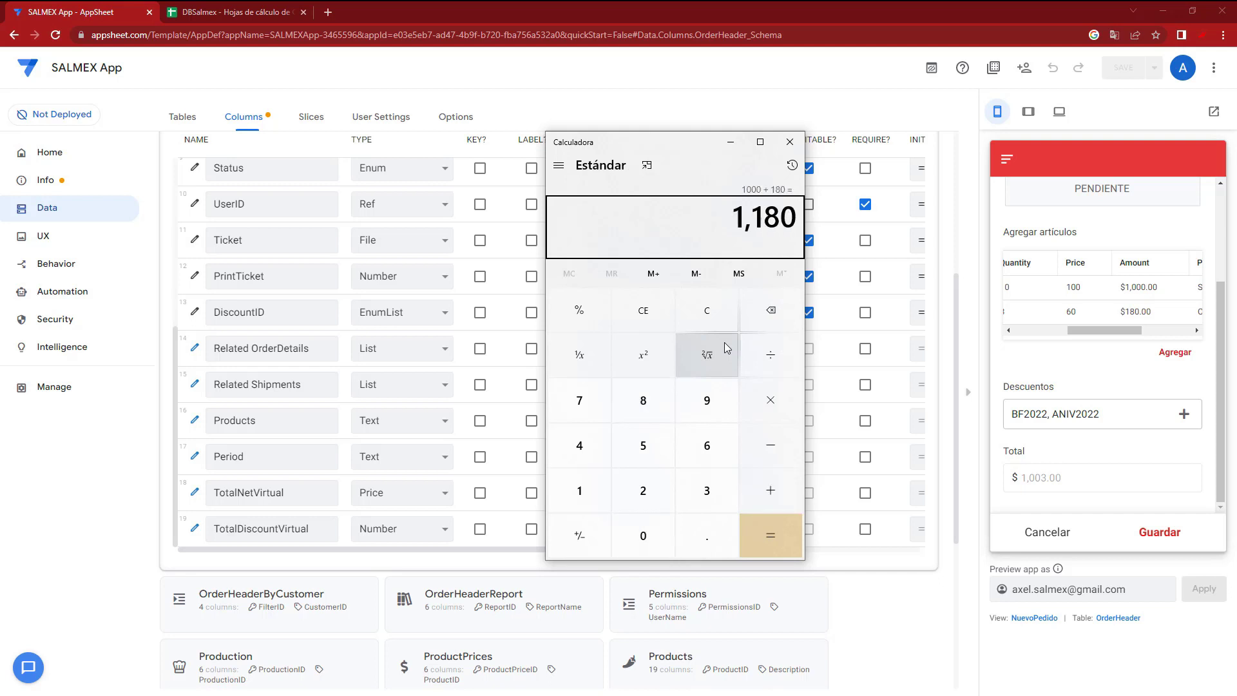
text(*1/100)
key(Return)
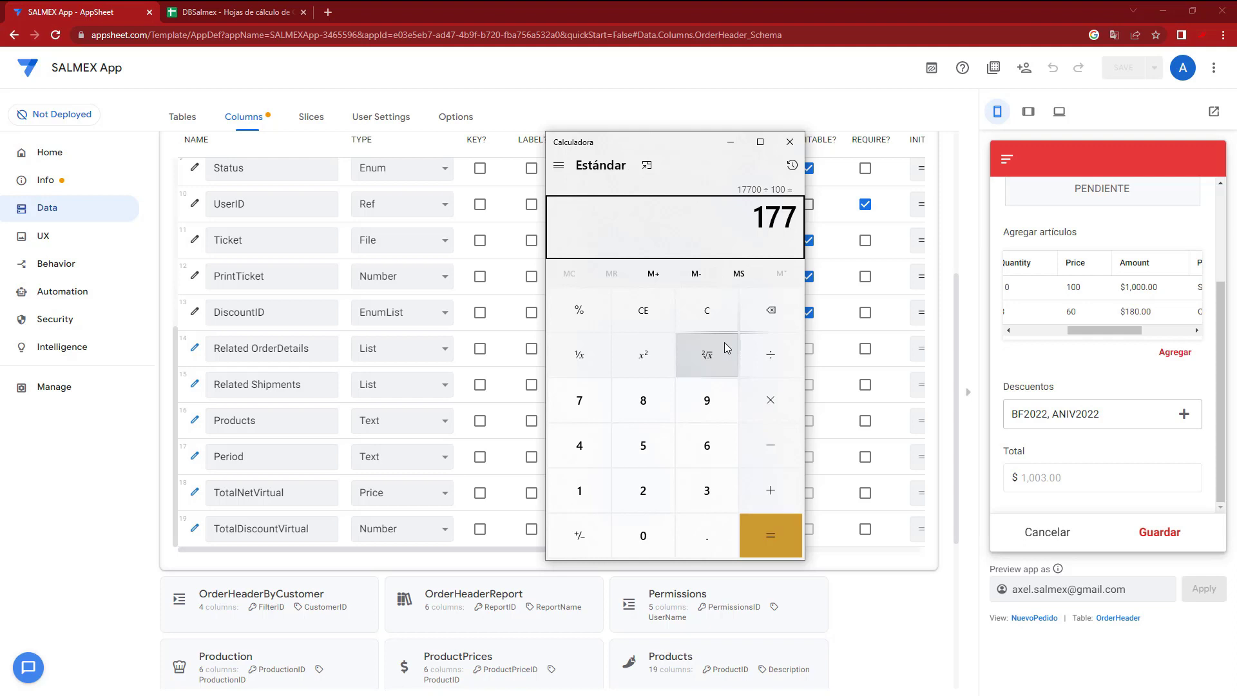
Clear the calculator and begin re-entering the 1180 amount
text(-100)
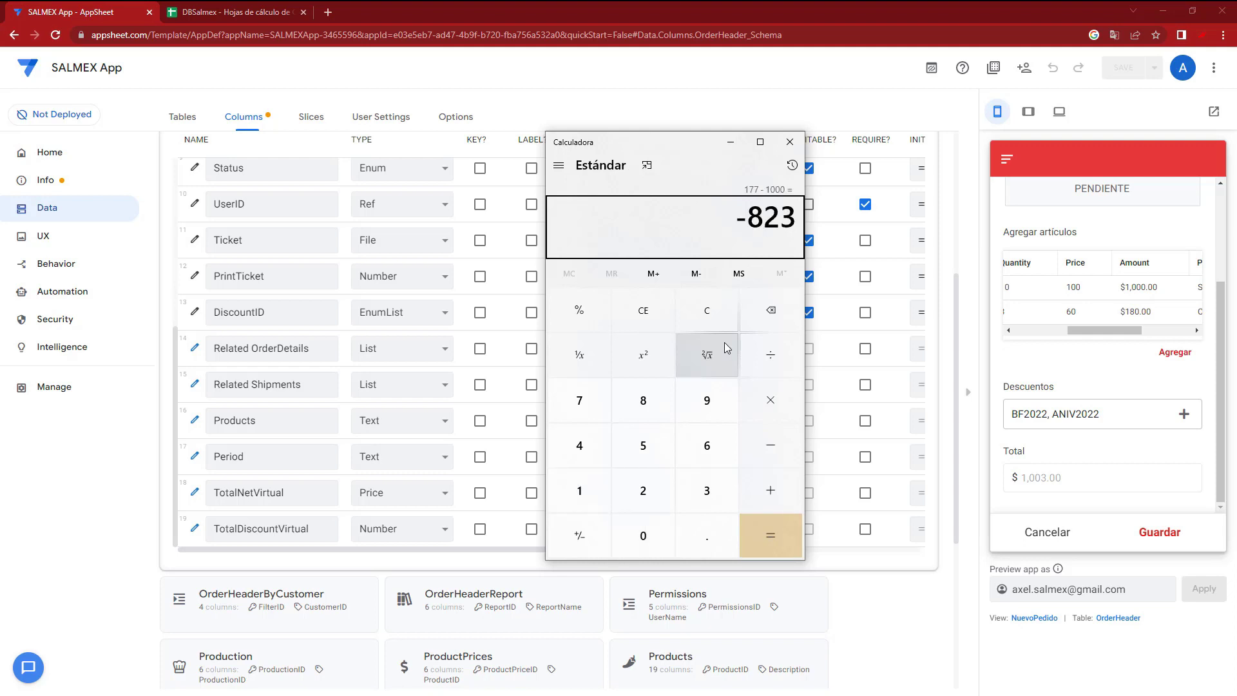
click(707, 310)
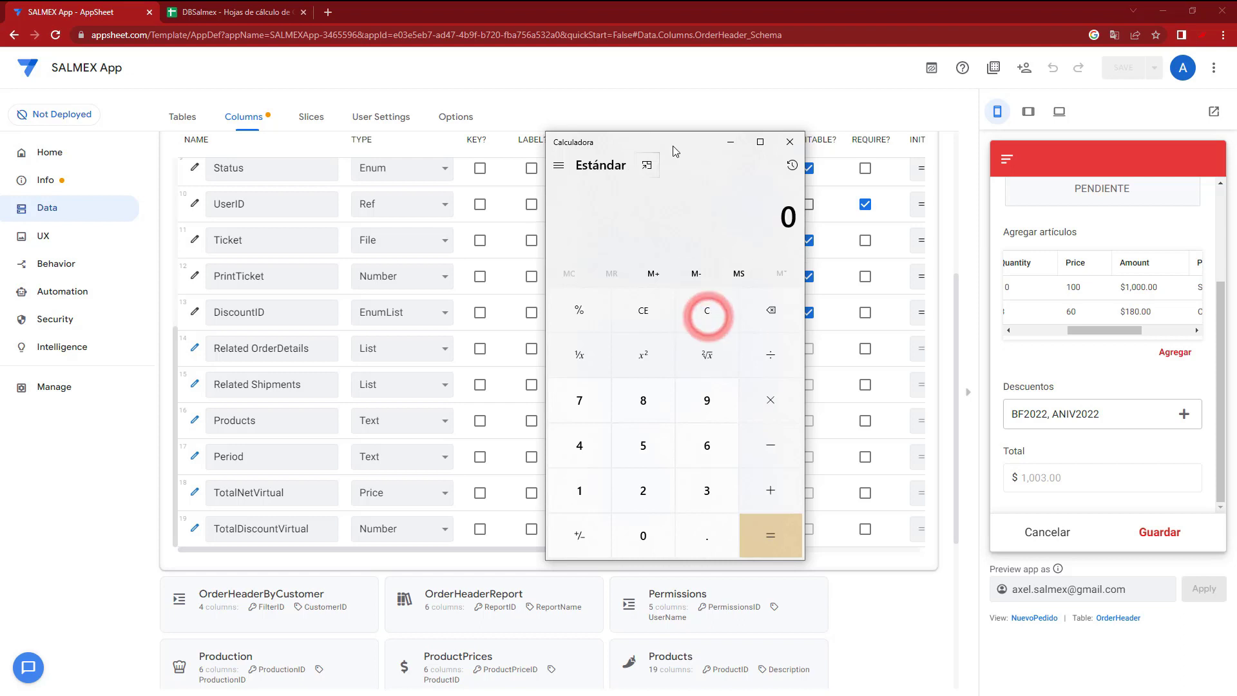
drag(673, 145, 798, 179)
text(1)
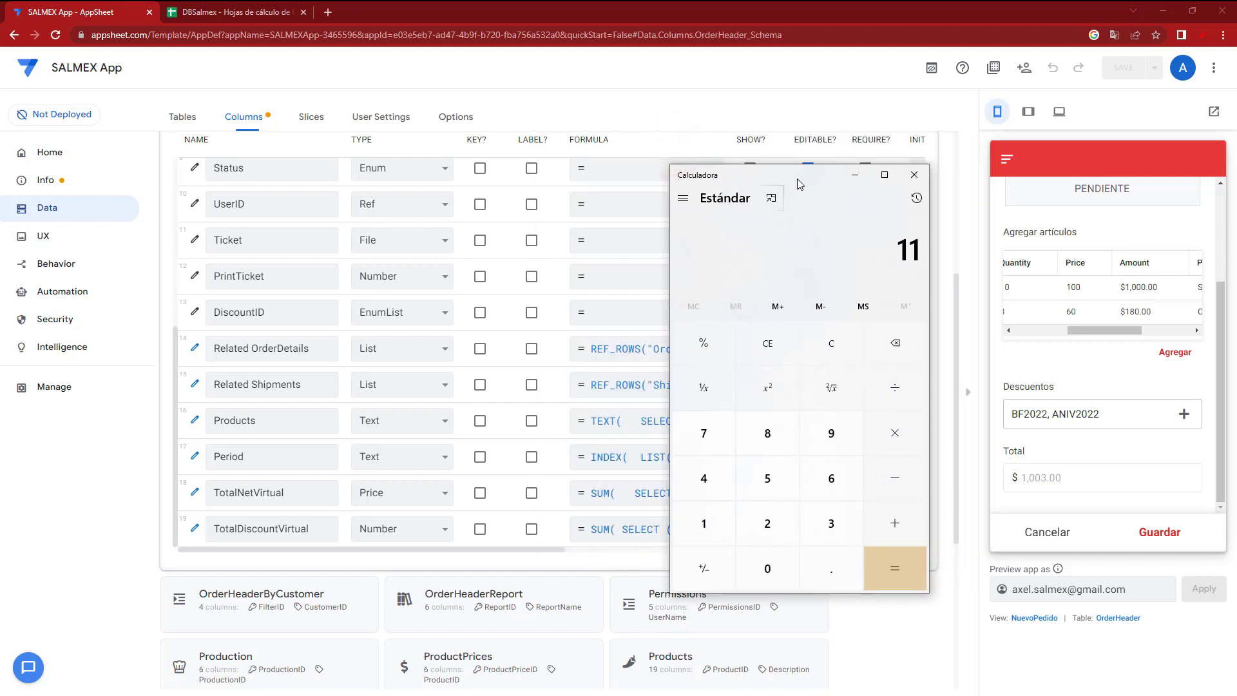
text(80)
Review the TotalDiscountVirtual and TotalNetVirtual formulas in the Expression Assistant
click(633, 523)
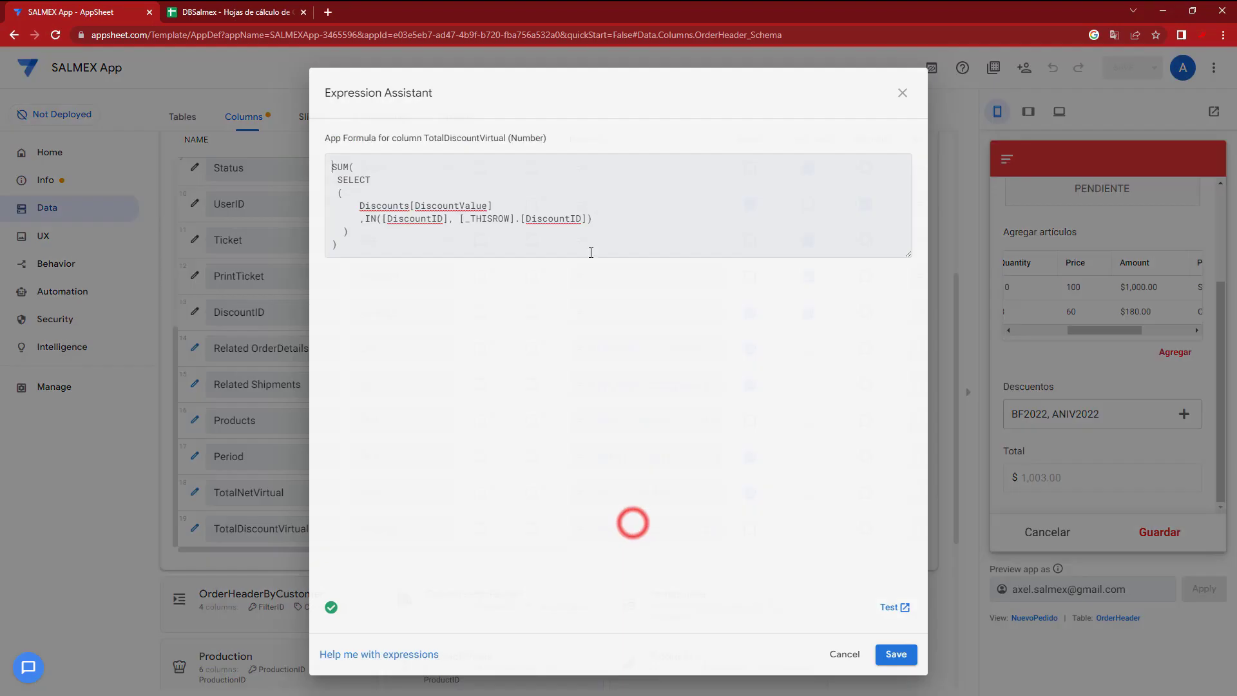
click(901, 95)
click(632, 492)
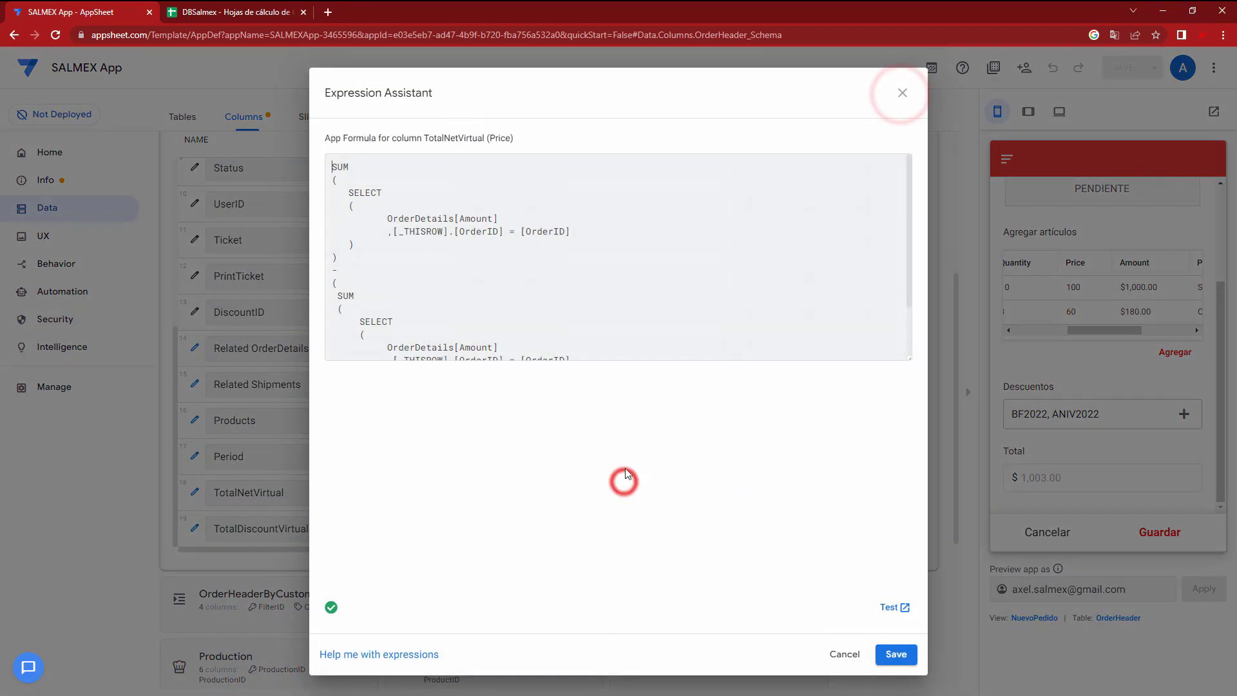
scroll(519, 194, up, 2)
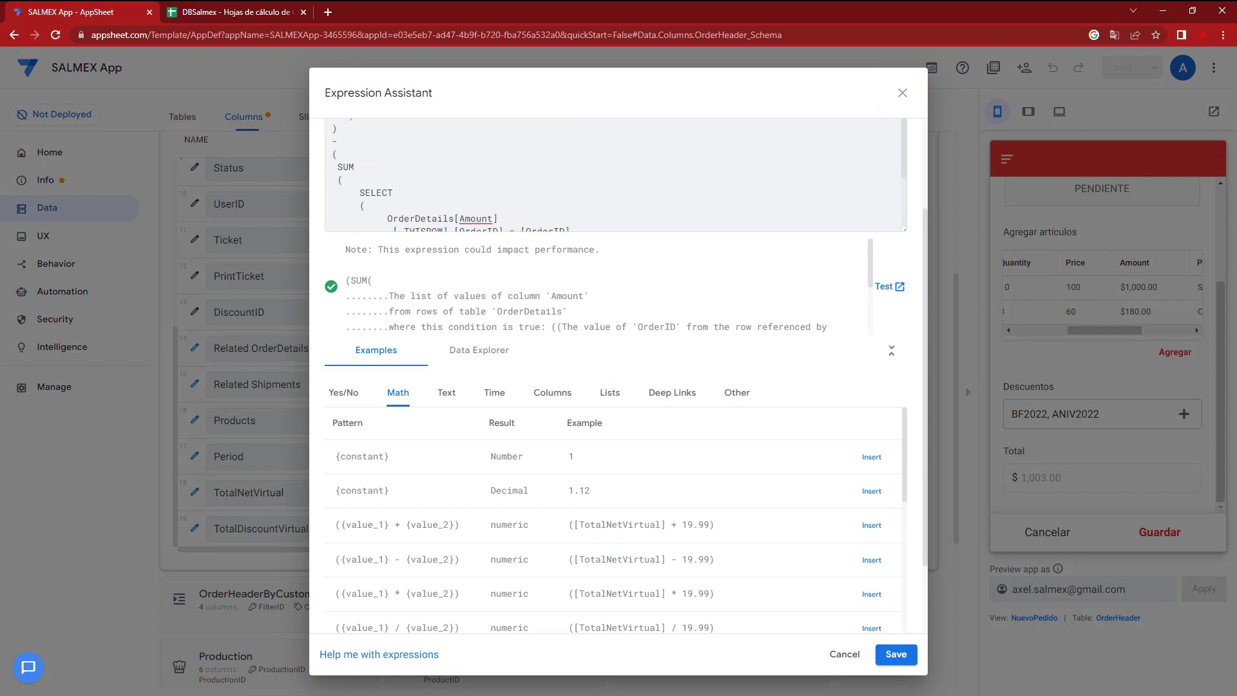
In the existing Calculator, multiply 1,180 by 1510
click(457, 684)
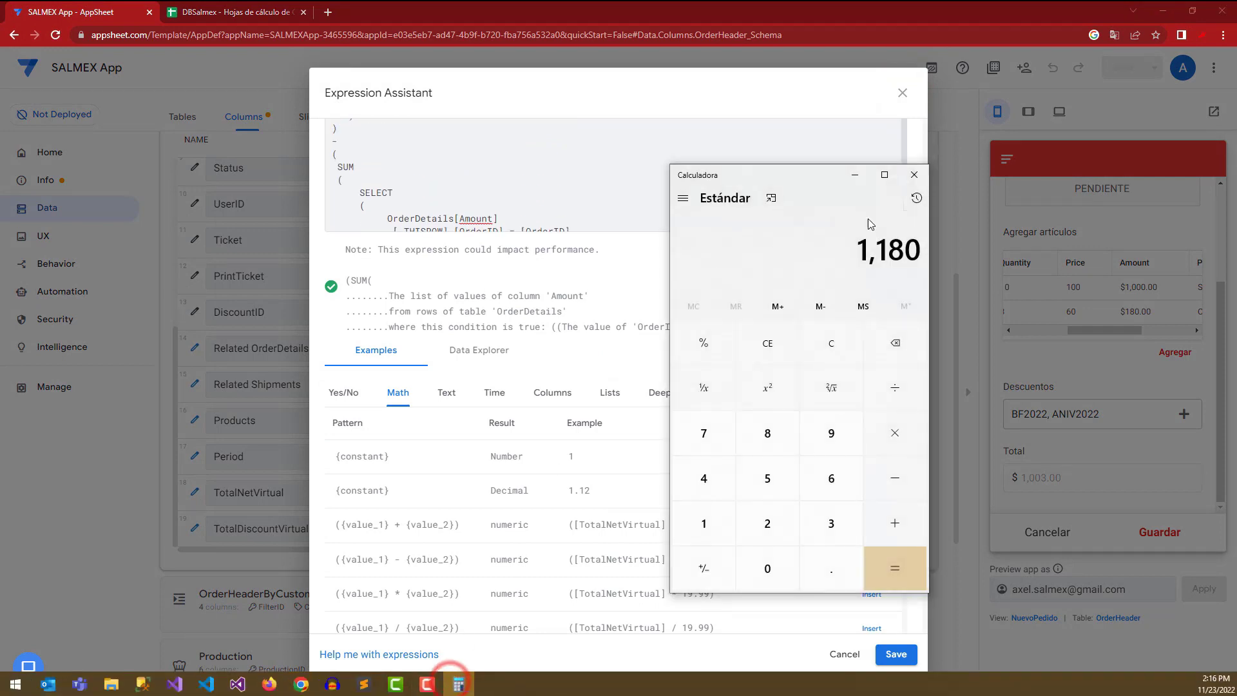
click(891, 435)
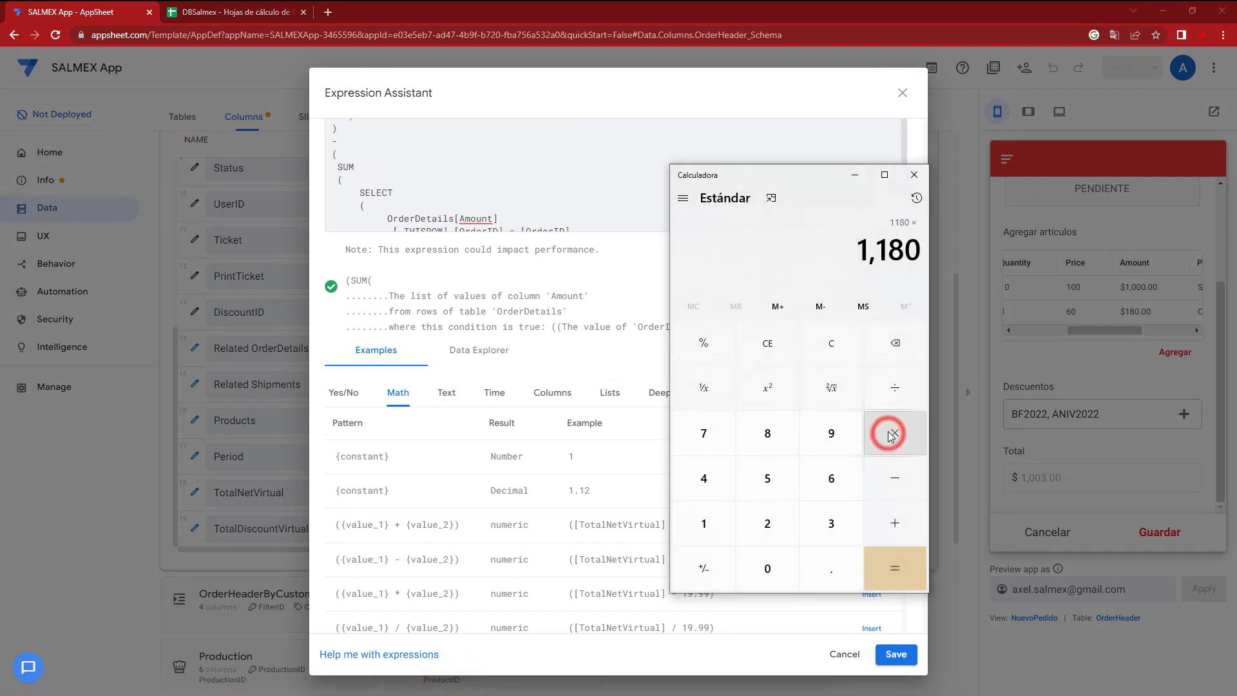
text( 15 =)
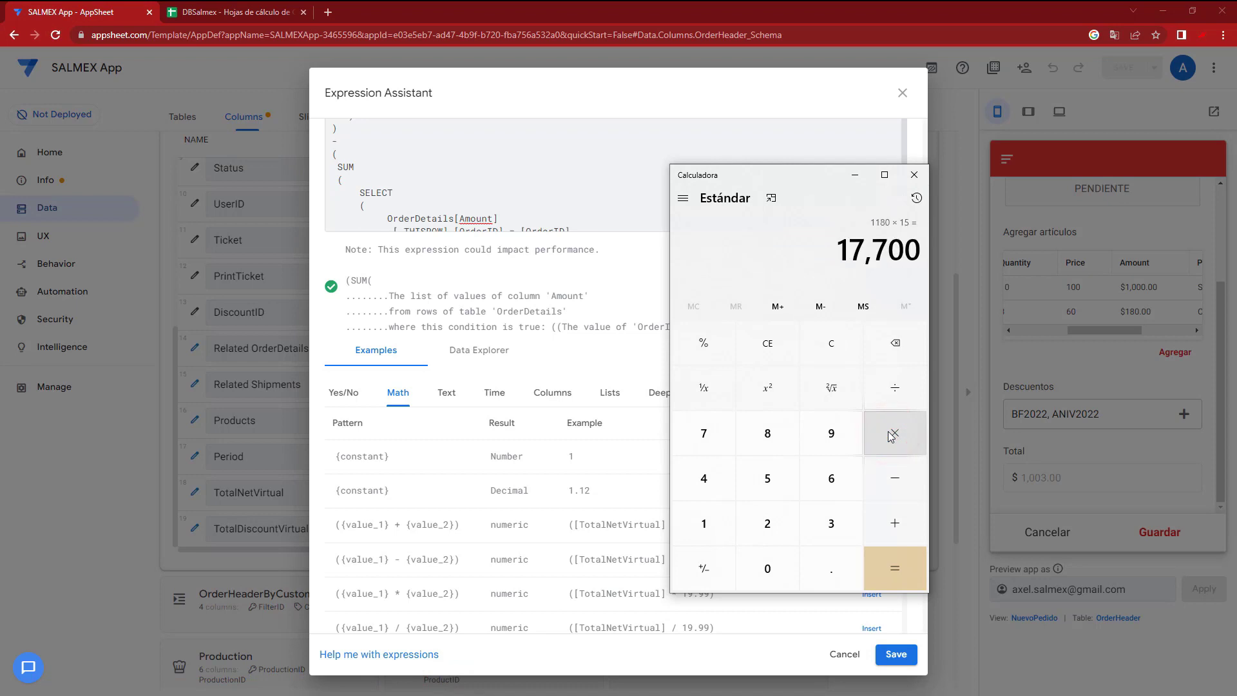
text(100)
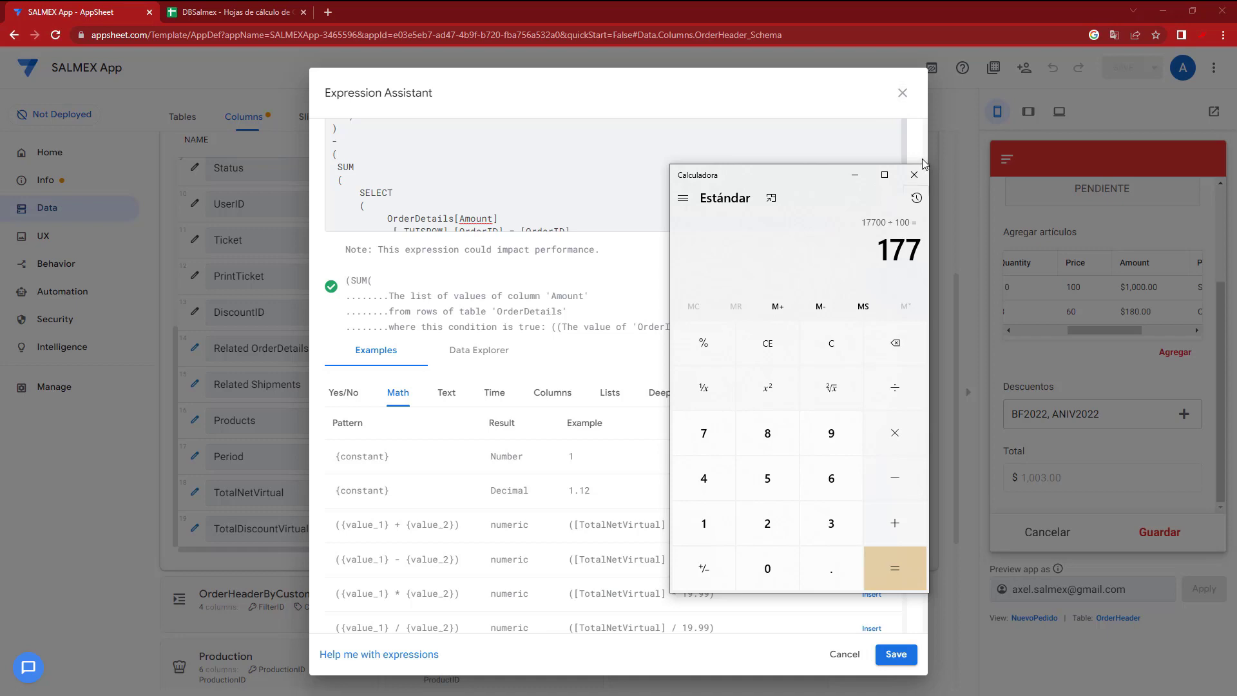
drag(834, 174, 623, 175)
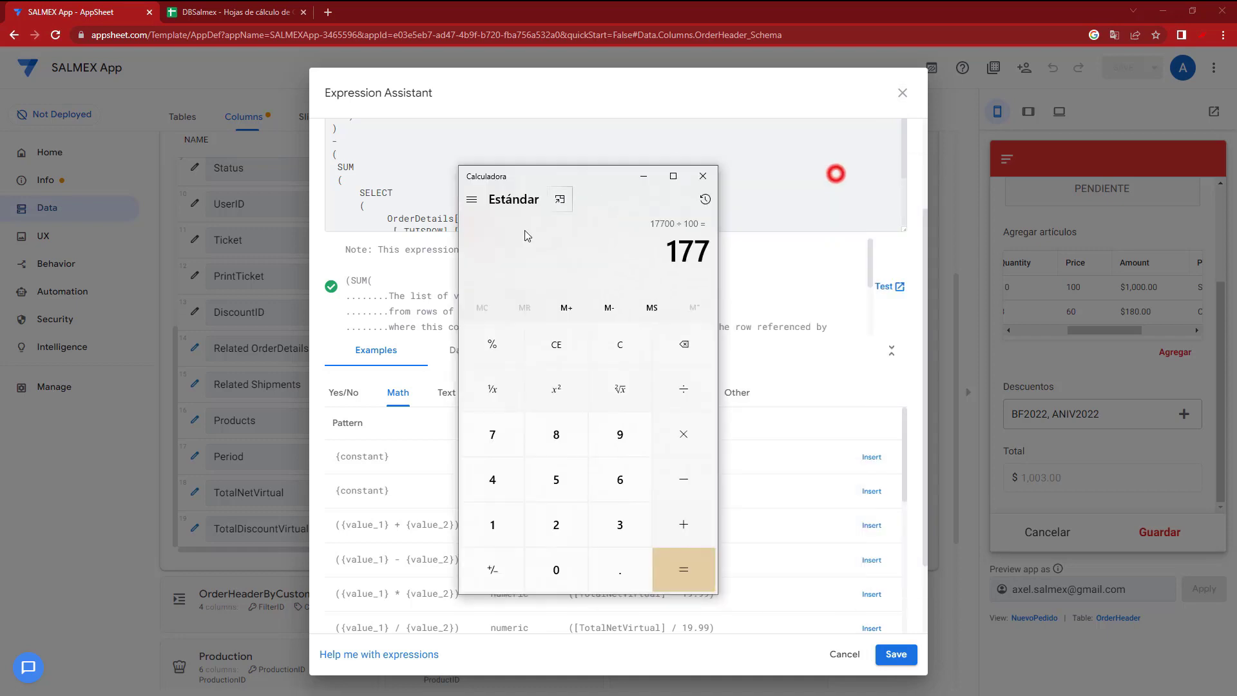
In a second Calculator, compute 1180 − 177 = 1,003 and match it against the preview's 1,003.00 Total
click(4, 691)
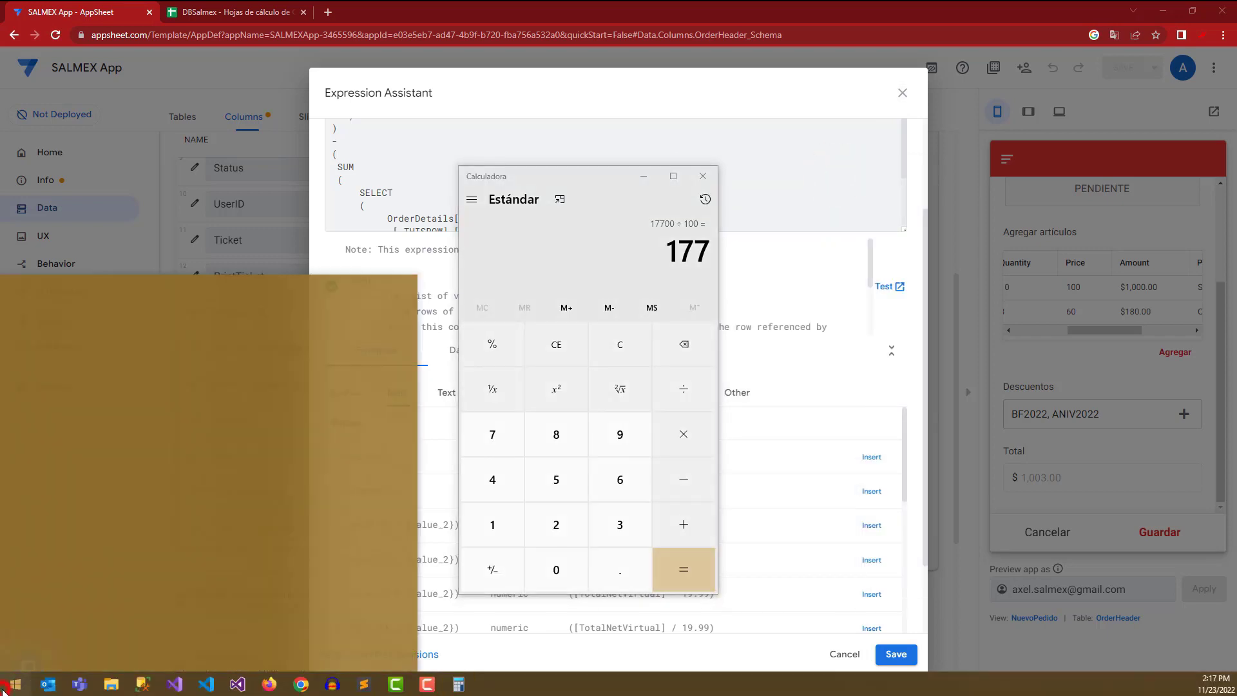
text(calc)
click(3, 691)
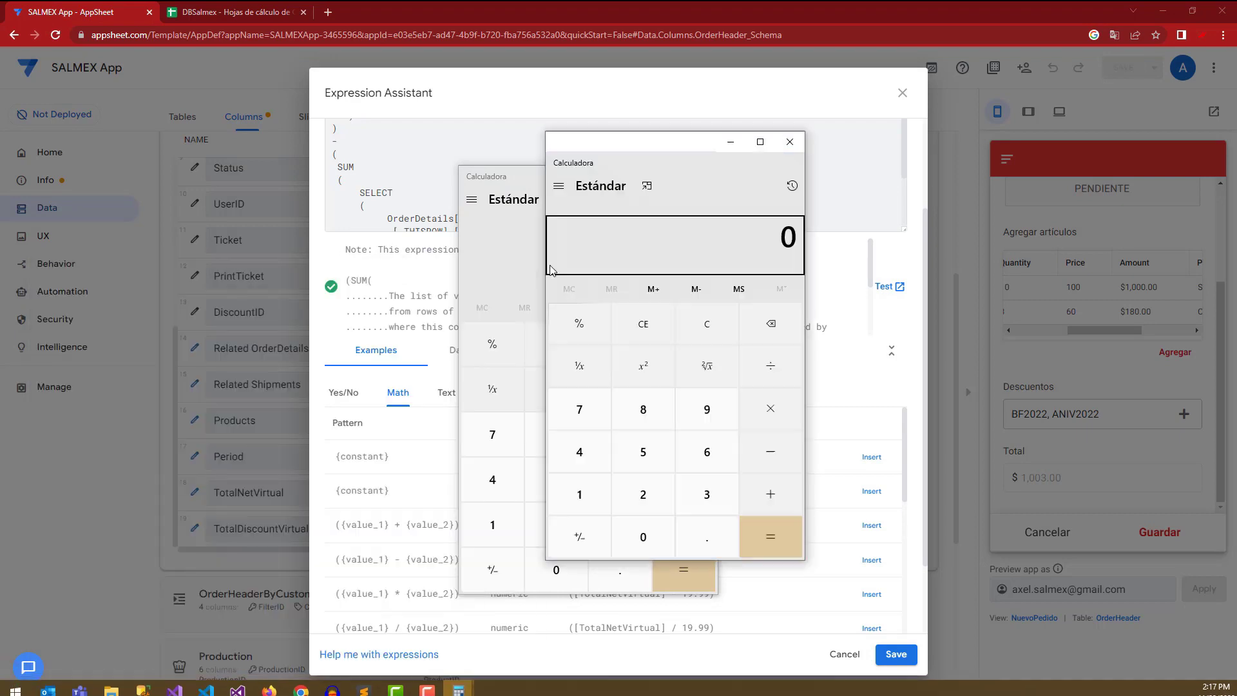
drag(656, 141, 370, 169)
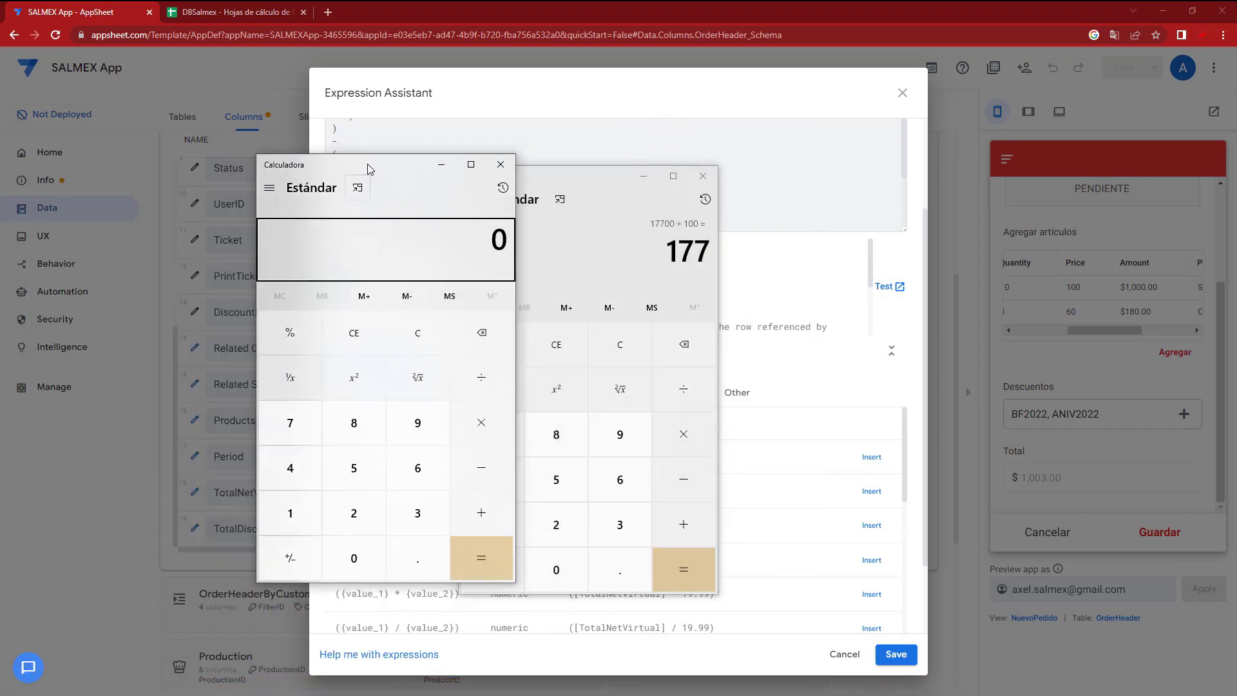
key(minus)
text(77 =)
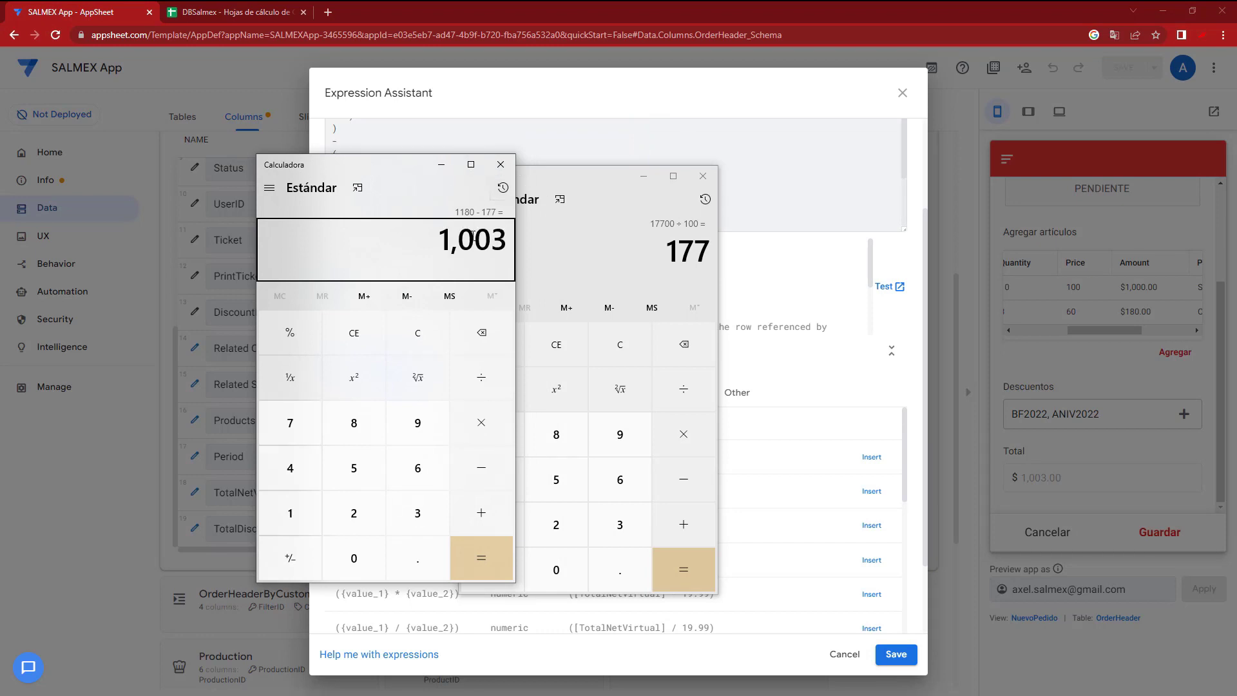
drag(442, 243, 521, 245)
click(974, 332)
drag(1025, 478, 1090, 482)
Discard the unsaved order and go to the Descuentos table from the side menu
click(1082, 477)
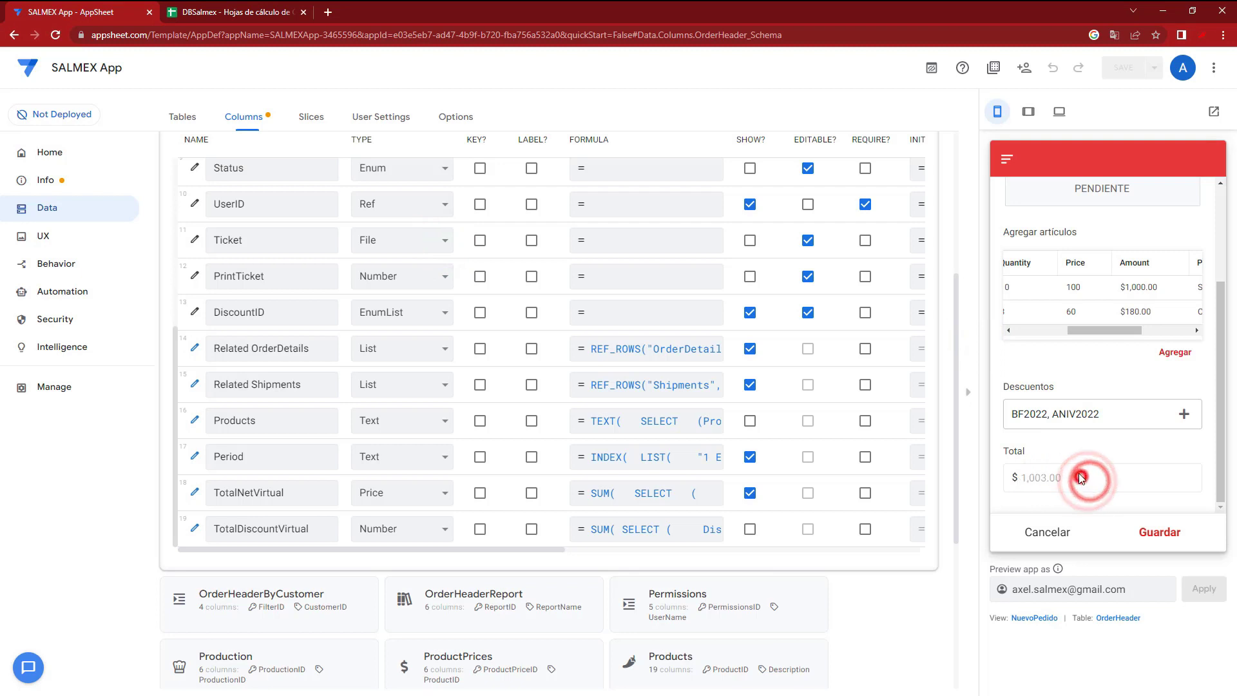
click(1042, 533)
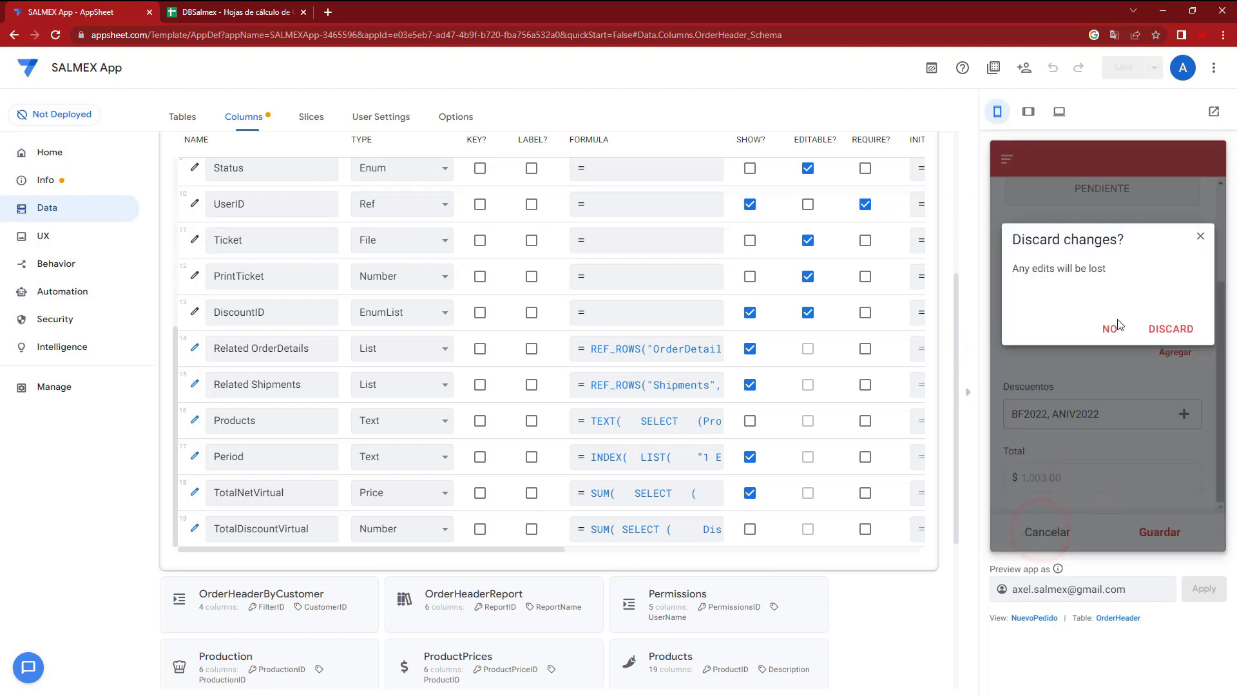
click(1167, 330)
click(1003, 169)
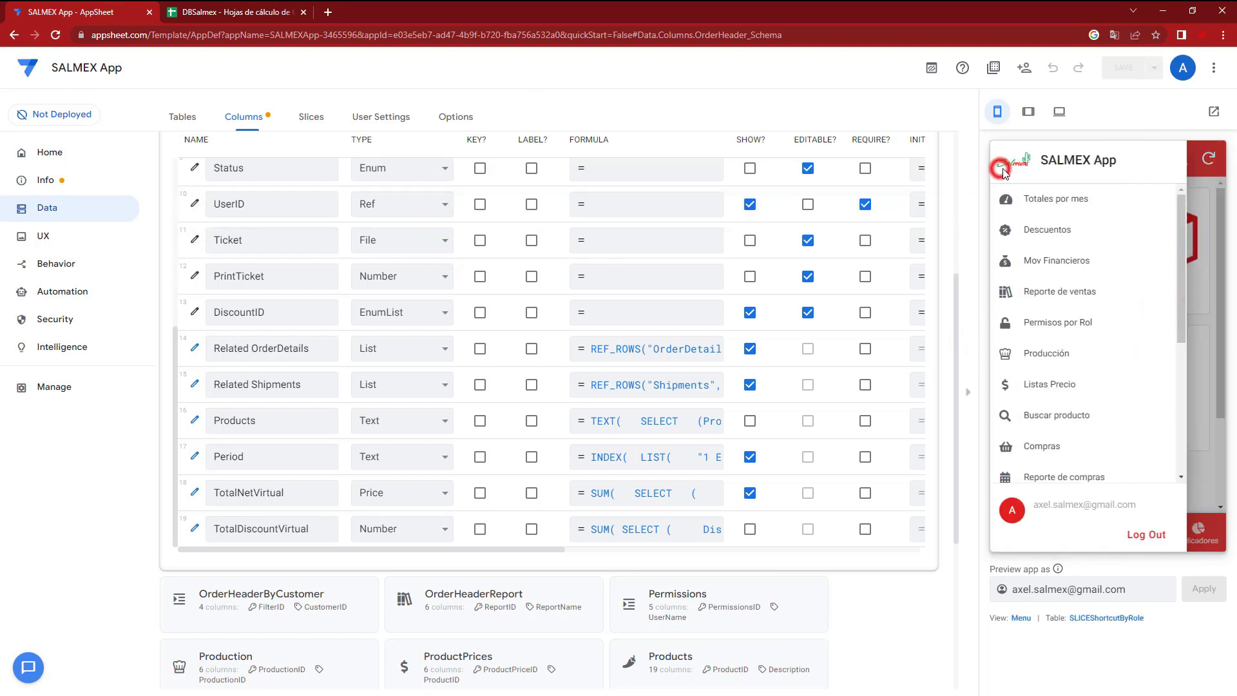
click(1032, 236)
Add discount ESPN22 at 2%, valid 15/11/2022 to 30/11/2022, and save it
click(1197, 473)
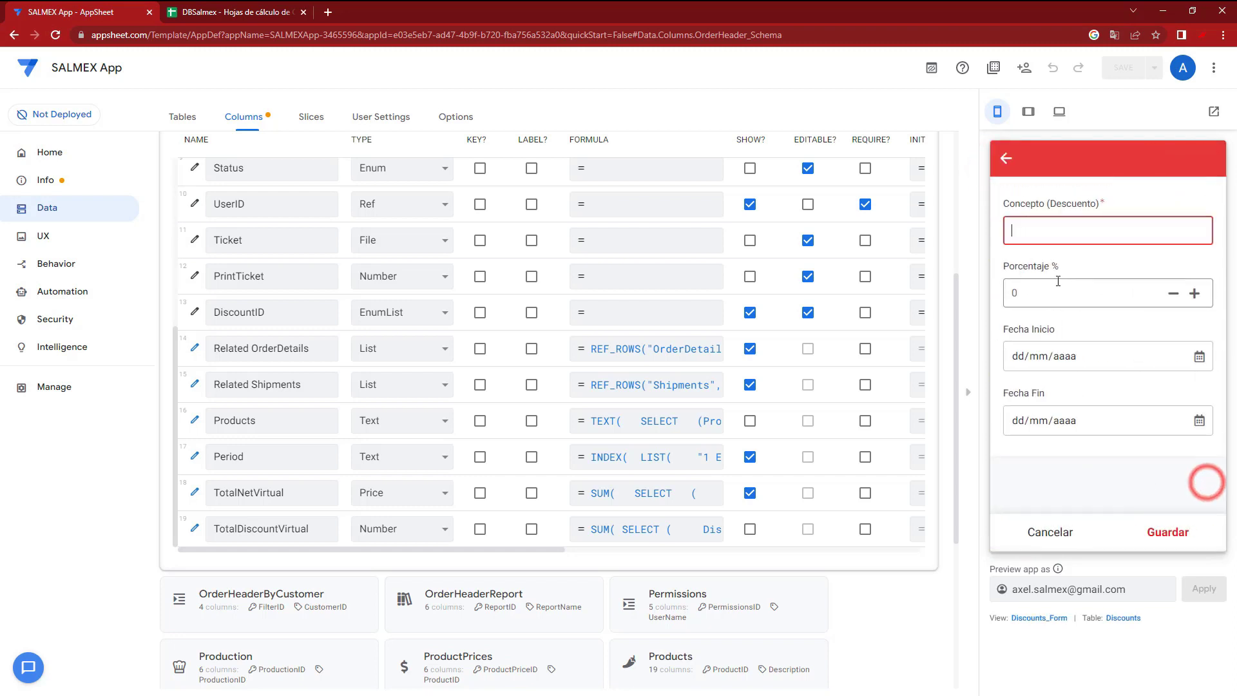
click(1075, 288)
click(1053, 239)
text(ESPN22)
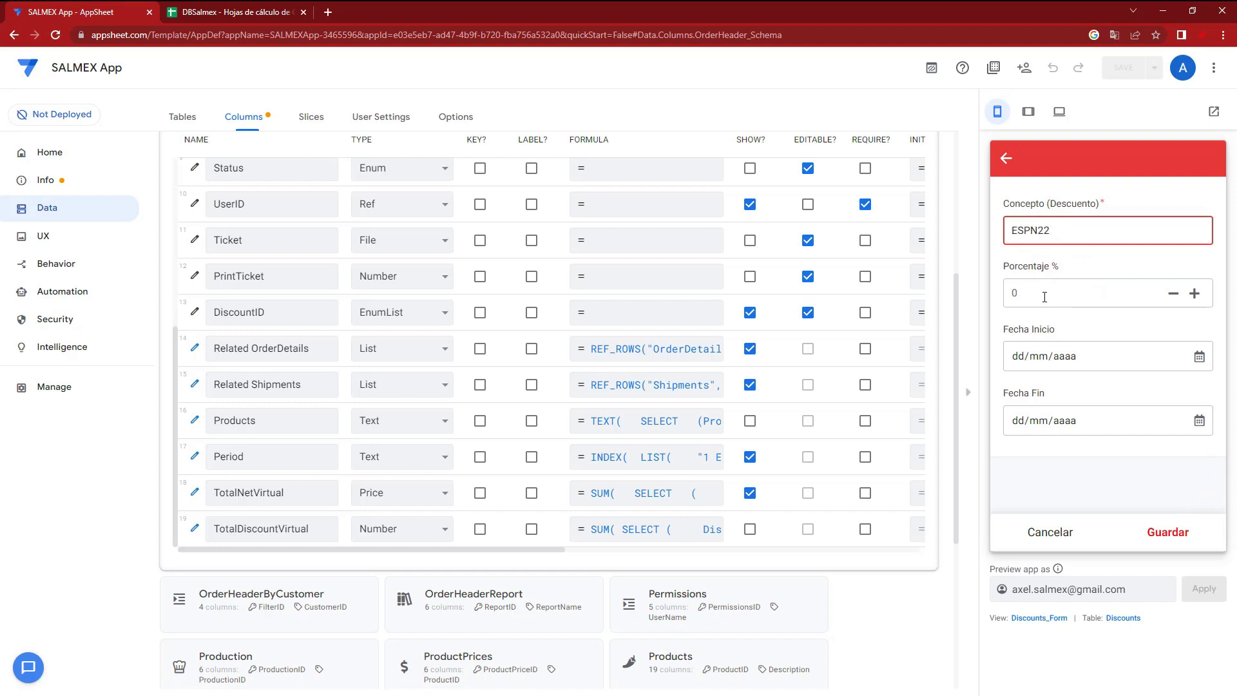
click(1044, 295)
text(2)
click(1205, 360)
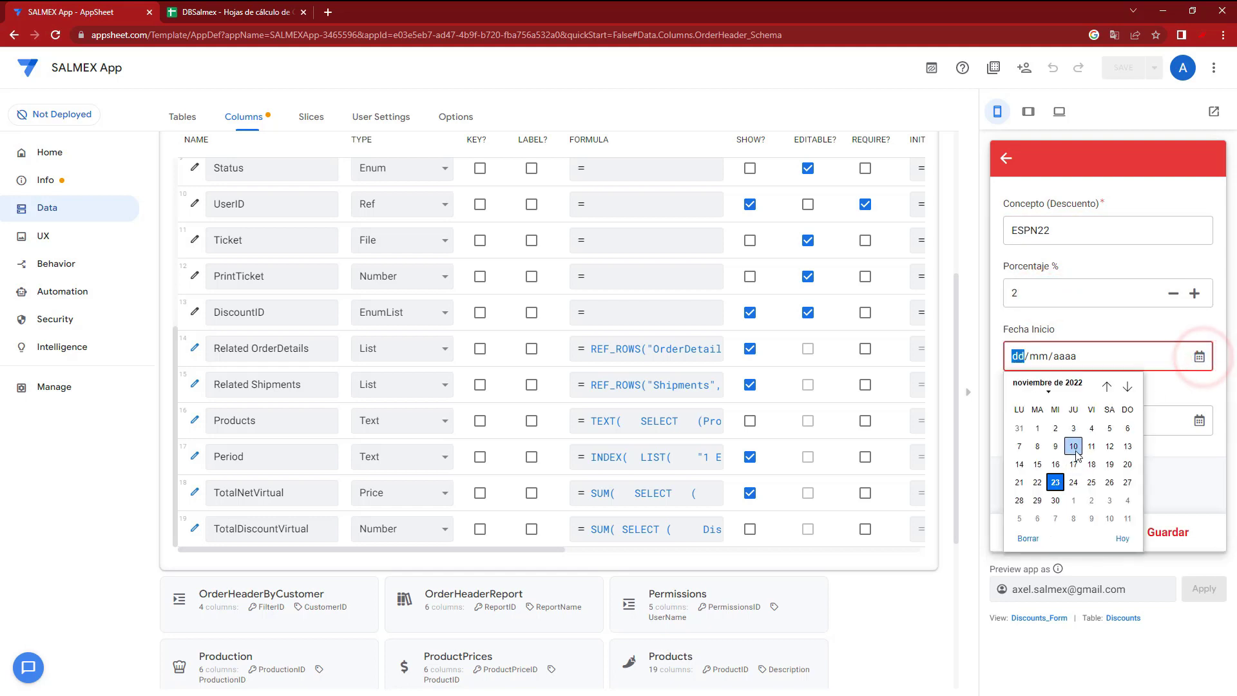
click(1199, 420)
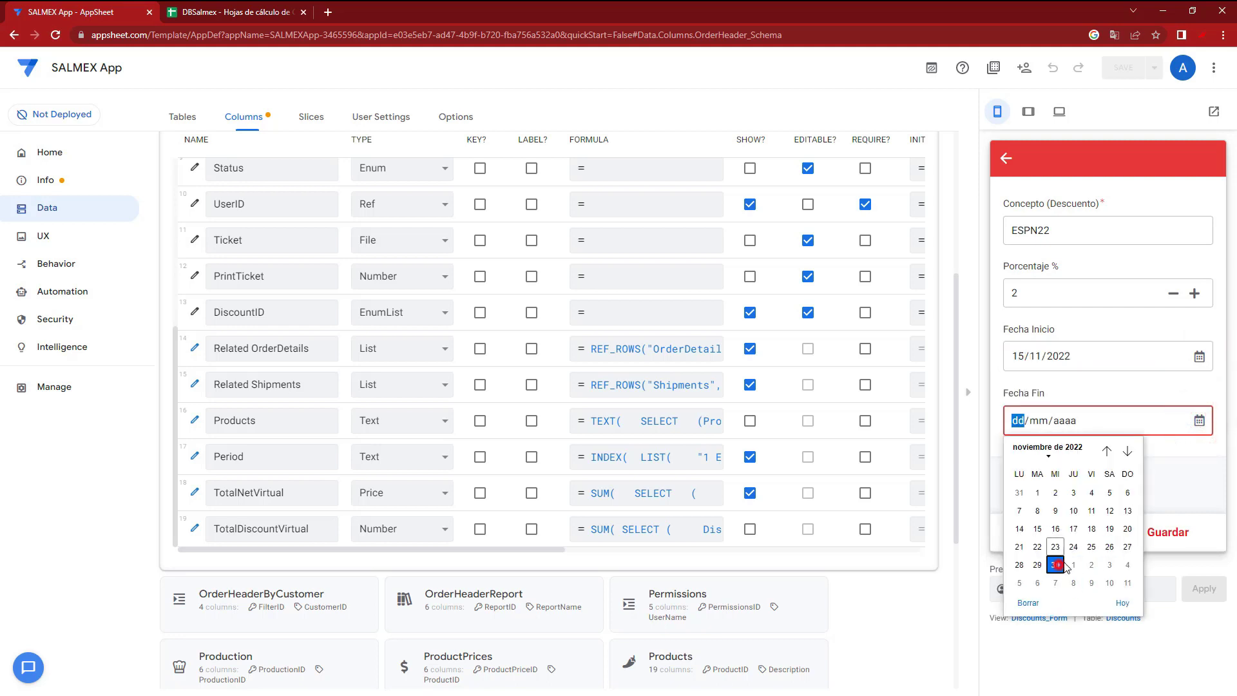
click(1056, 564)
click(1160, 570)
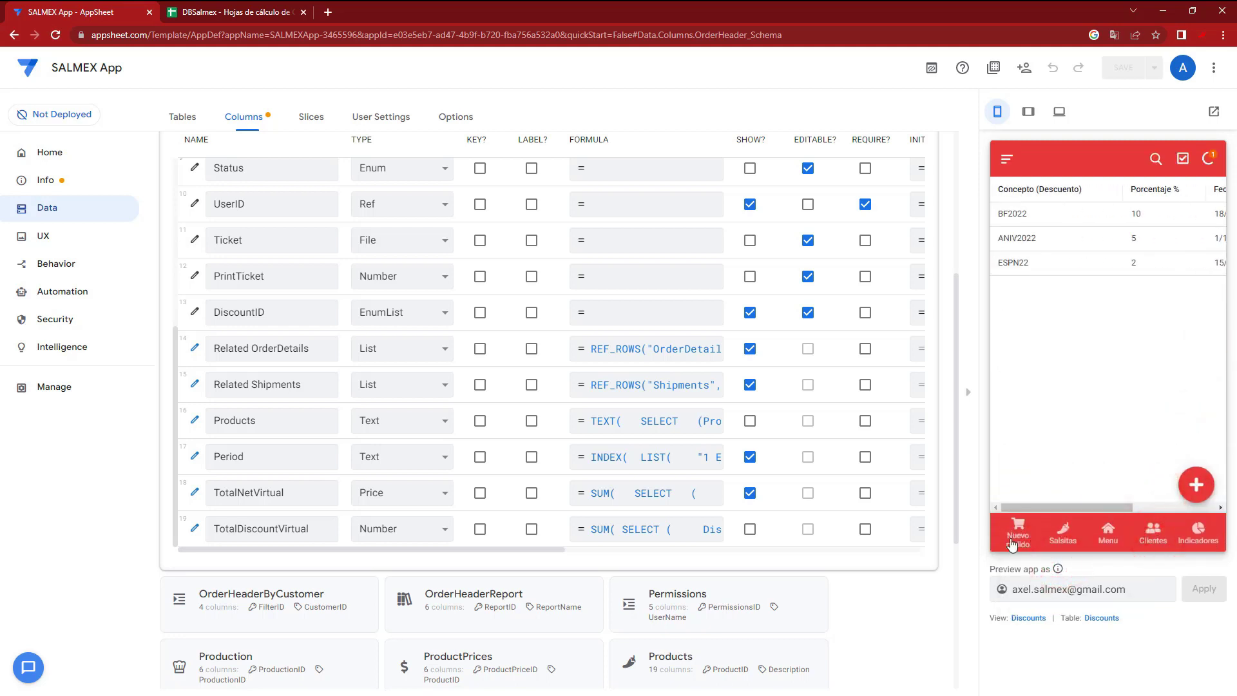
Start a new order and add a line of 10 SALSA BOLA 250G at price 100
click(1012, 543)
click(1057, 530)
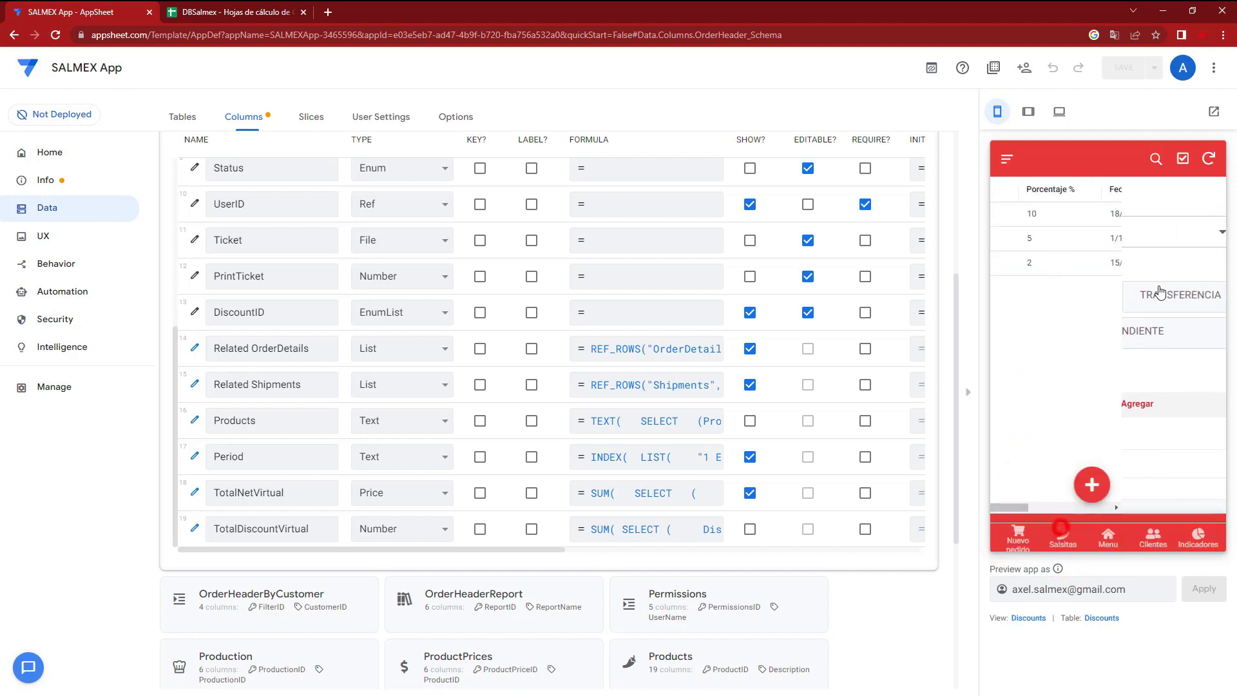
click(1019, 537)
click(1154, 403)
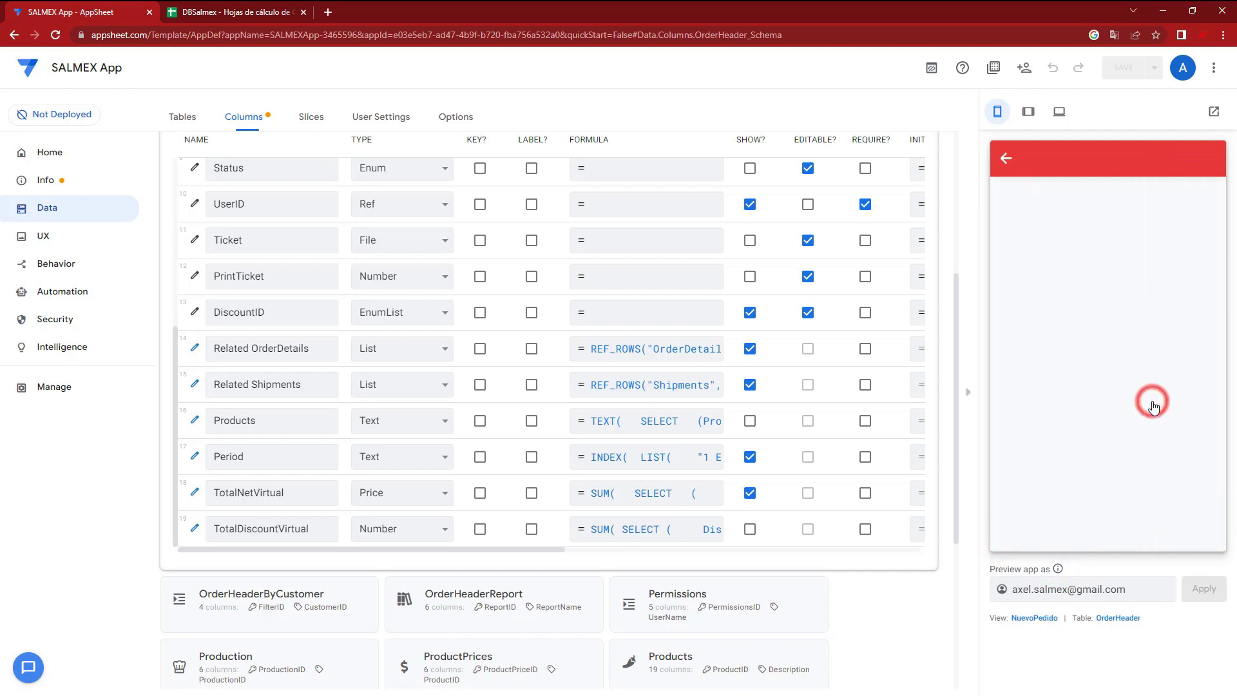
click(1035, 287)
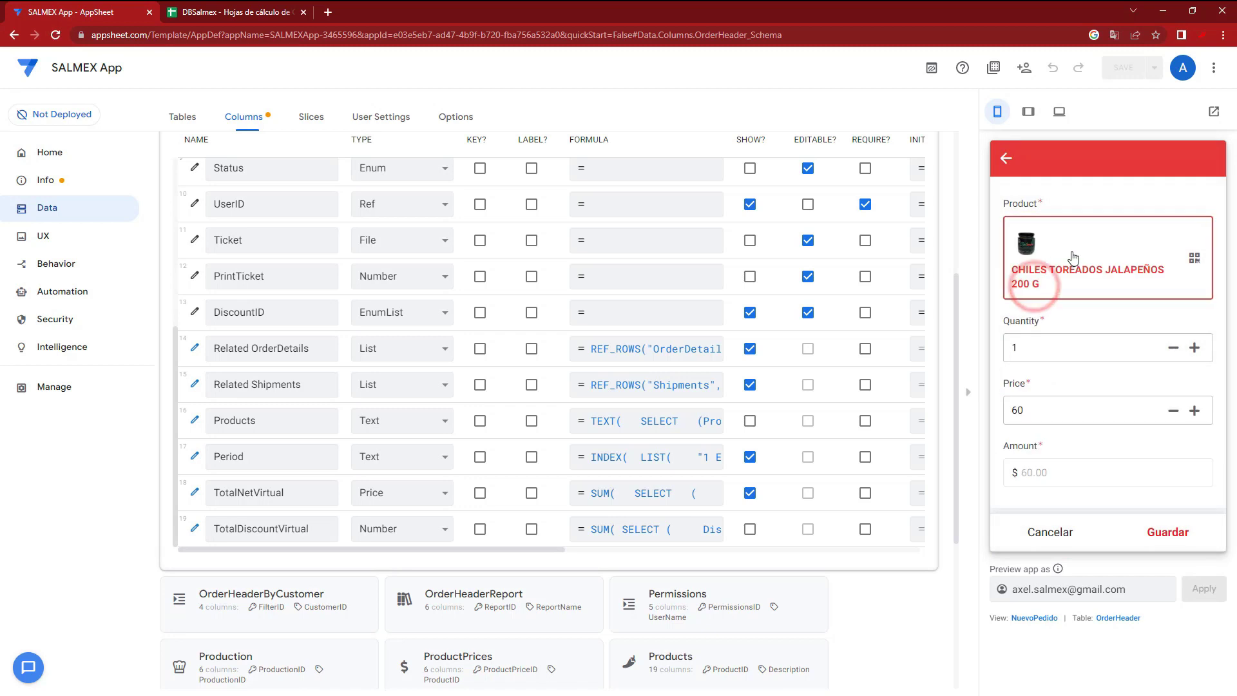
click(1073, 258)
click(1051, 428)
click(1052, 322)
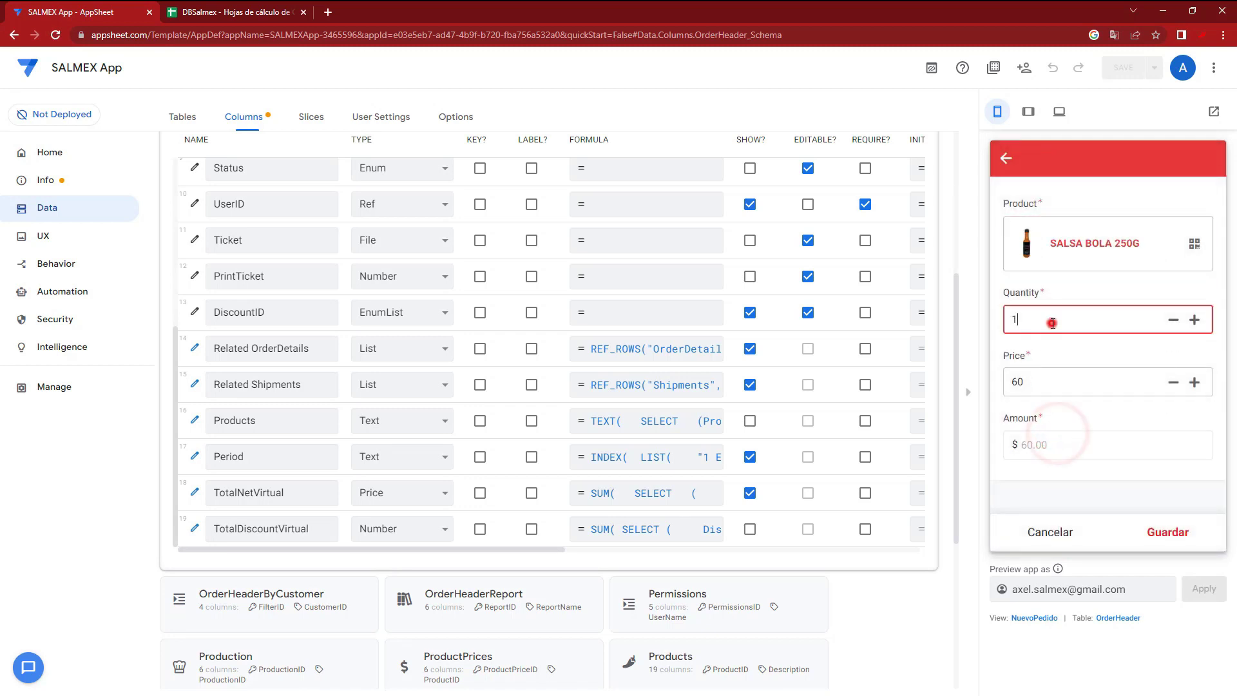
text(0)
double_click(1031, 381)
text(100)
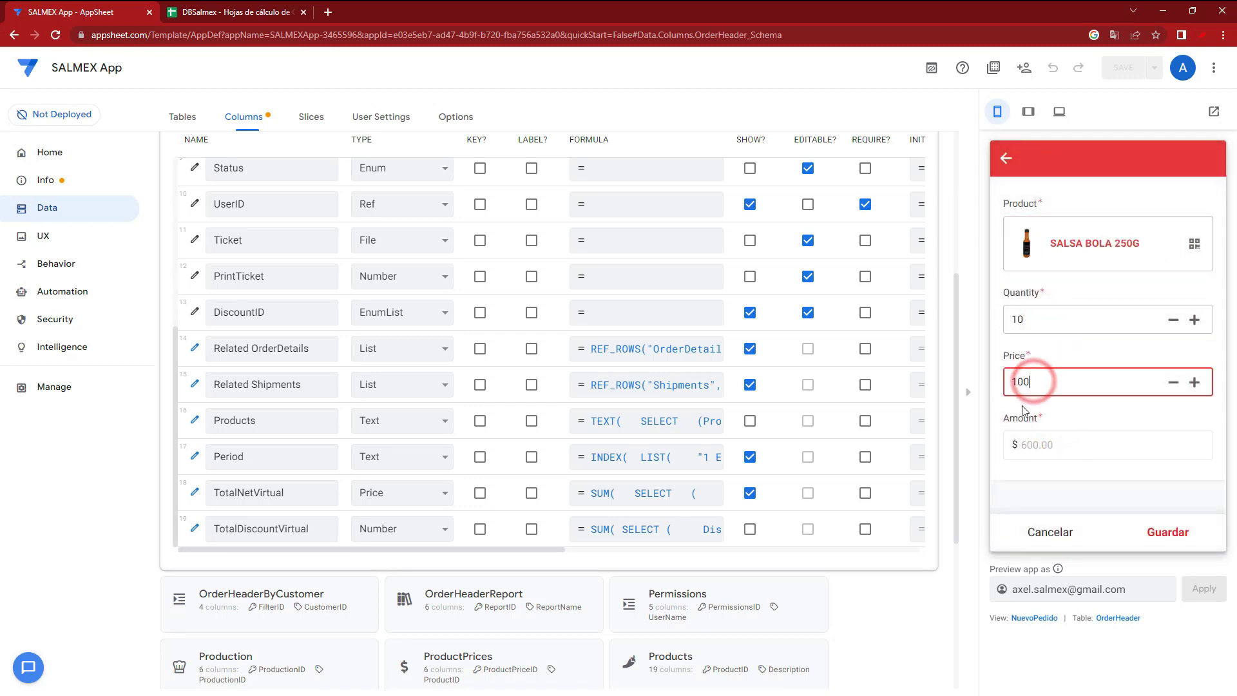
click(1153, 535)
Apply only the ESPN22 discount to the order
click(1185, 526)
click(1025, 530)
scroll(1103, 420, down, 5)
click(1103, 420)
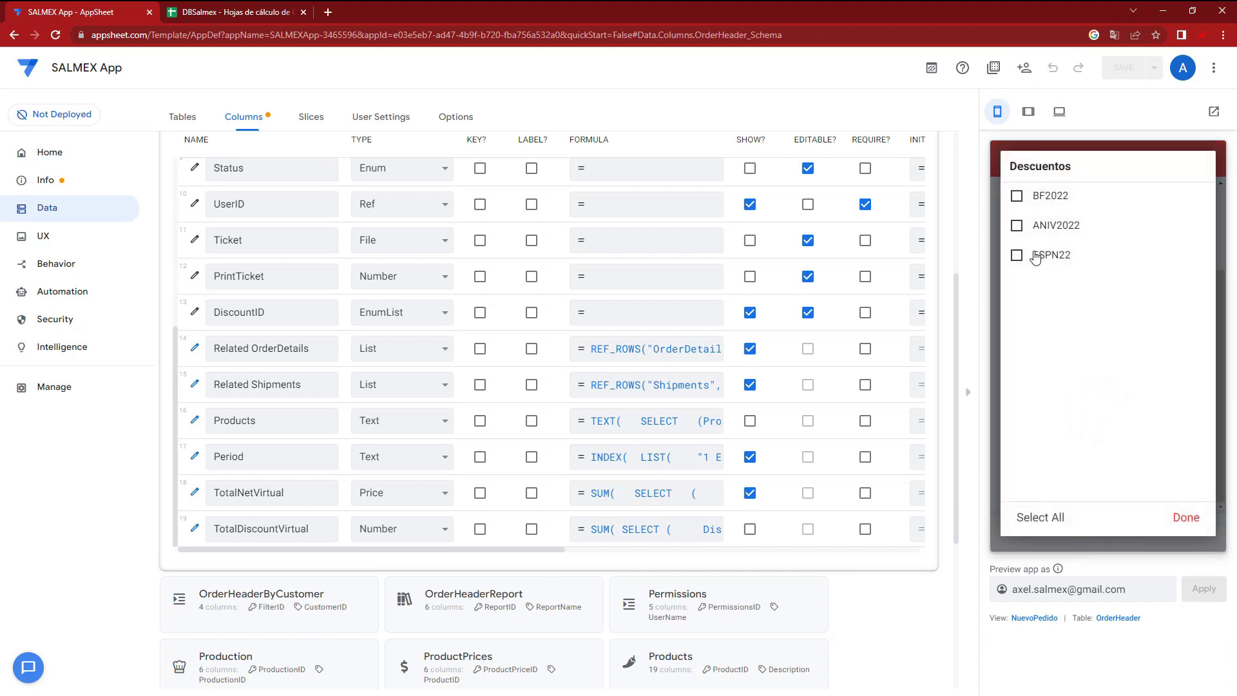
click(1039, 196)
click(1039, 197)
click(1031, 254)
click(1186, 518)
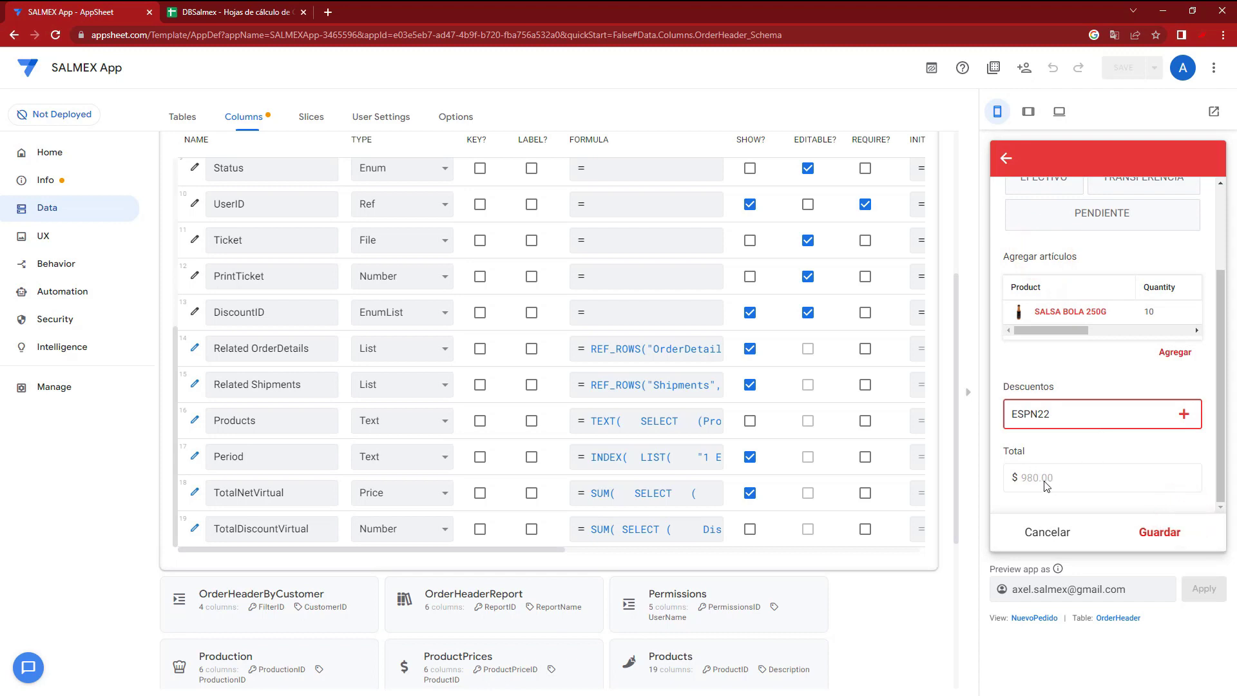
Add ANIV2022 and BF2022 so all three discounts apply, bringing Total to 830.00
click(1184, 414)
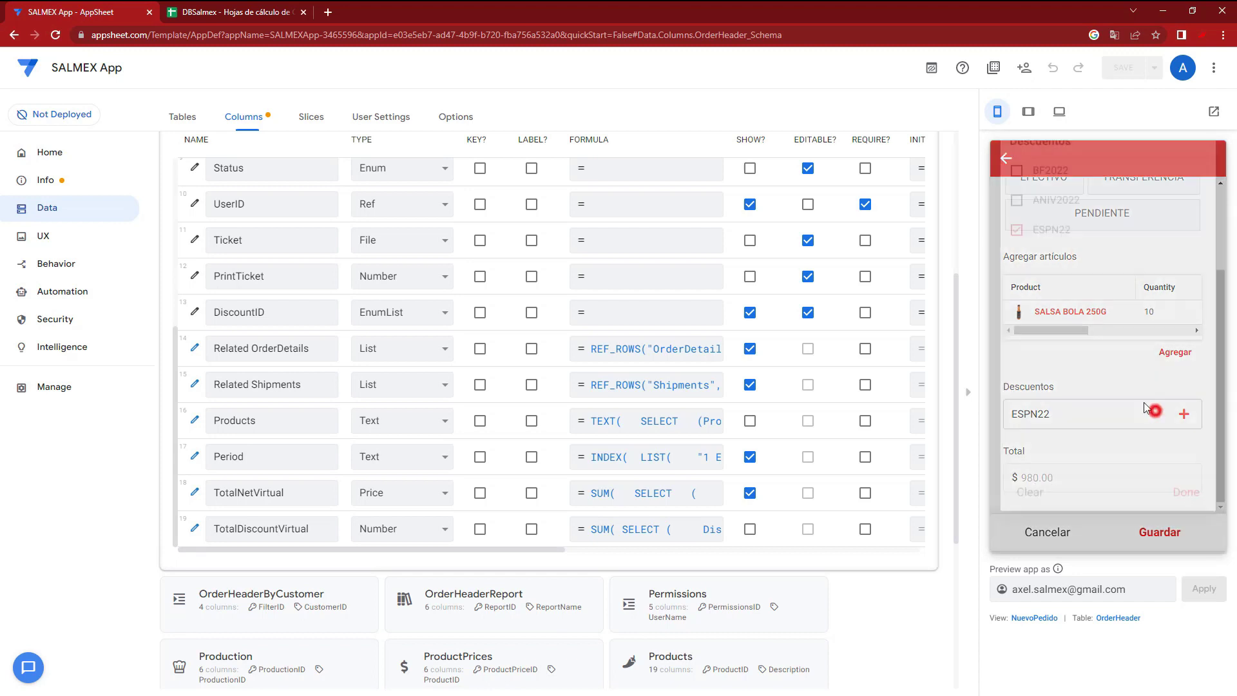
click(1050, 225)
click(1046, 195)
click(1176, 517)
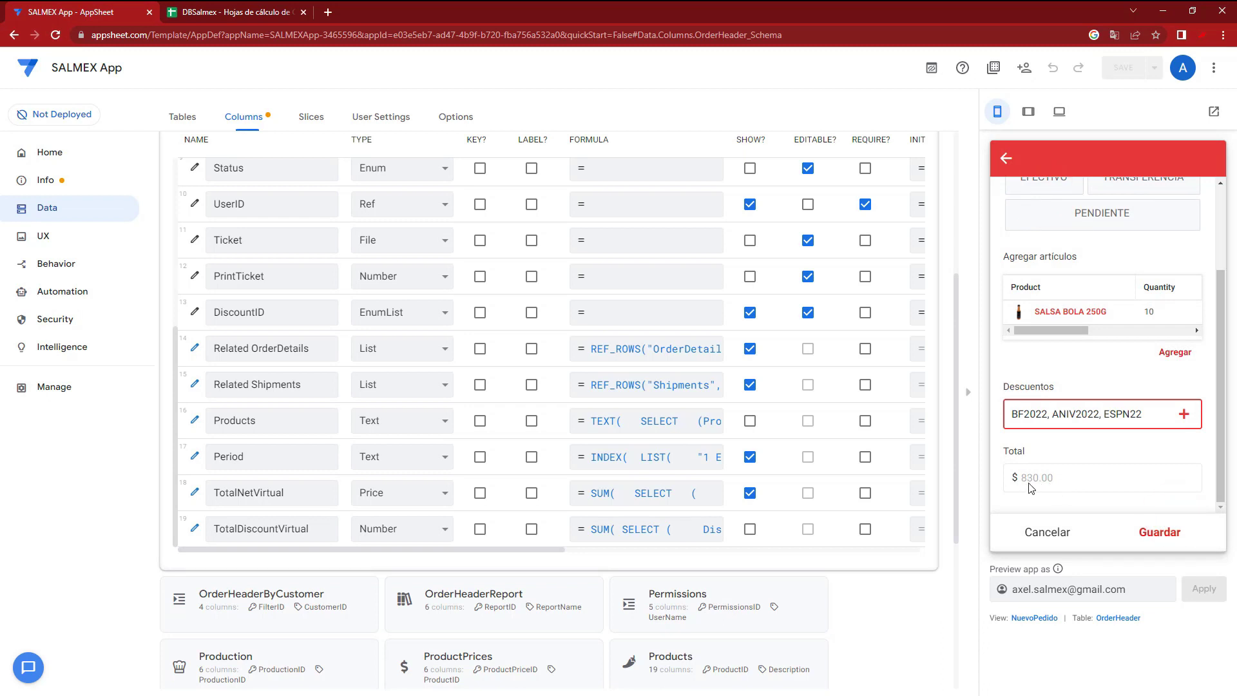
scroll(1047, 430, up, 3)
scroll(1047, 430, down, 3)
click(1066, 413)
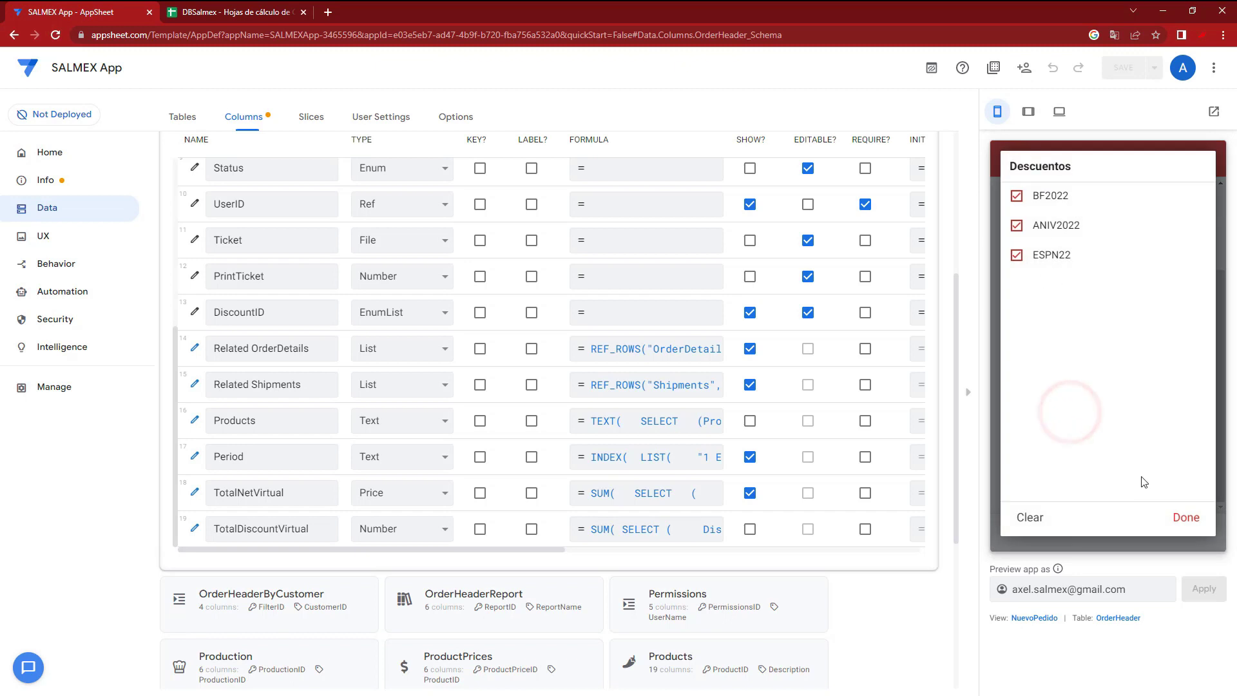
click(1185, 519)
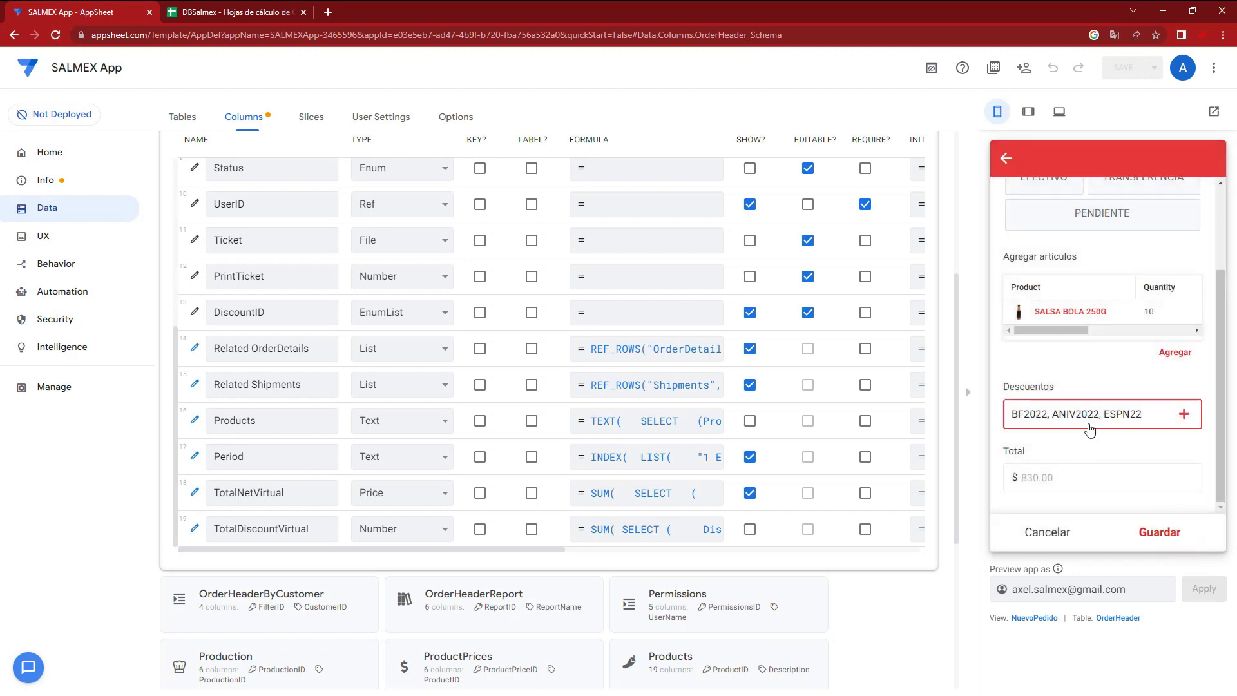